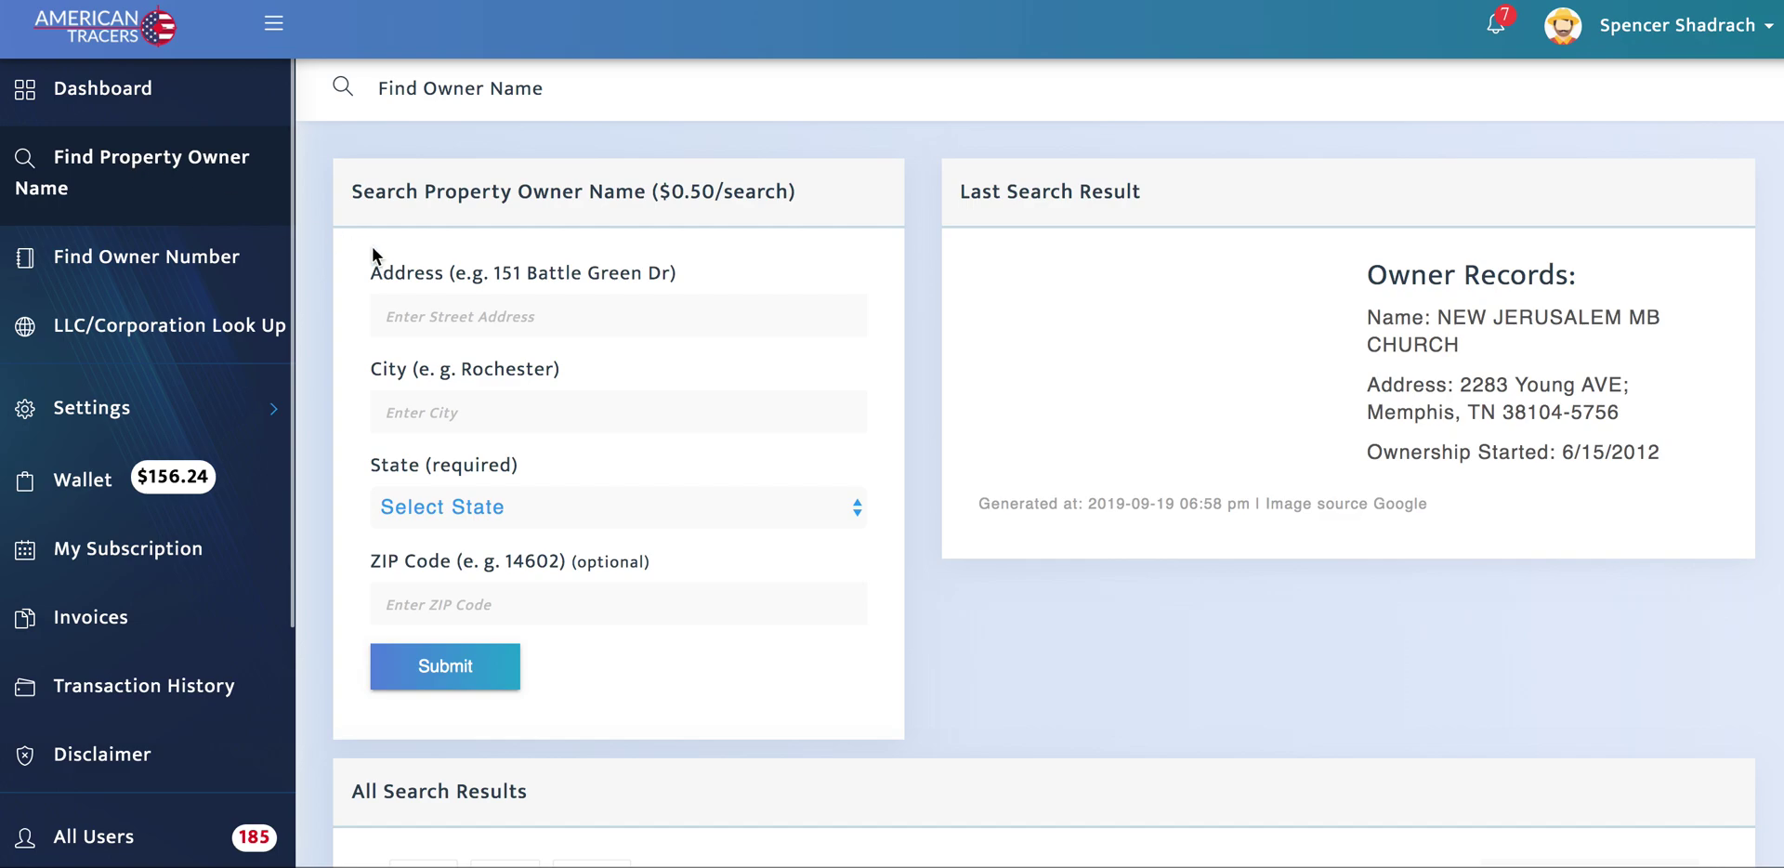
Step: Highlight the first owner-name result's property address and switch to the Find Owner Number search
{"action": "left_click", "coordinate": [461, 302]}
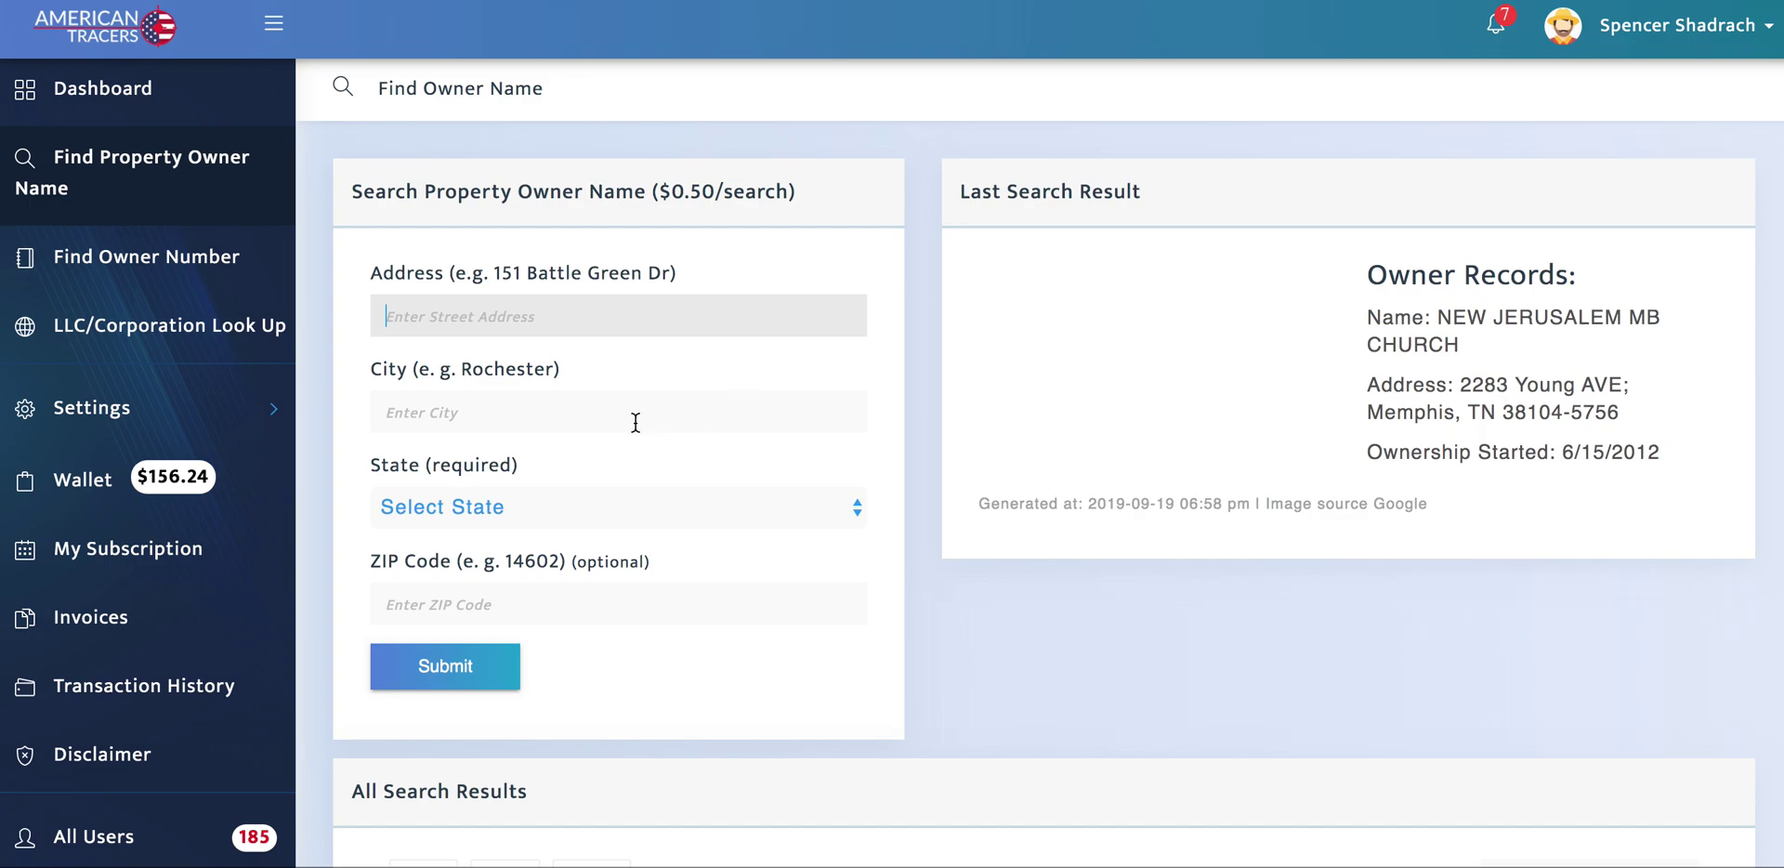
{"action": "scroll", "coordinate": [666, 459], "scroll_direction": "down", "scroll_amount": 5}
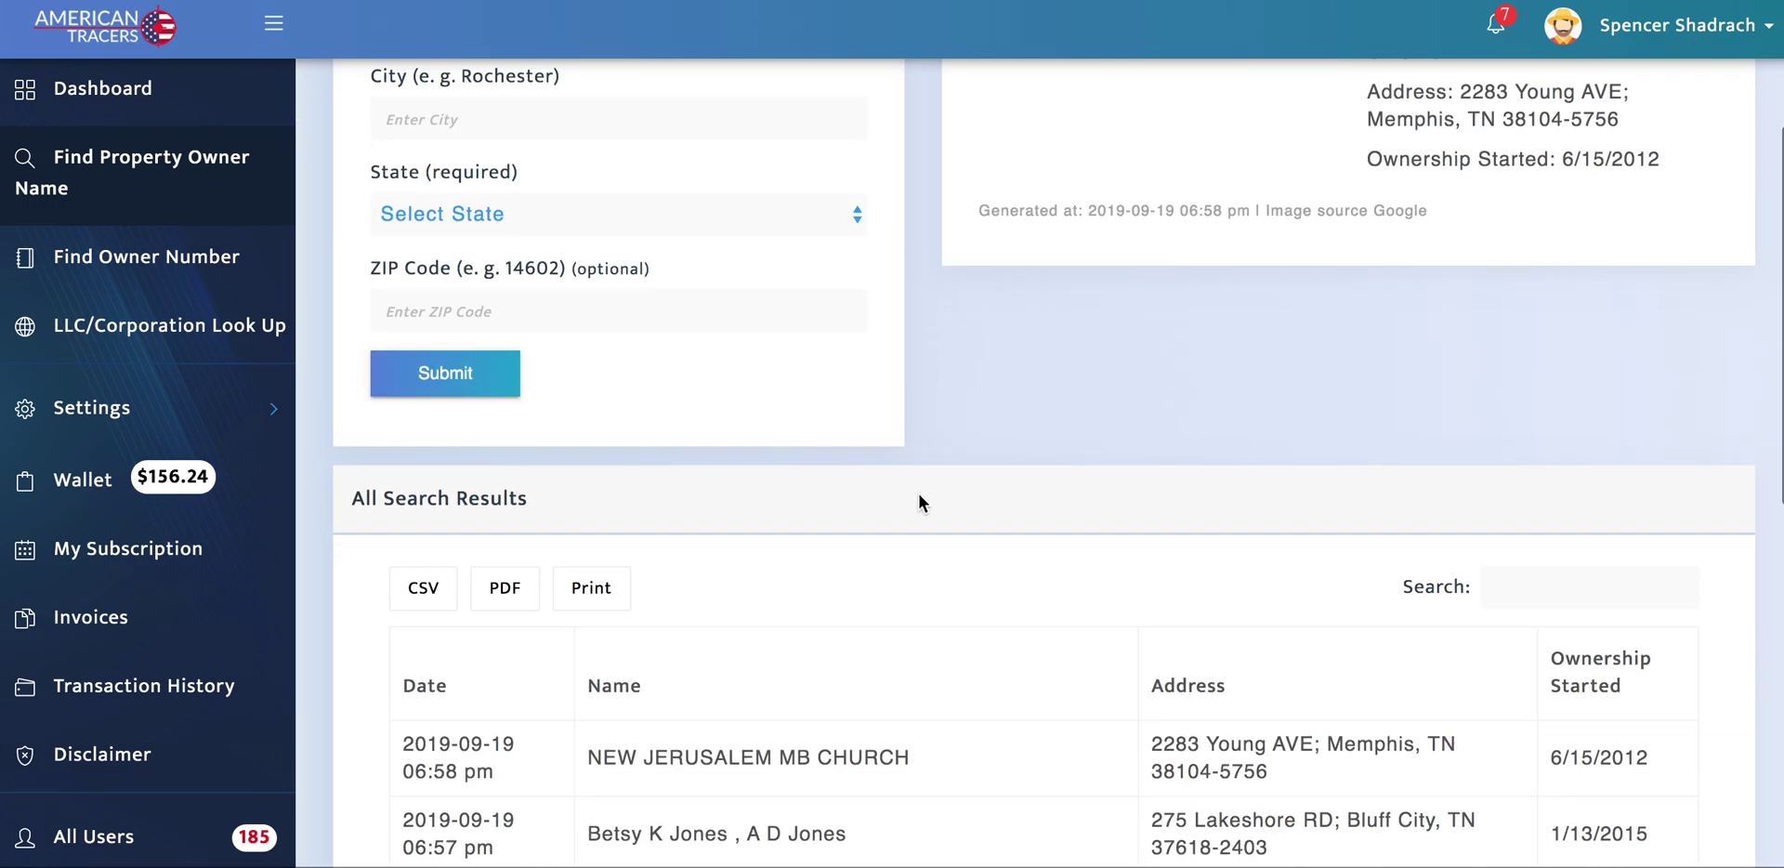
{"action": "scroll", "coordinate": [918, 493], "scroll_direction": "down", "scroll_amount": 3}
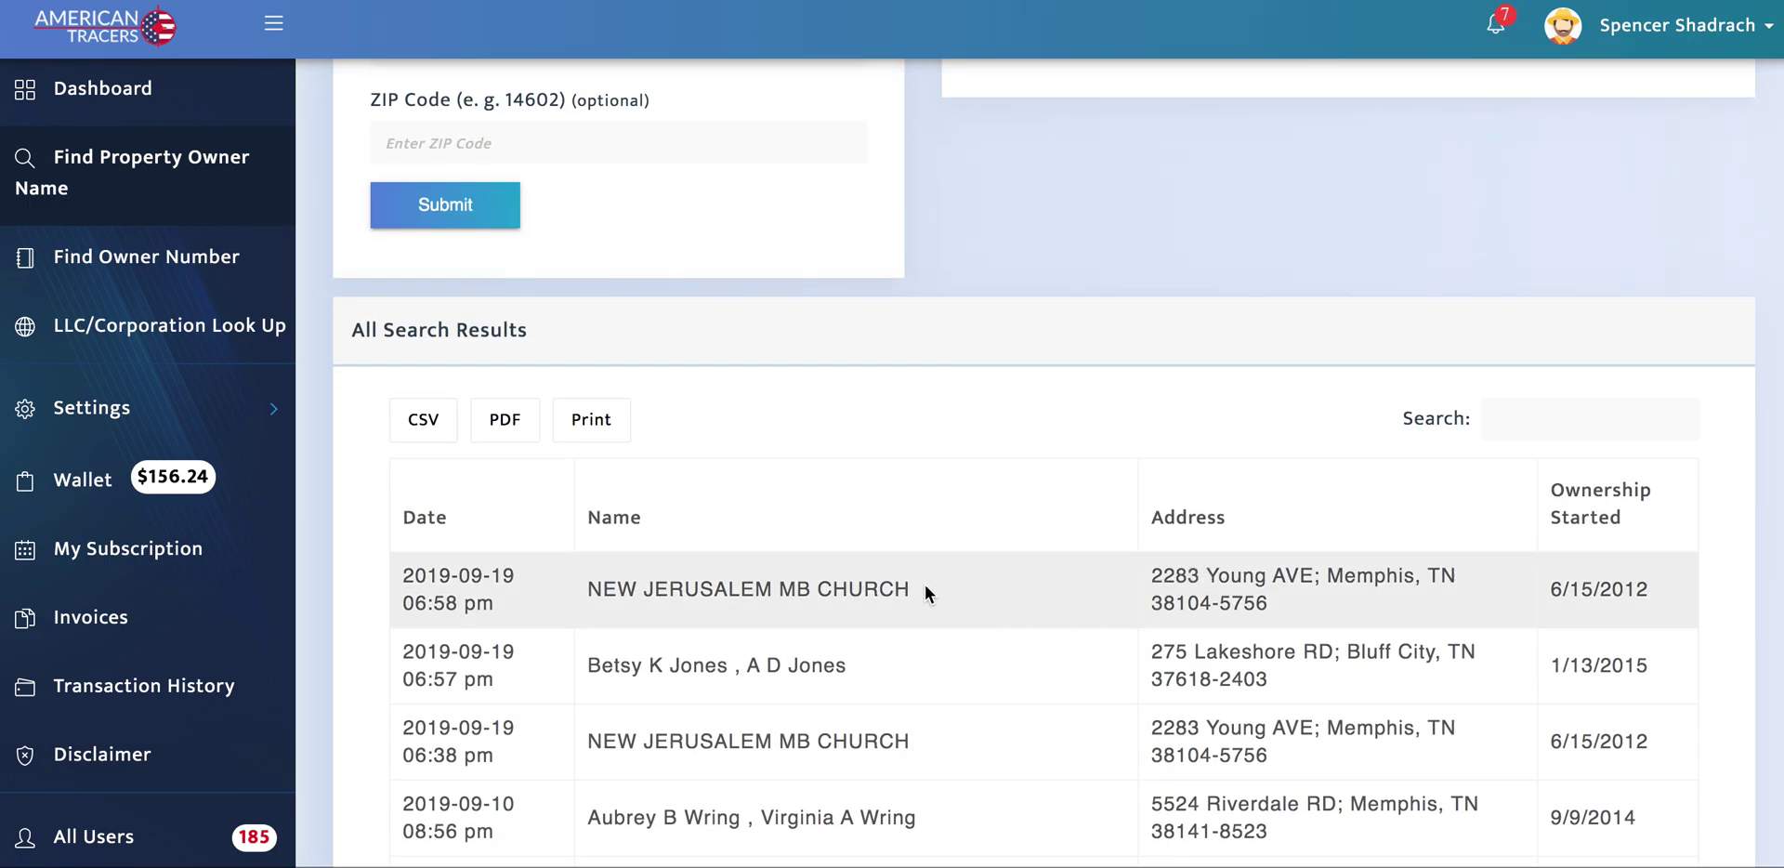
{"action": "left_click_drag", "start_coordinate": [1156, 573], "coordinate": [1313, 609]}
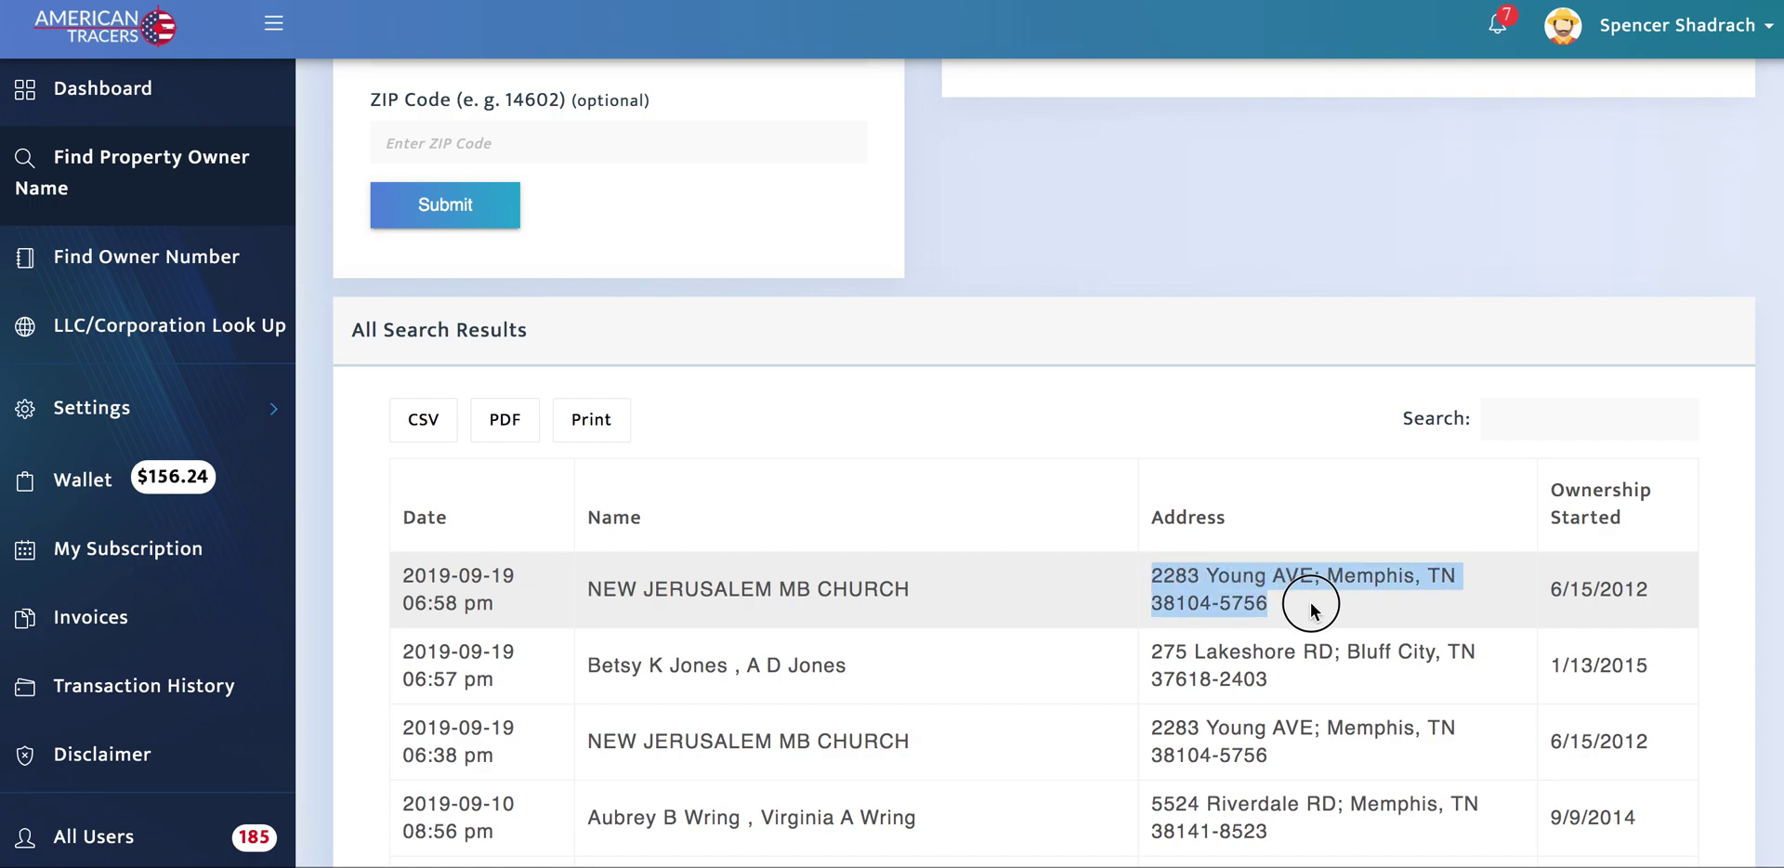
{"action": "scroll", "coordinate": [776, 546], "scroll_direction": "up", "scroll_amount": 4}
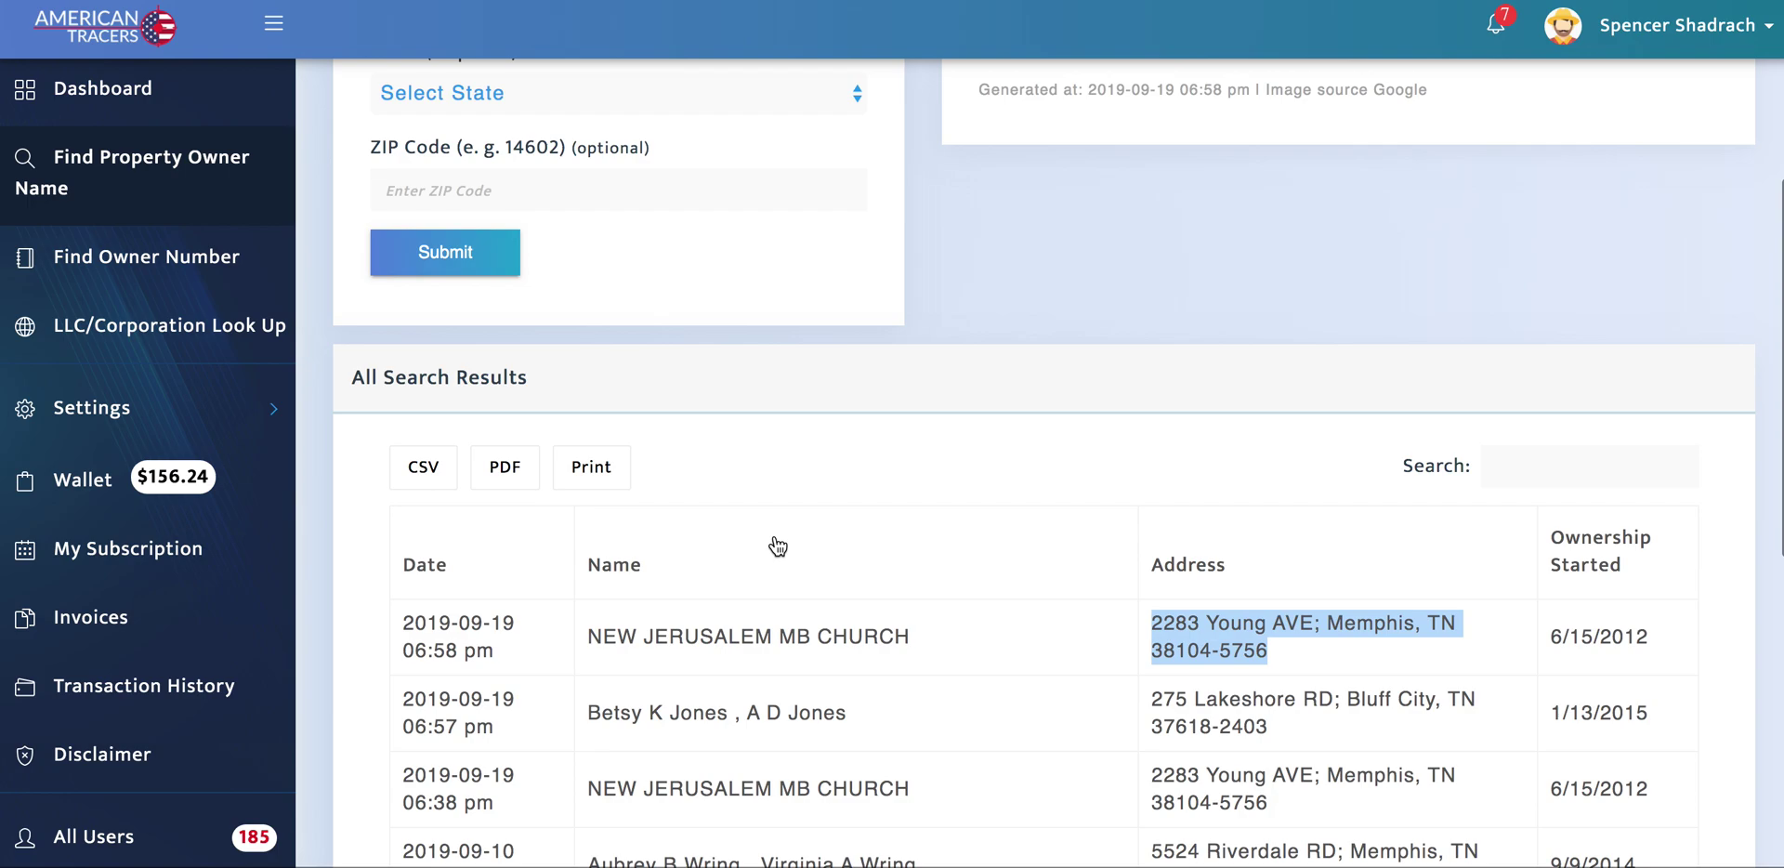
{"action": "left_click", "coordinate": [200, 257]}
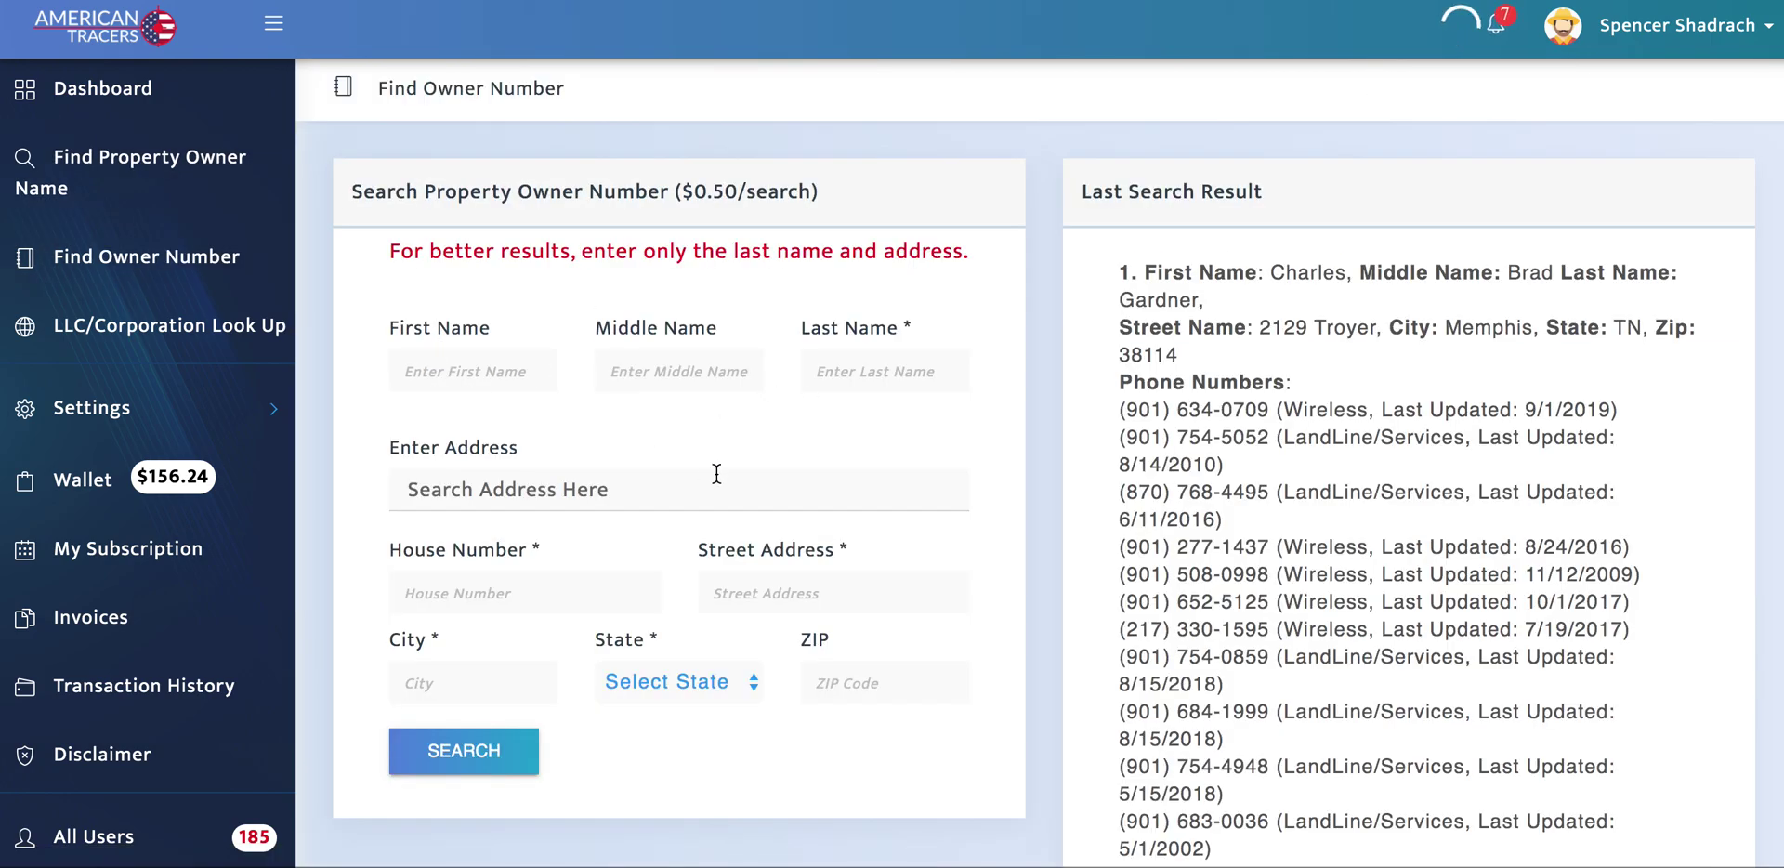
Step: Search owner numbers using the suggested last name and the Google-suggested property address
{"action": "left_click", "coordinate": [874, 372]}
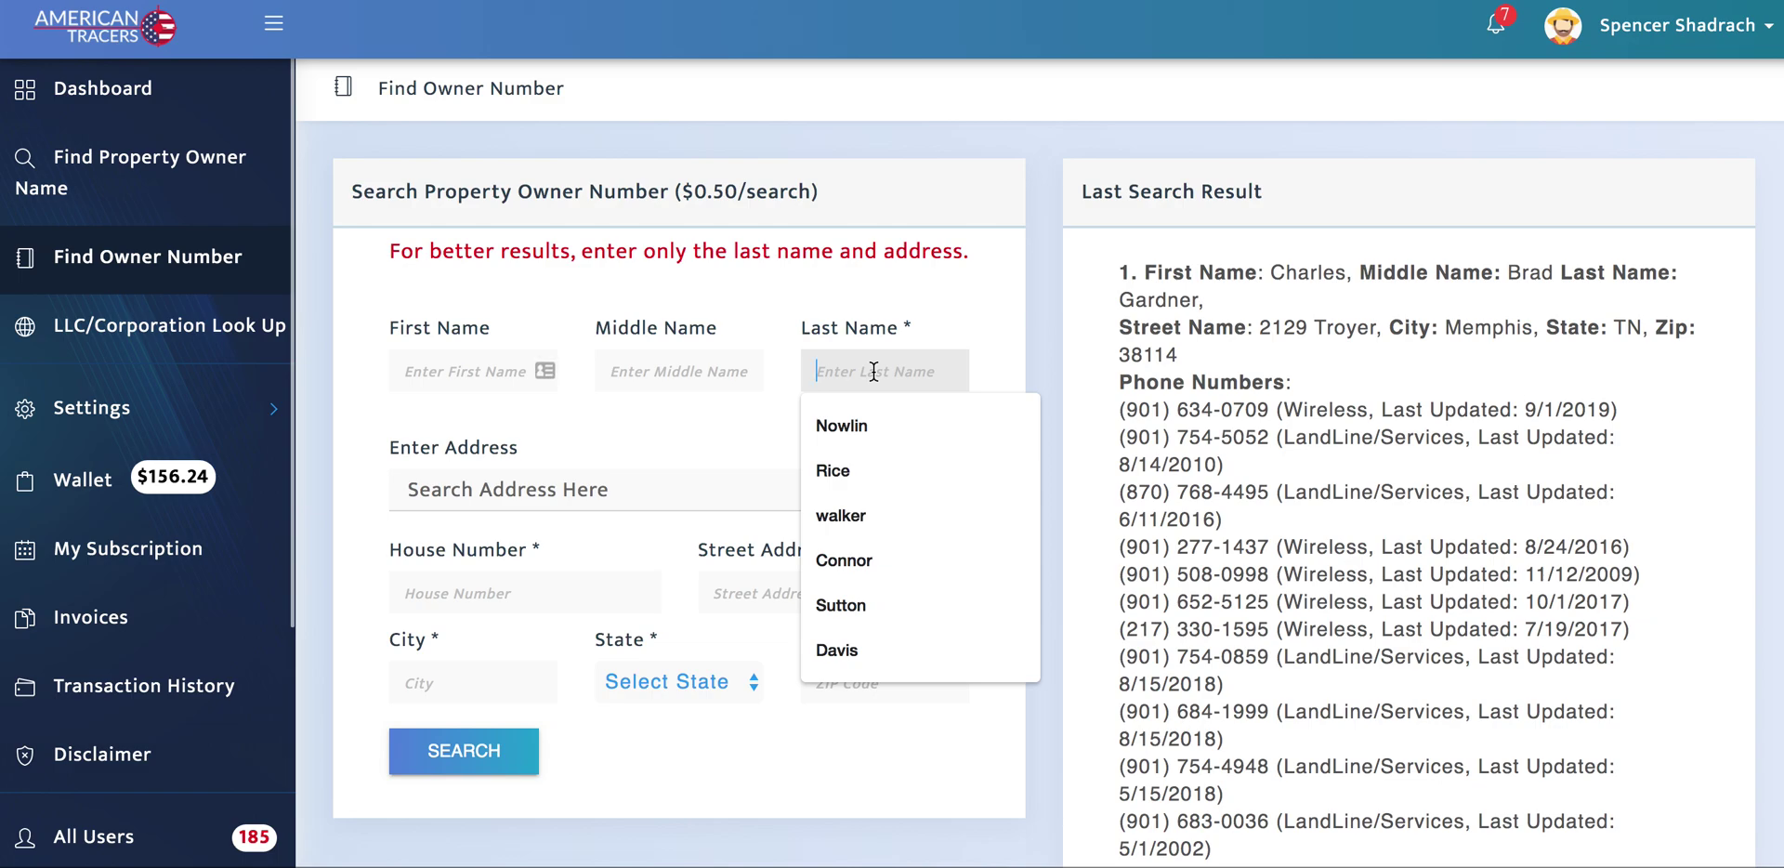
{"action": "scroll", "coordinate": [870, 361], "scroll_direction": "down", "scroll_amount": 1}
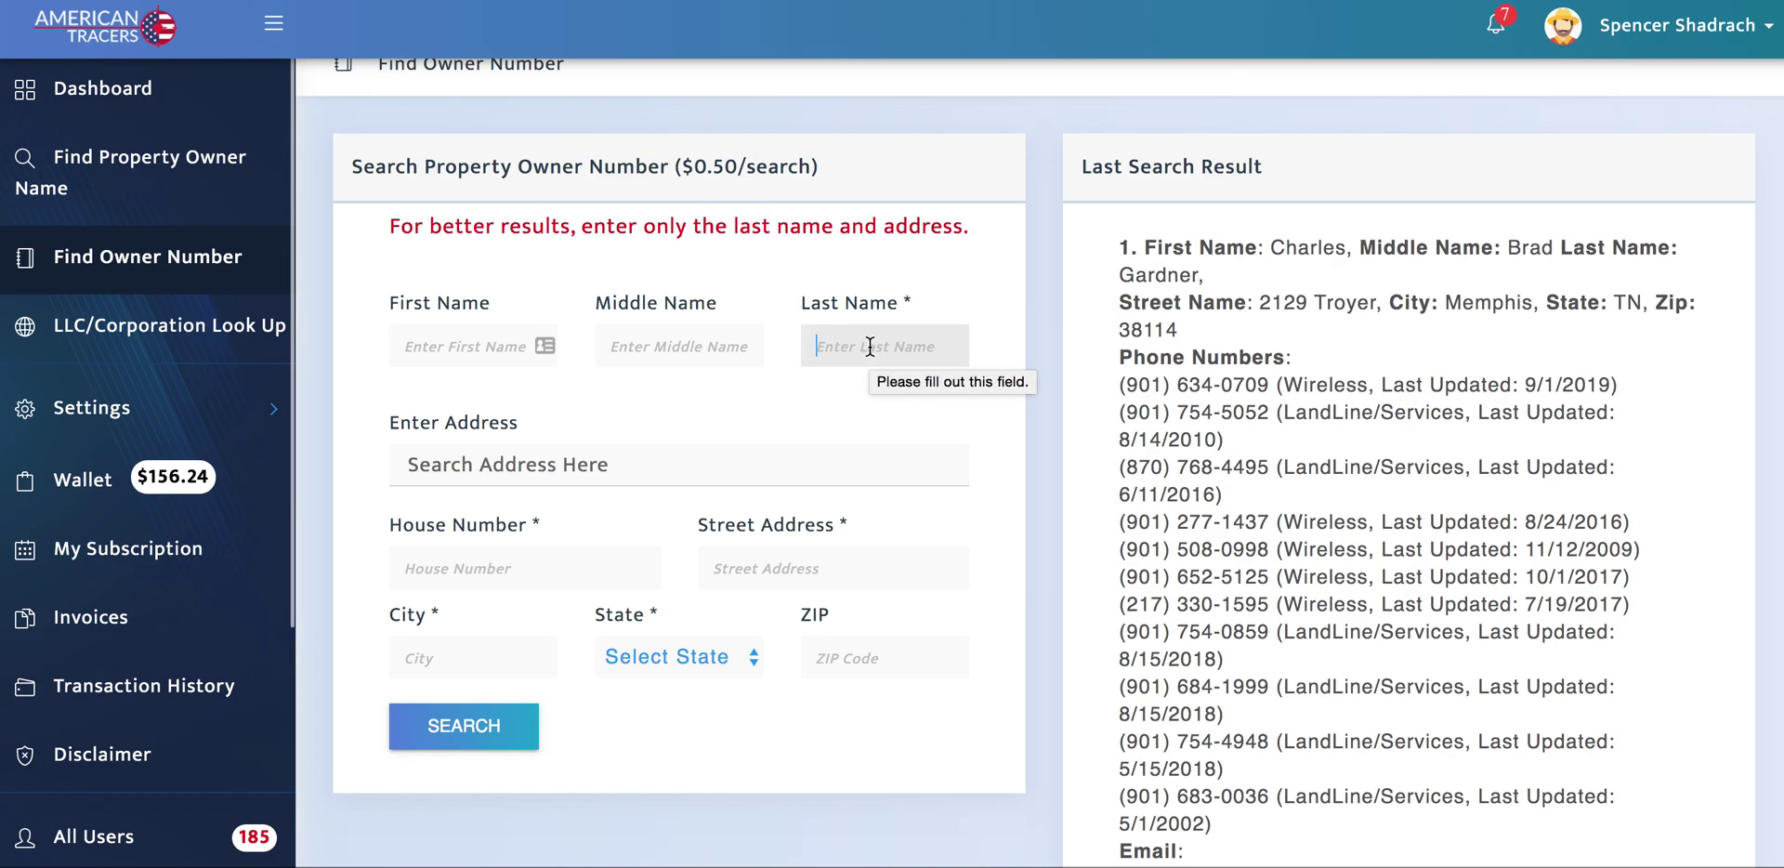
{"action": "type", "text": "sut"}
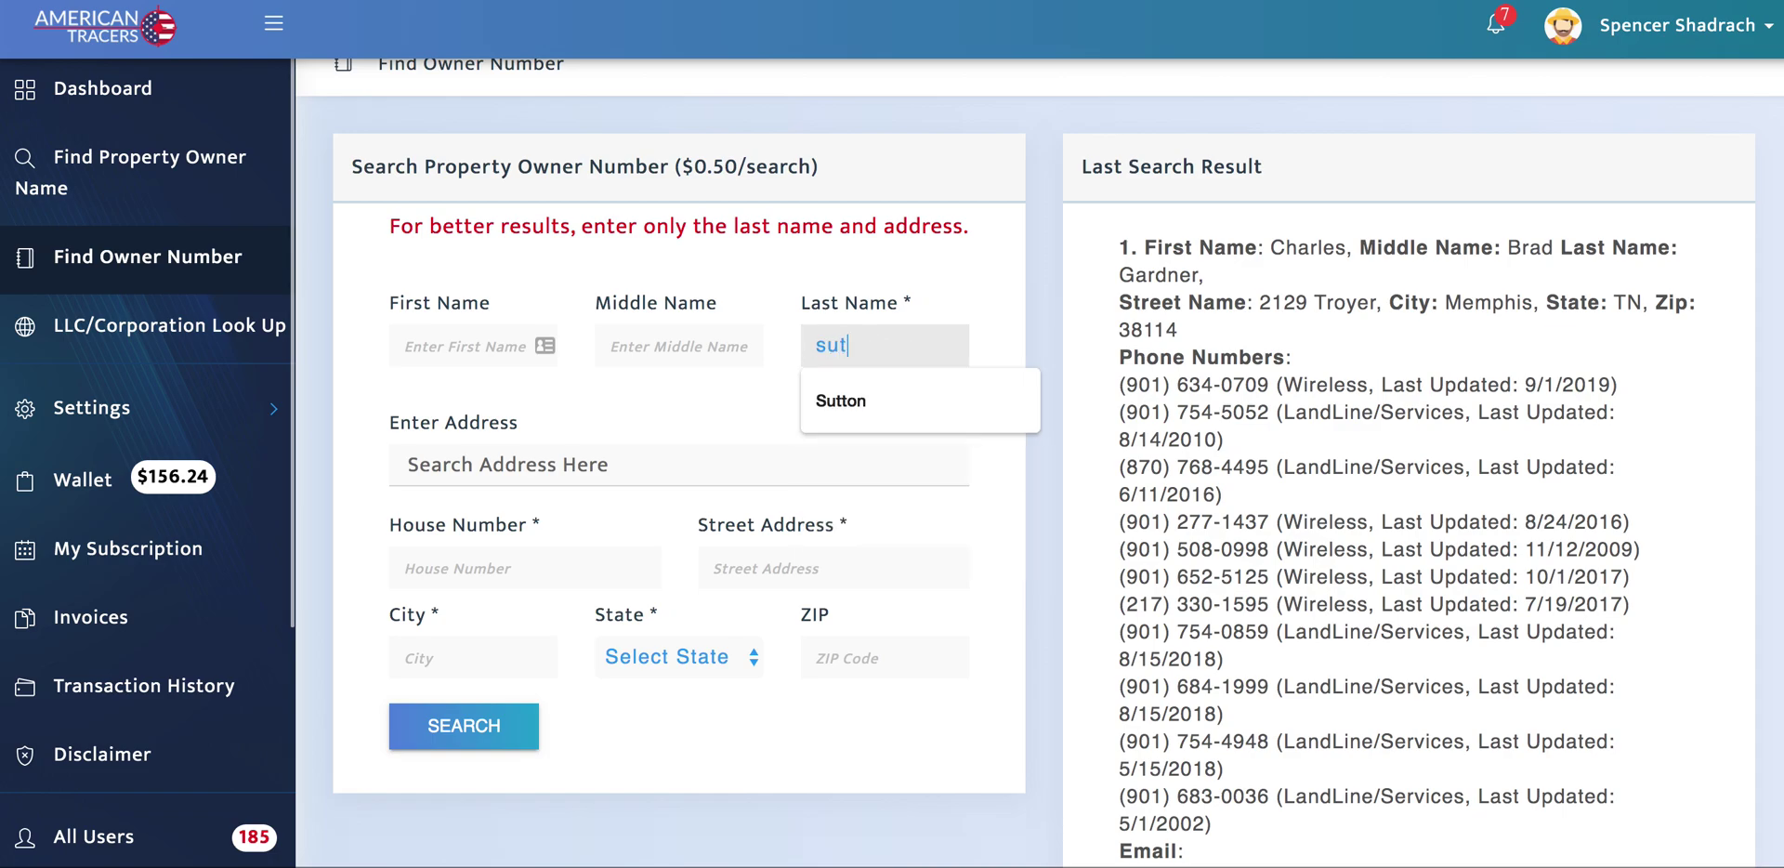
{"action": "left_click", "coordinate": [884, 396]}
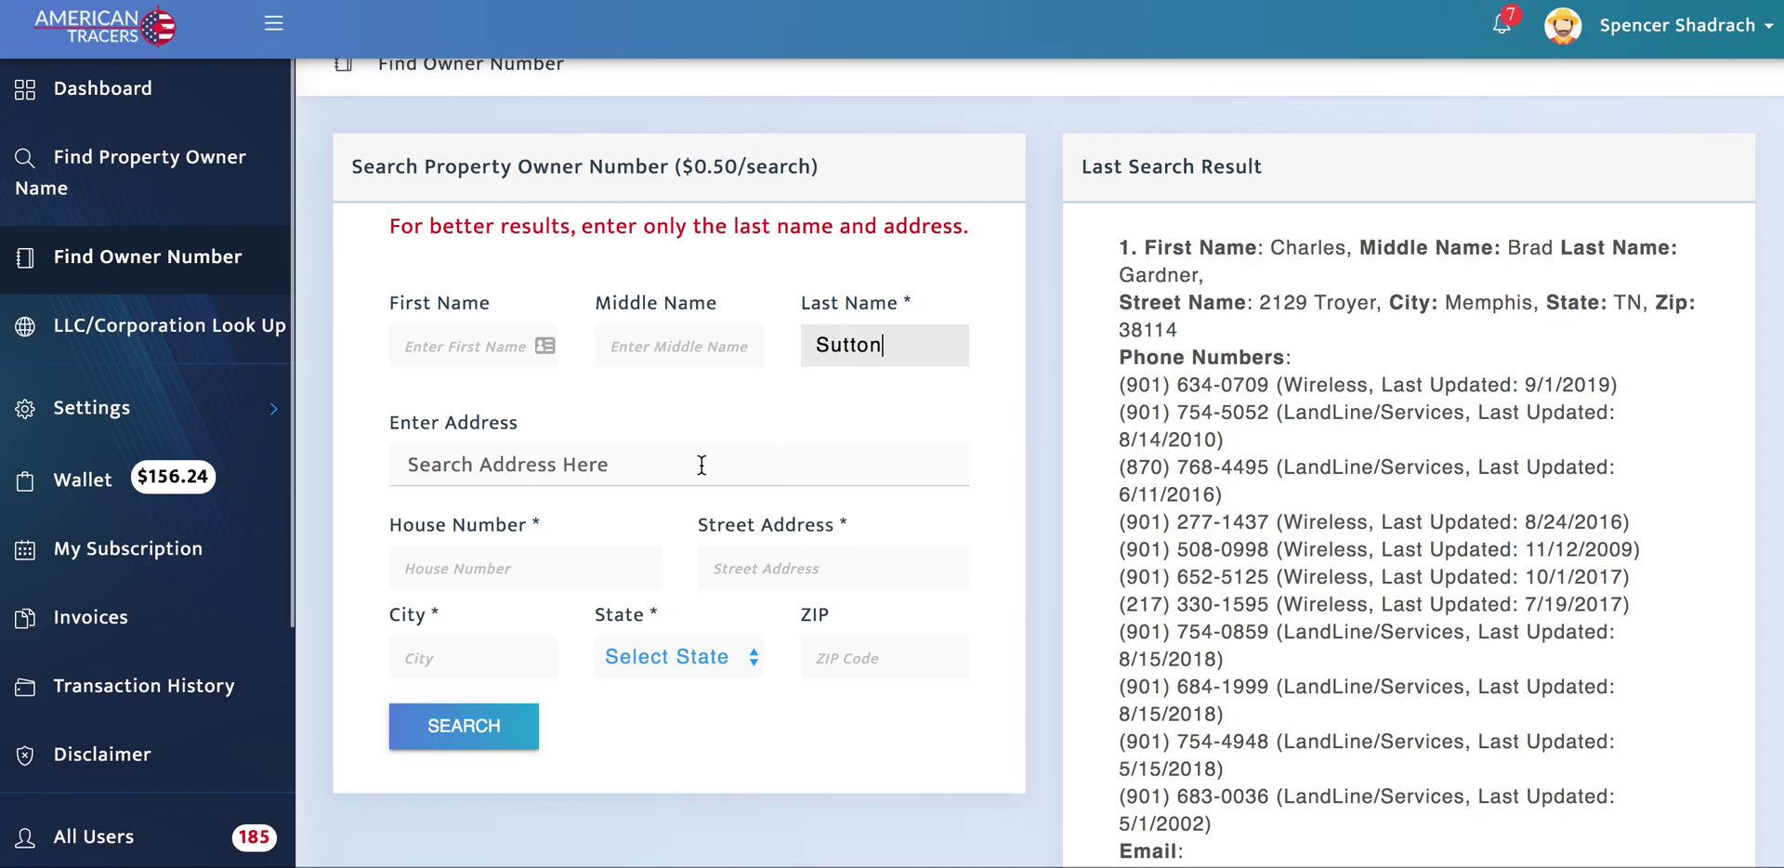
{"action": "left_click", "coordinate": [689, 467]}
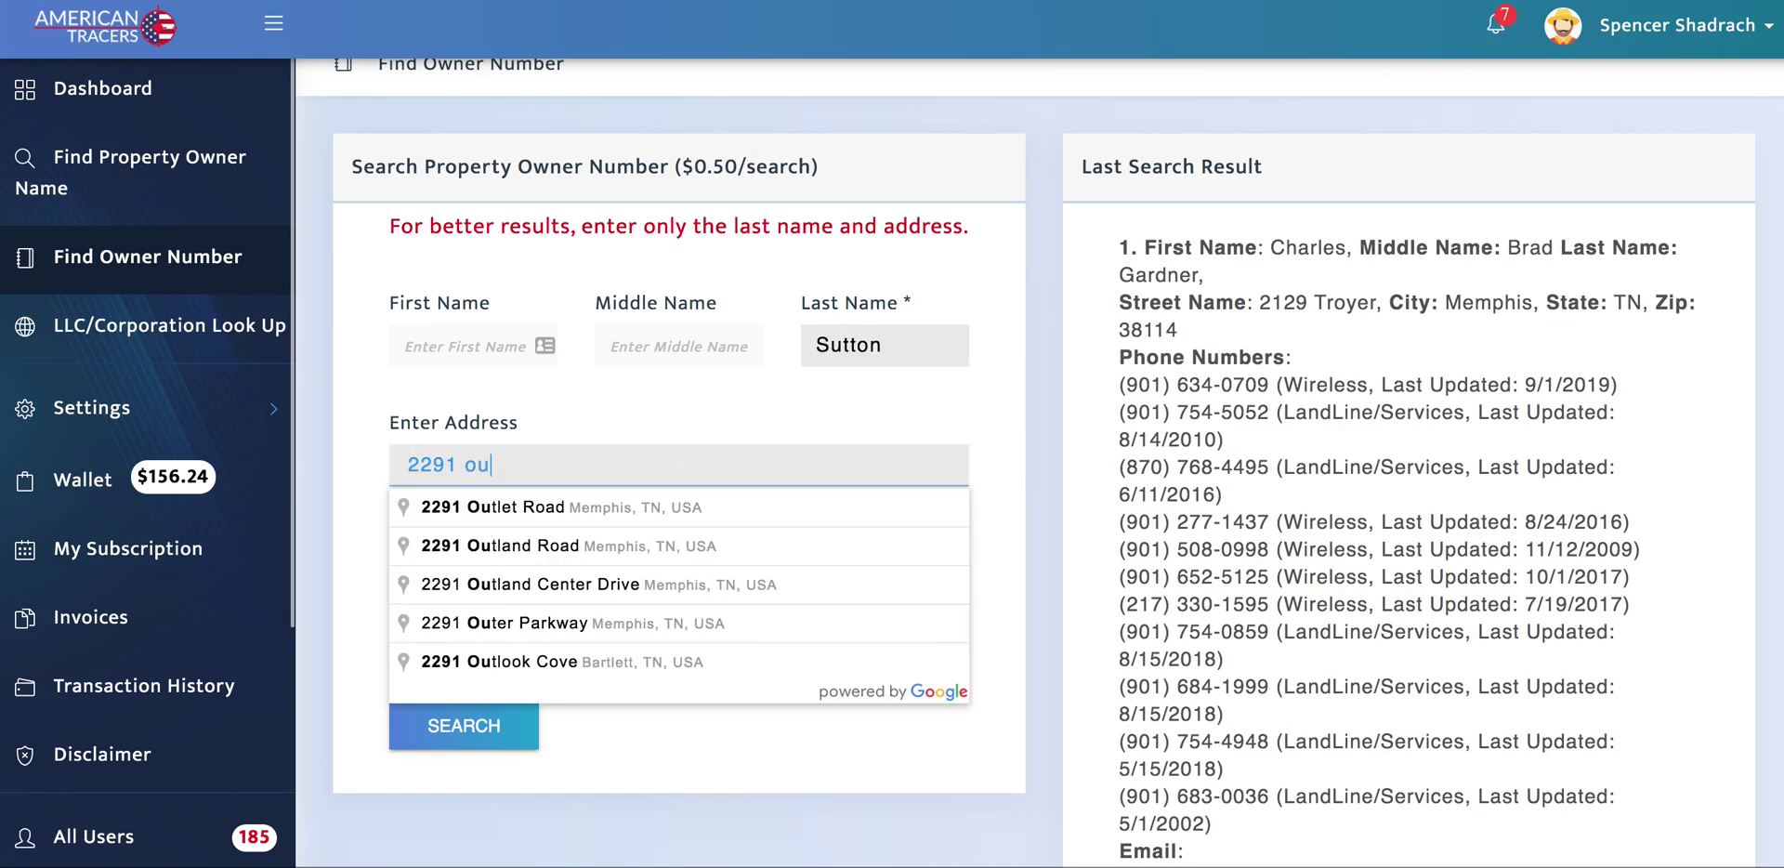
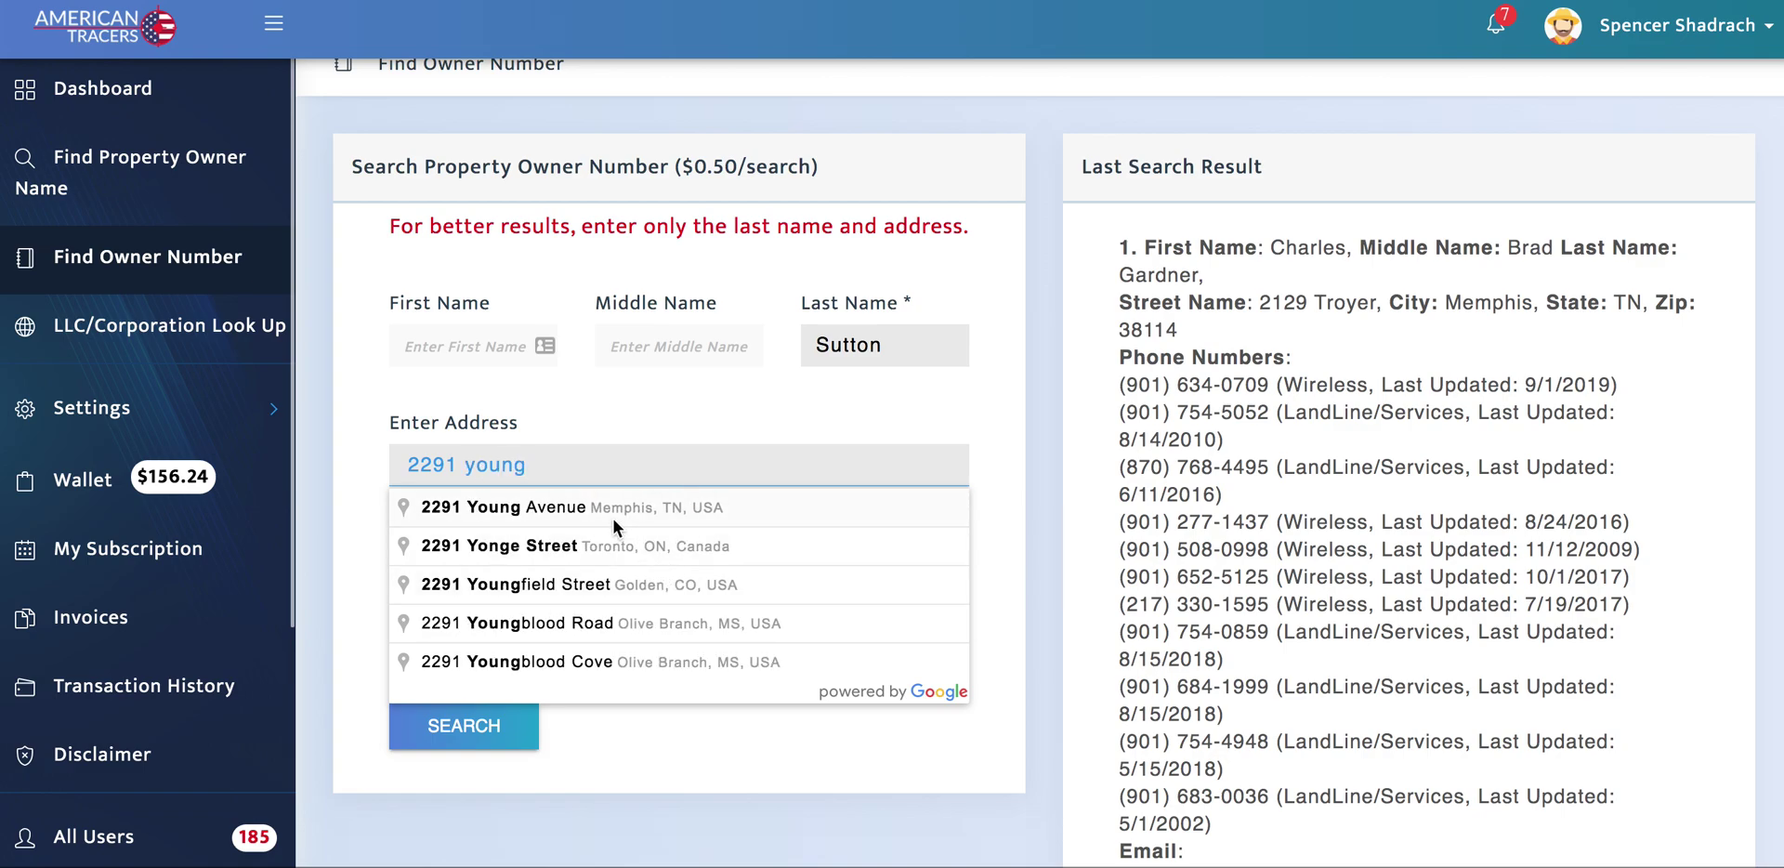
{"action": "left_click", "coordinate": [611, 509]}
{"action": "left_click", "coordinate": [465, 725]}
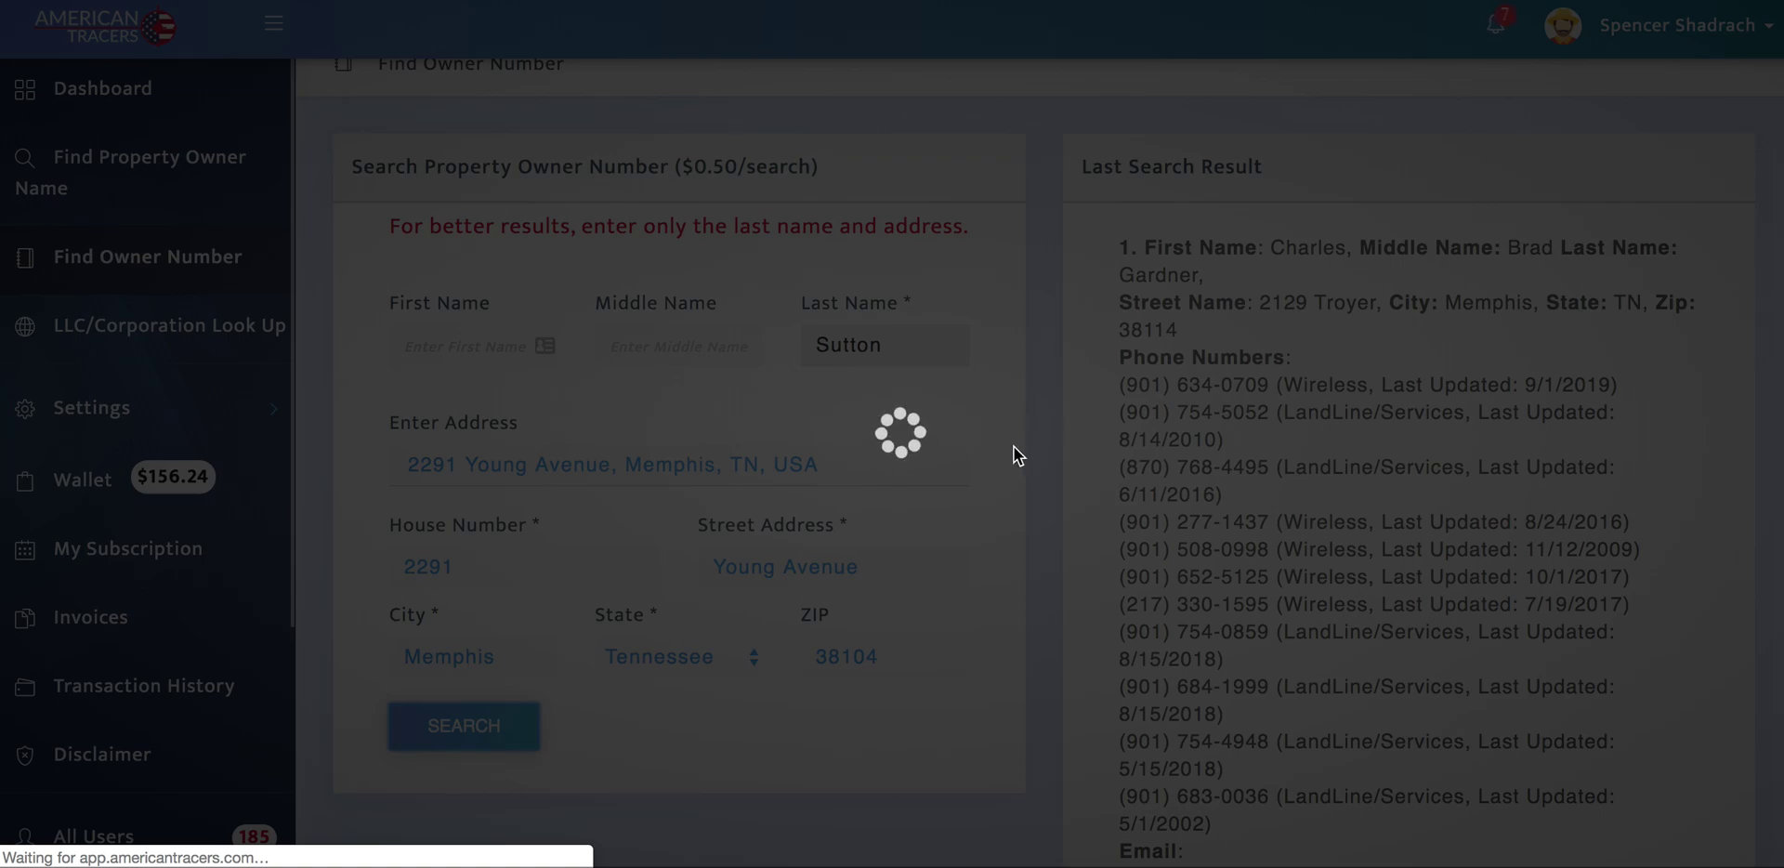
Step: Let the owner-number search finish and acknowledge the Done dialog, charging $0.50
{"action": "scroll", "coordinate": [1013, 446], "scroll_direction": "down", "scroll_amount": 2}
{"action": "scroll", "coordinate": [1013, 446], "scroll_direction": "up", "scroll_amount": 3}
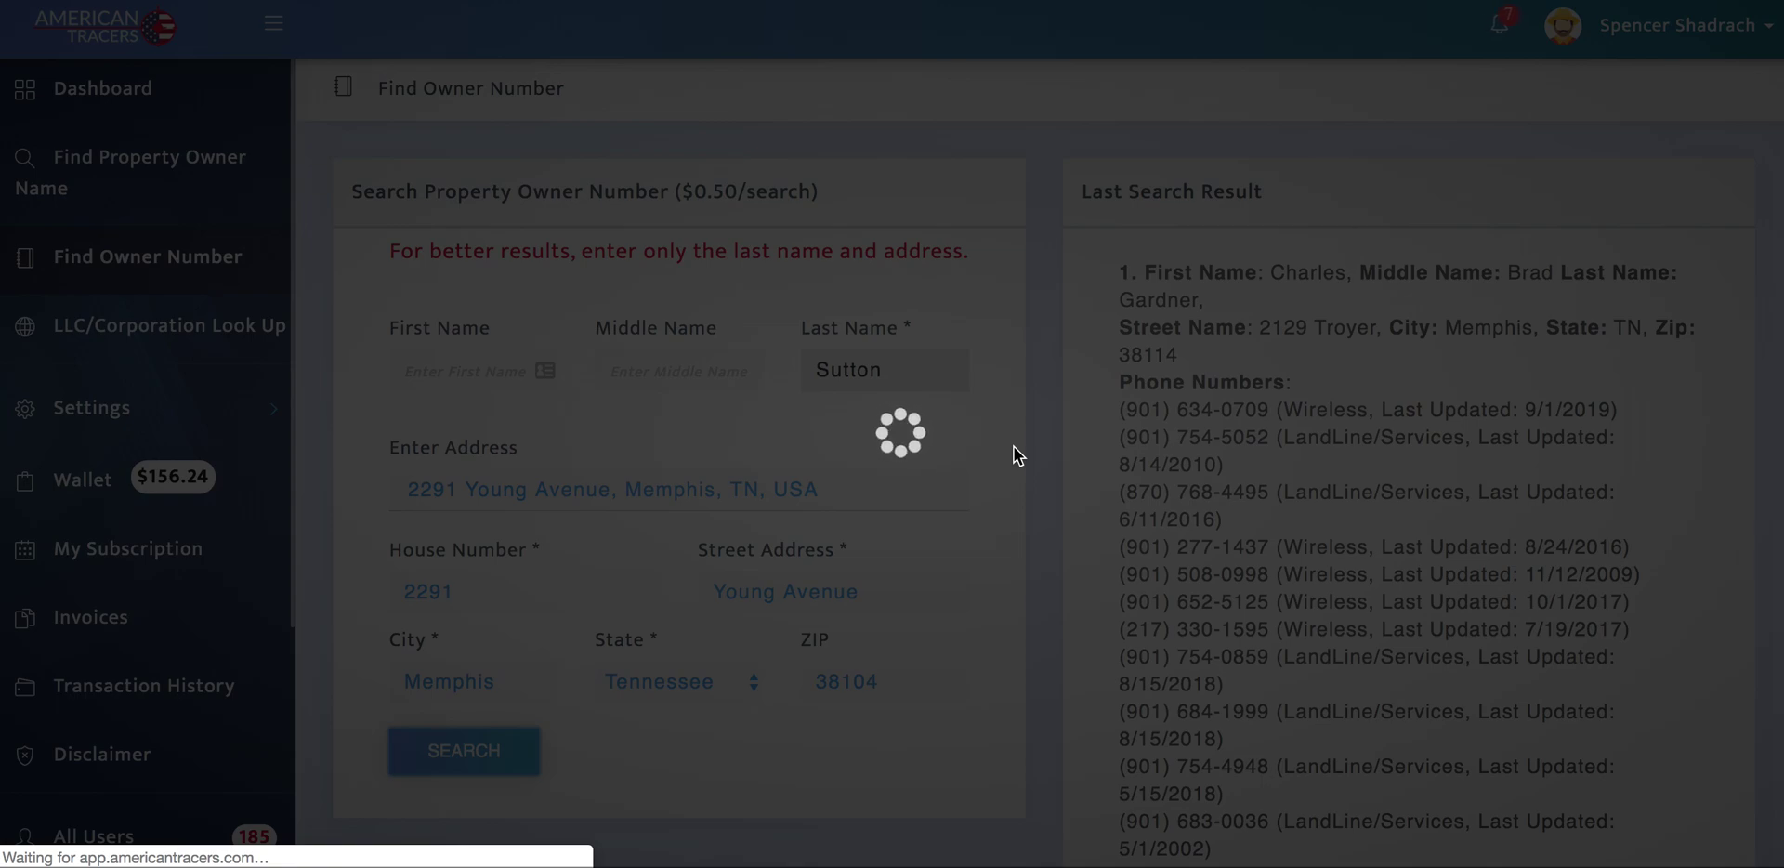
{"action": "scroll", "coordinate": [1014, 447], "scroll_direction": "down", "scroll_amount": 1}
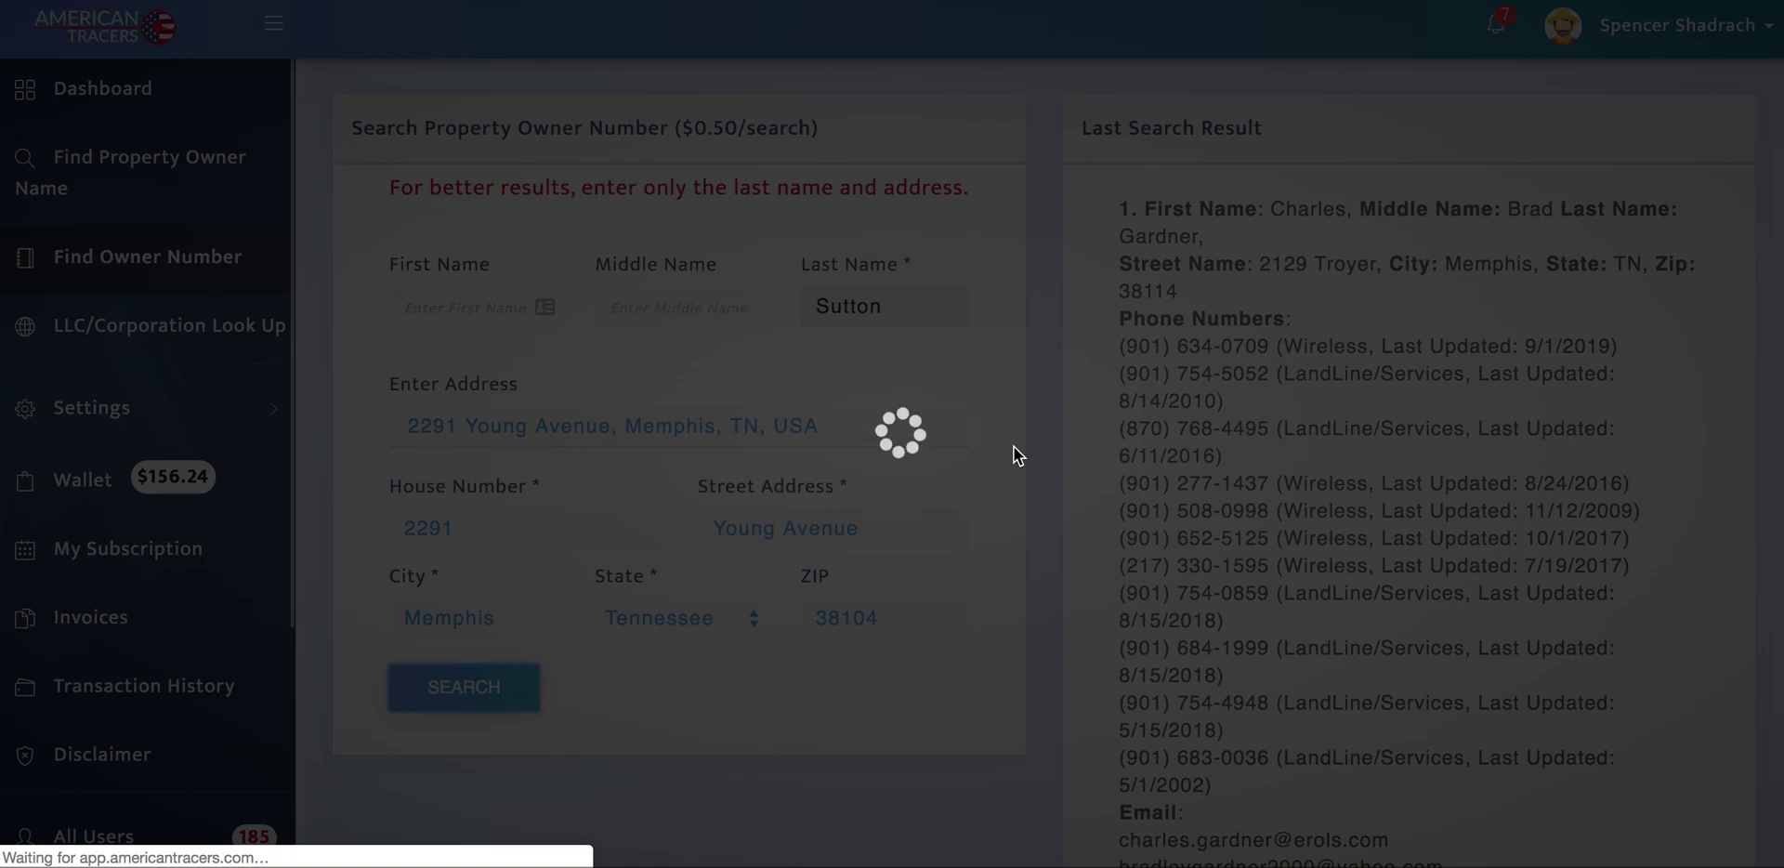
{"action": "scroll", "coordinate": [1013, 446], "scroll_direction": "up", "scroll_amount": 1}
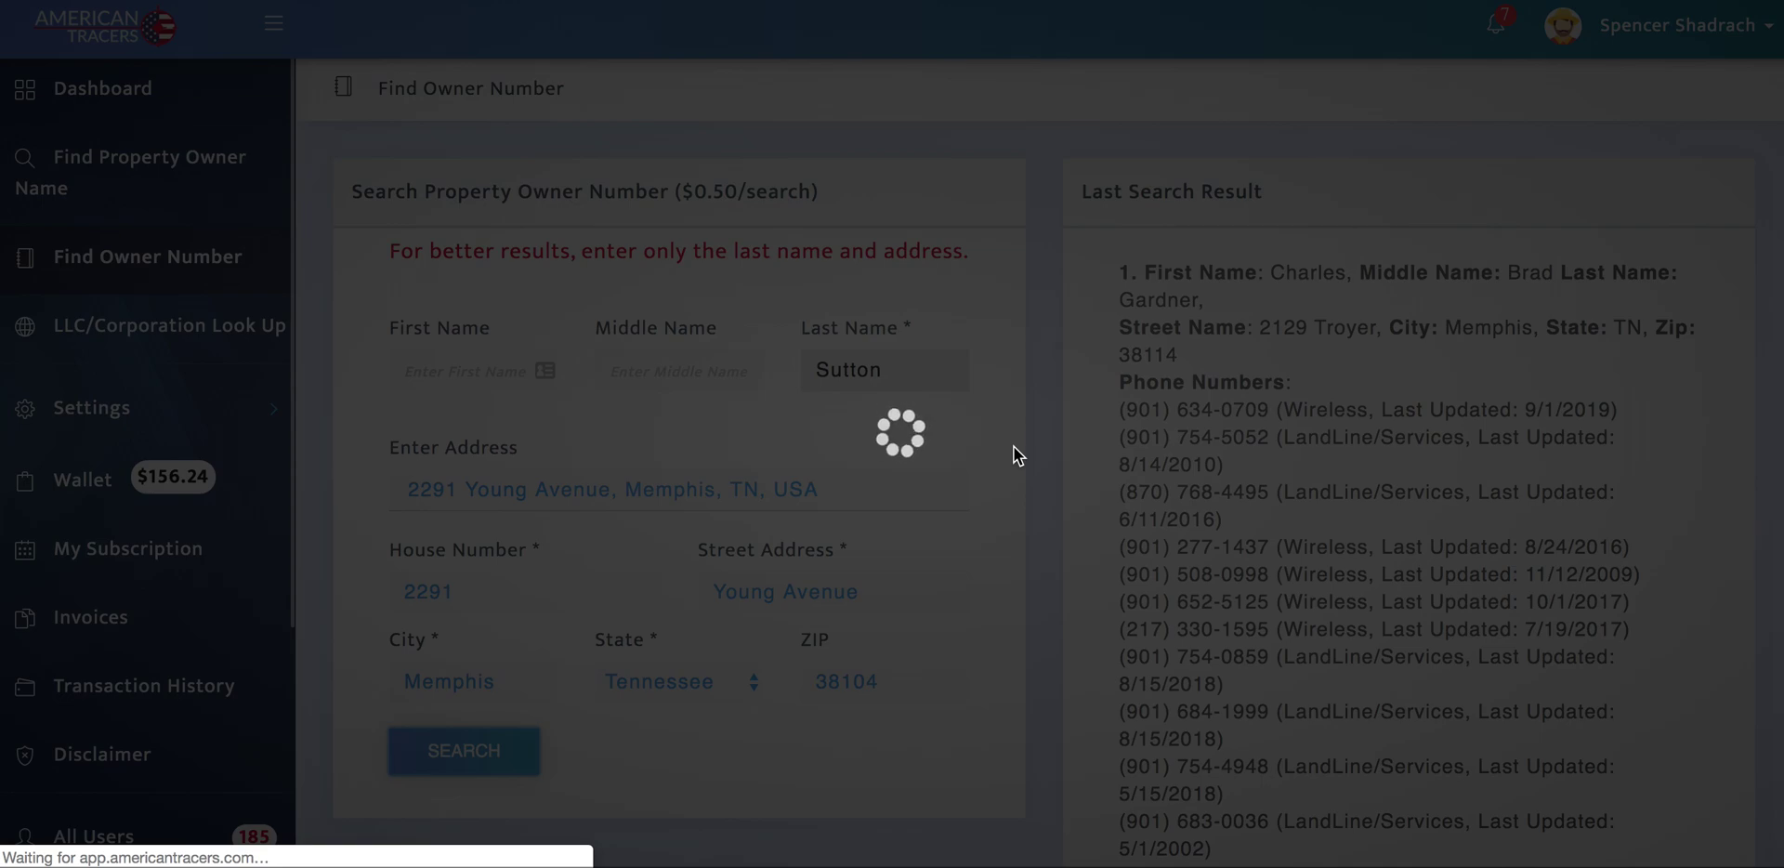
{"action": "scroll", "coordinate": [1013, 446], "scroll_direction": "down", "scroll_amount": 1}
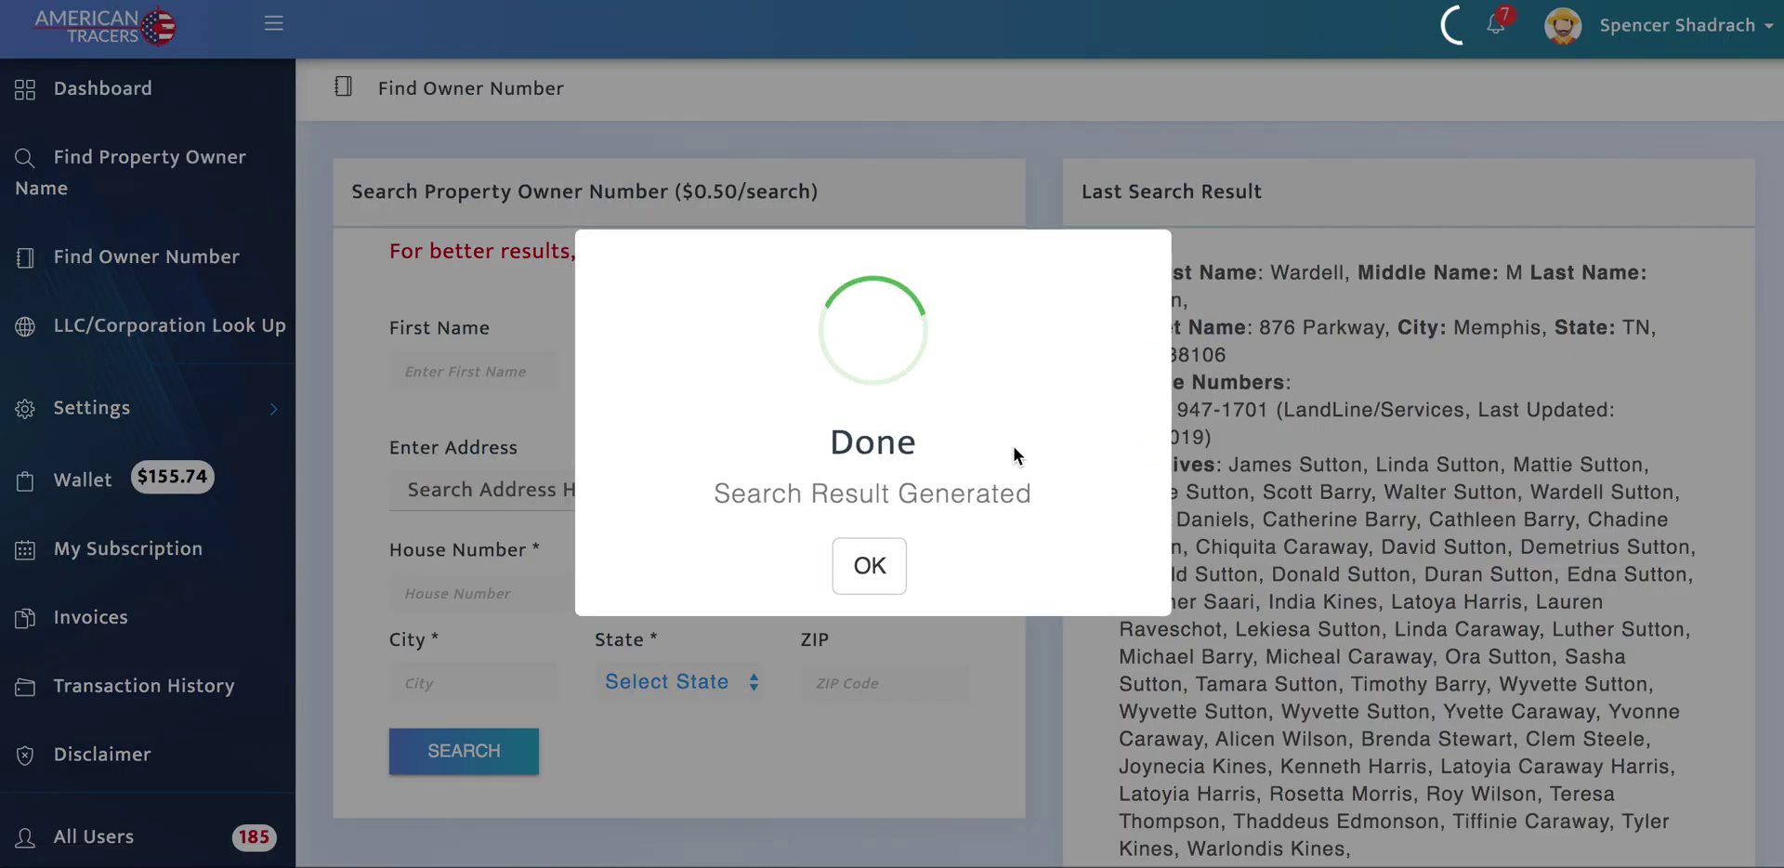
{"action": "left_click", "coordinate": [870, 565]}
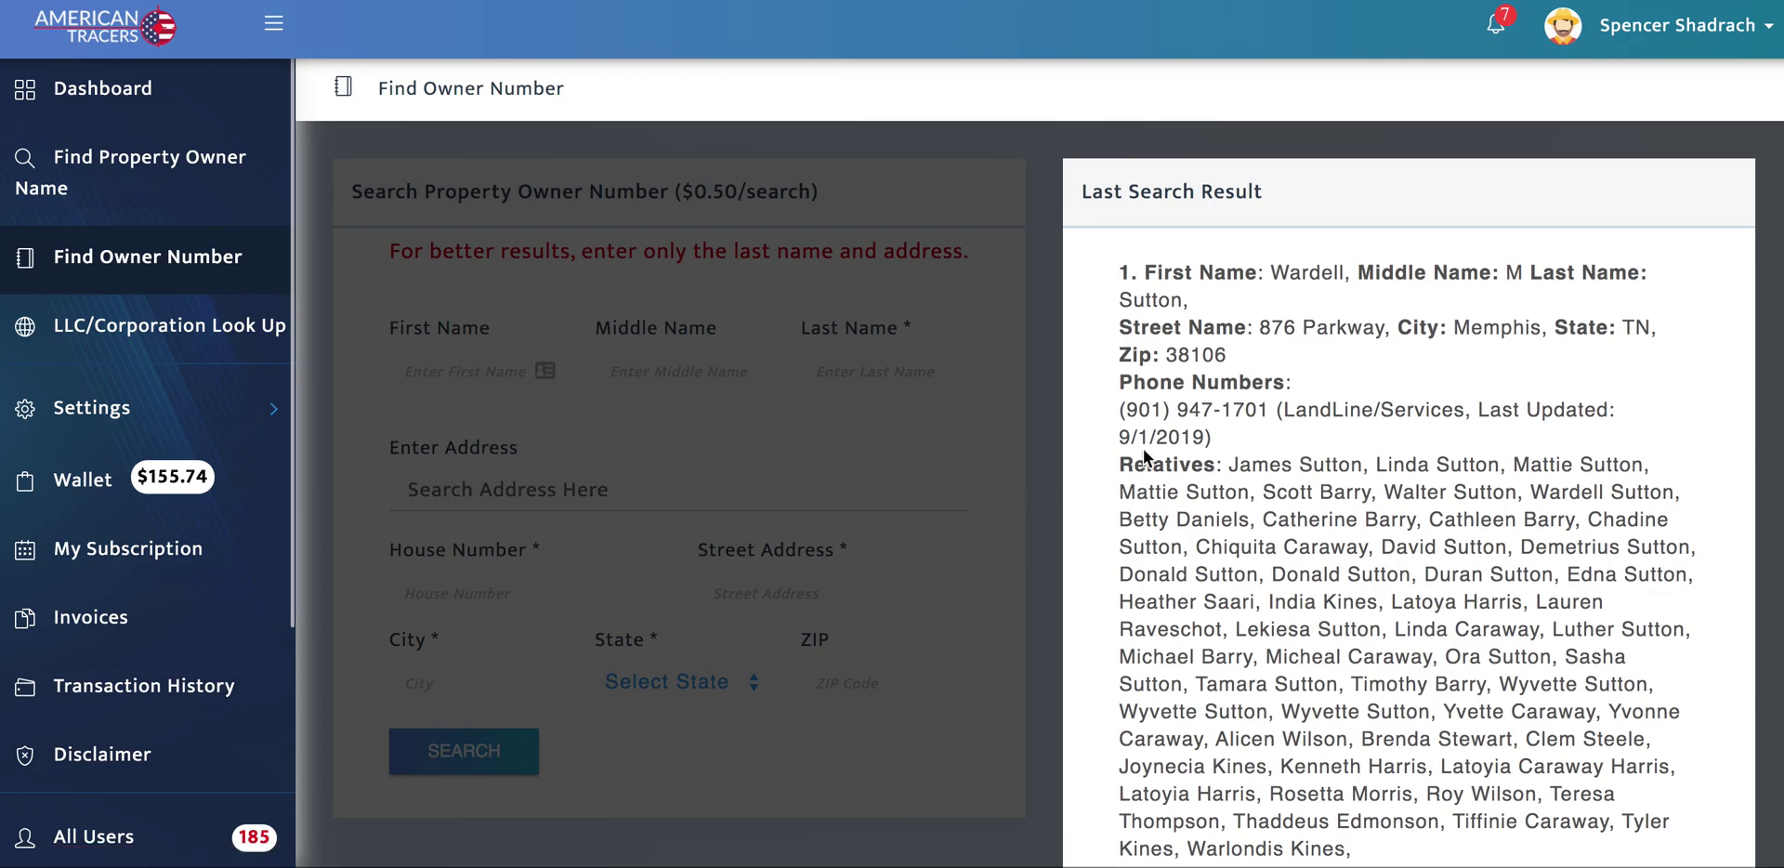
Step: Highlight the owner's landline phone number in the latest result
{"action": "scroll", "coordinate": [1143, 449], "scroll_direction": "down", "scroll_amount": 8}
{"action": "scroll", "coordinate": [1144, 449], "scroll_direction": "up", "scroll_amount": 5}
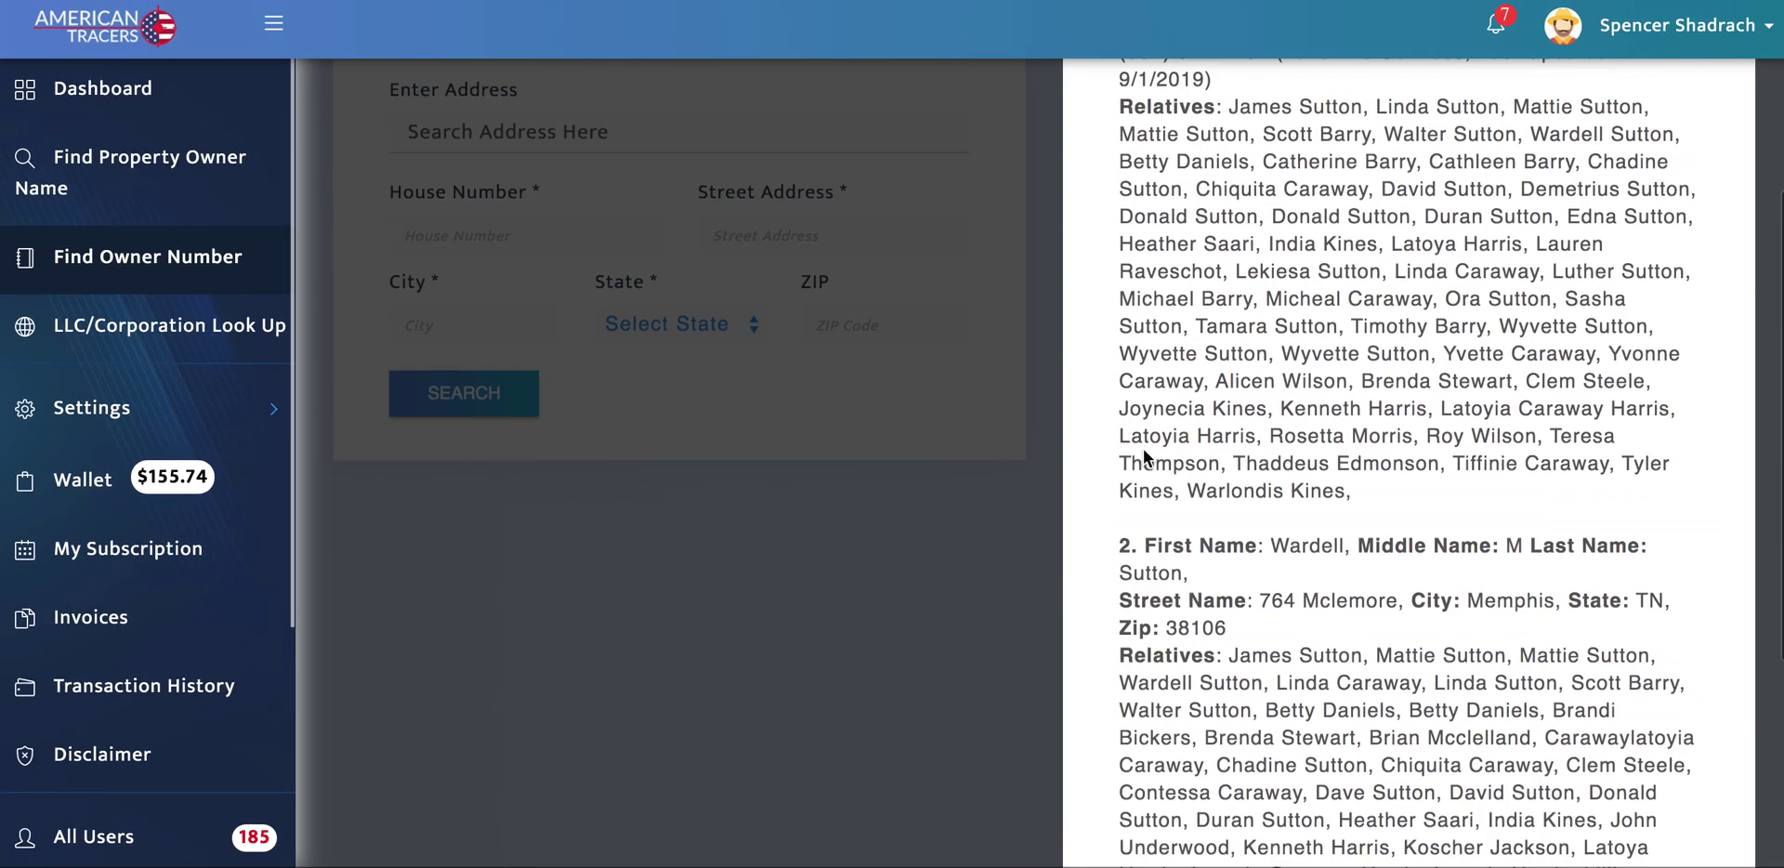
{"action": "scroll", "coordinate": [1261, 433], "scroll_direction": "up", "scroll_amount": 4}
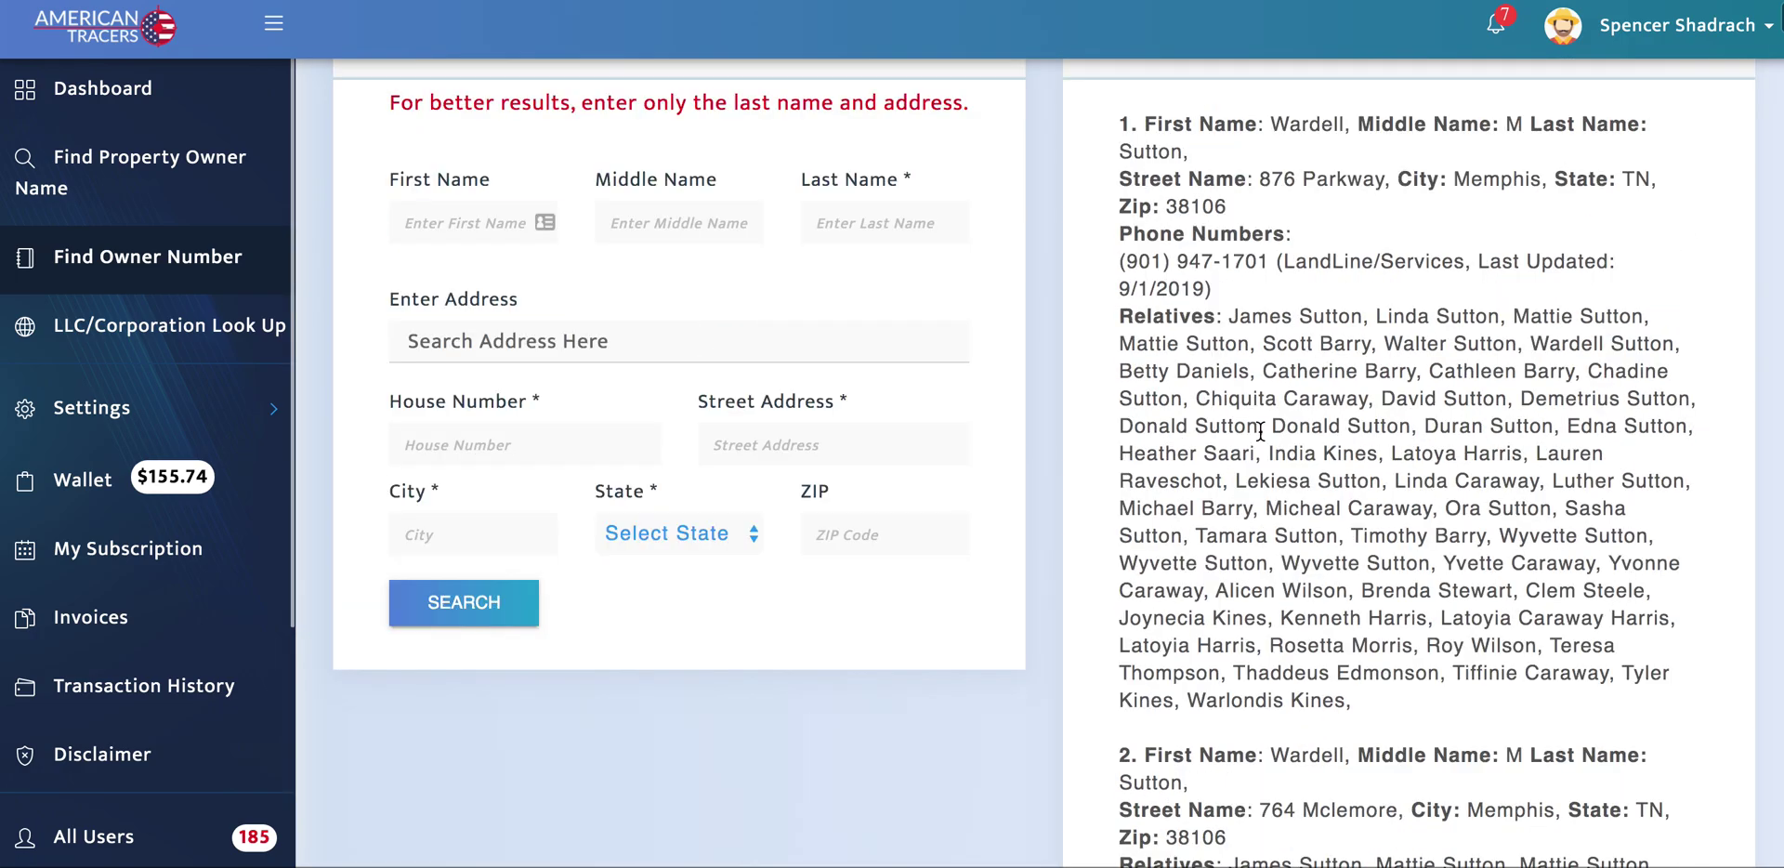
{"action": "scroll", "coordinate": [1421, 410], "scroll_direction": "down", "scroll_amount": 1}
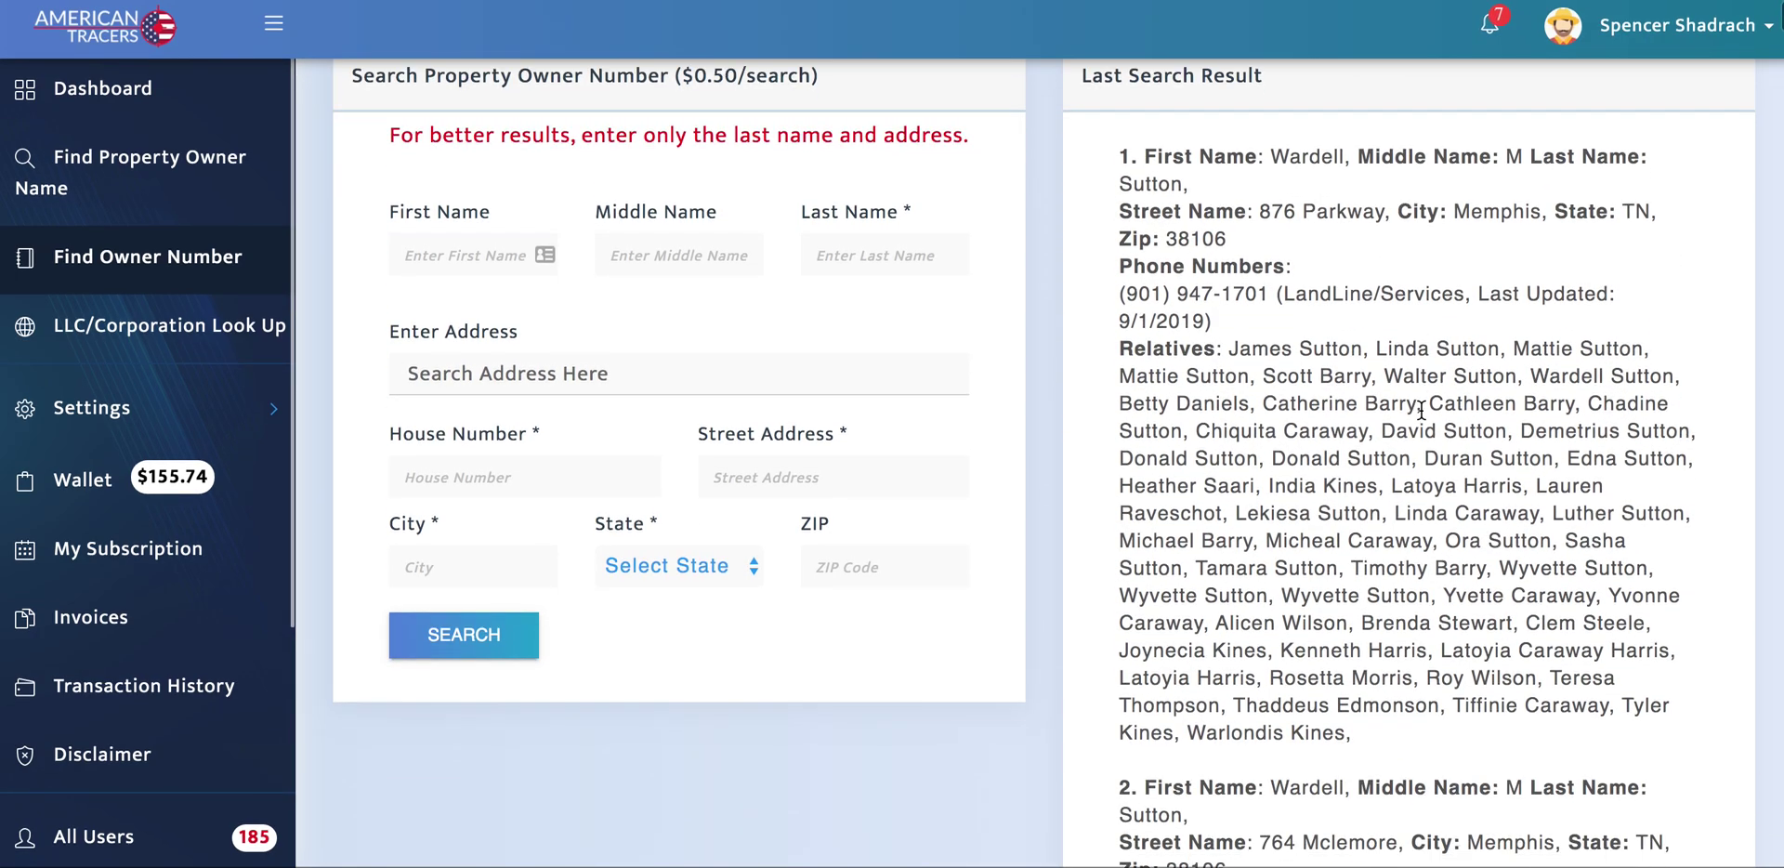
{"action": "left_click_drag", "start_coordinate": [1121, 294], "coordinate": [1313, 324]}
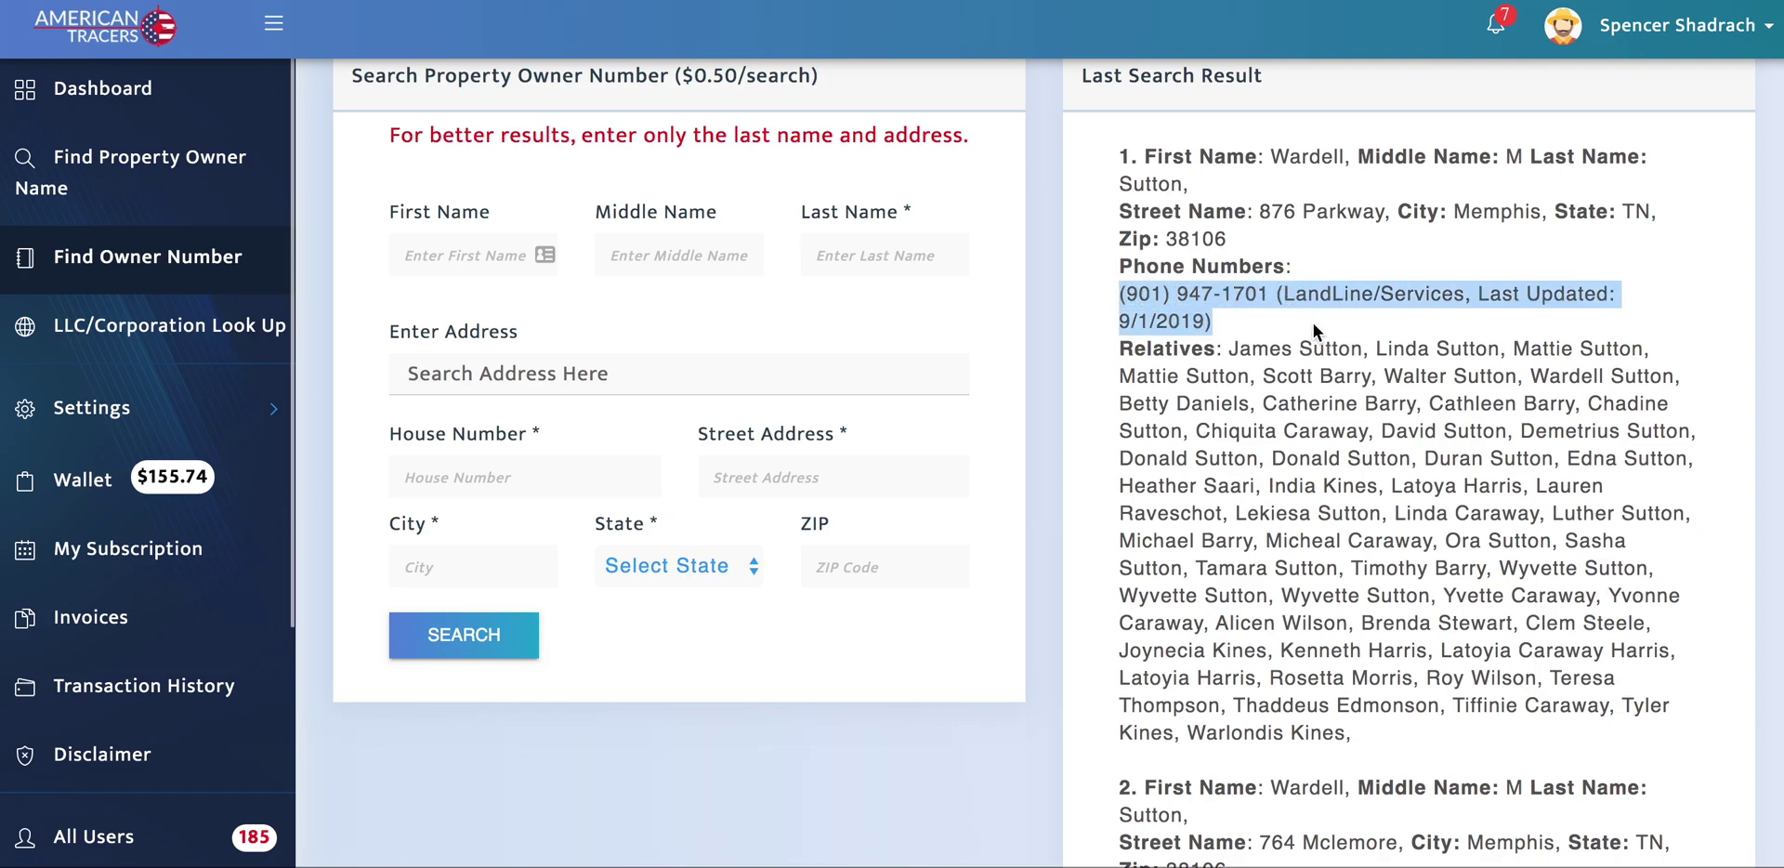
Step: Highlight the relatives' first names, singling out one relative, then return to the search form
{"action": "scroll", "coordinate": [1313, 323], "scroll_direction": "down", "scroll_amount": 4}
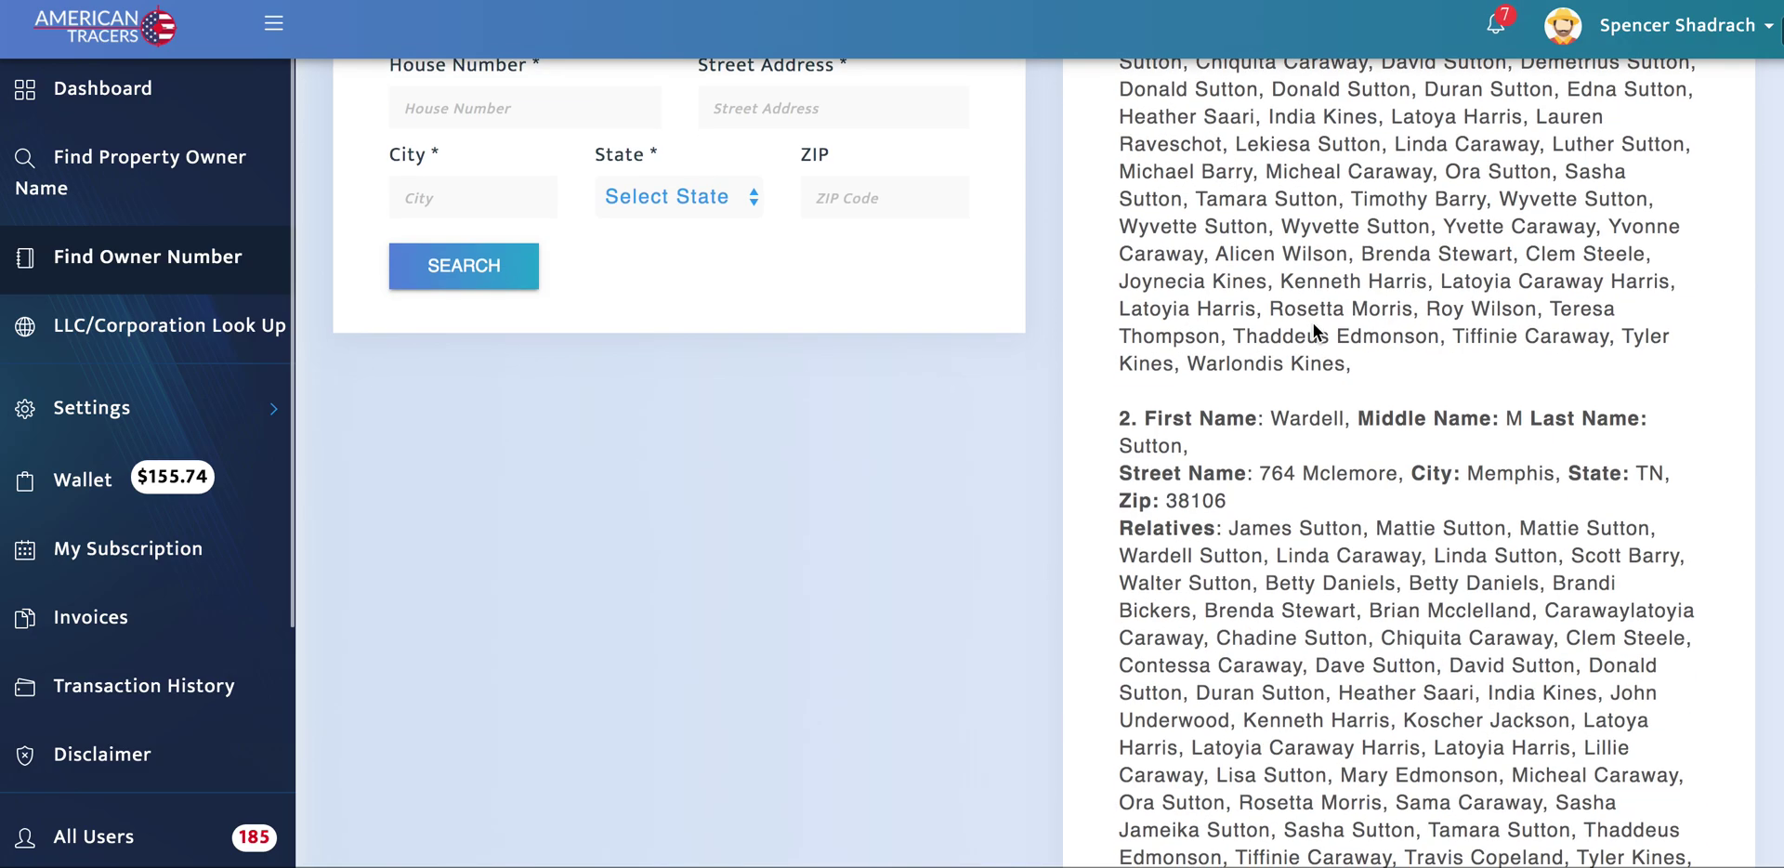
{"action": "scroll", "coordinate": [1211, 516], "scroll_direction": "down", "scroll_amount": 9}
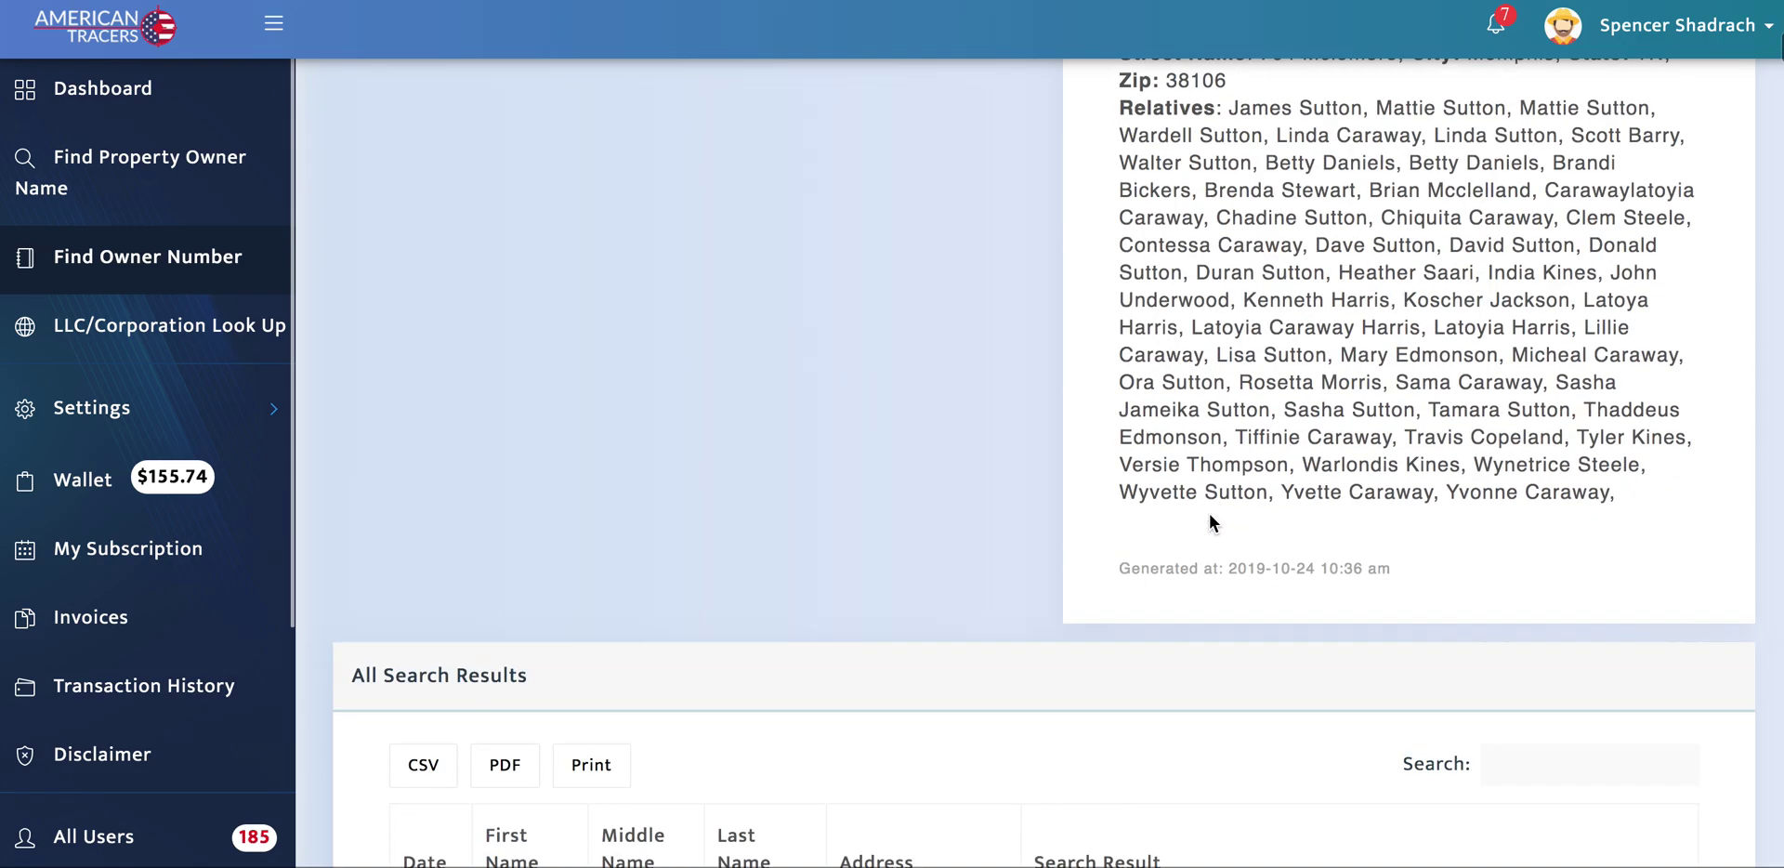
{"action": "scroll", "coordinate": [975, 467], "scroll_direction": "down", "scroll_amount": 5}
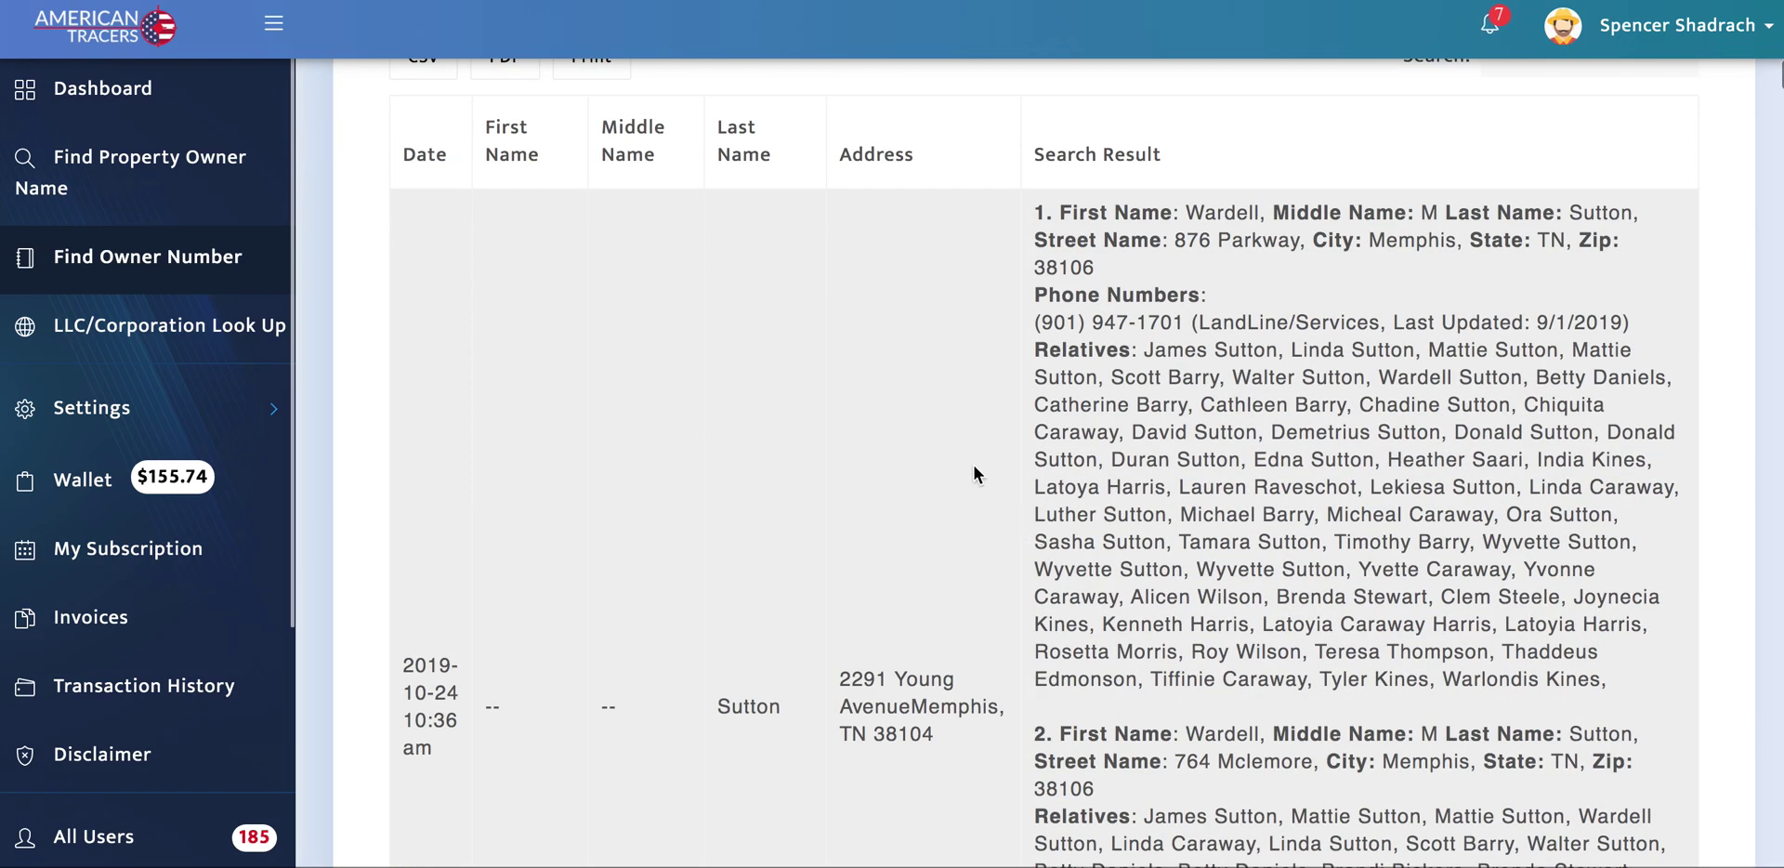
{"action": "scroll", "coordinate": [972, 460], "scroll_direction": "up", "scroll_amount": 3}
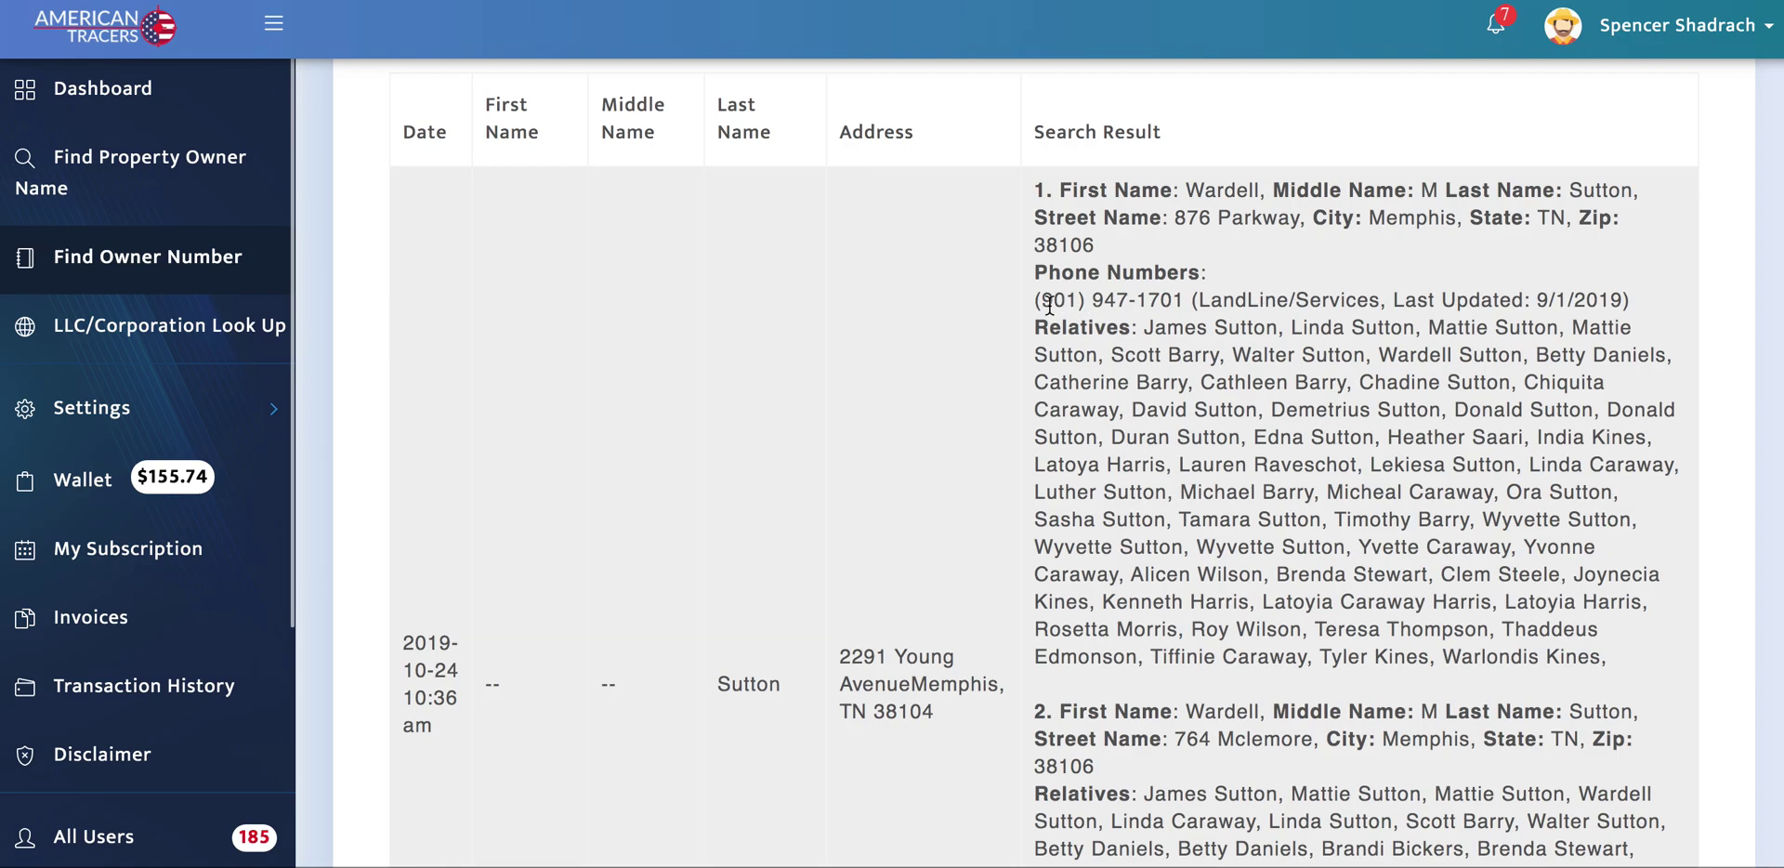
{"action": "scroll", "coordinate": [1187, 329], "scroll_direction": "down", "scroll_amount": 2}
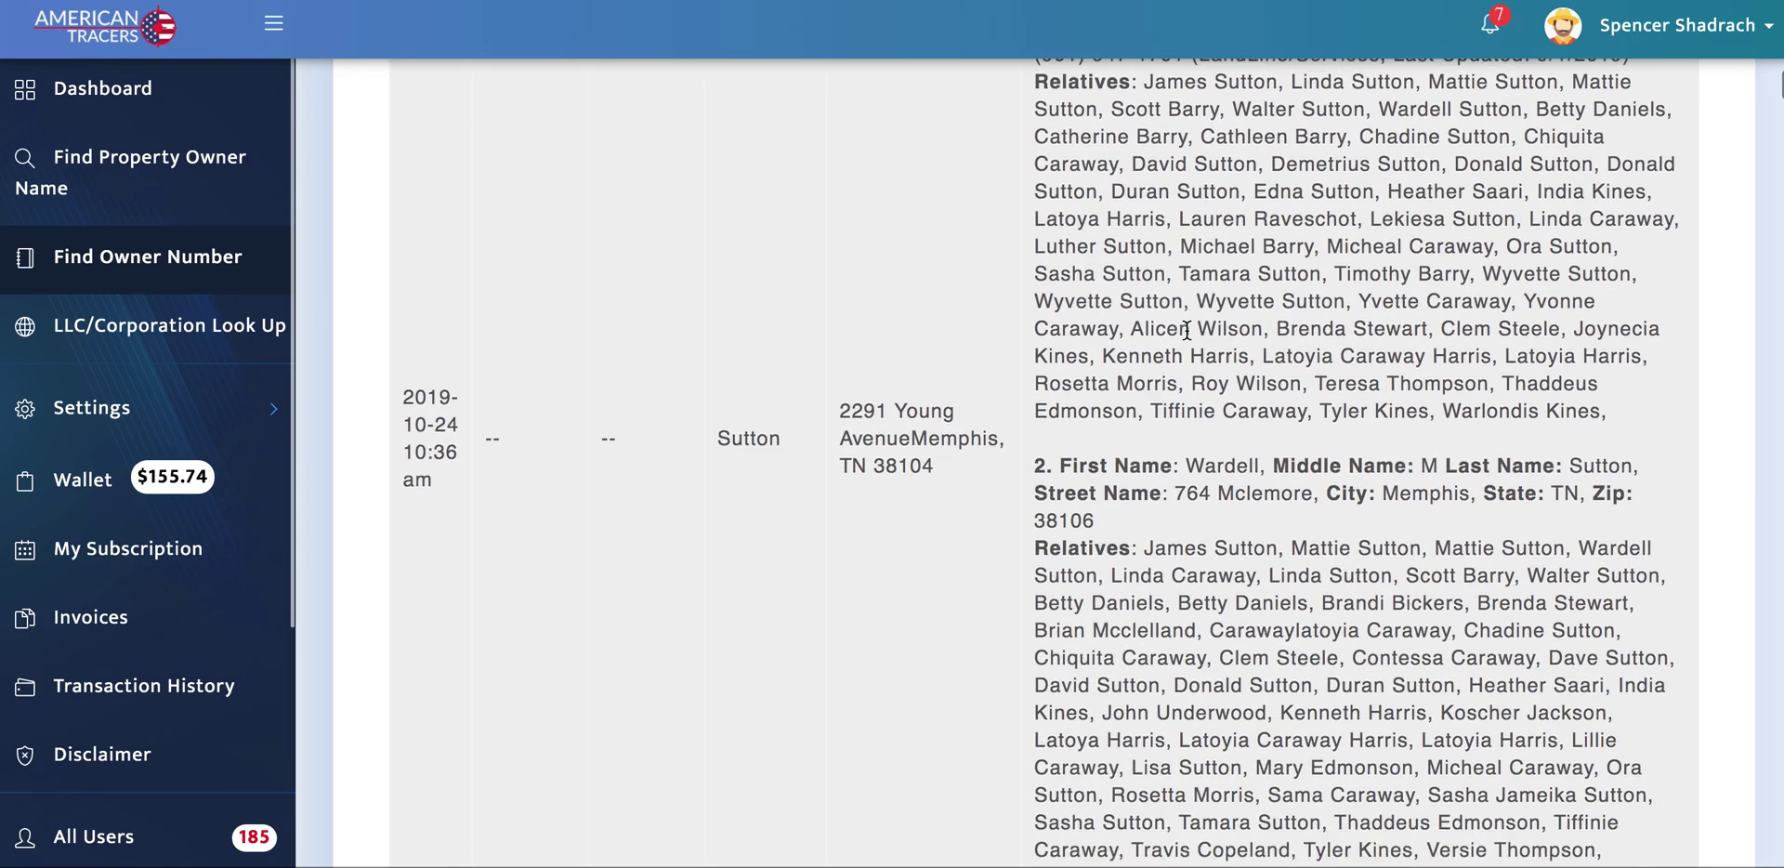
{"action": "scroll", "coordinate": [1178, 539], "scroll_direction": "down", "scroll_amount": 1}
{"action": "scroll", "coordinate": [1176, 541], "scroll_direction": "up", "scroll_amount": 2}
{"action": "scroll", "coordinate": [1176, 542], "scroll_direction": "up", "scroll_amount": 2}
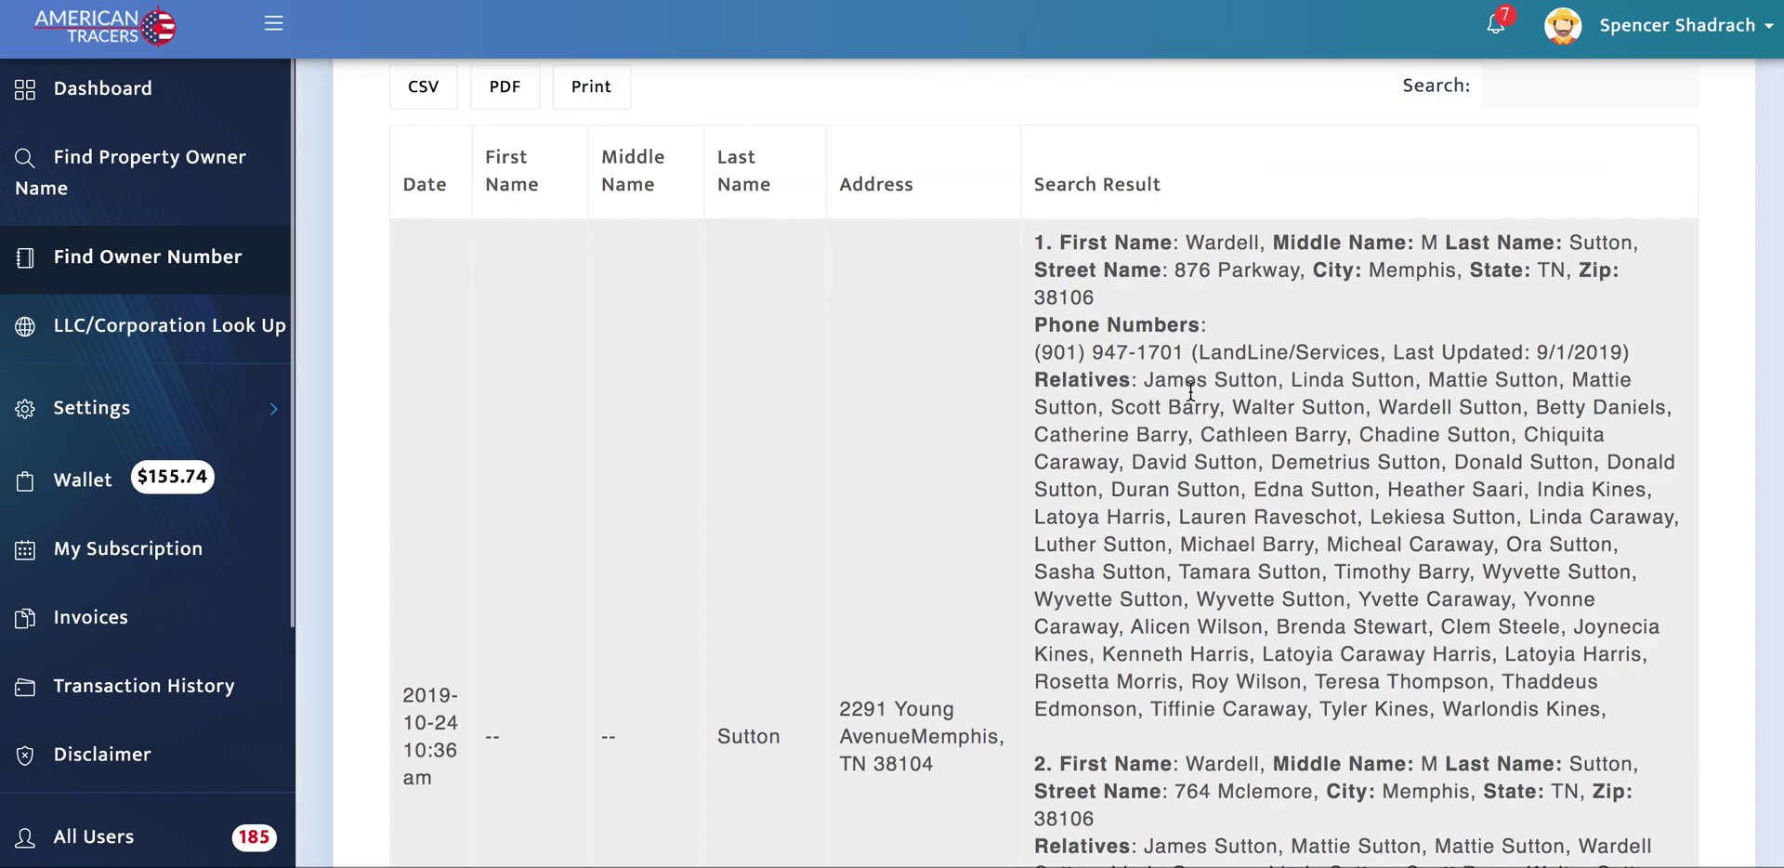
{"action": "left_click_drag", "start_coordinate": [1147, 379], "coordinate": [1525, 381]}
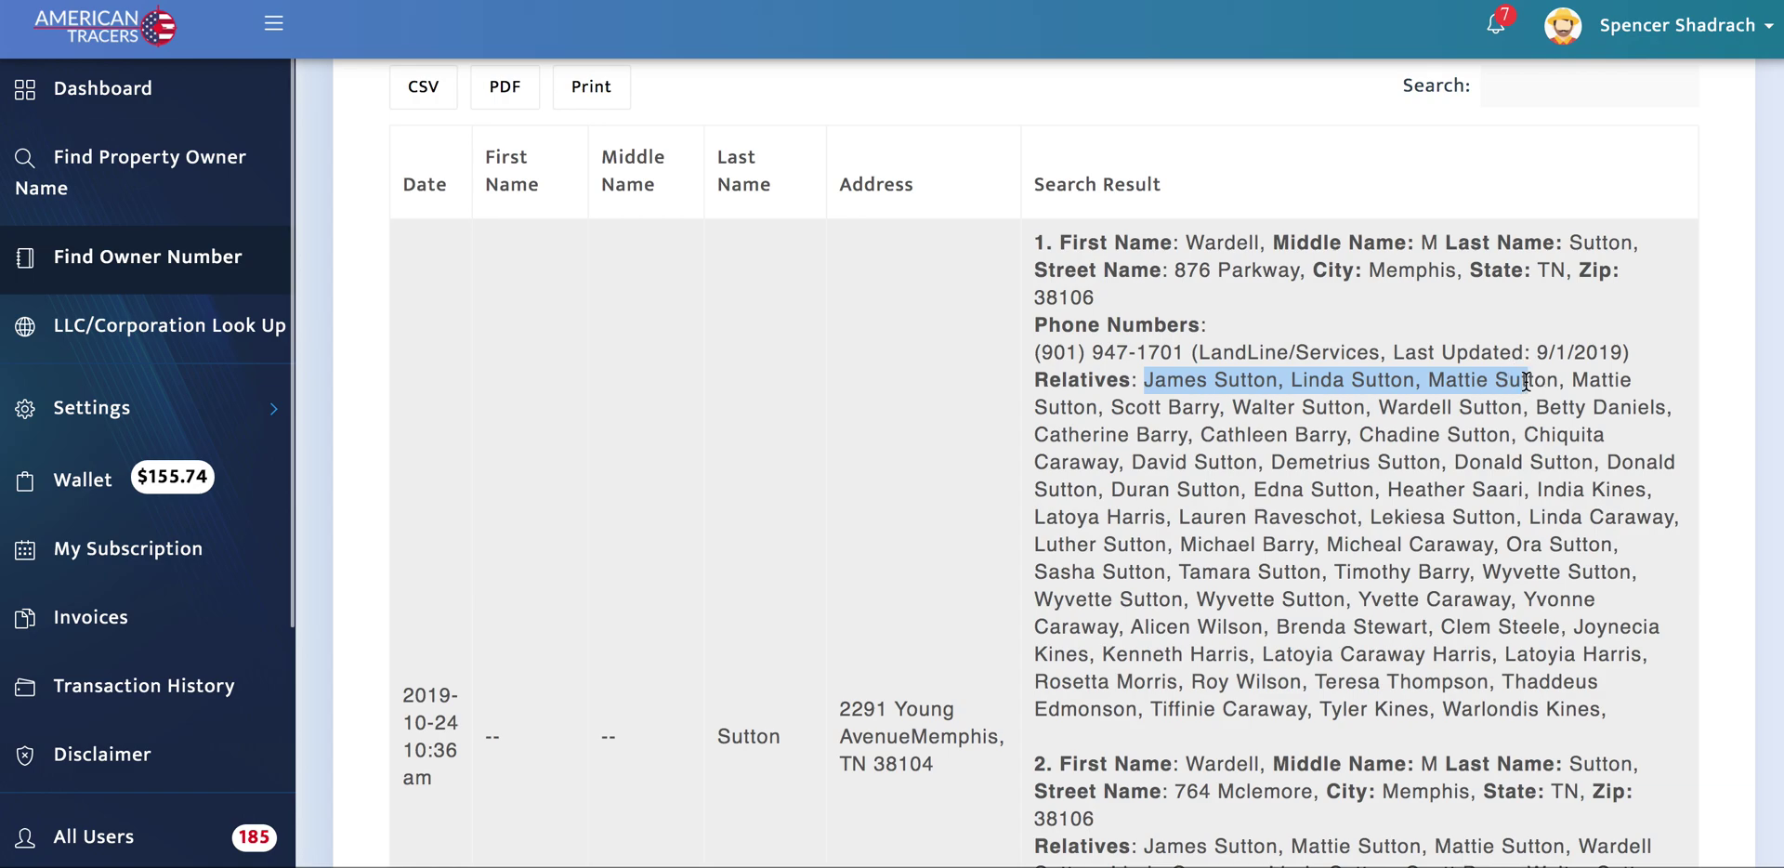
{"action": "left_click", "coordinate": [1526, 381]}
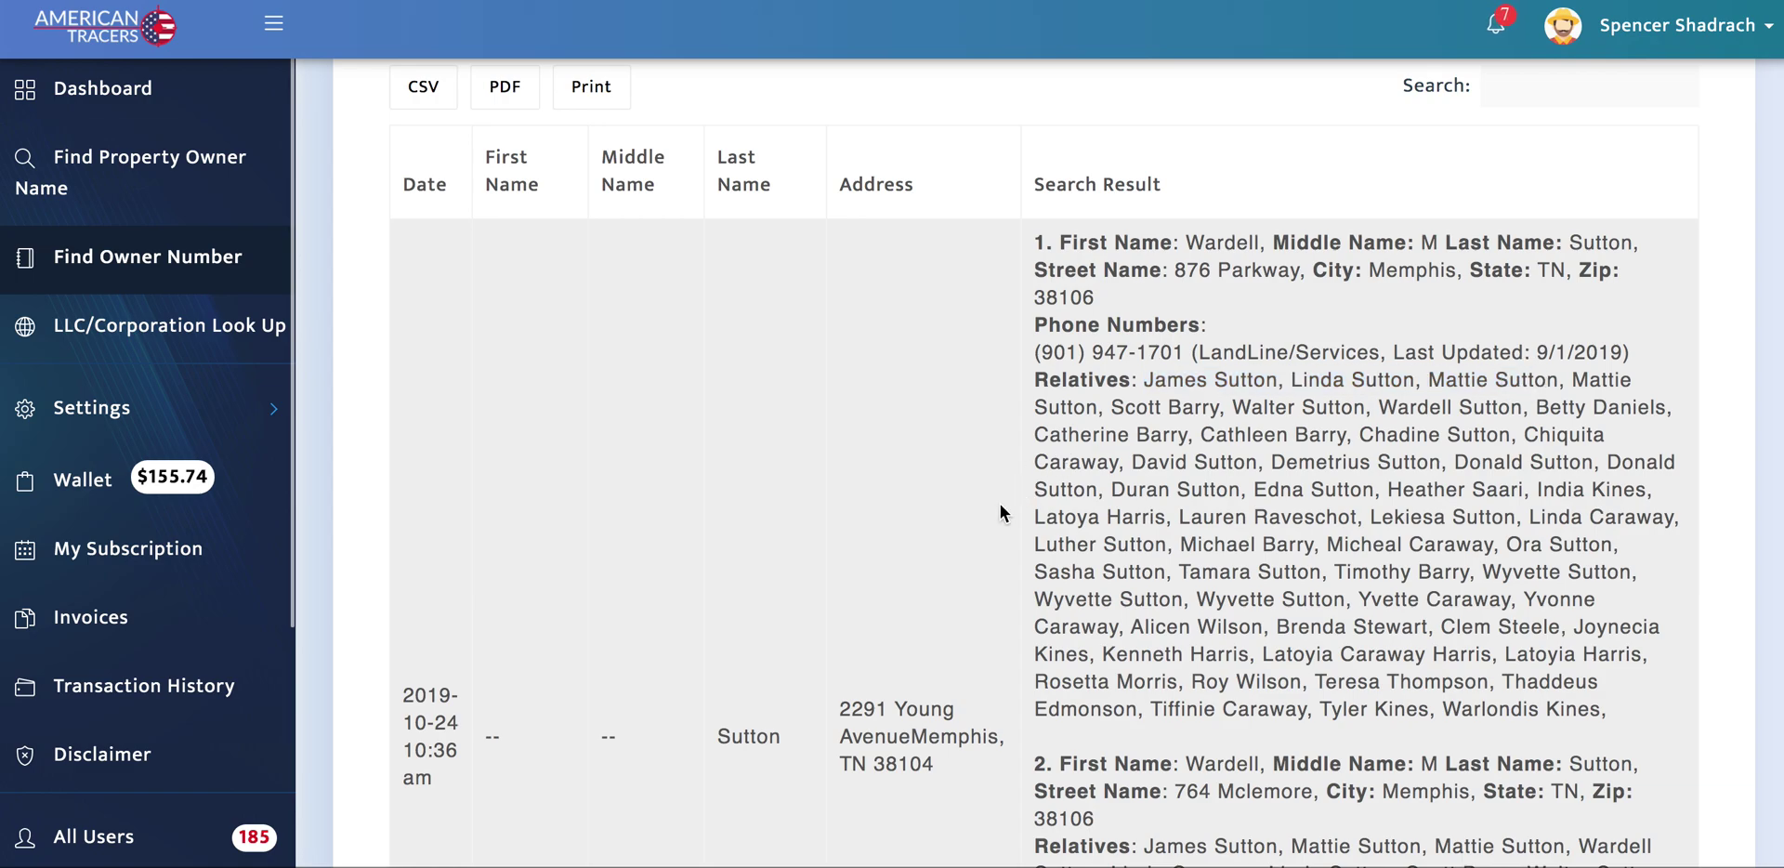
{"action": "scroll", "coordinate": [1001, 511], "scroll_direction": "up", "scroll_amount": 1}
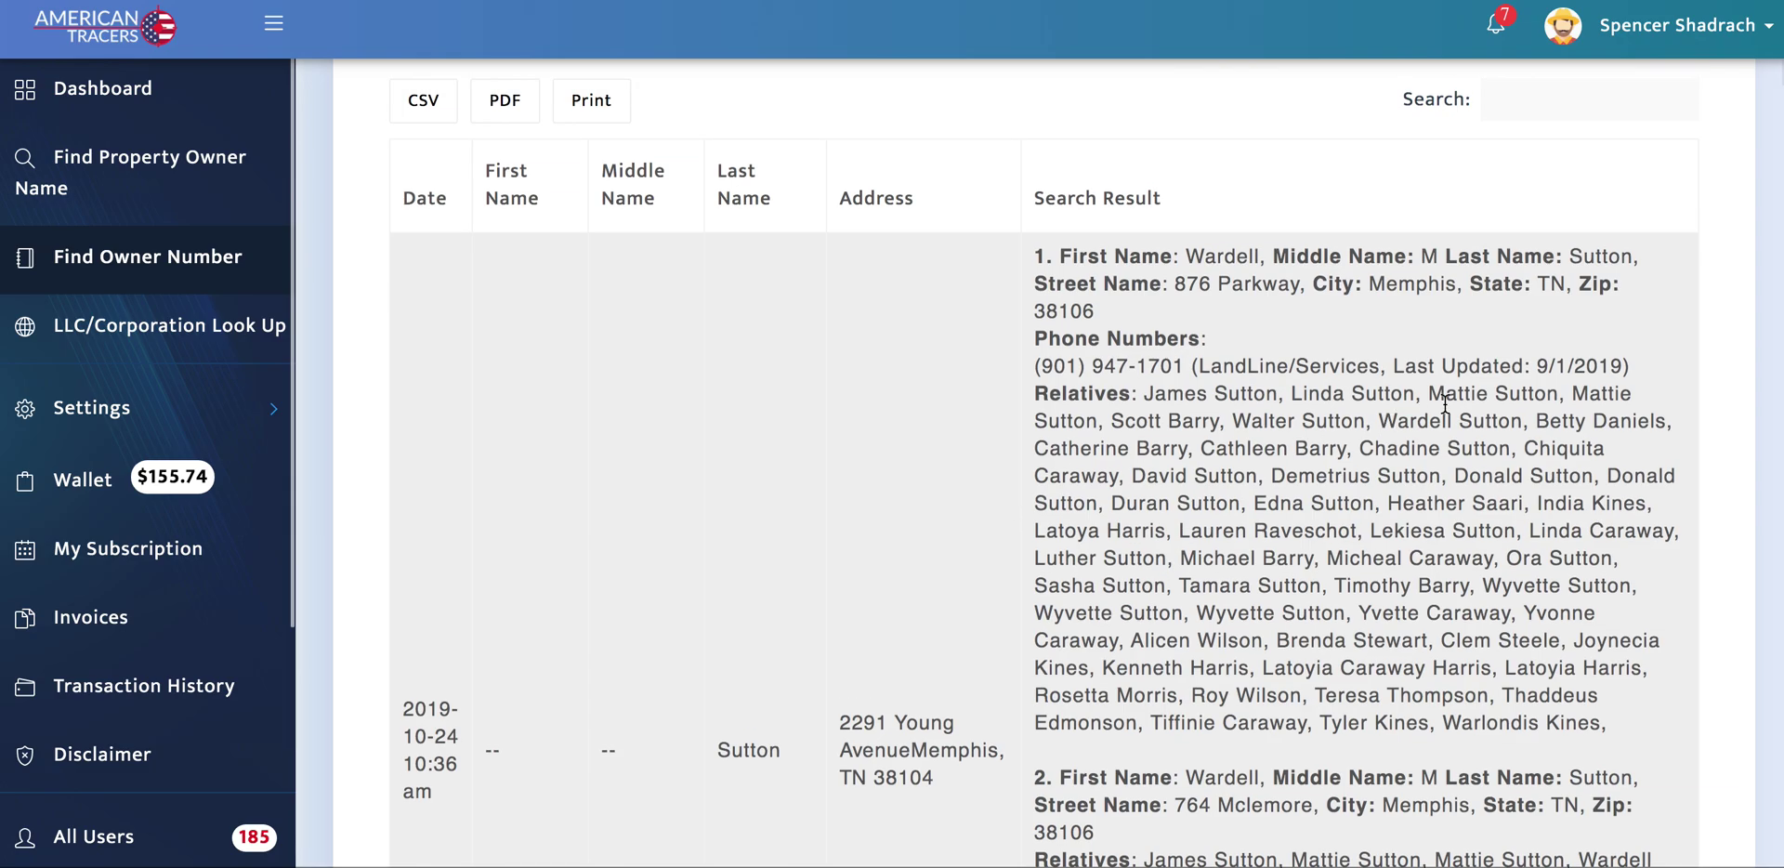
{"action": "left_click_drag", "start_coordinate": [1432, 396], "coordinate": [1487, 393]}
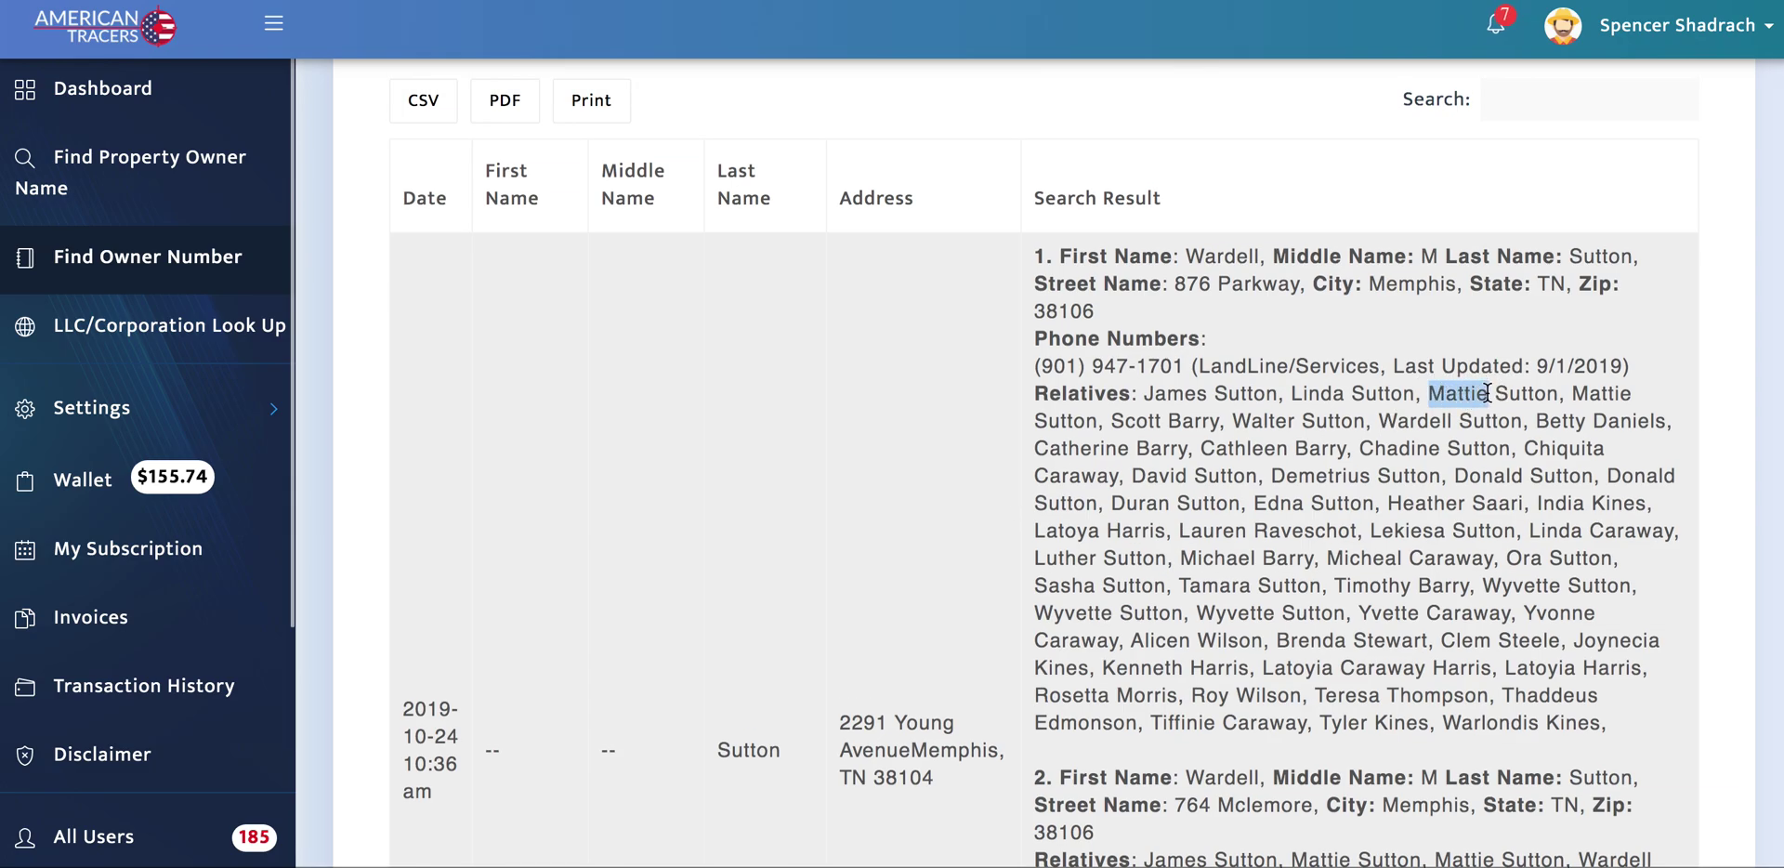
{"action": "scroll", "coordinate": [732, 478], "scroll_direction": "up", "scroll_amount": 10}
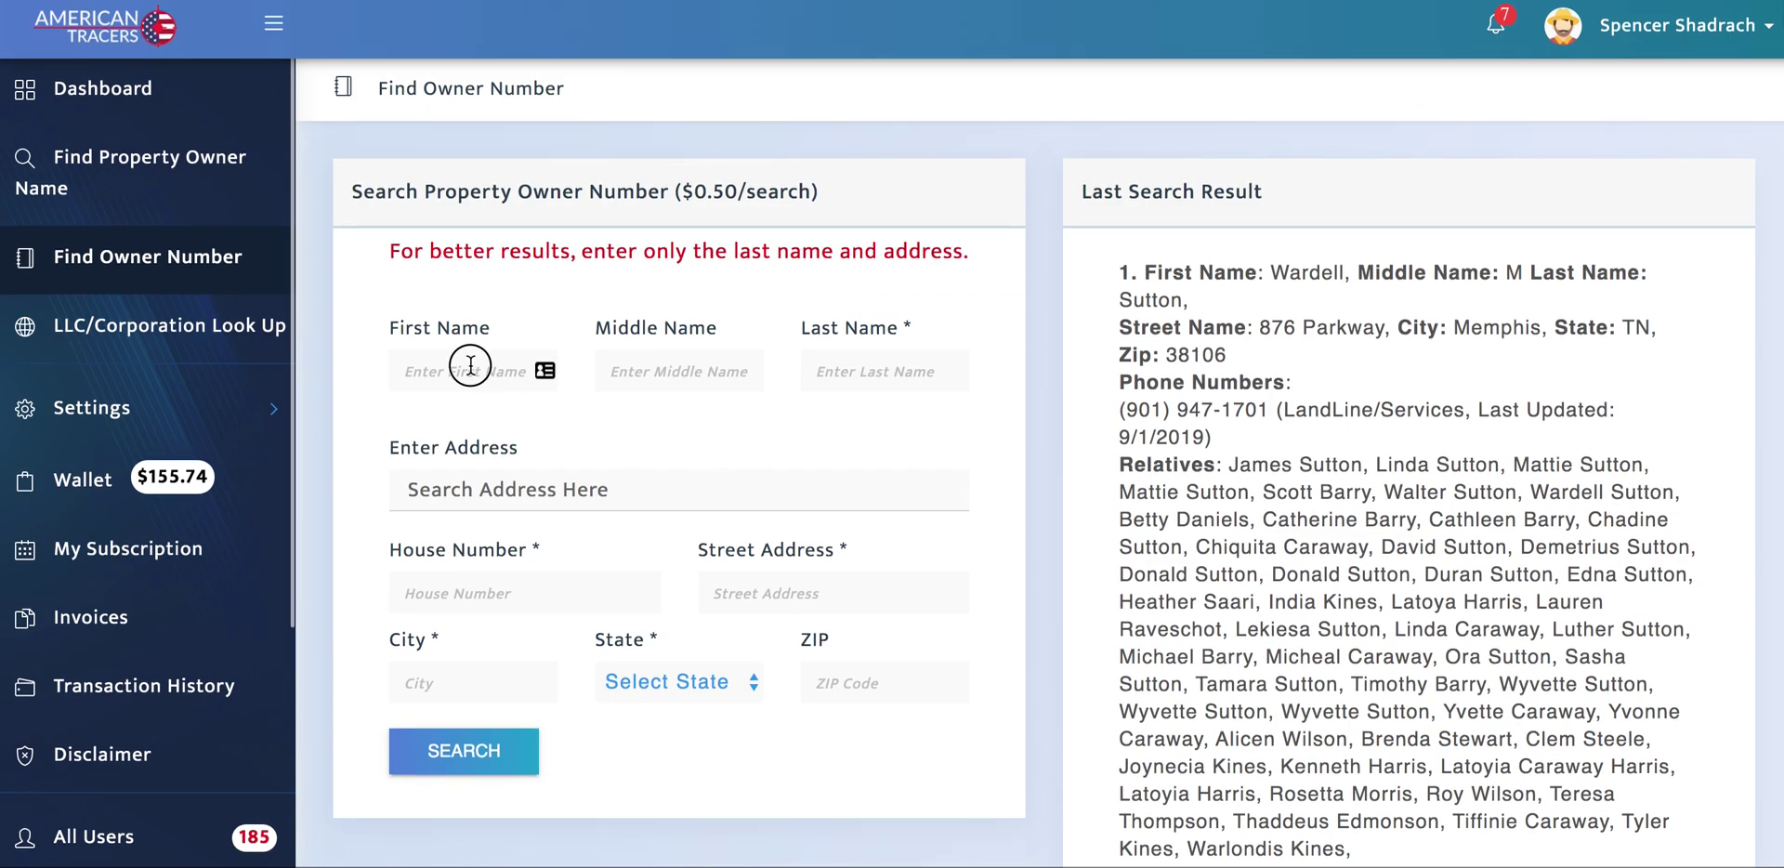
Step: Search owner numbers with the relative's first and last name and suggested address; dismiss the not-valid error
{"action": "left_click", "coordinate": [466, 367]}
{"action": "key", "text": "Tab"}
{"action": "key", "text": "Tab"}
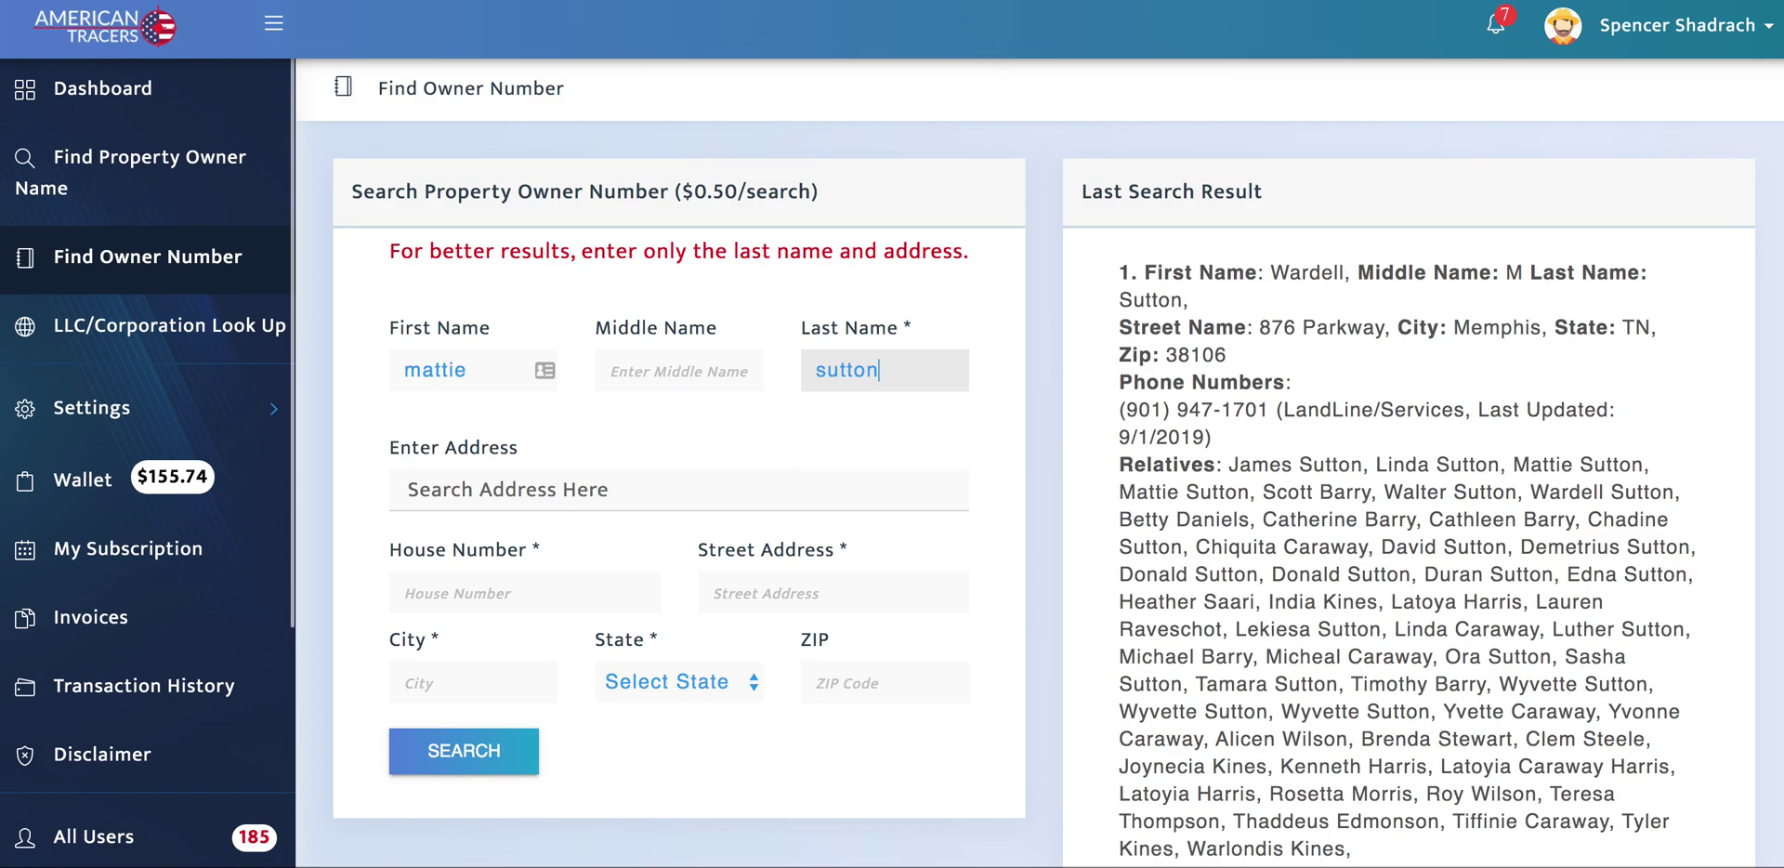
{"action": "key", "text": "Tab"}
{"action": "left_click", "coordinate": [471, 531]}
{"action": "left_click", "coordinate": [465, 753]}
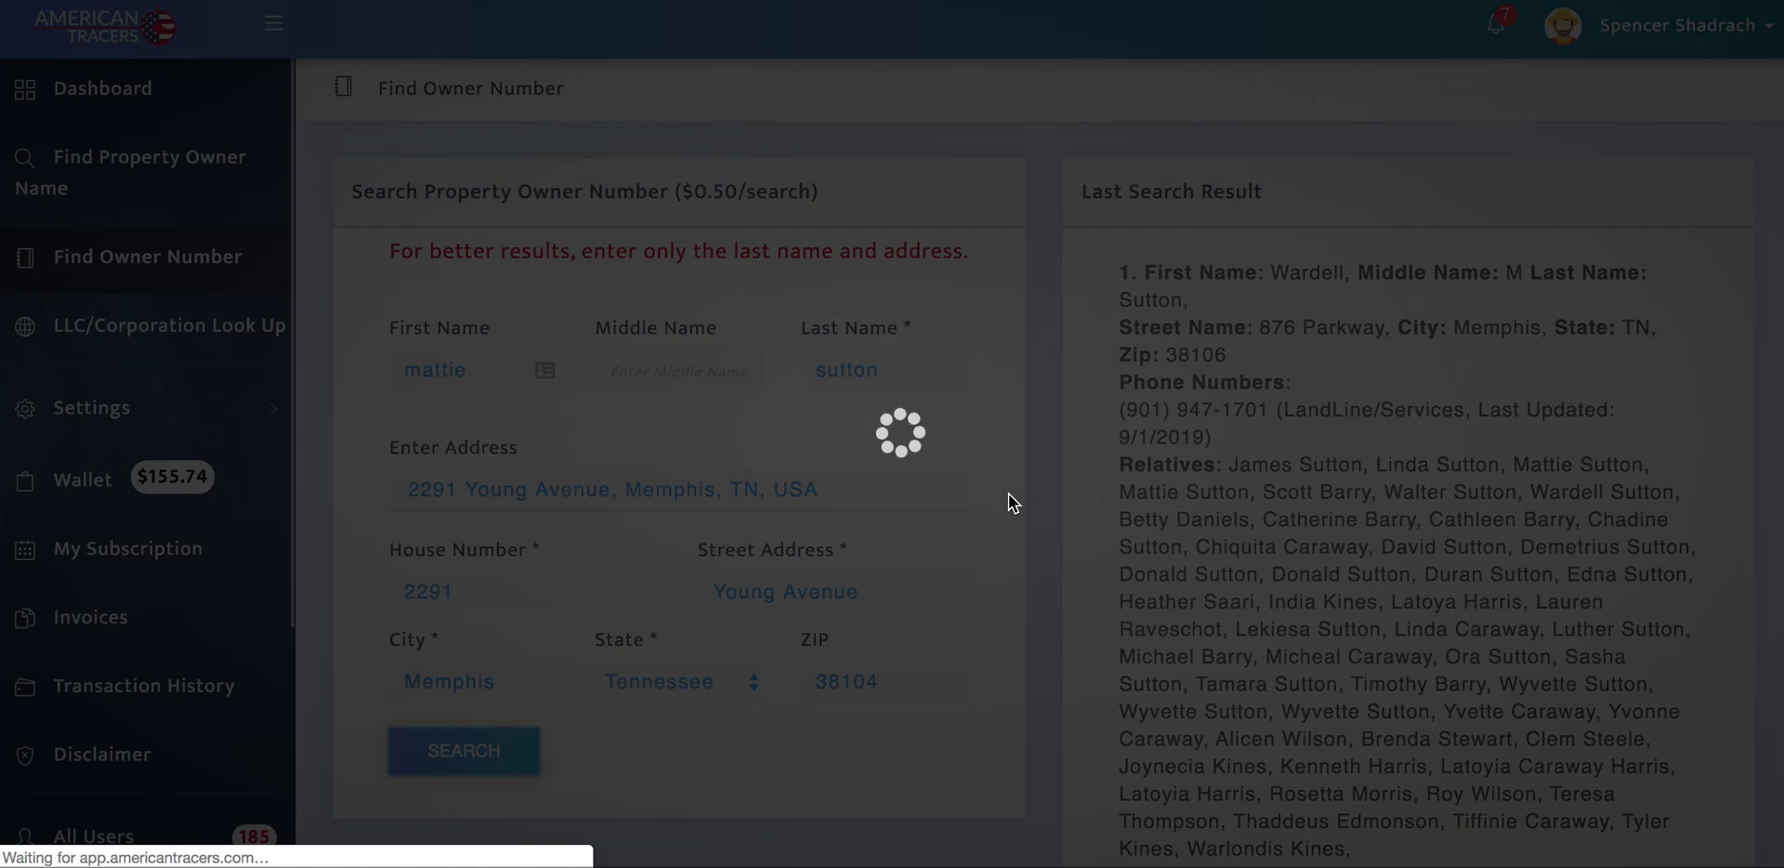
{"action": "double_click", "coordinate": [1077, 527]}
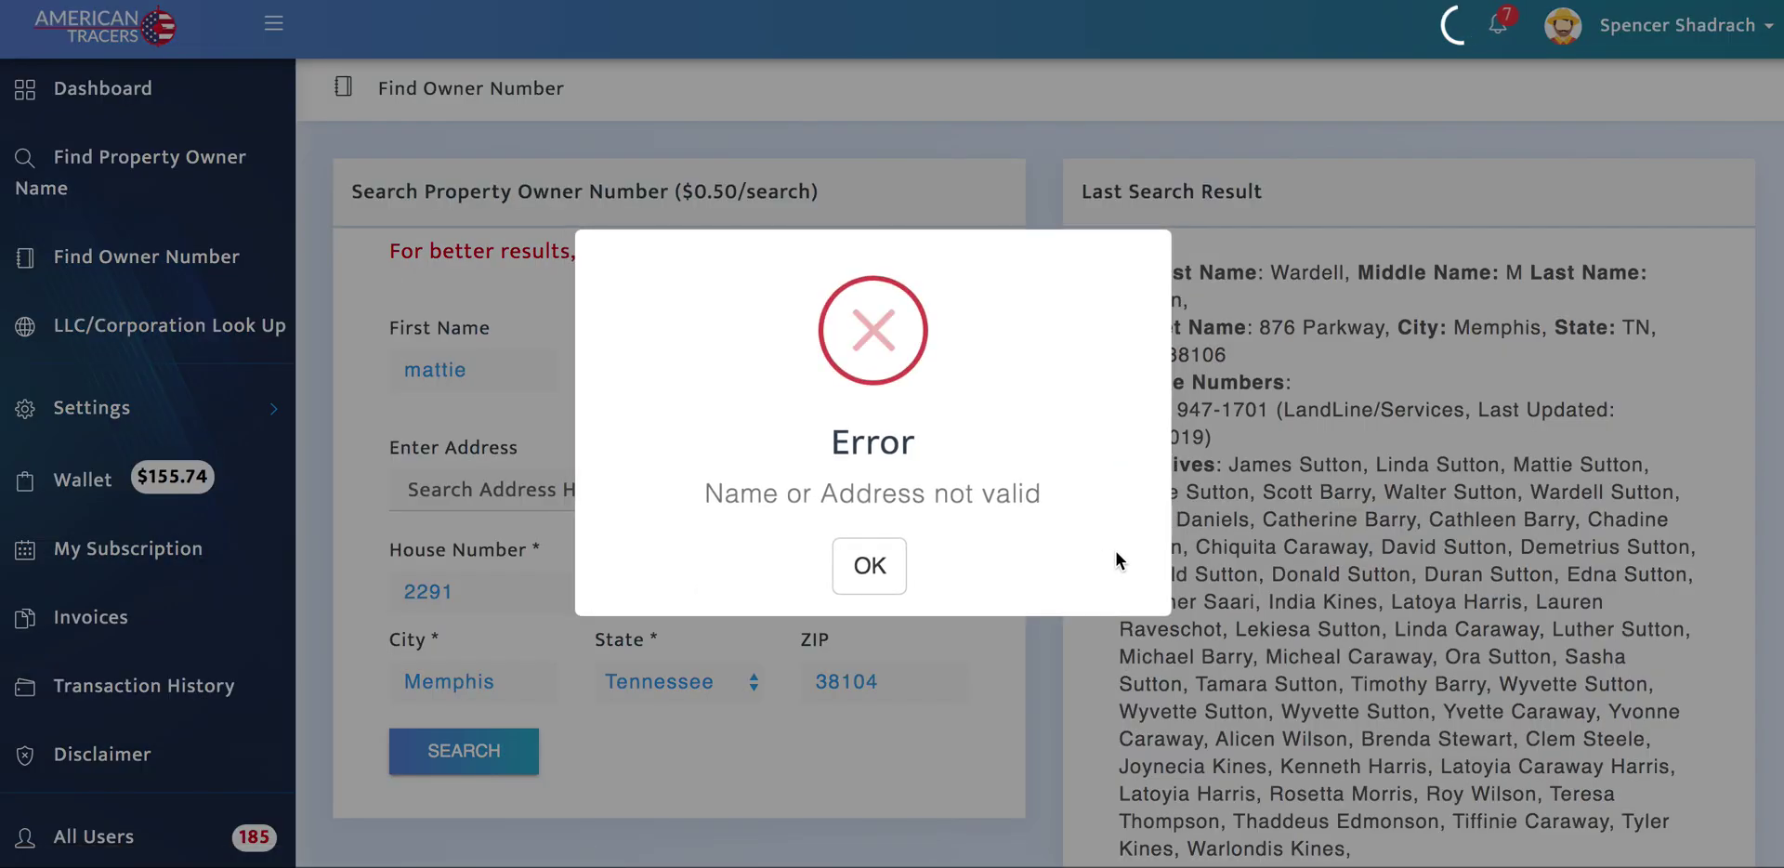
{"action": "left_click", "coordinate": [864, 678]}
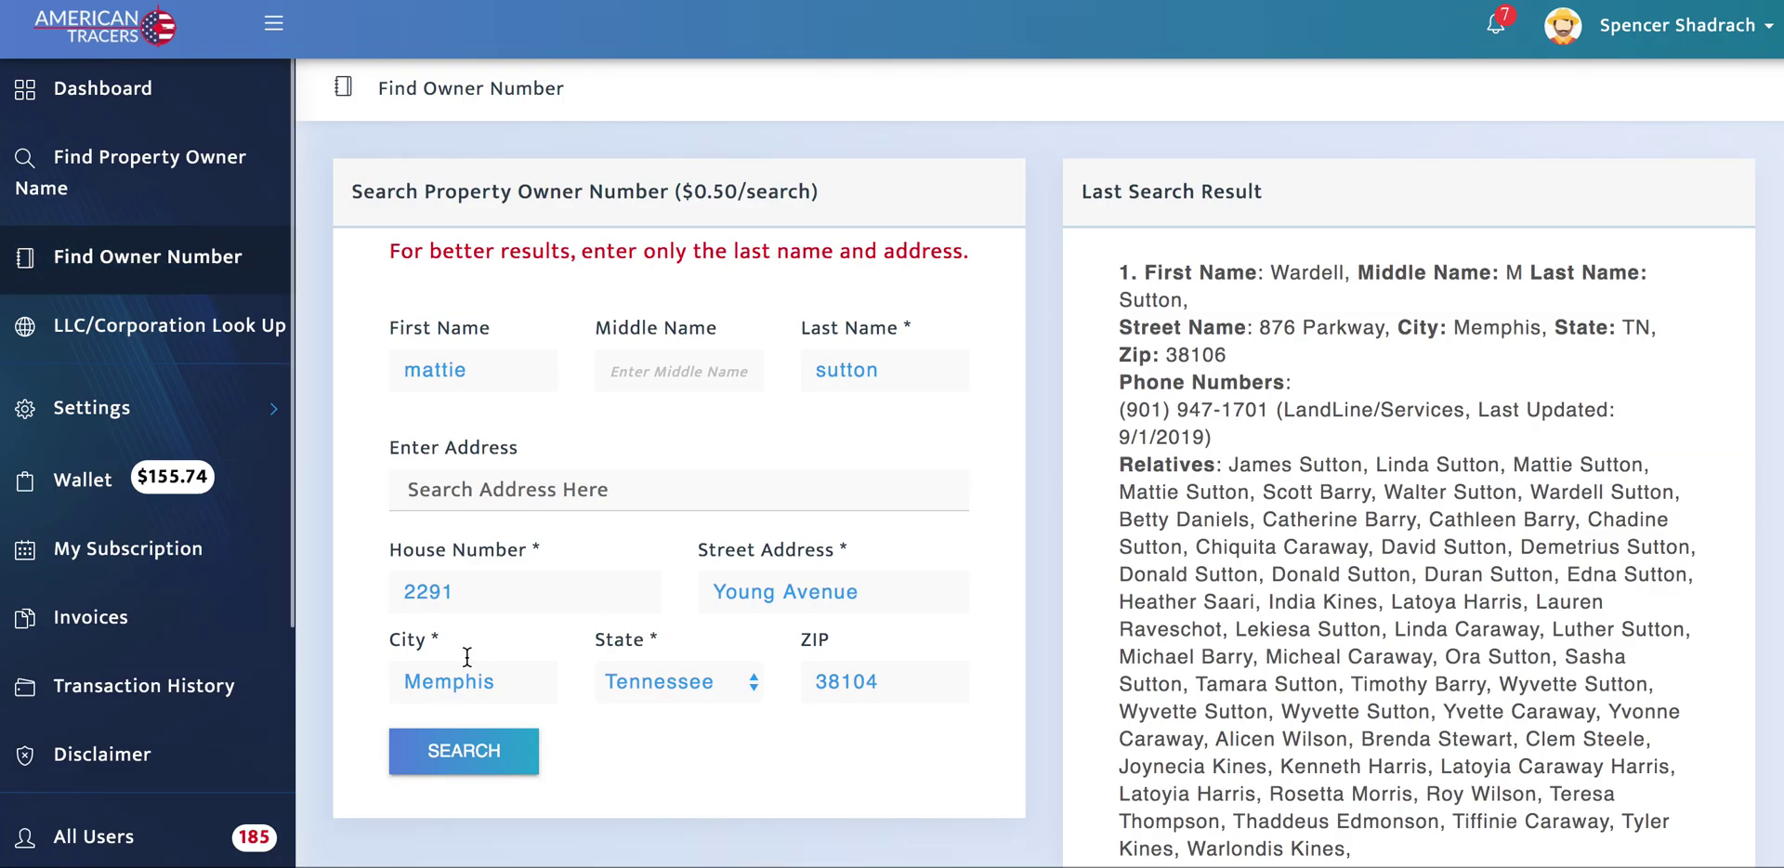
Step: Re-enter the address from the suggestion, search again, dismiss the second error and select the first name
{"action": "left_click", "coordinate": [494, 480]}
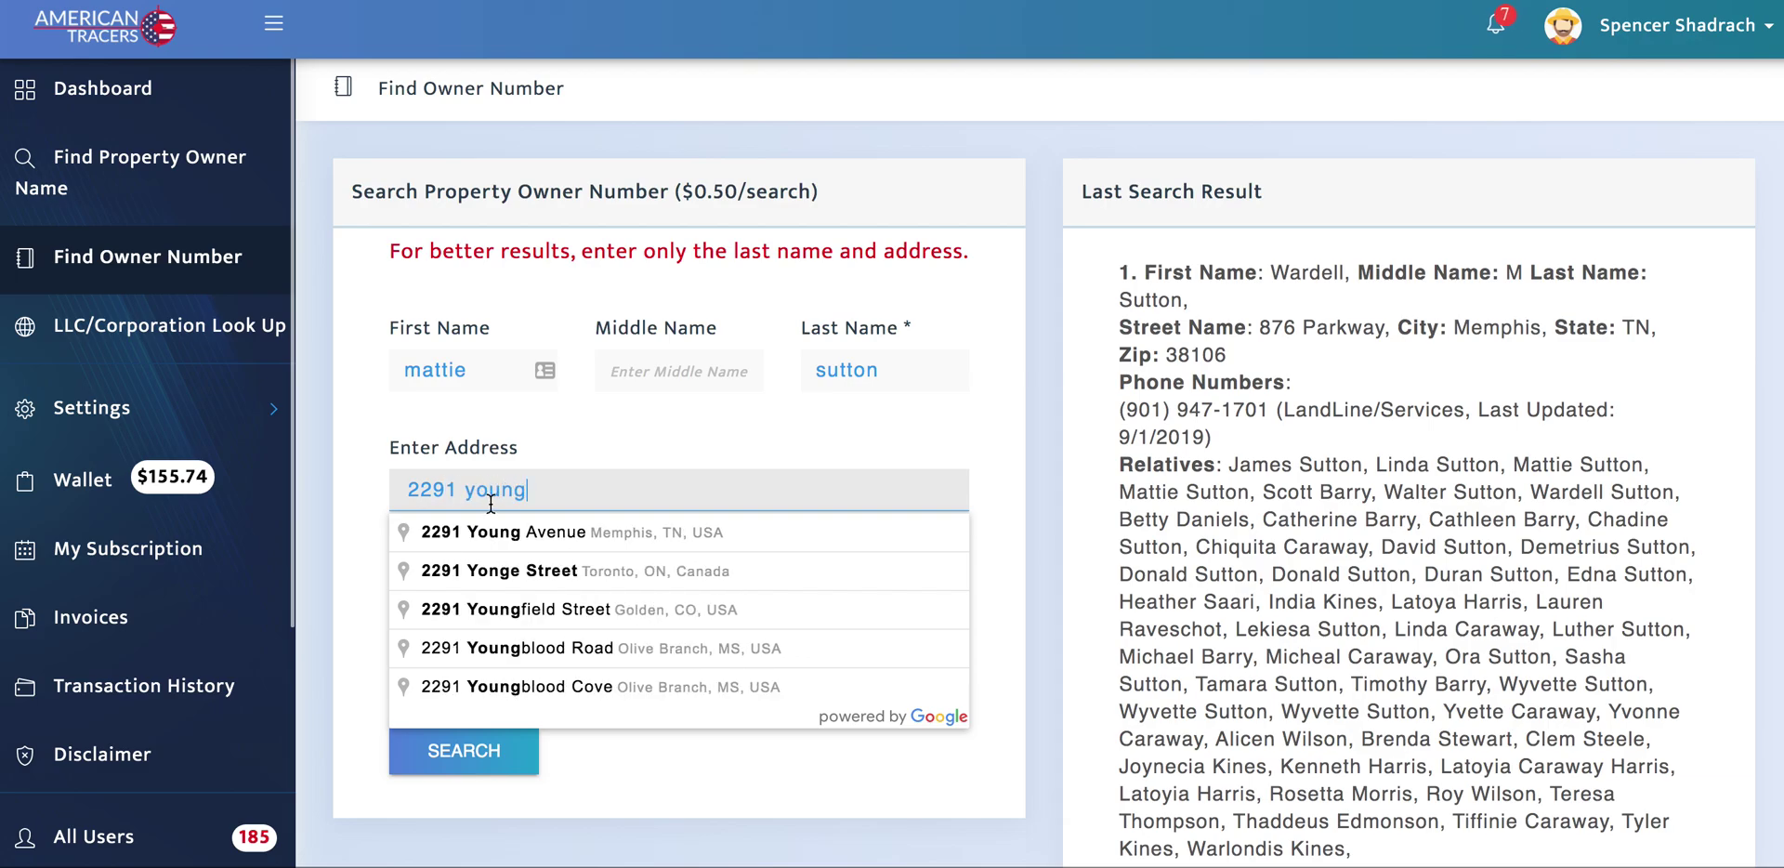
{"action": "left_click", "coordinate": [483, 531]}
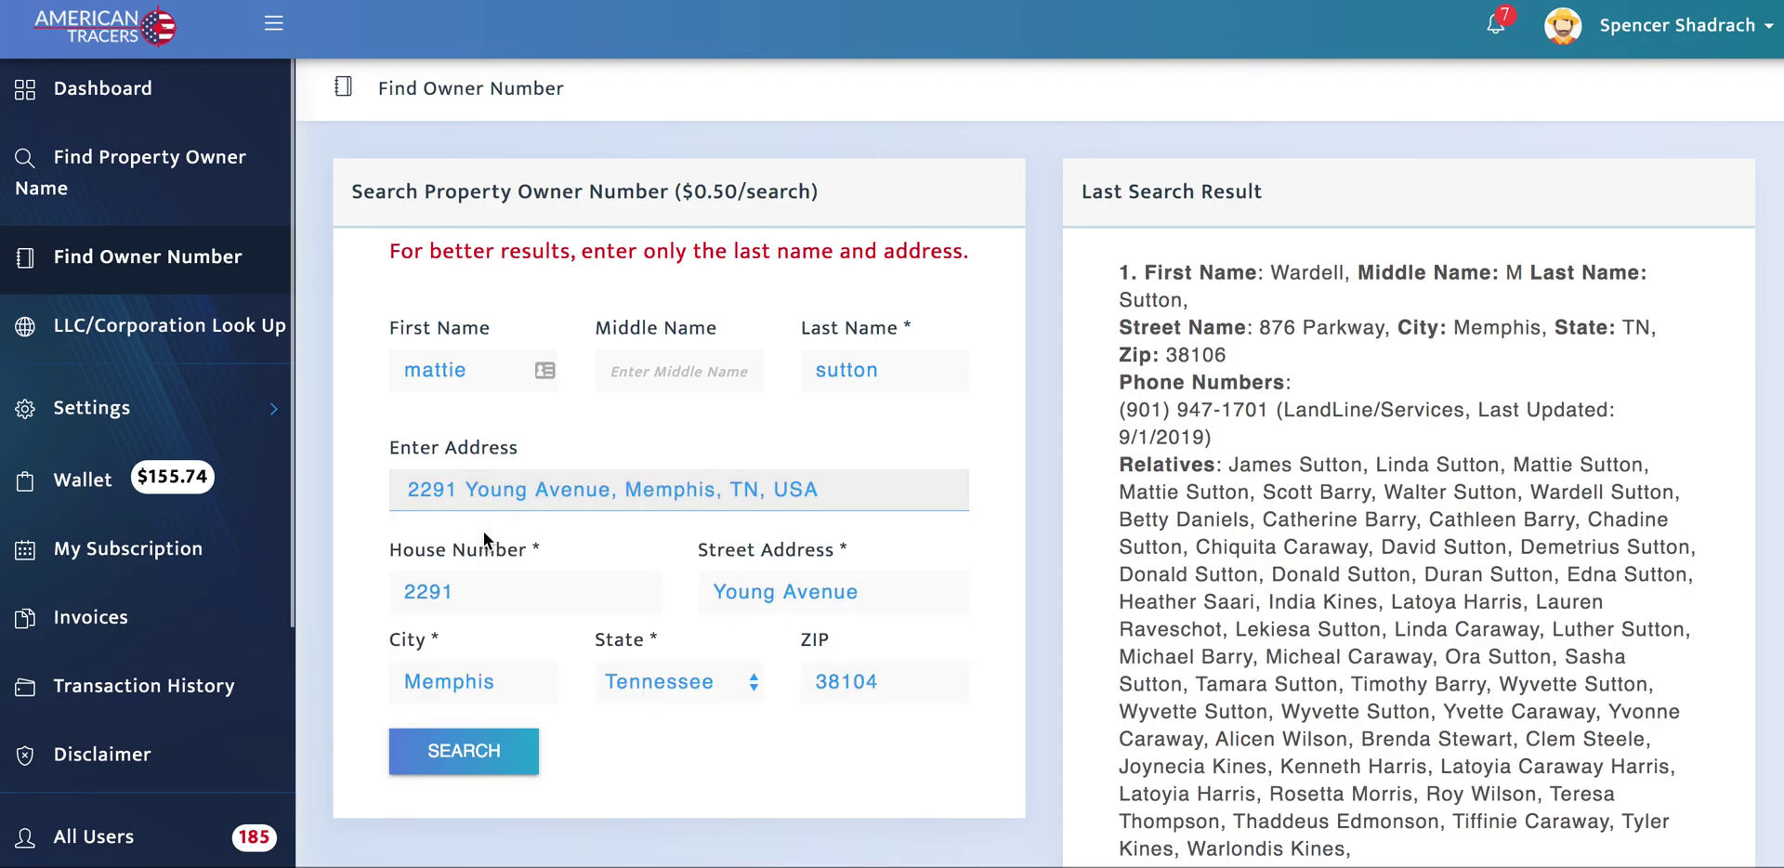
{"action": "left_click", "coordinate": [462, 752]}
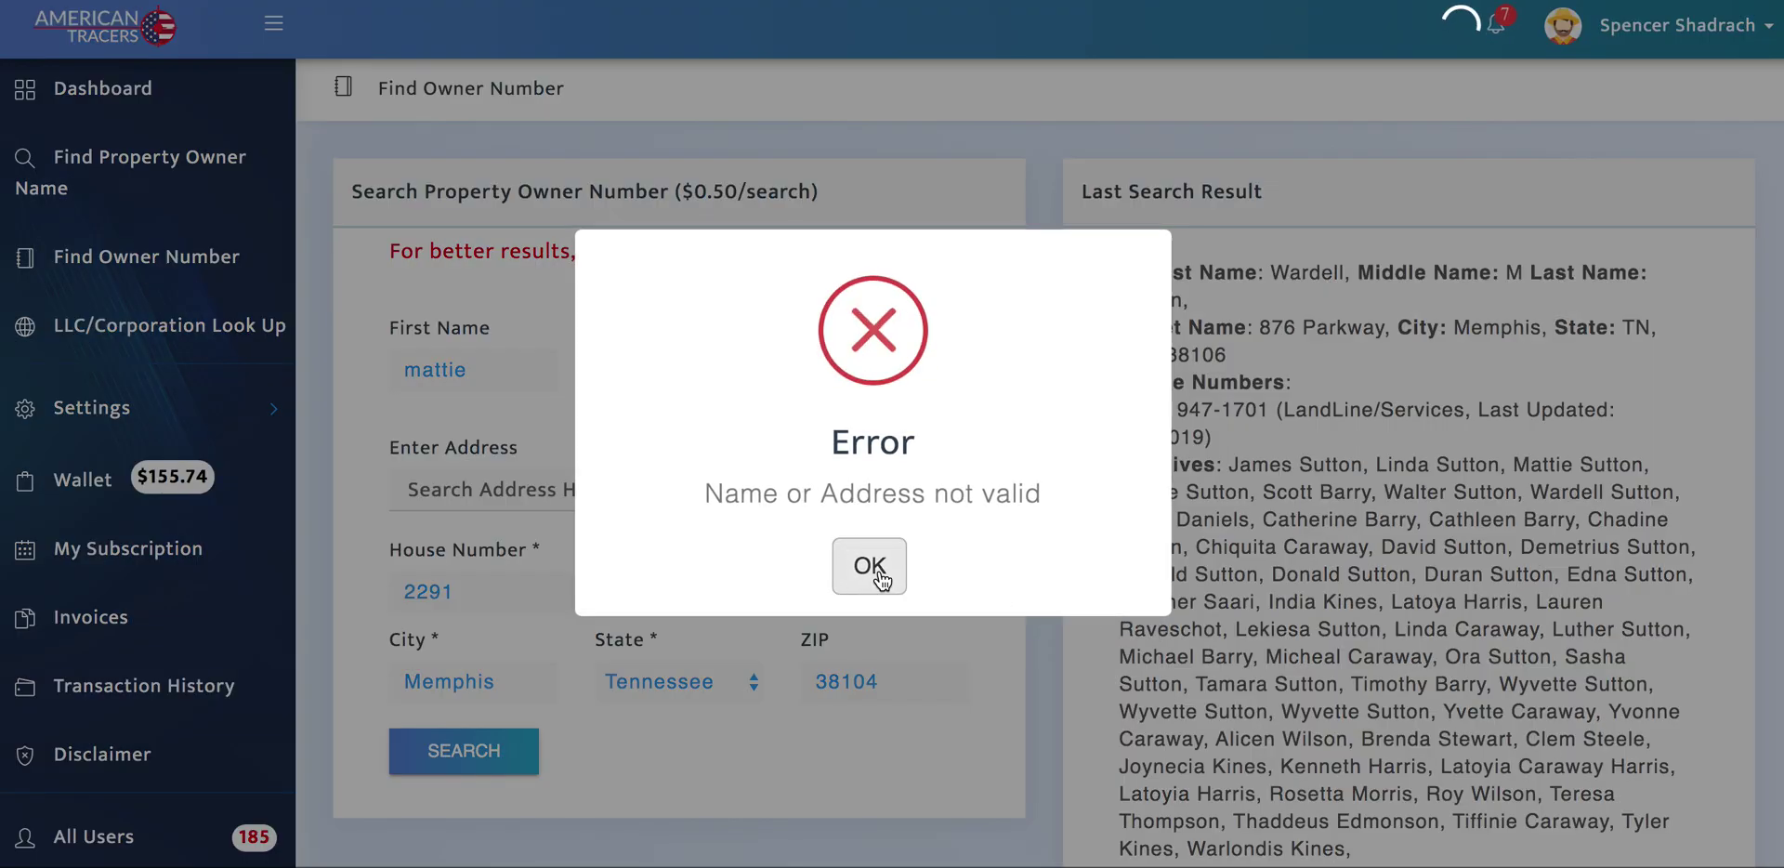
{"action": "left_click", "coordinate": [537, 429]}
{"action": "double_click", "coordinate": [482, 371]}
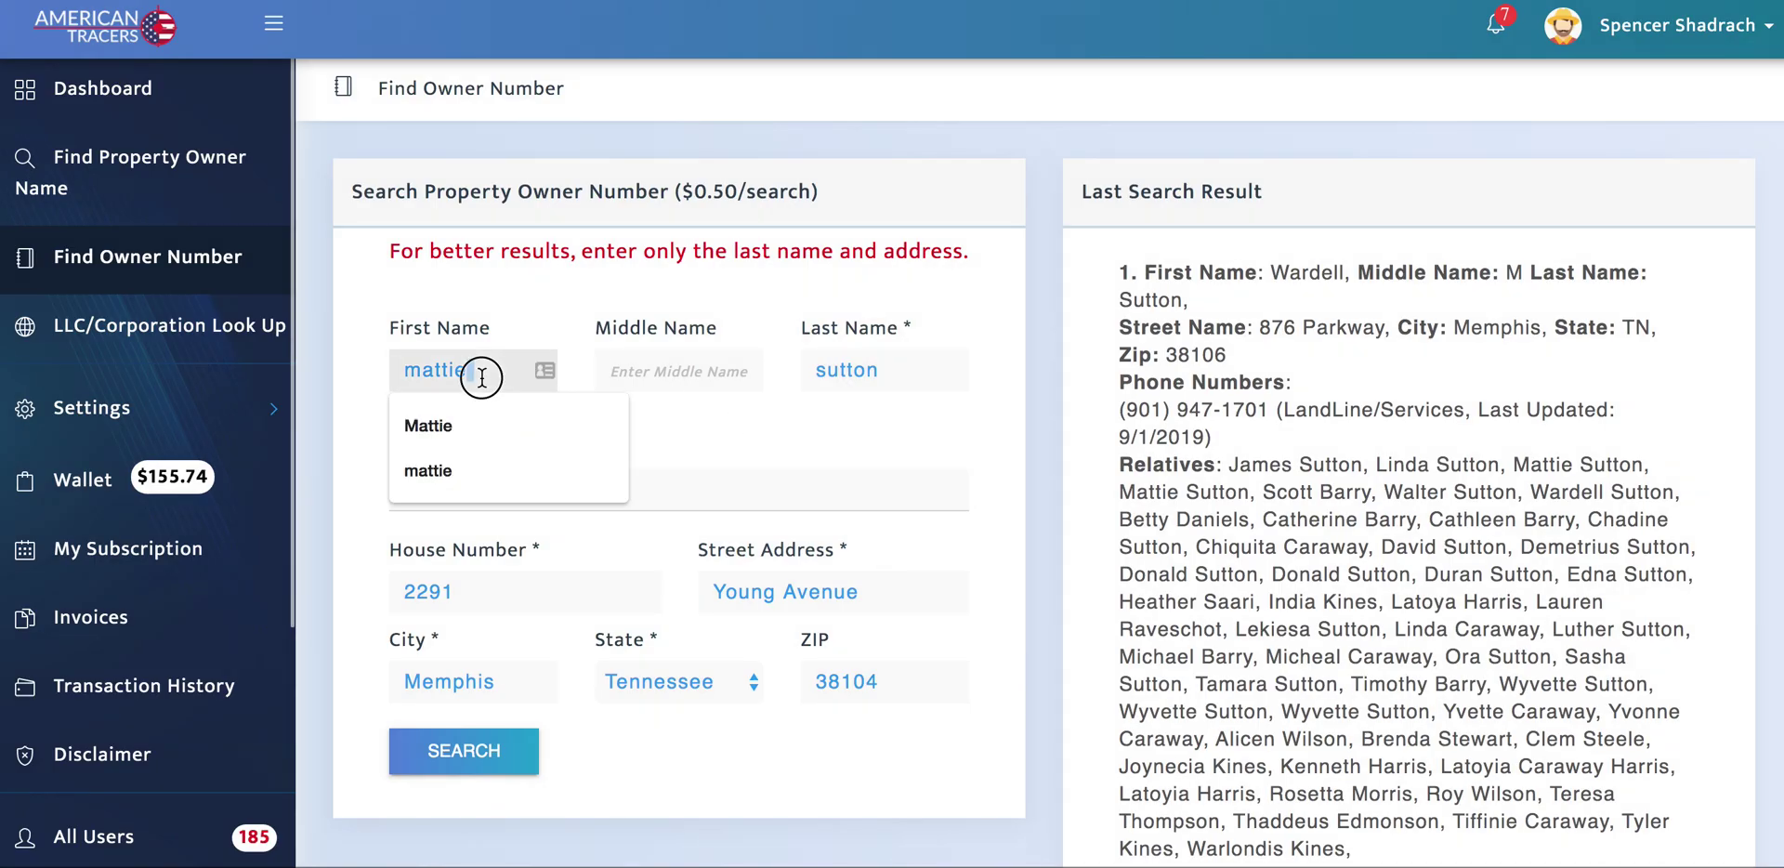
Step: Delete the first name from the form and highlight the owner's phone number in the result
{"action": "key", "text": "BackSpace"}
{"action": "scroll", "coordinate": [1078, 489], "scroll_direction": "down", "scroll_amount": 1}
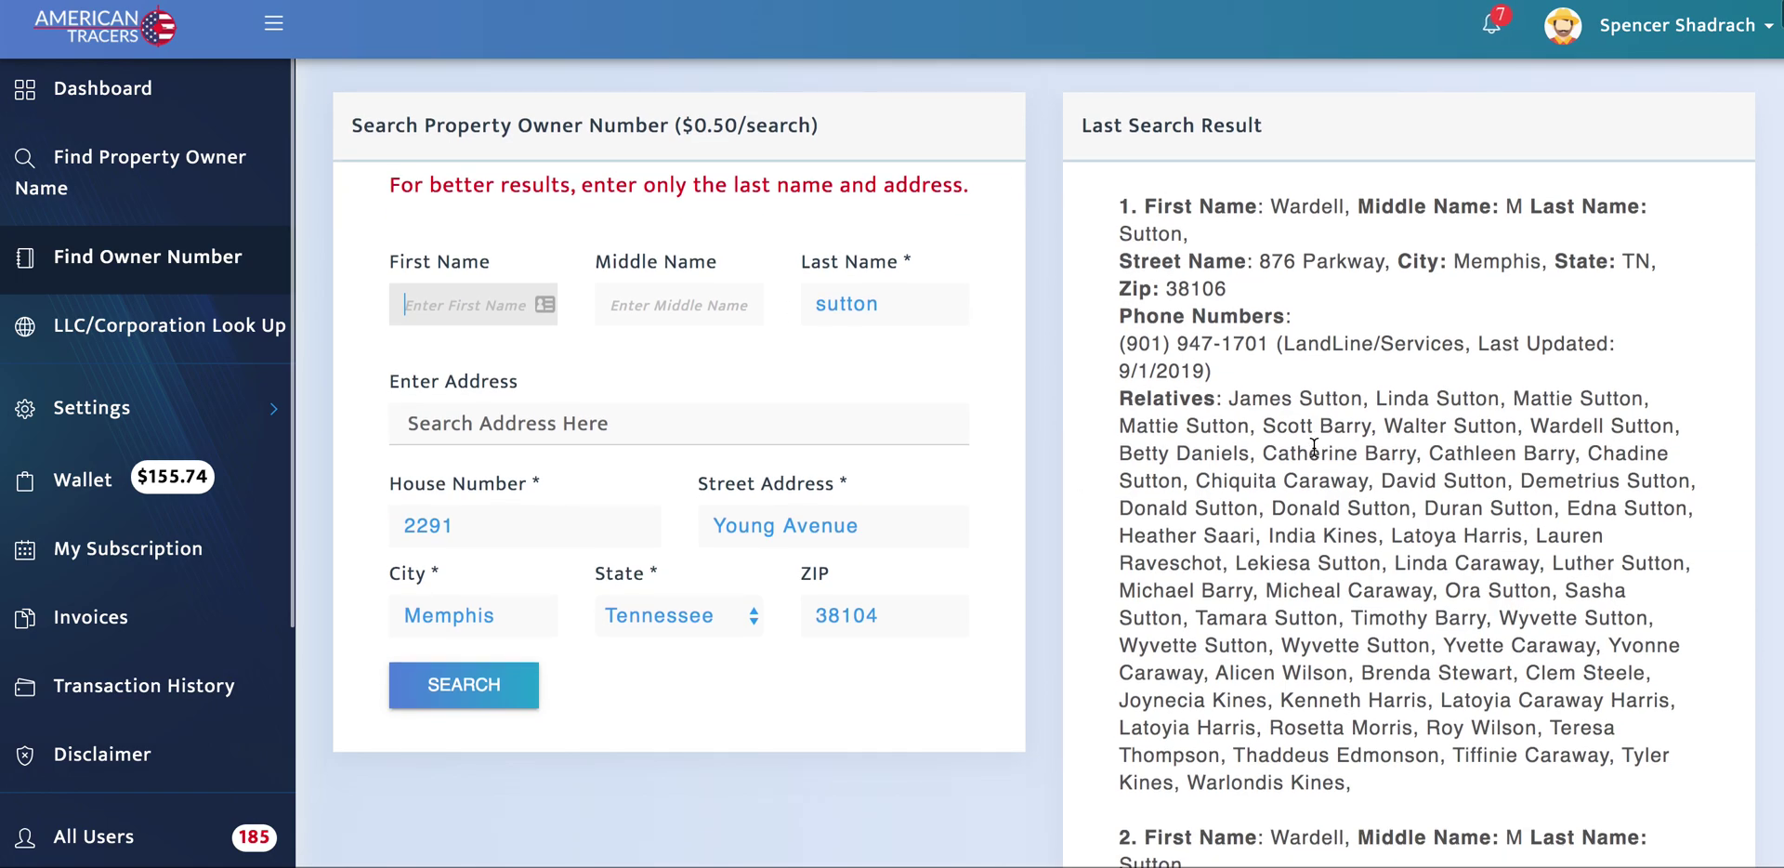
{"action": "left_click_drag", "start_coordinate": [1122, 346], "coordinate": [1269, 346]}
Step: Review the latest result and highlight a relative's name
{"action": "scroll", "coordinate": [1211, 440], "scroll_direction": "down", "scroll_amount": 5}
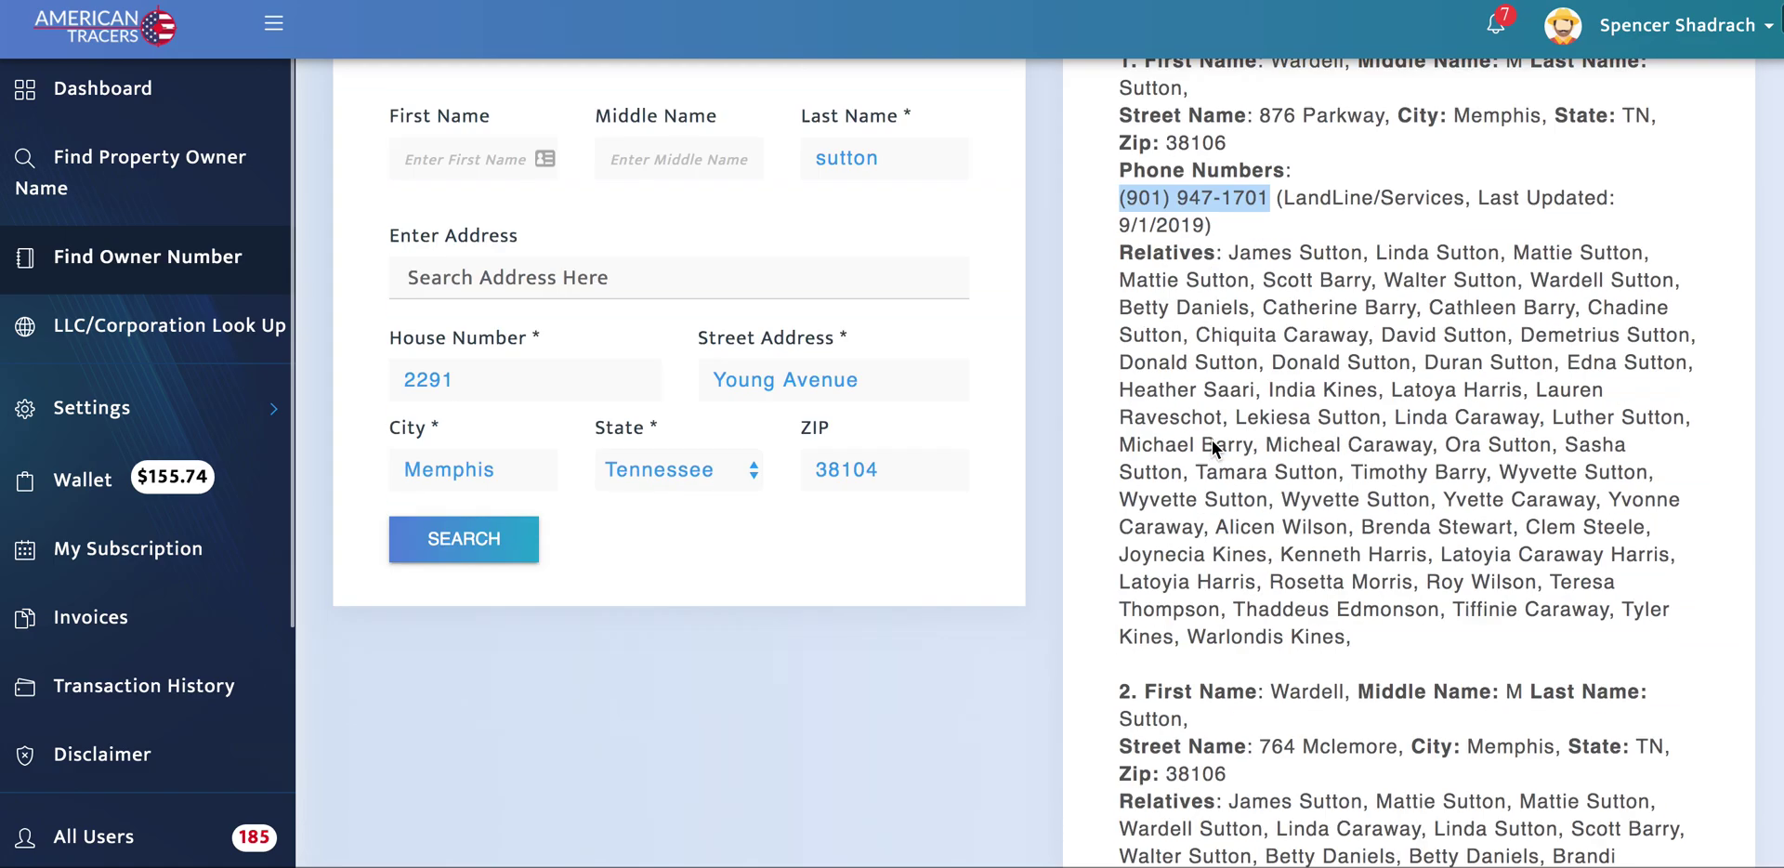
{"action": "scroll", "coordinate": [1211, 440], "scroll_direction": "up", "scroll_amount": 2}
{"action": "scroll", "coordinate": [1213, 441], "scroll_direction": "down", "scroll_amount": 3}
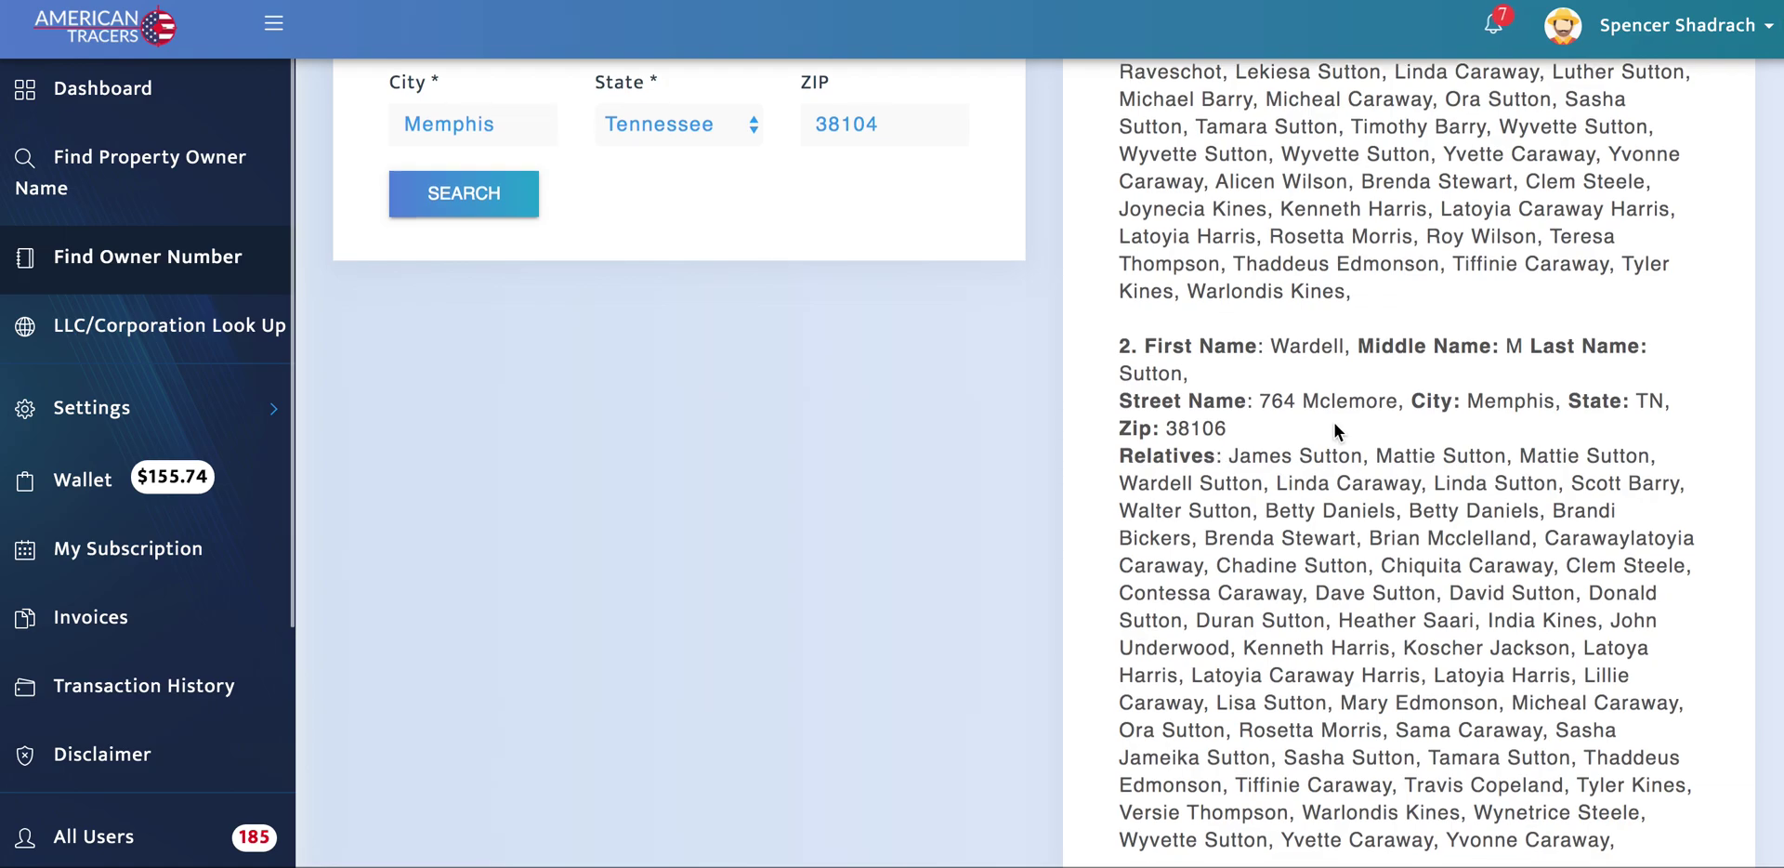
{"action": "scroll", "coordinate": [1334, 422], "scroll_direction": "up", "scroll_amount": 2}
{"action": "scroll", "coordinate": [1335, 422], "scroll_direction": "up", "scroll_amount": 5}
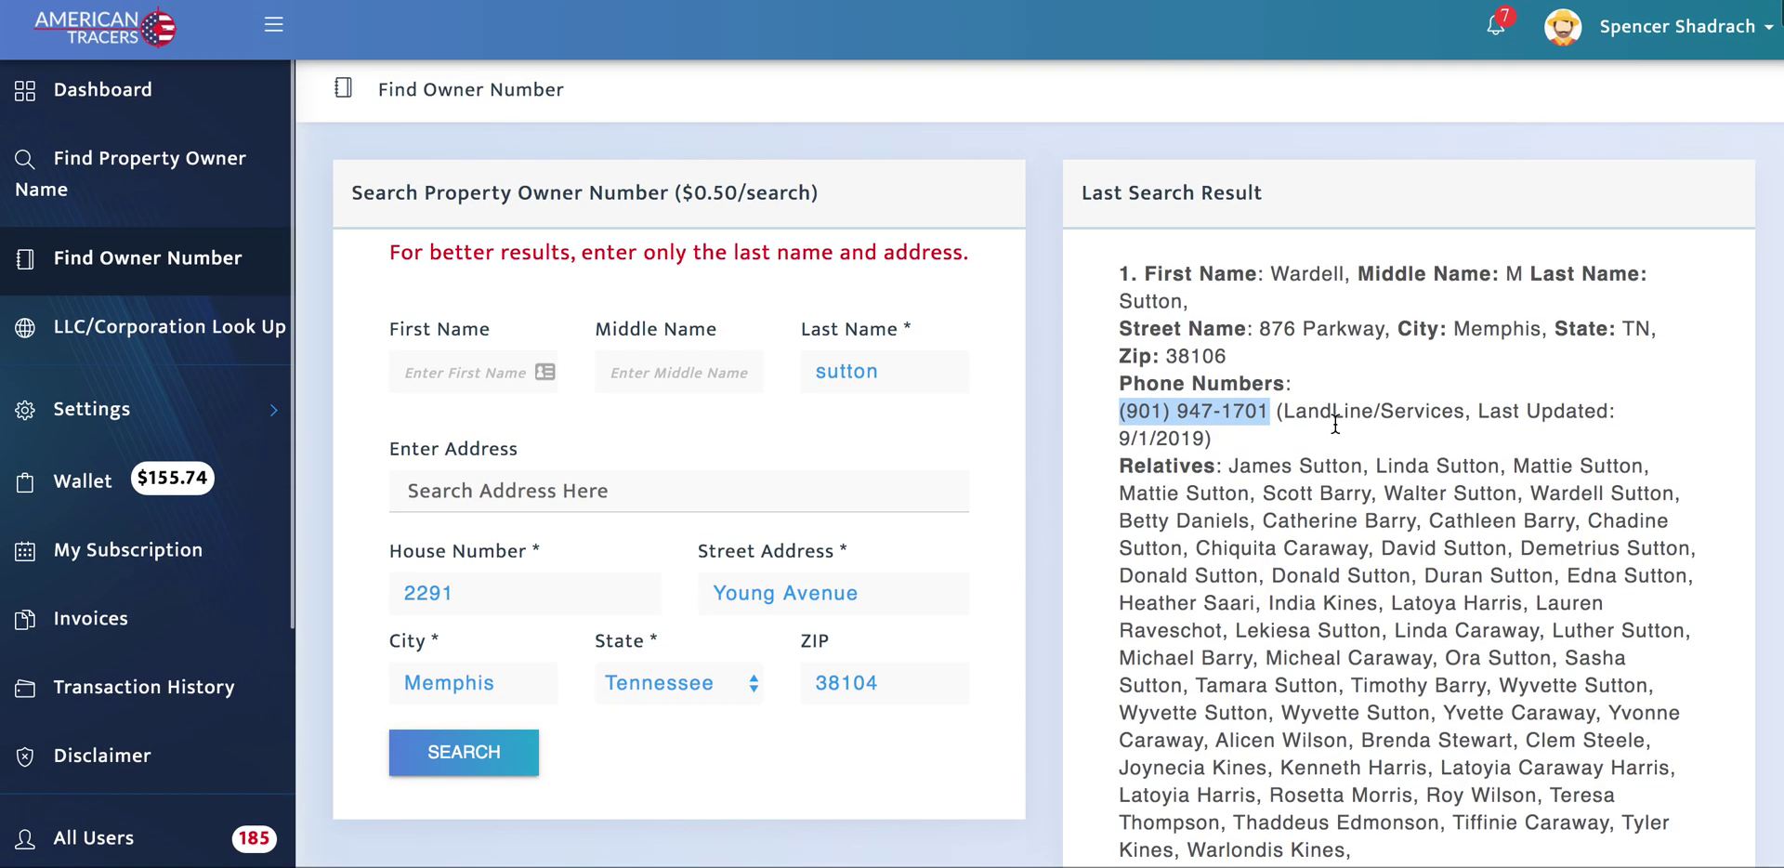
{"action": "scroll", "coordinate": [1240, 490], "scroll_direction": "down", "scroll_amount": 2}
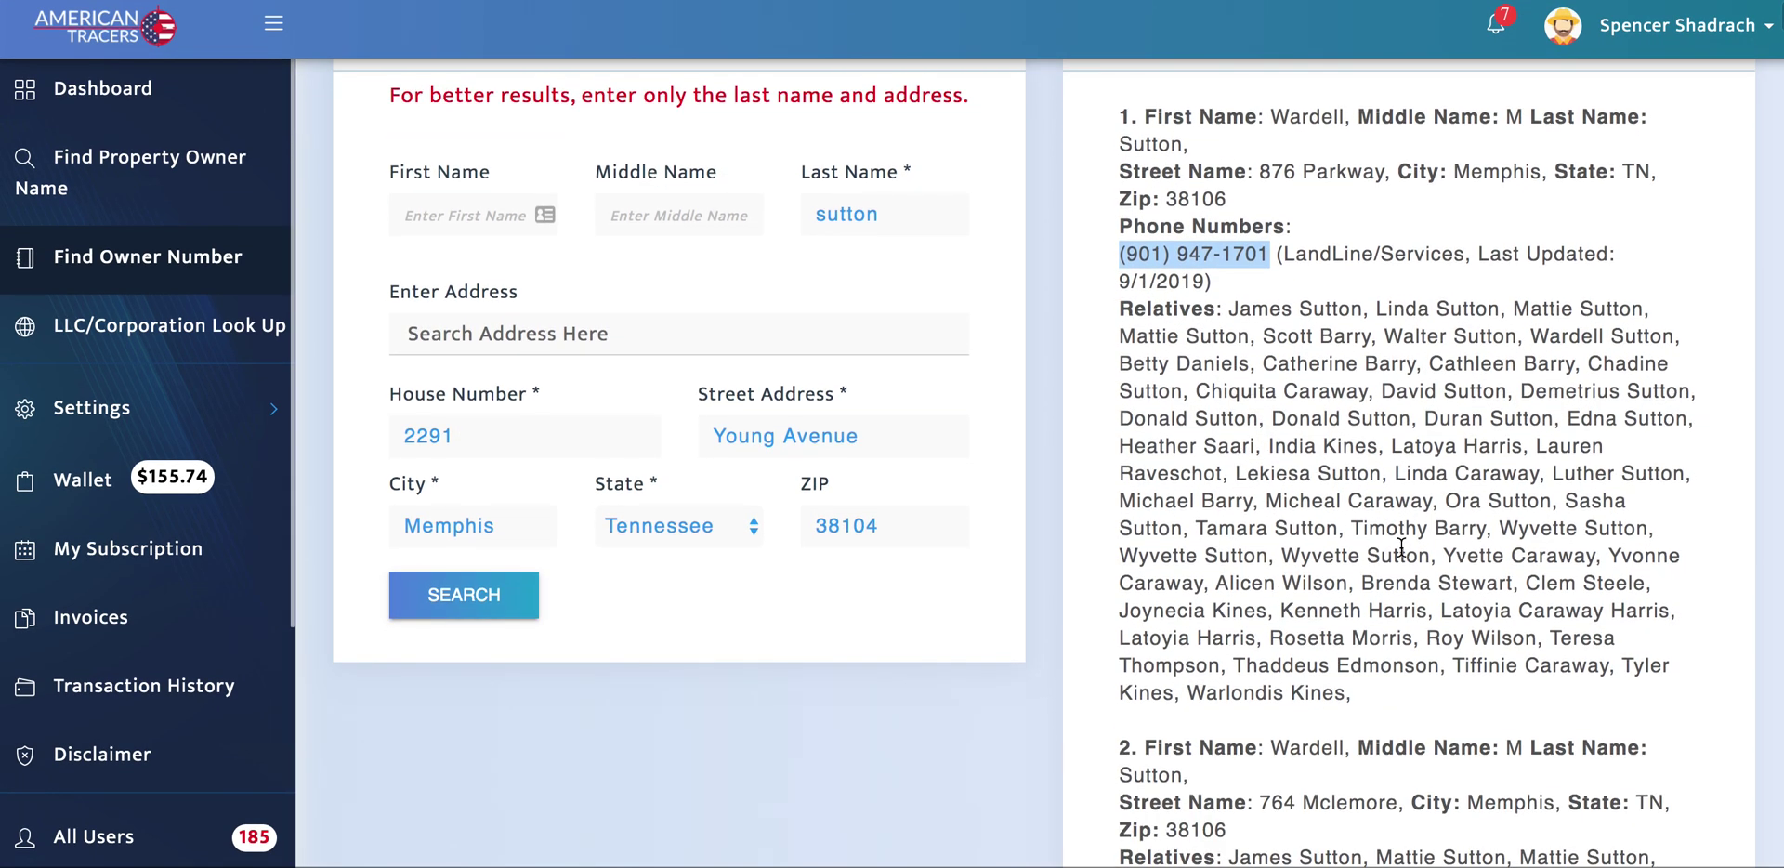
{"action": "scroll", "coordinate": [1122, 433], "scroll_direction": "up", "scroll_amount": 2}
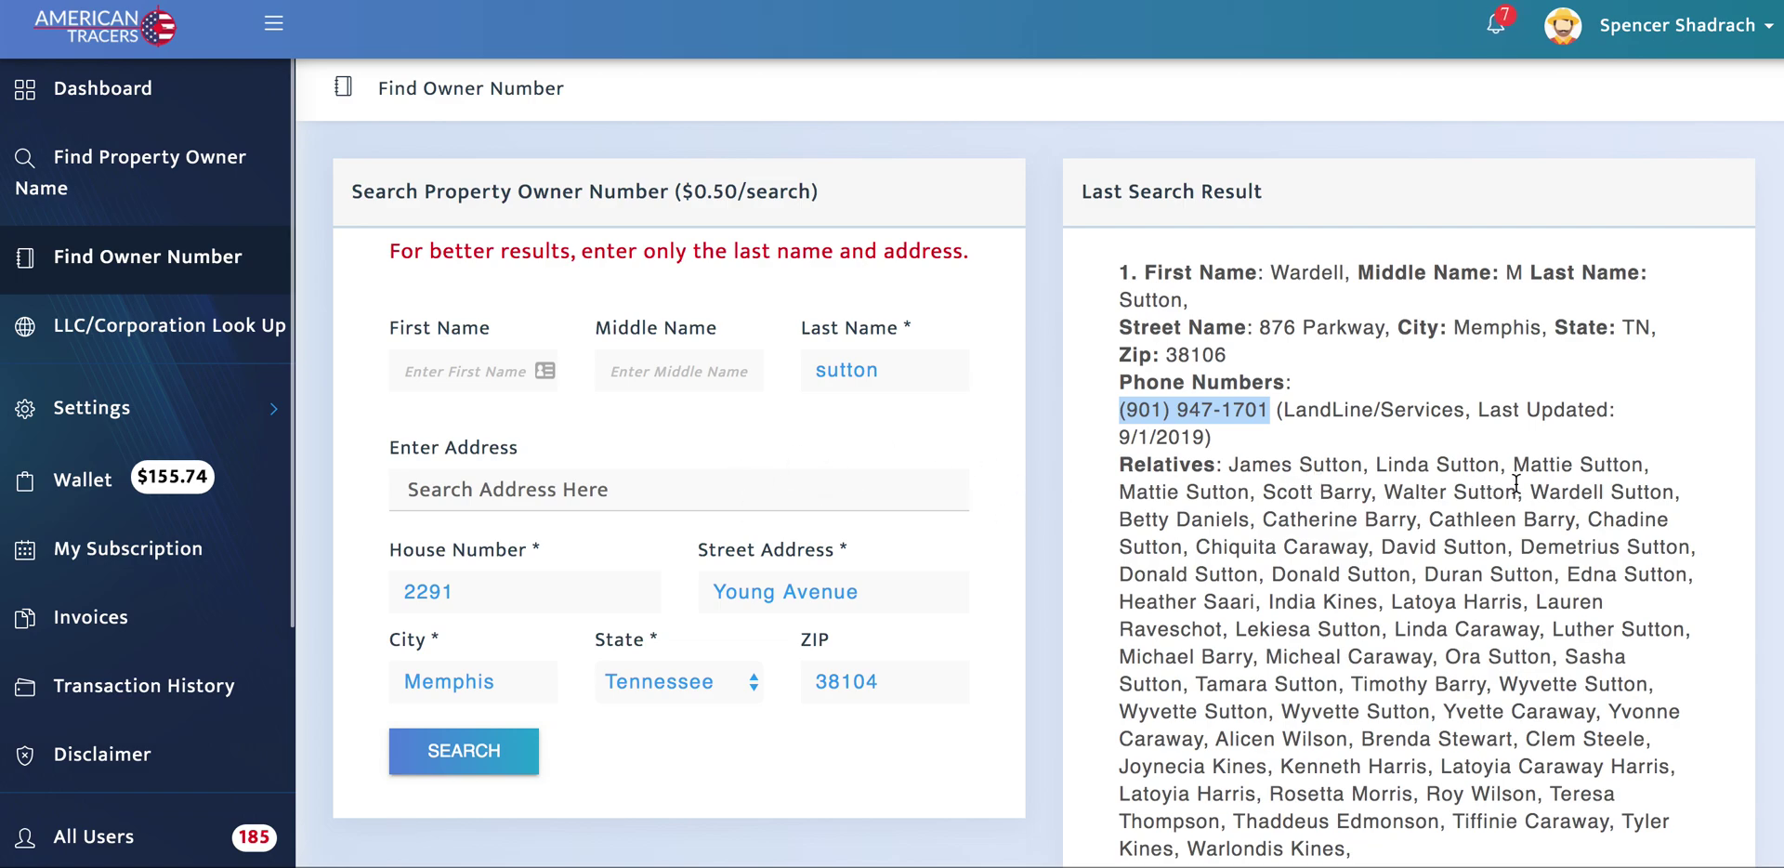
{"action": "left_click_drag", "start_coordinate": [1377, 464], "coordinate": [1498, 465]}
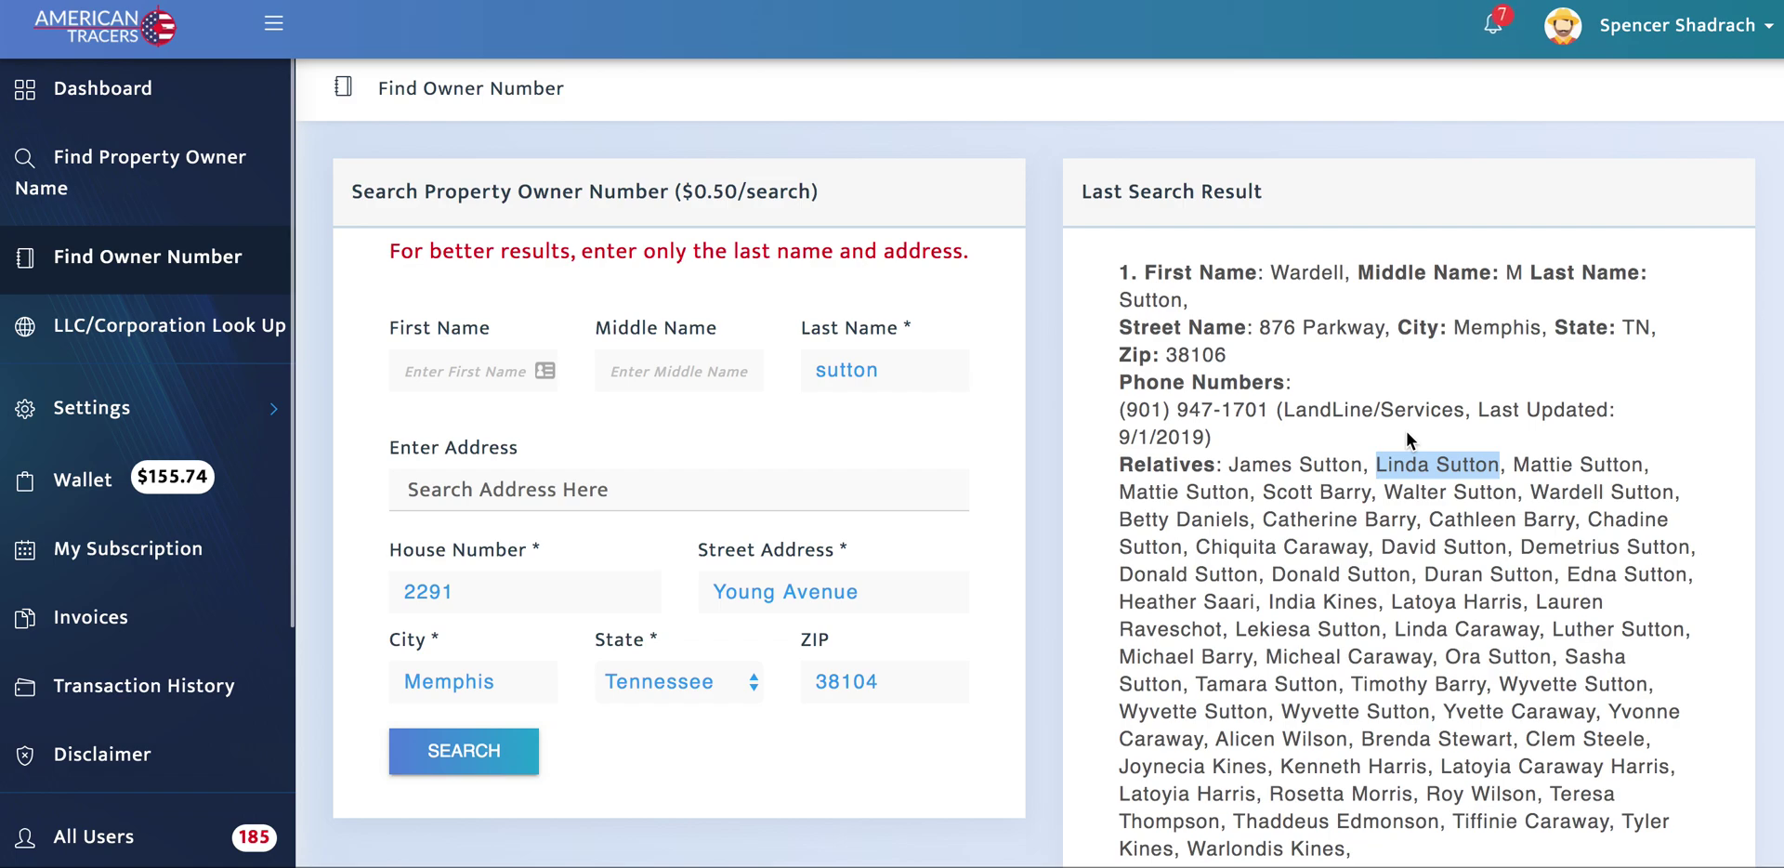
{"action": "left_click", "coordinate": [1344, 445]}
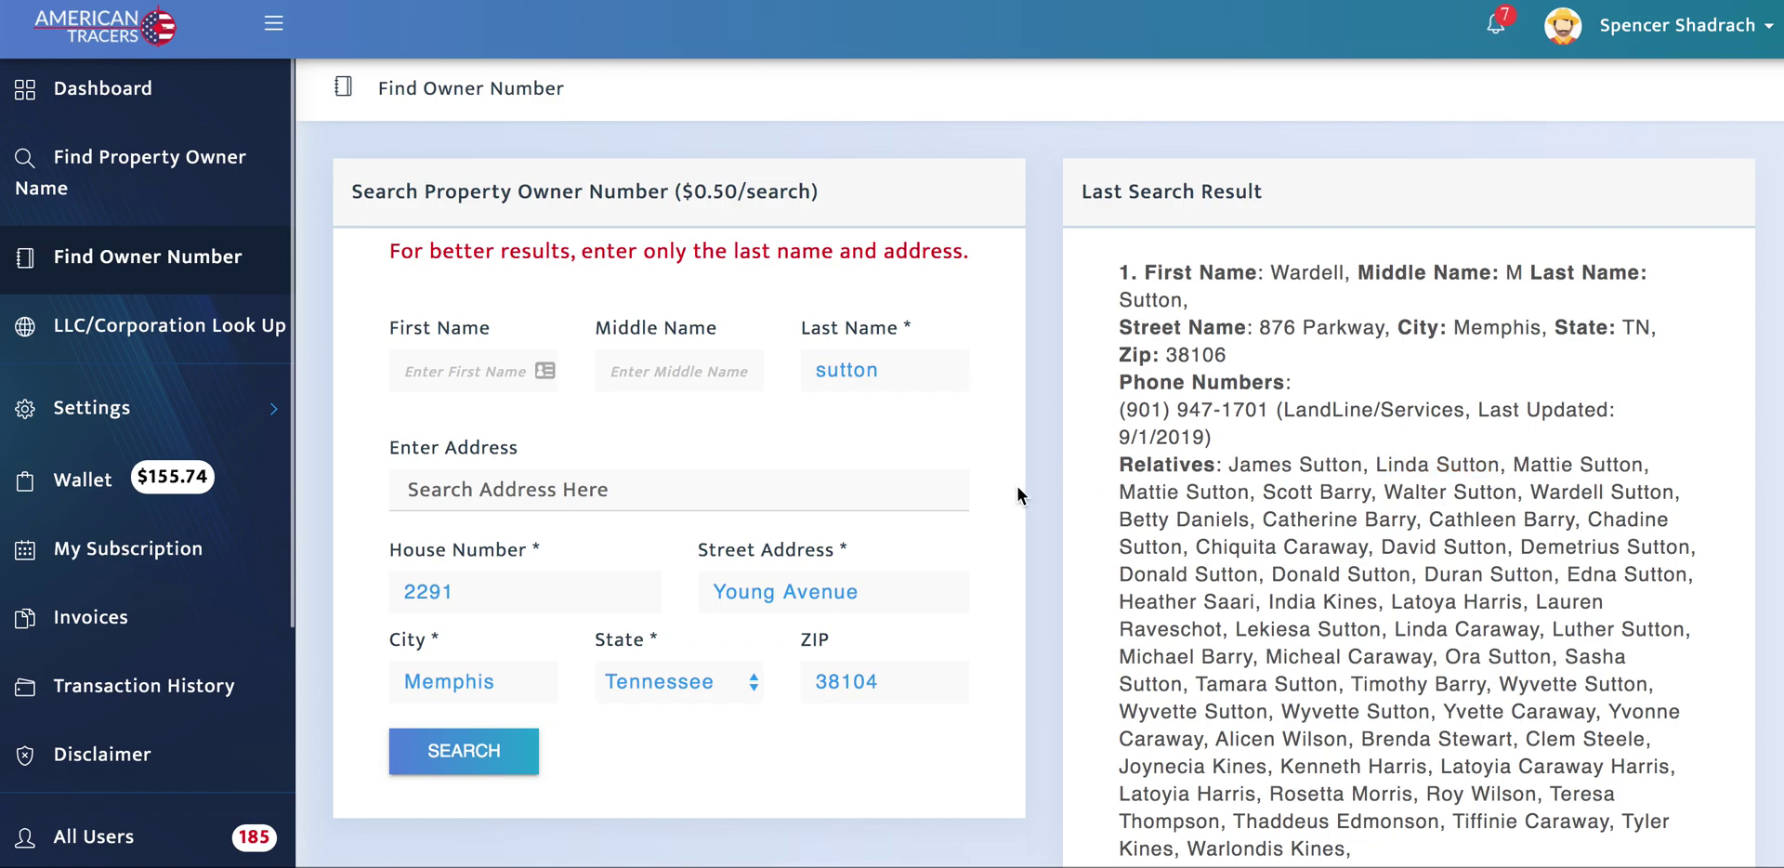
Step: Go to LLC/Corporation Look Up and highlight the previous result, OWENS CONSULTING GROUP INC
{"action": "left_click", "coordinate": [193, 343]}
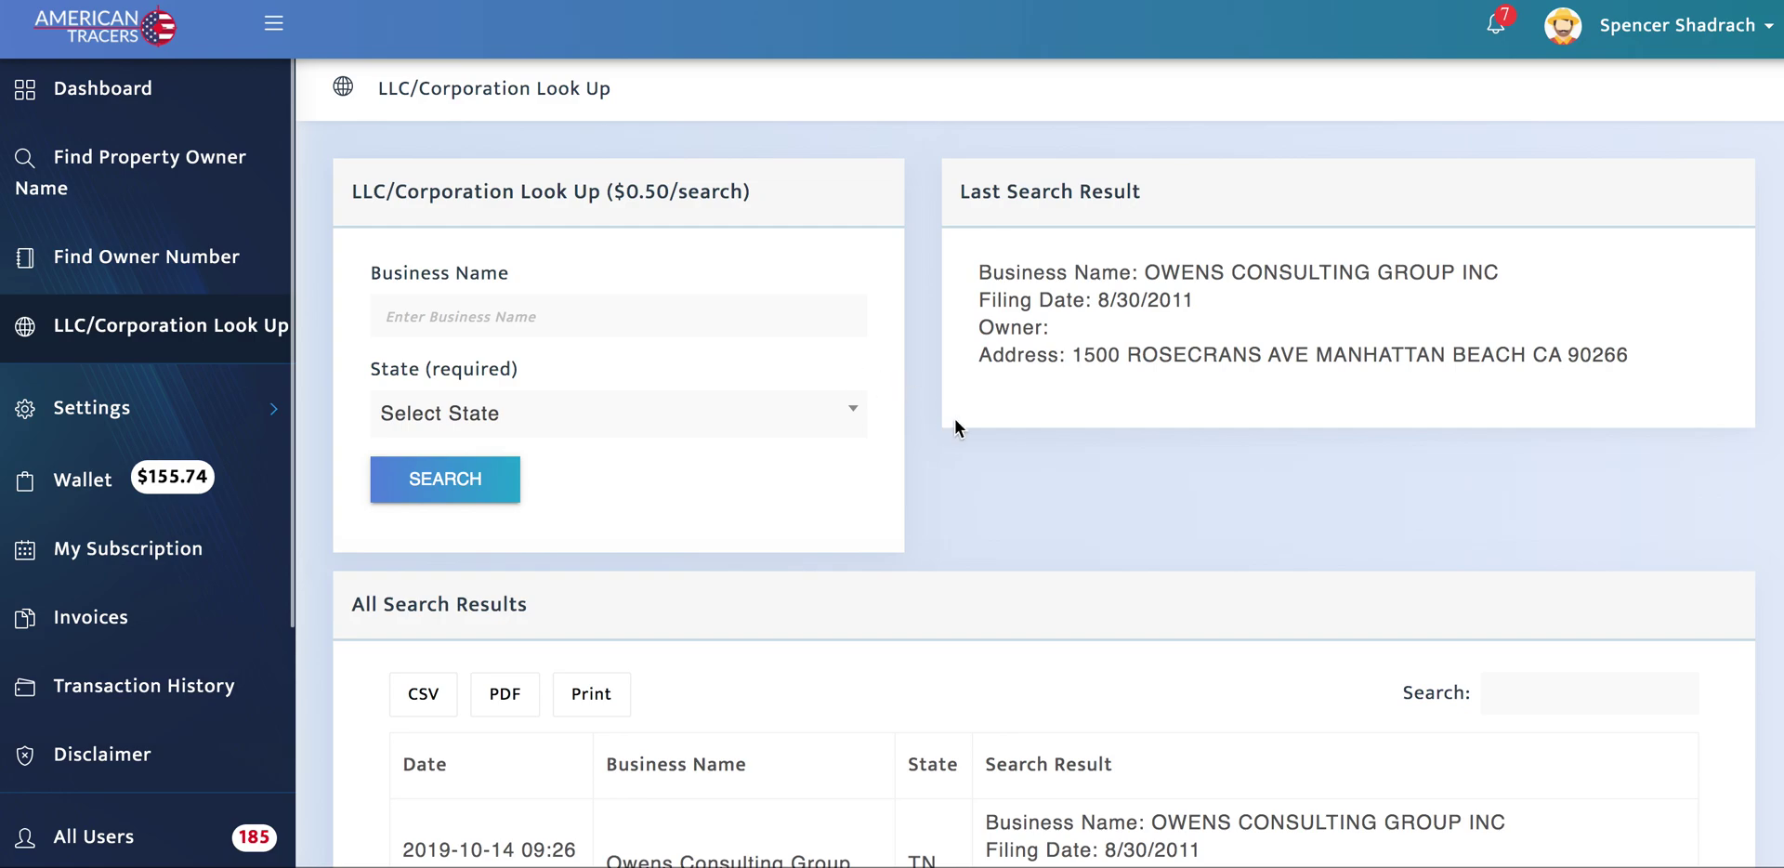
{"action": "left_click_drag", "start_coordinate": [1150, 270], "coordinate": [1462, 263]}
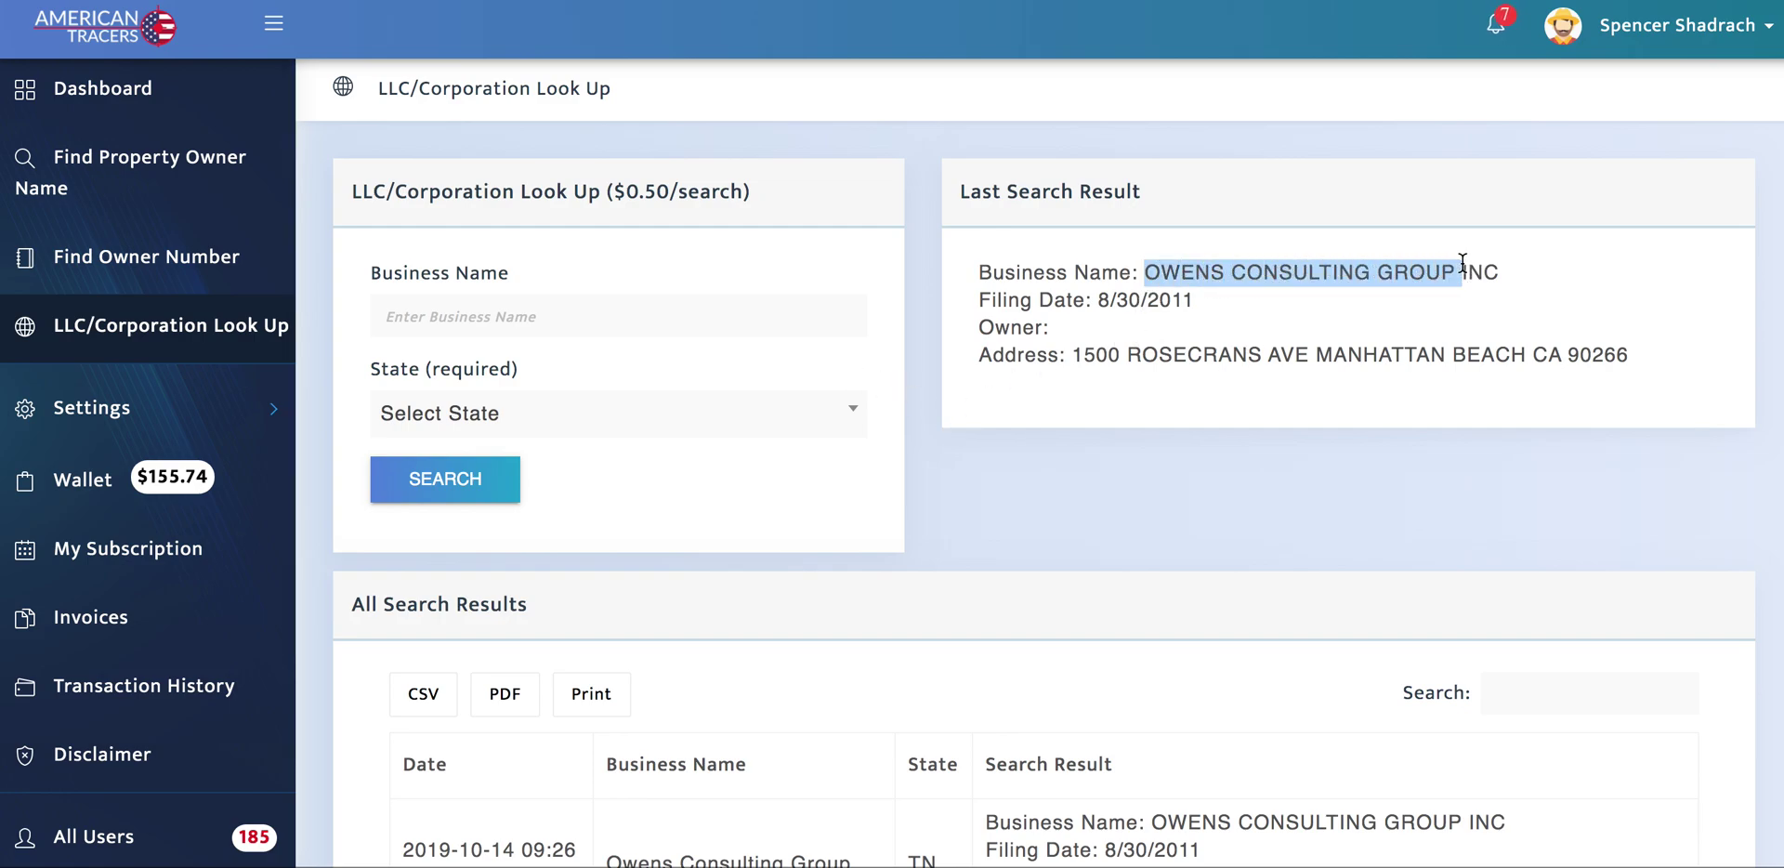
{"action": "left_click_drag", "start_coordinate": [1150, 271], "coordinate": [1533, 270]}
Step: Look up 'VB One LLC' in Tennessee, returning two VB ONE LLC filings
{"action": "left_click", "coordinate": [499, 314]}
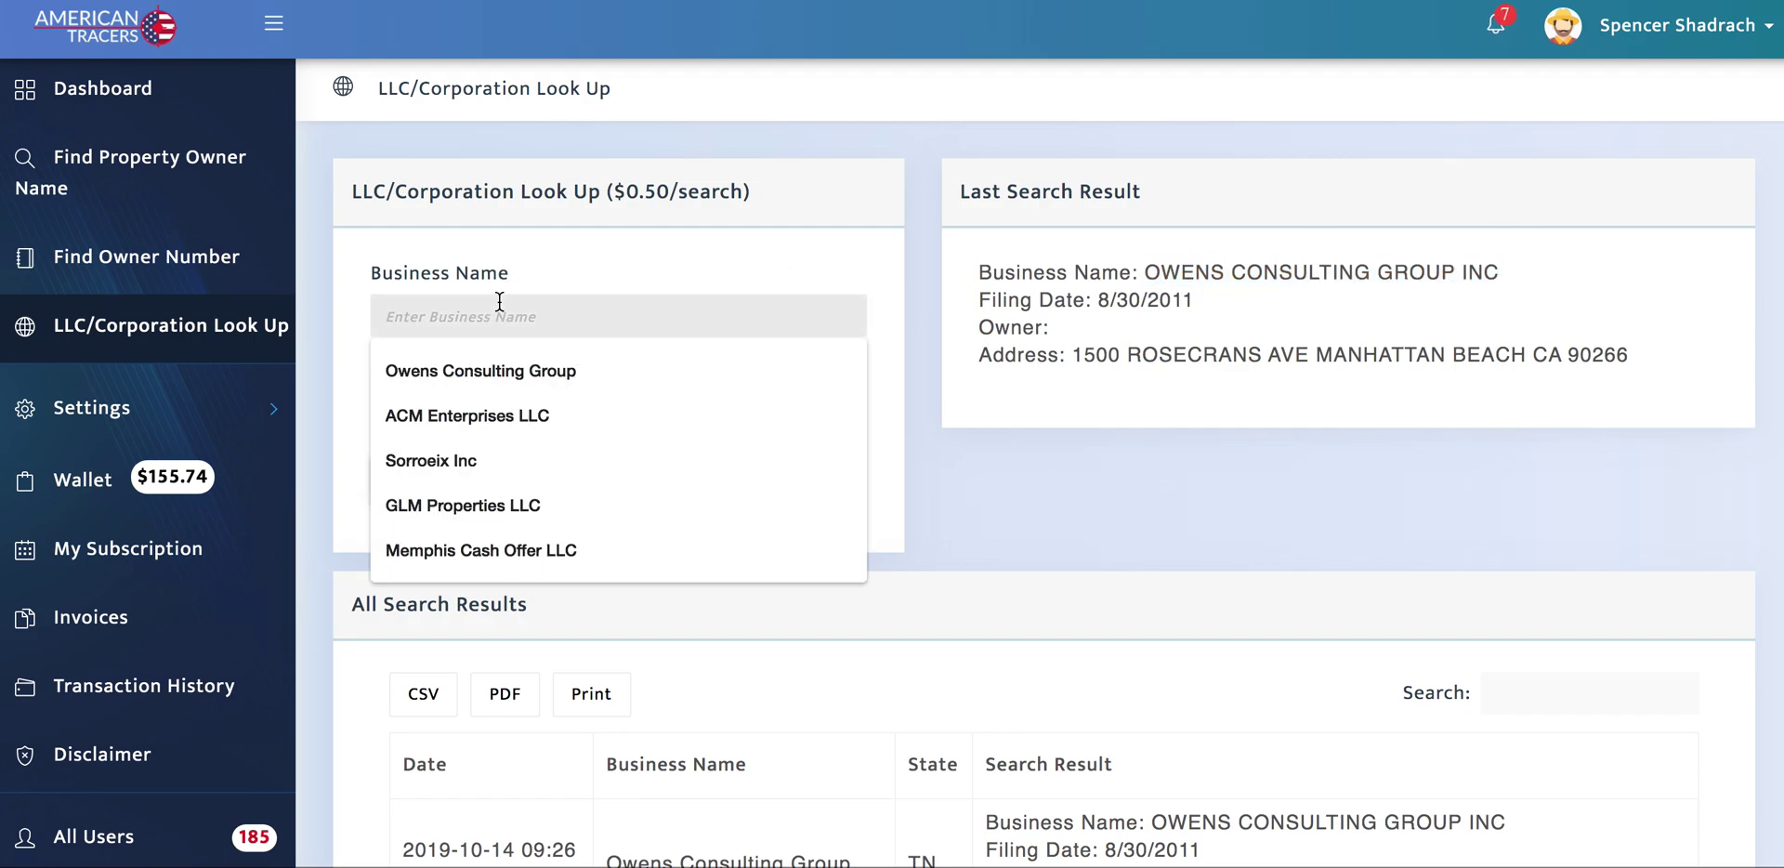
{"action": "type", "text": "VB"}
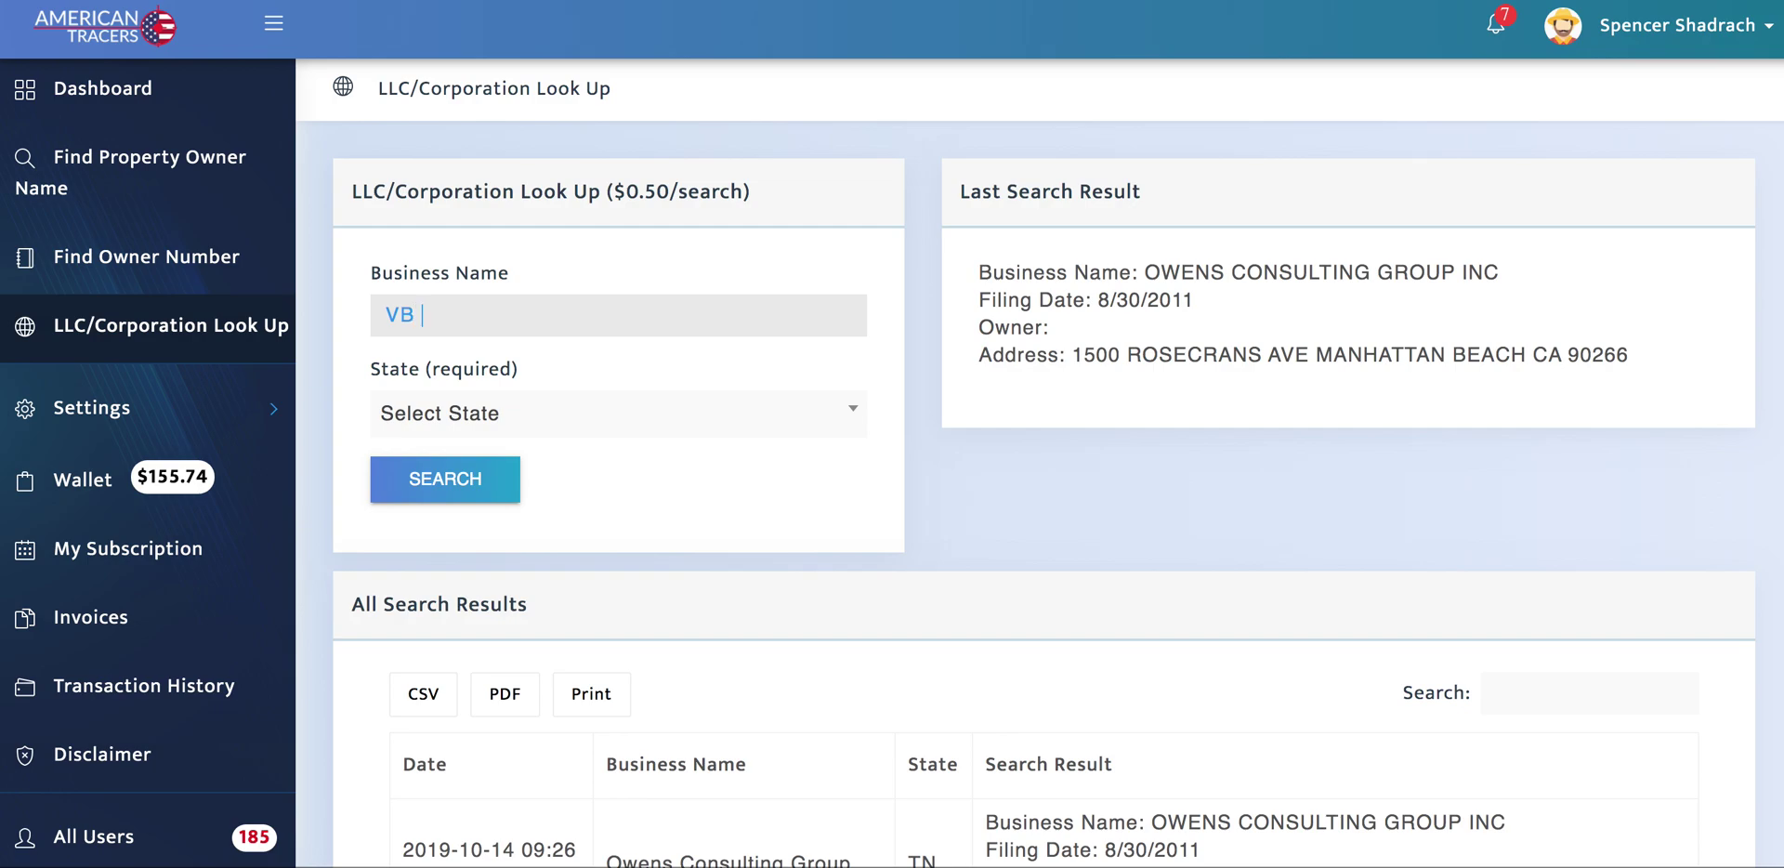
{"action": "type", "text": " One LLC"}
{"action": "left_click", "coordinate": [549, 420]}
{"action": "scroll", "coordinate": [617, 514], "scroll_direction": "down", "scroll_amount": 15}
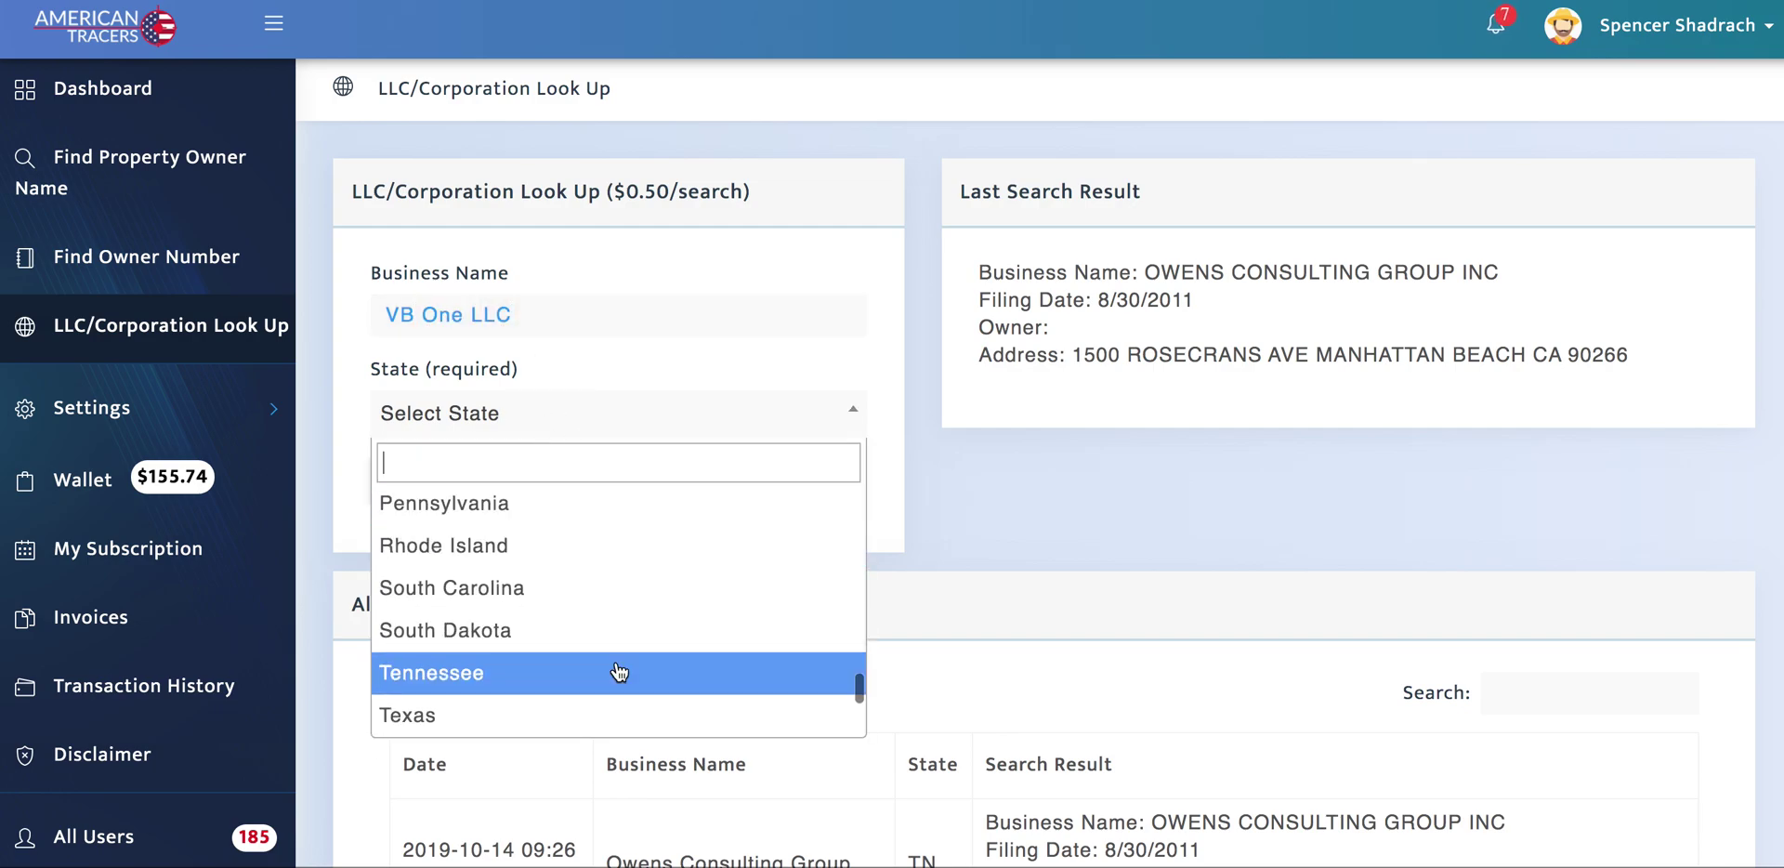
{"action": "left_click", "coordinate": [588, 676]}
{"action": "left_click", "coordinate": [433, 488]}
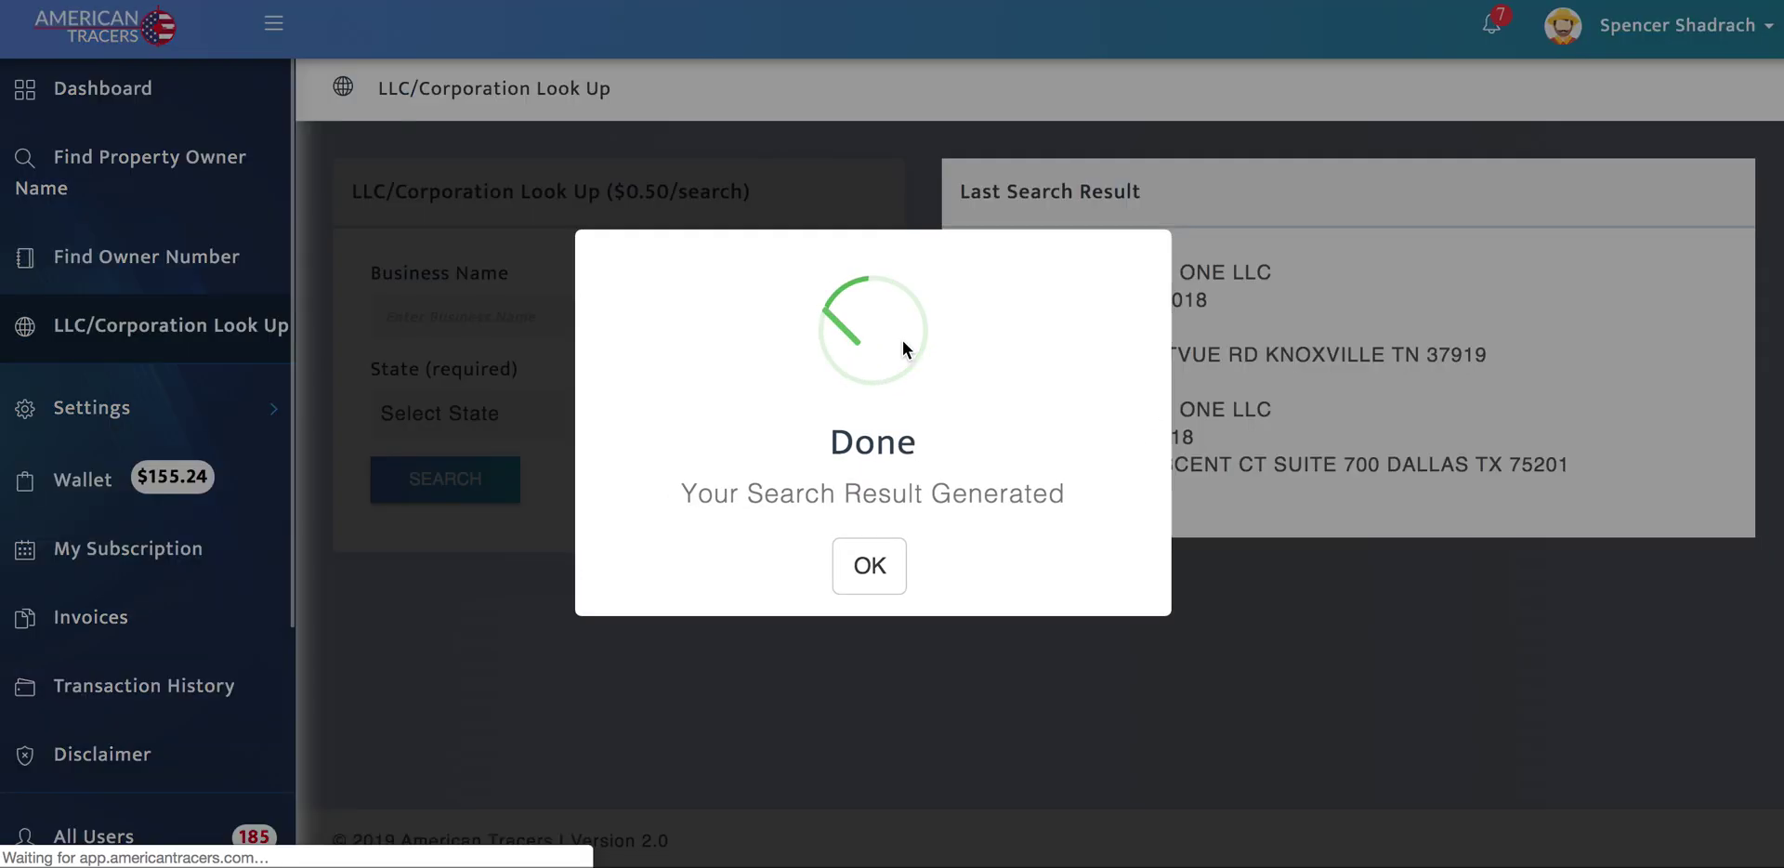
{"action": "left_click", "coordinate": [866, 571]}
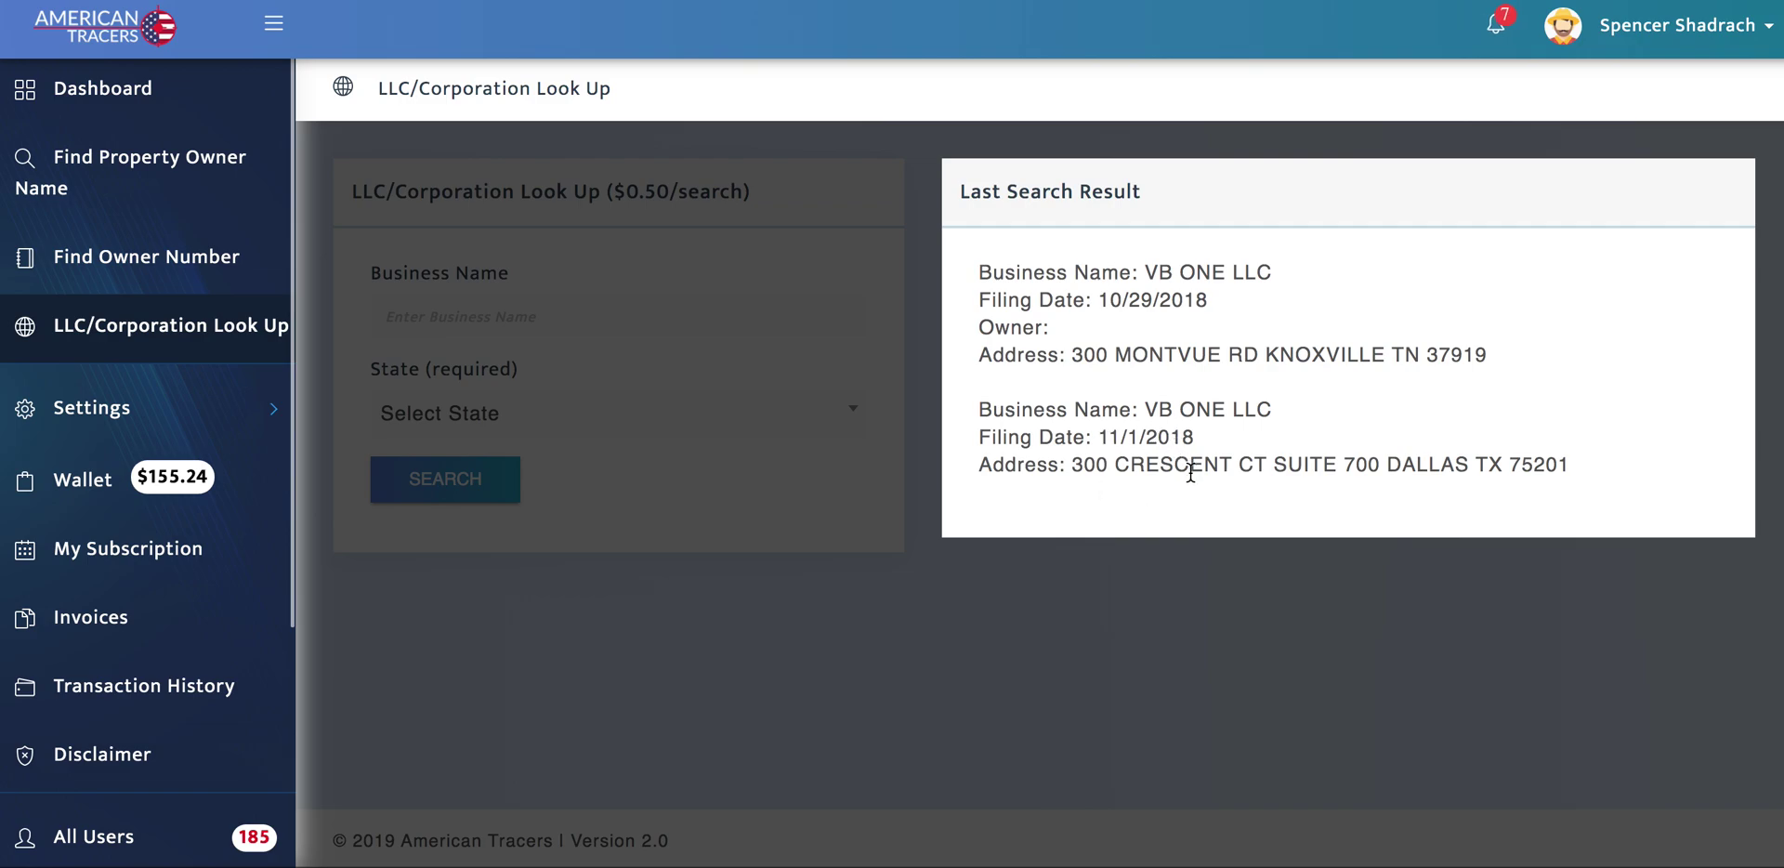
{"action": "scroll", "coordinate": [1246, 477], "scroll_direction": "down", "scroll_amount": 4}
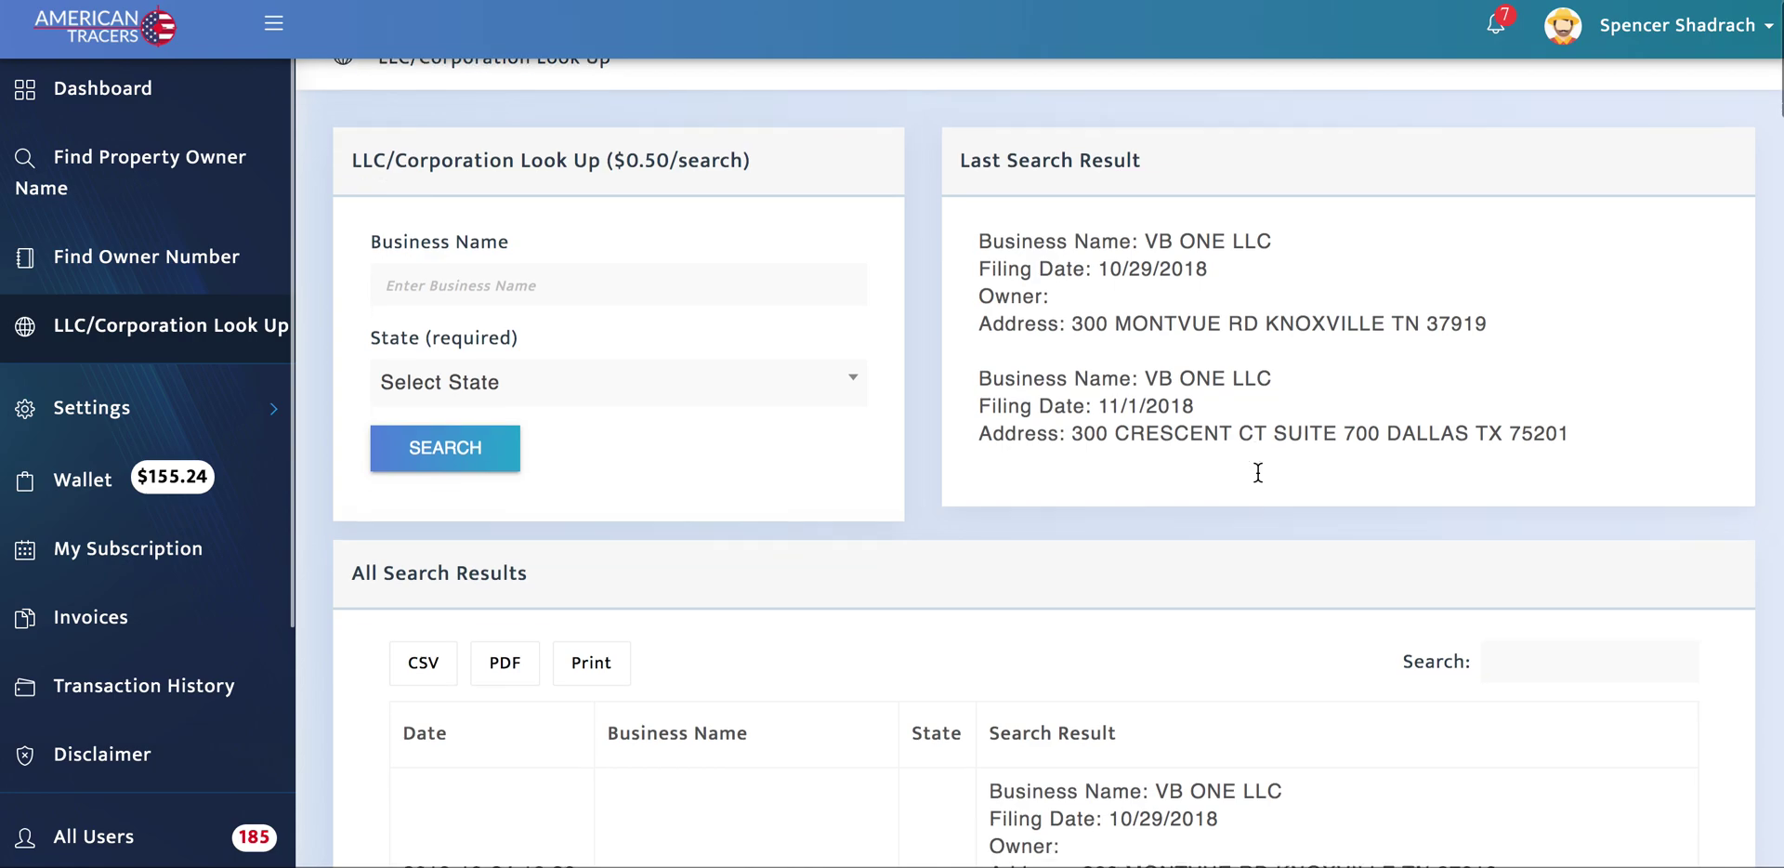
{"action": "scroll", "coordinate": [1239, 466], "scroll_direction": "down", "scroll_amount": 1}
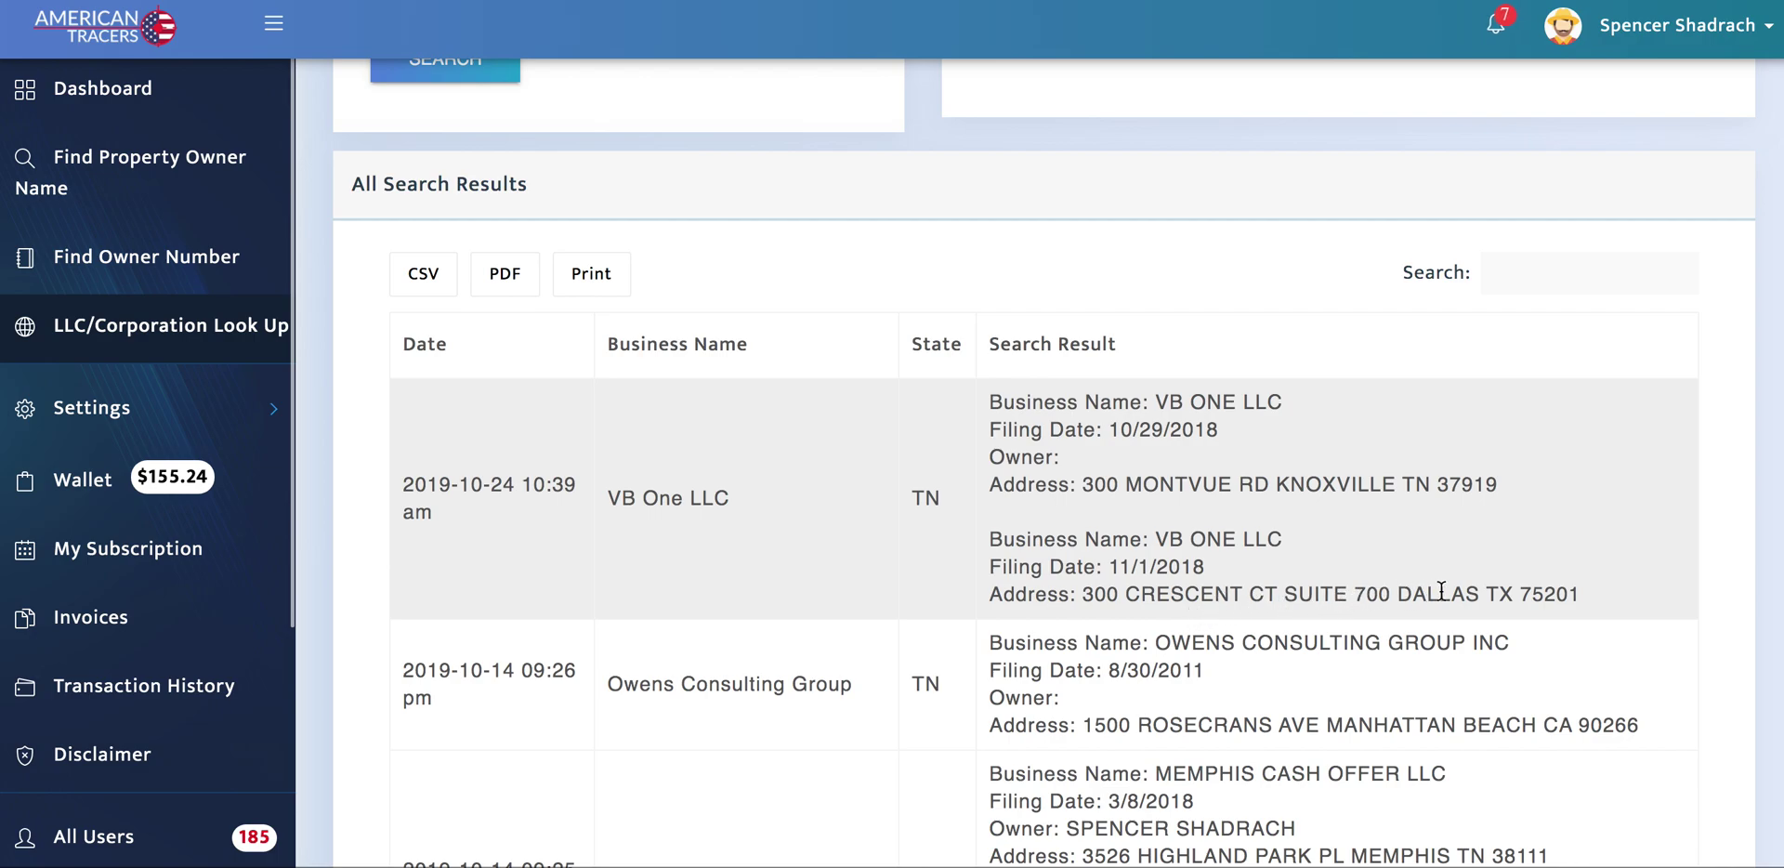
{"action": "left_click_drag", "start_coordinate": [1084, 593], "coordinate": [1587, 610]}
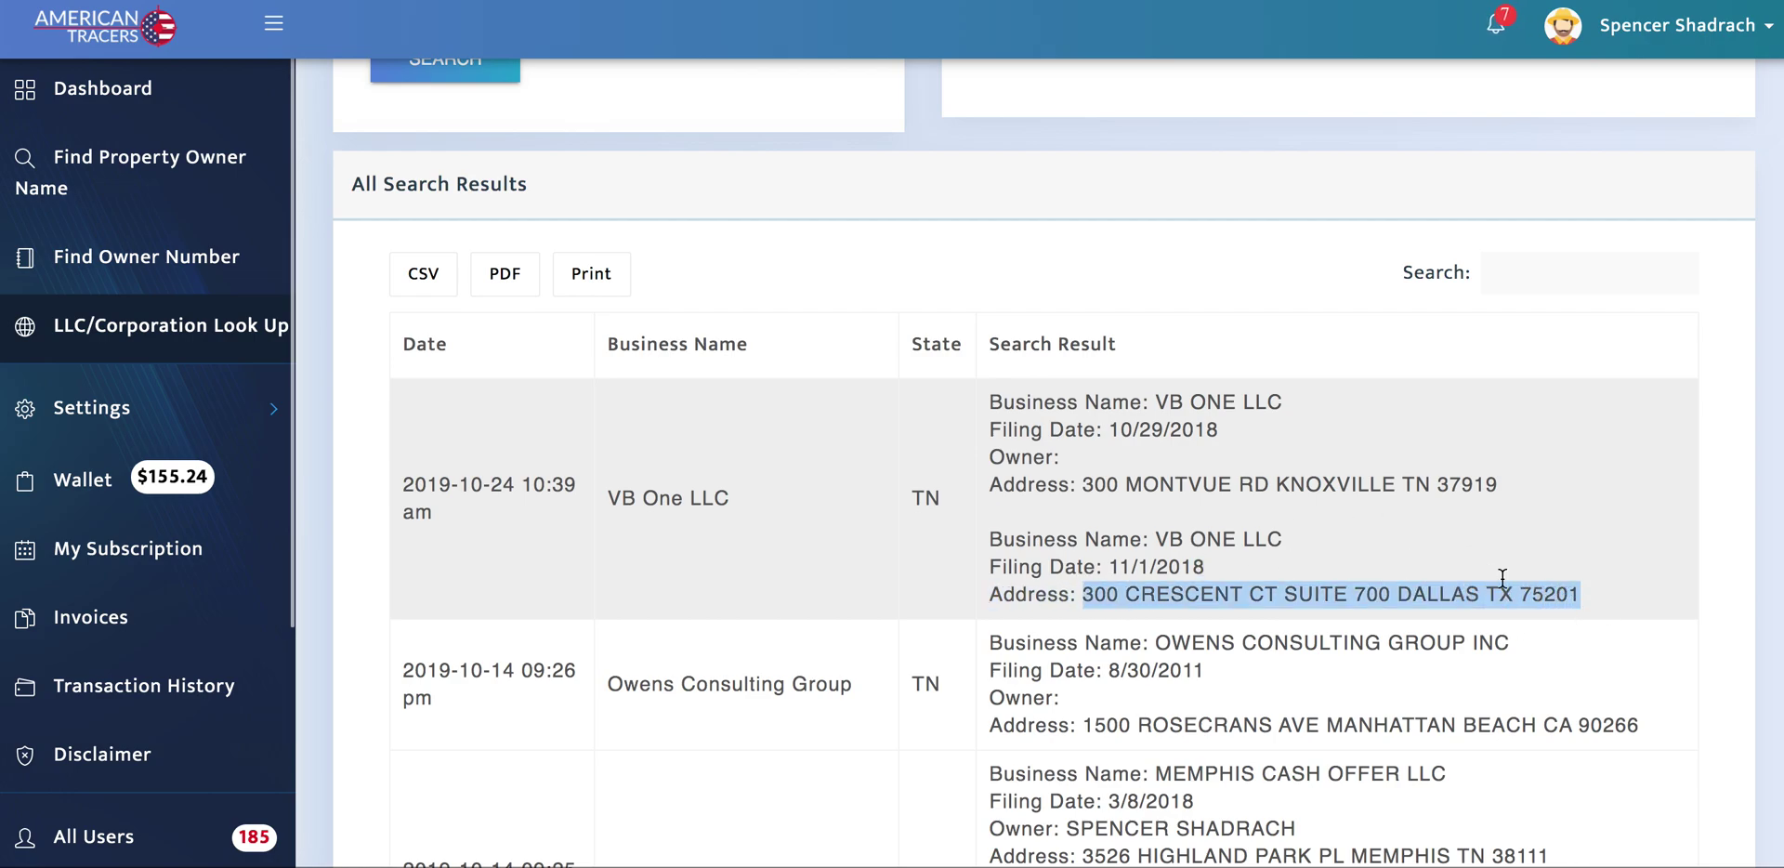
{"action": "left_click_drag", "start_coordinate": [1084, 485], "coordinate": [1524, 489]}
{"action": "key", "text": "ctrl+c"}
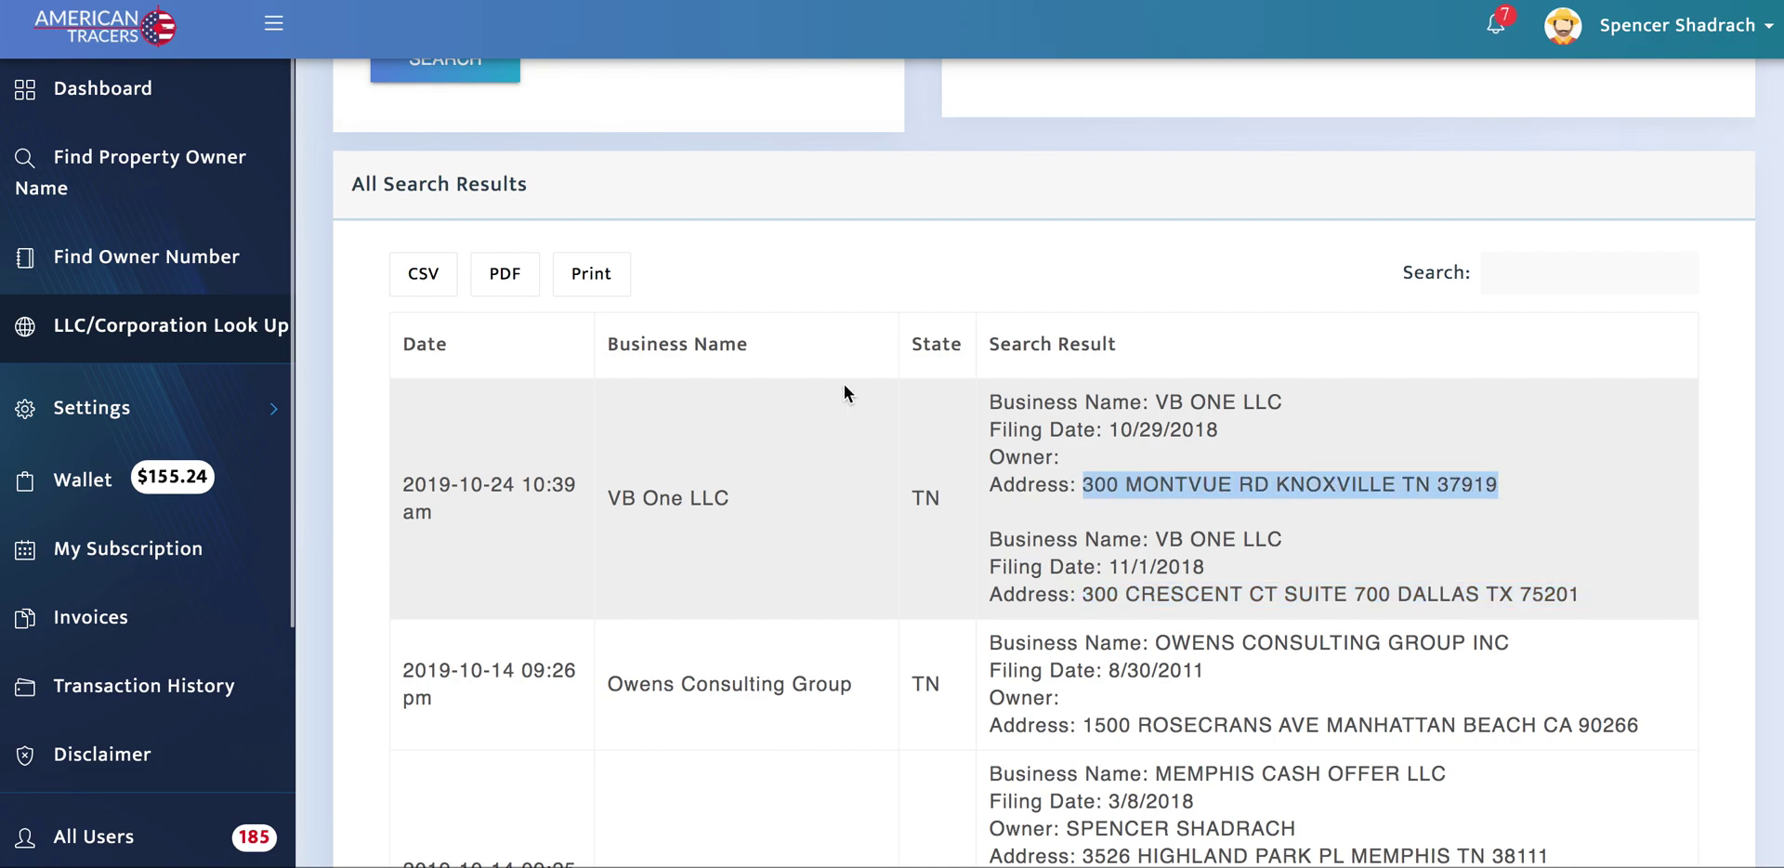
{"action": "scroll", "coordinate": [843, 383], "scroll_direction": "up", "scroll_amount": 5}
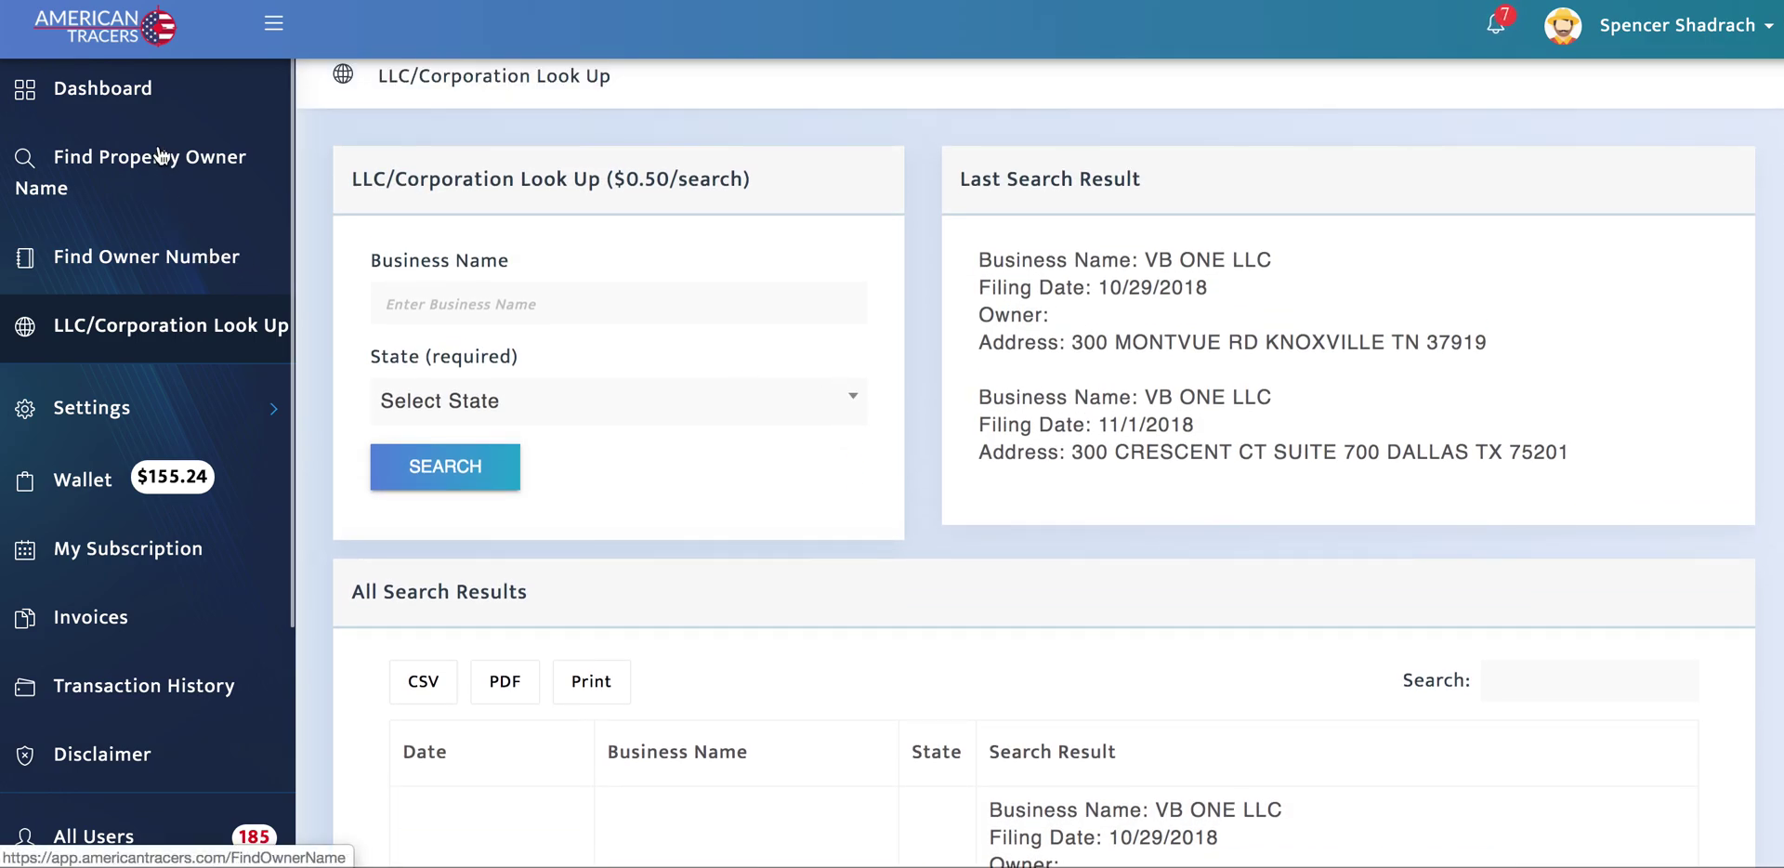
Step: Run a Find Owner Name search on VB One LLC's pasted Knoxville address, returning WILLFAM HOLDINGS LLC
{"action": "left_click", "coordinate": [148, 168]}
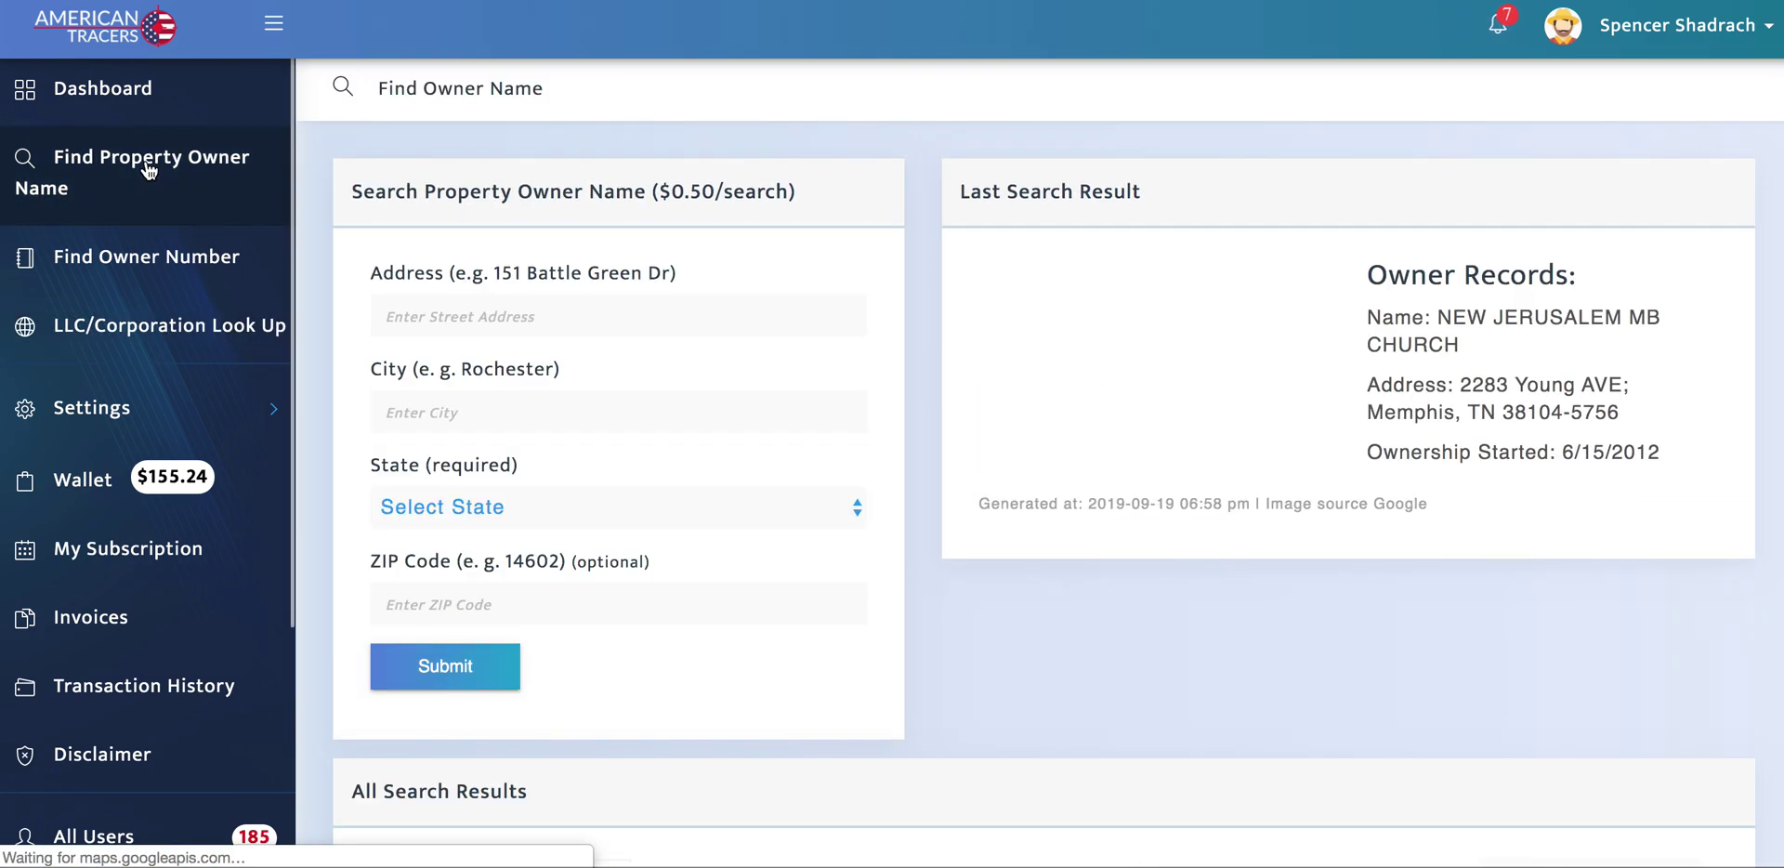
{"action": "left_click", "coordinate": [487, 304]}
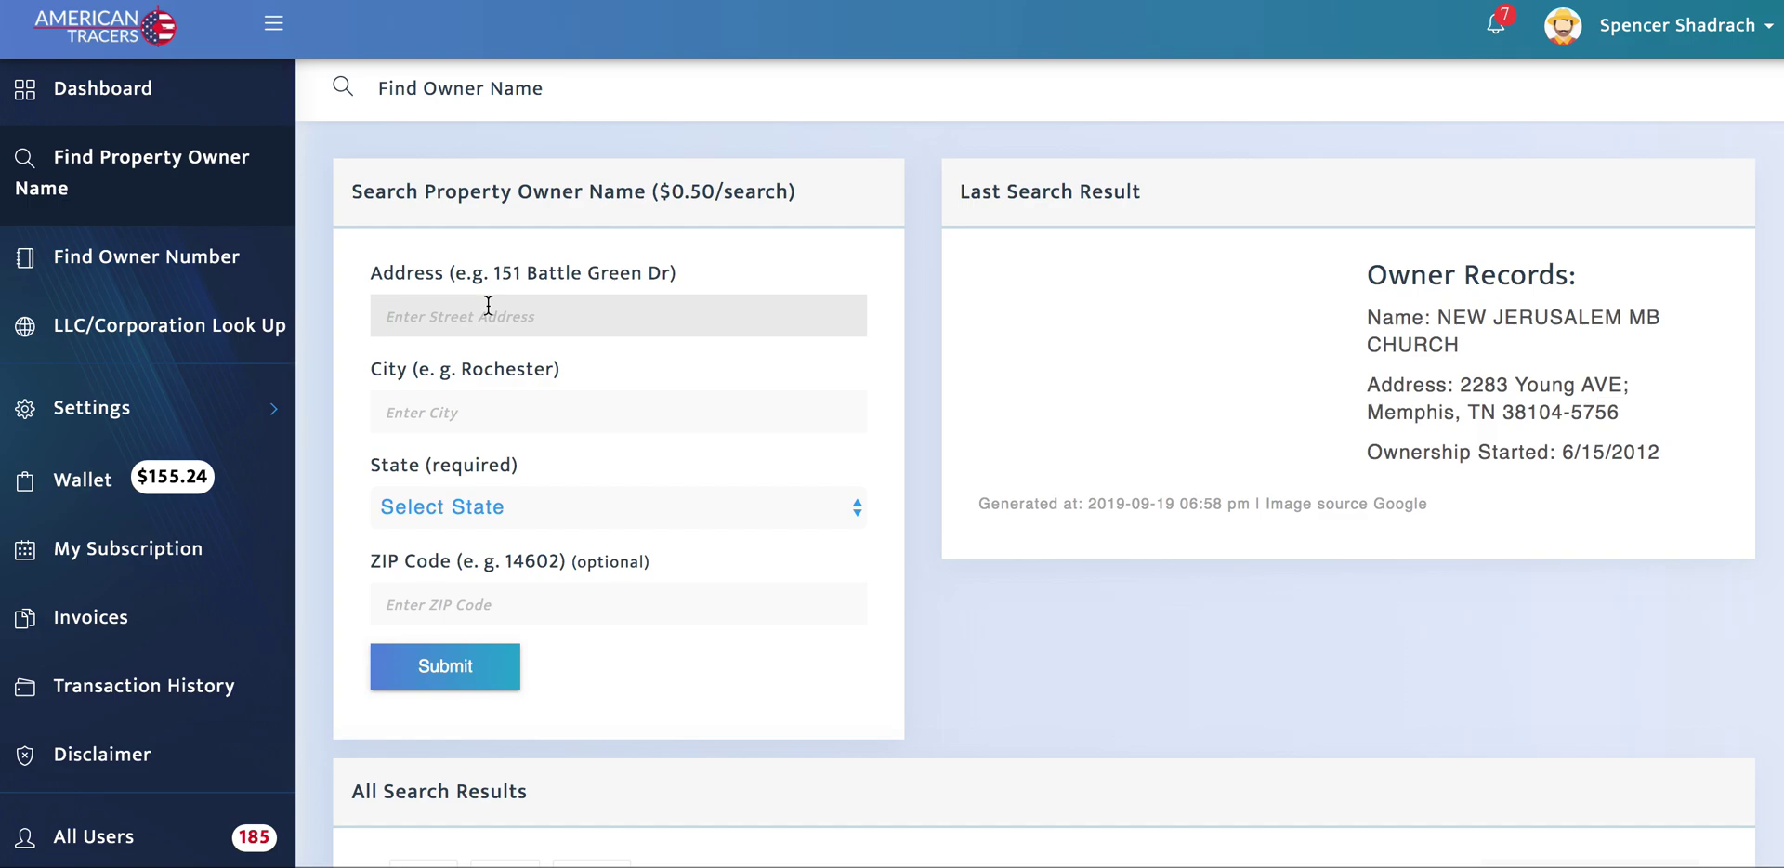
{"action": "key", "text": "ctrl+v"}
{"action": "left_click", "coordinate": [530, 360]}
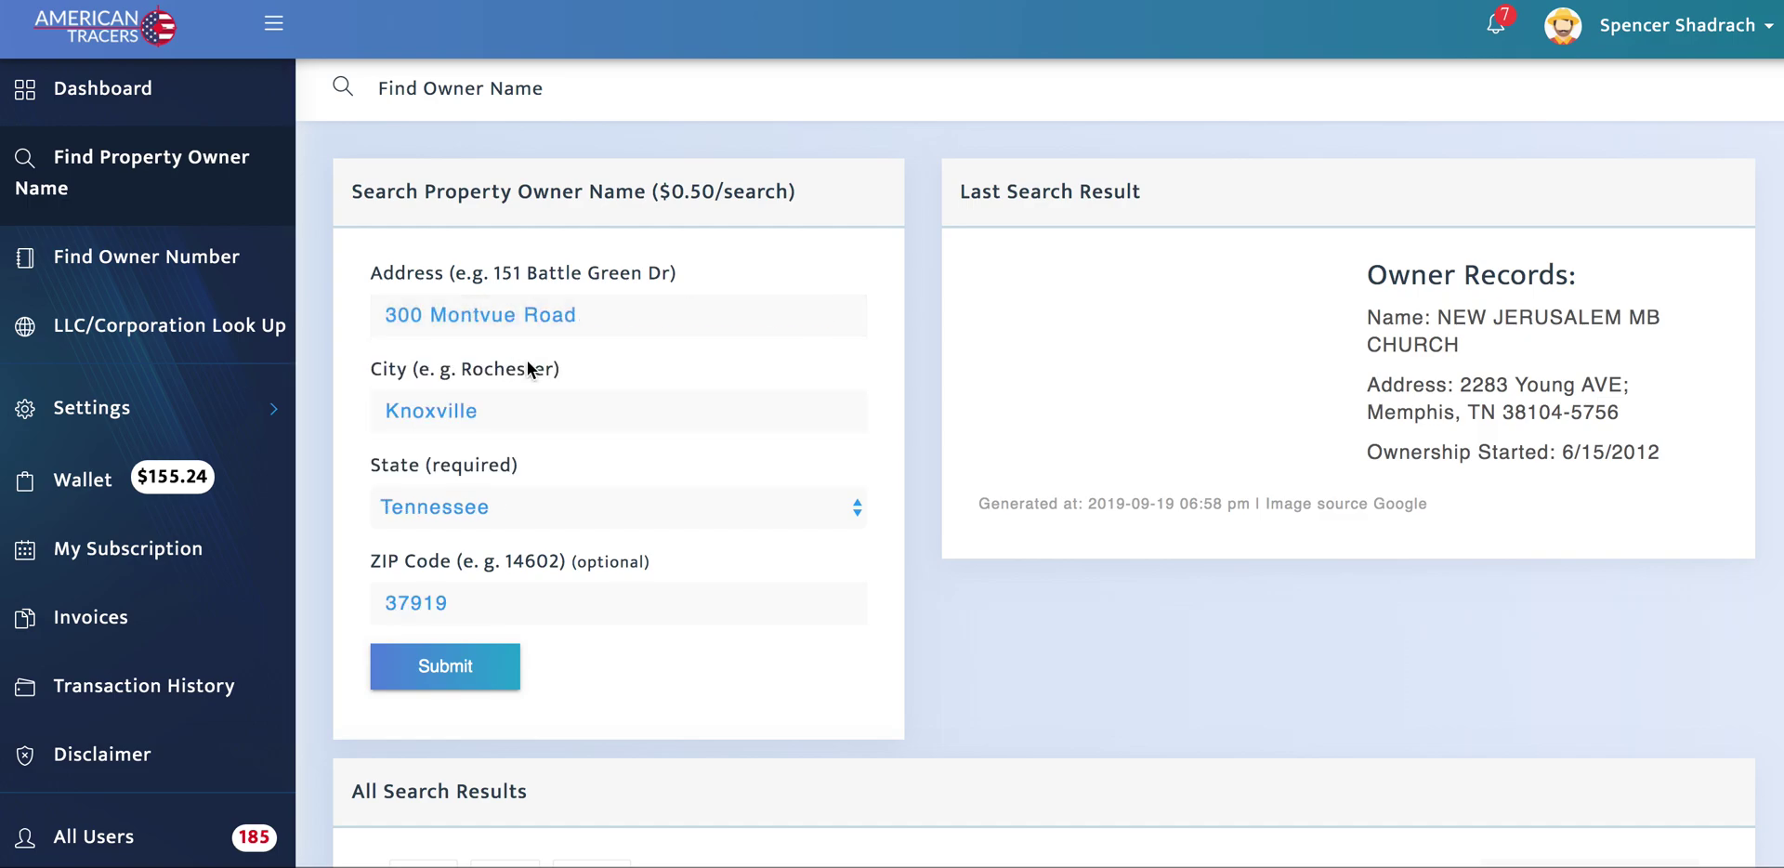
{"action": "left_click", "coordinate": [470, 680]}
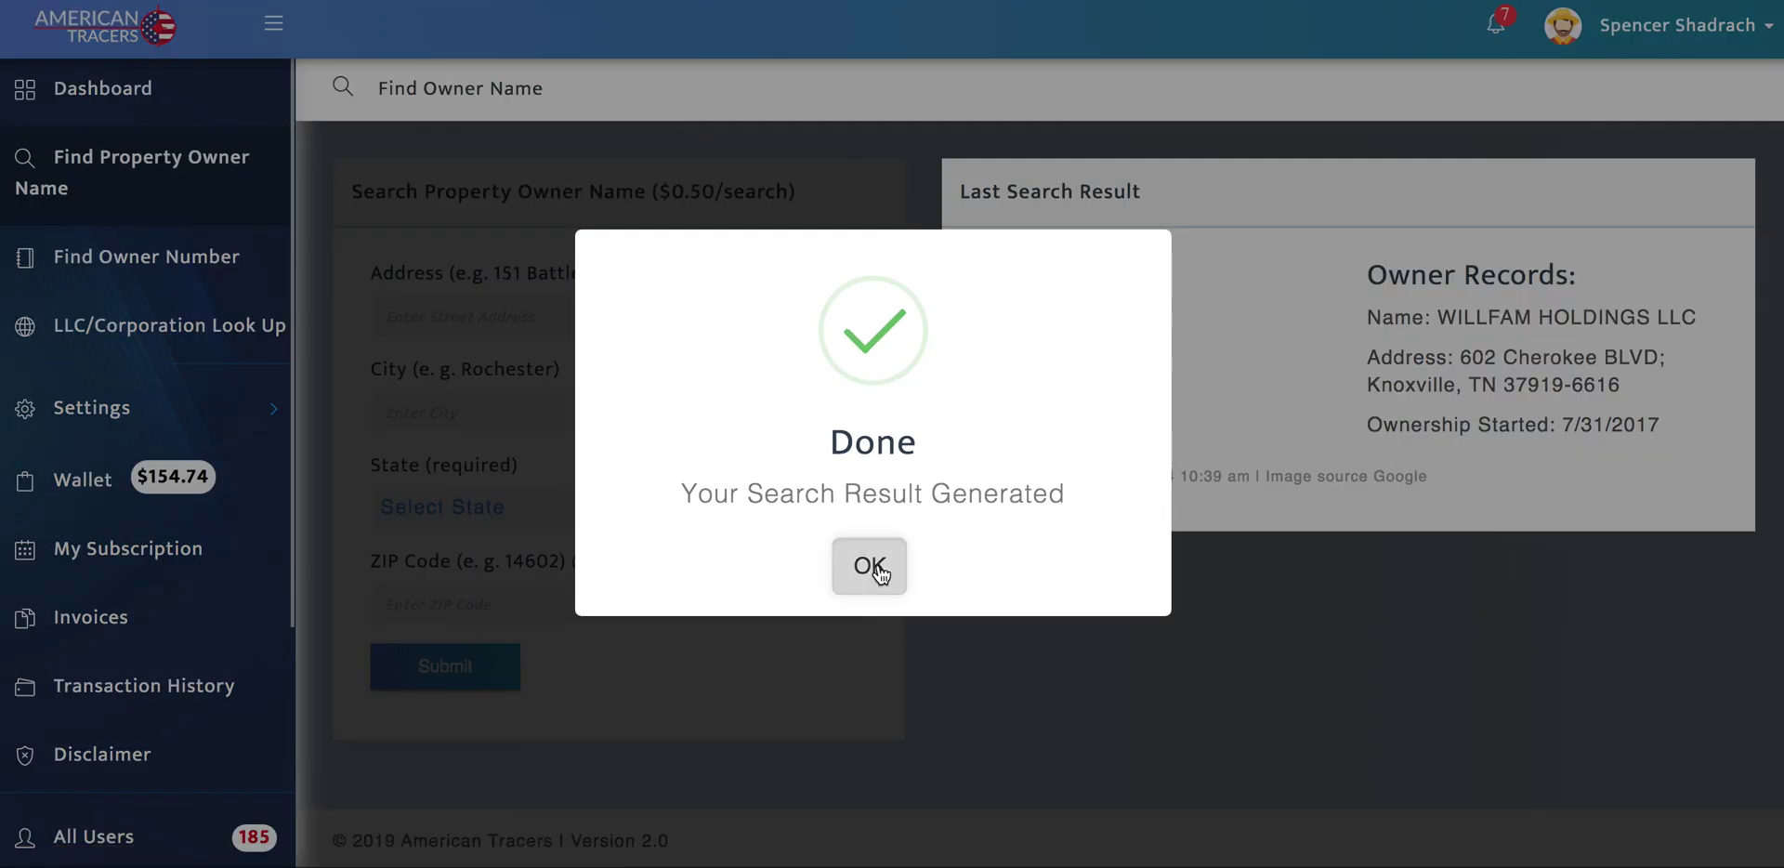
{"action": "left_click", "coordinate": [871, 560]}
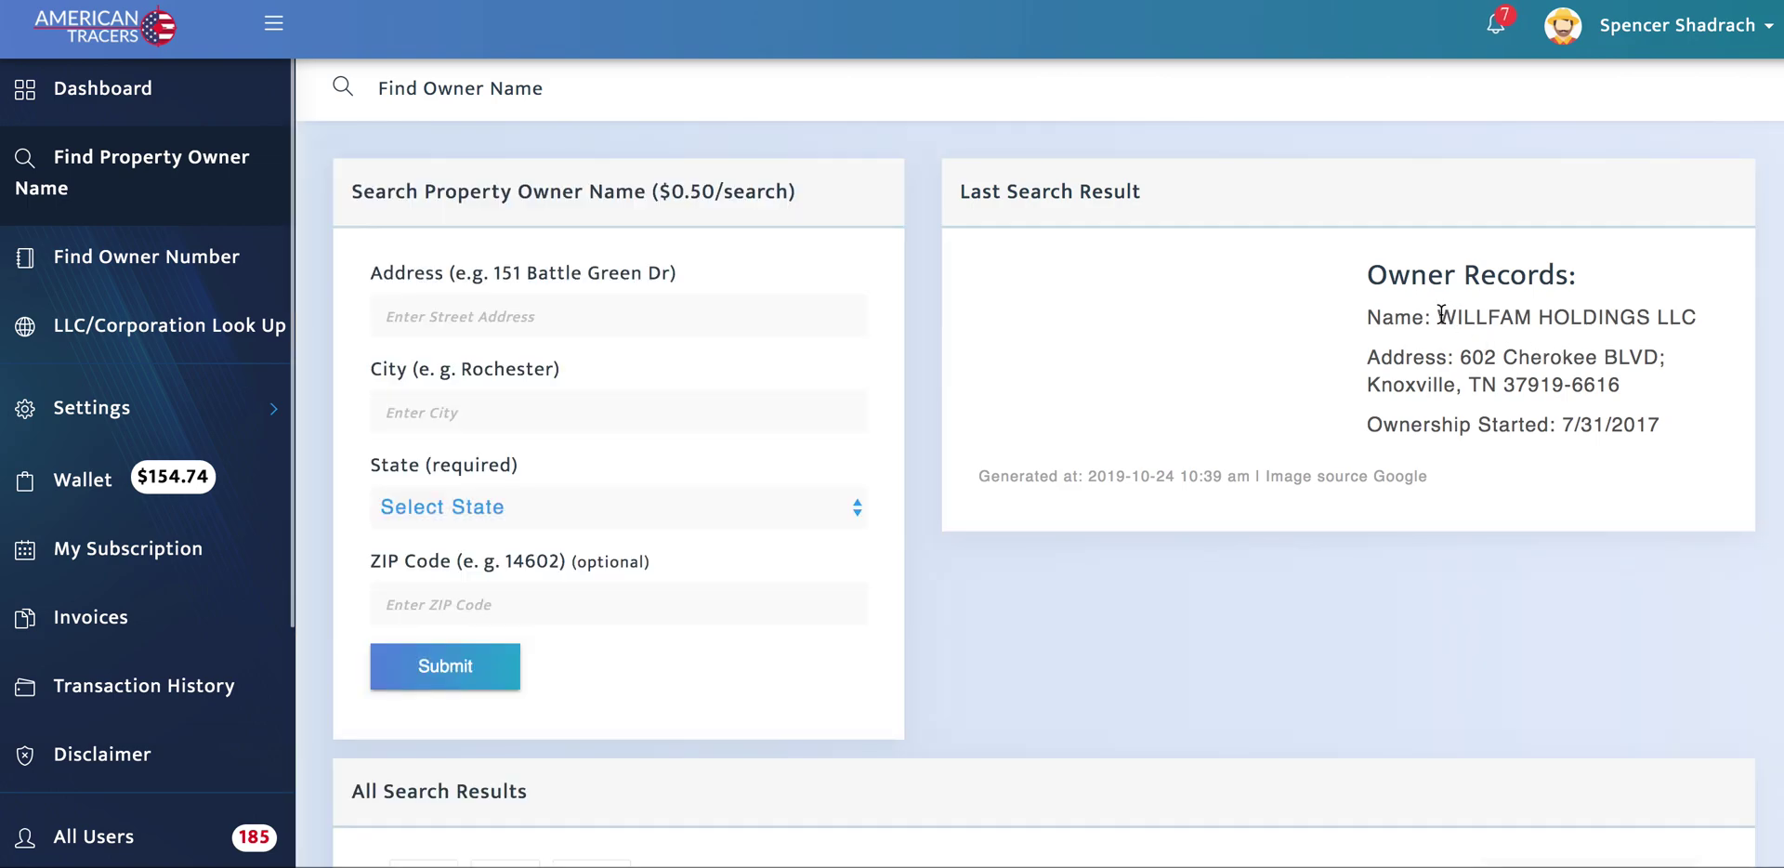
Step: Copy the owner record's Knoxville address into the Address field and attempt a search
{"action": "left_click", "coordinate": [1461, 355]}
{"action": "left_click_drag", "start_coordinate": [1461, 355], "coordinate": [1635, 395]}
{"action": "key", "text": "ctrl+c"}
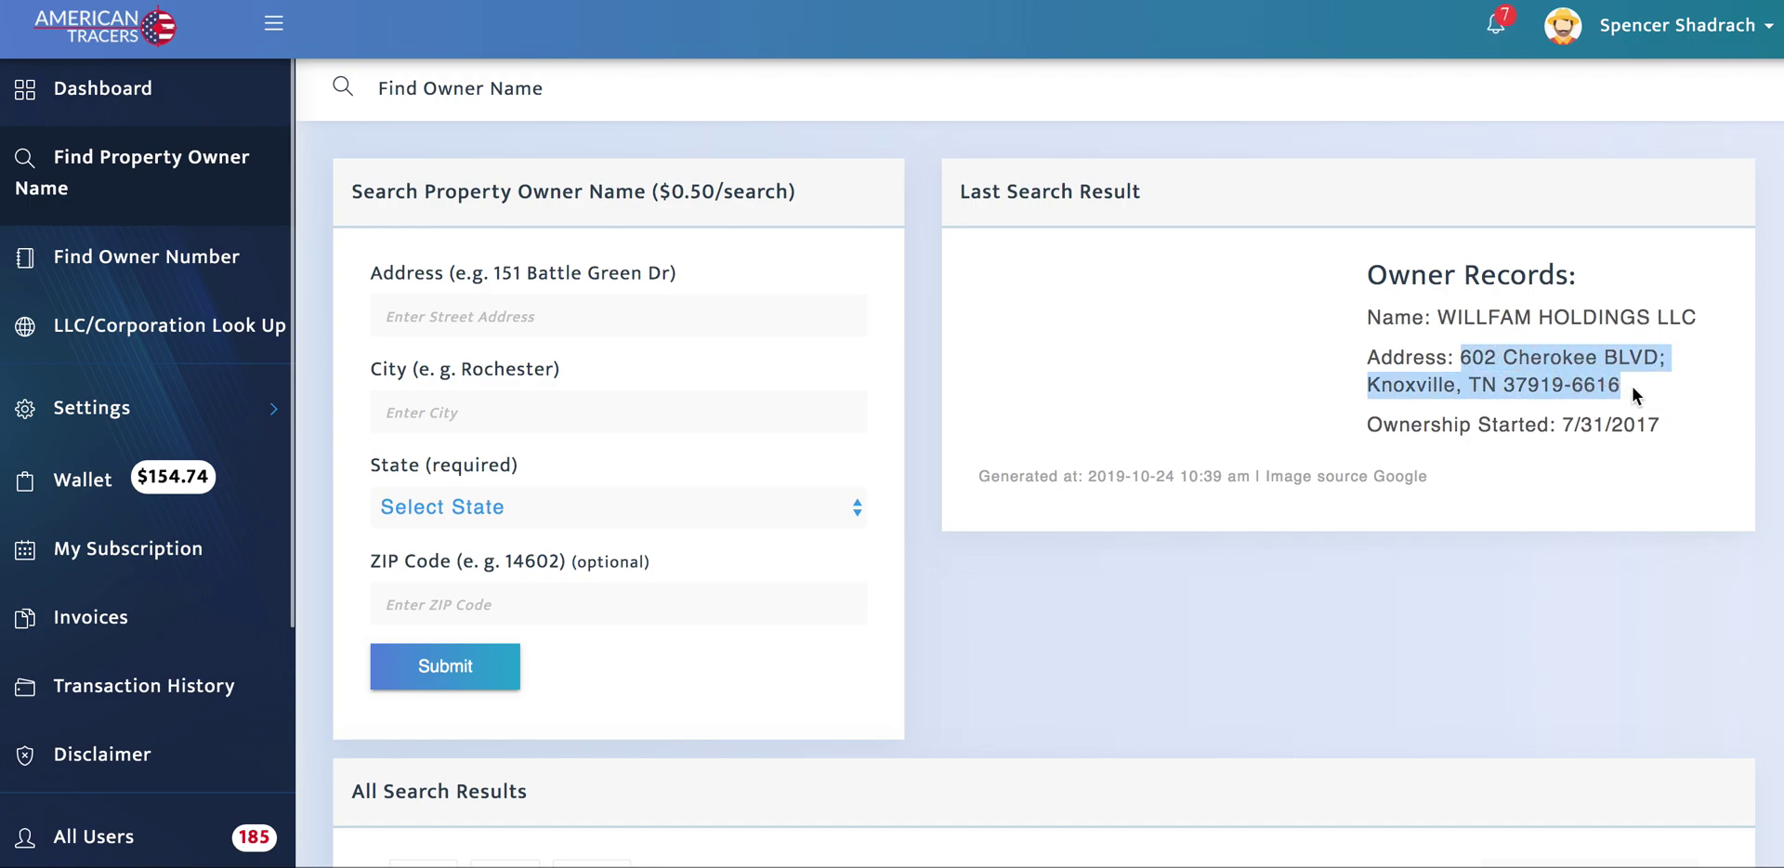
{"action": "left_click", "coordinate": [615, 324]}
{"action": "key", "text": "ctrl+v"}
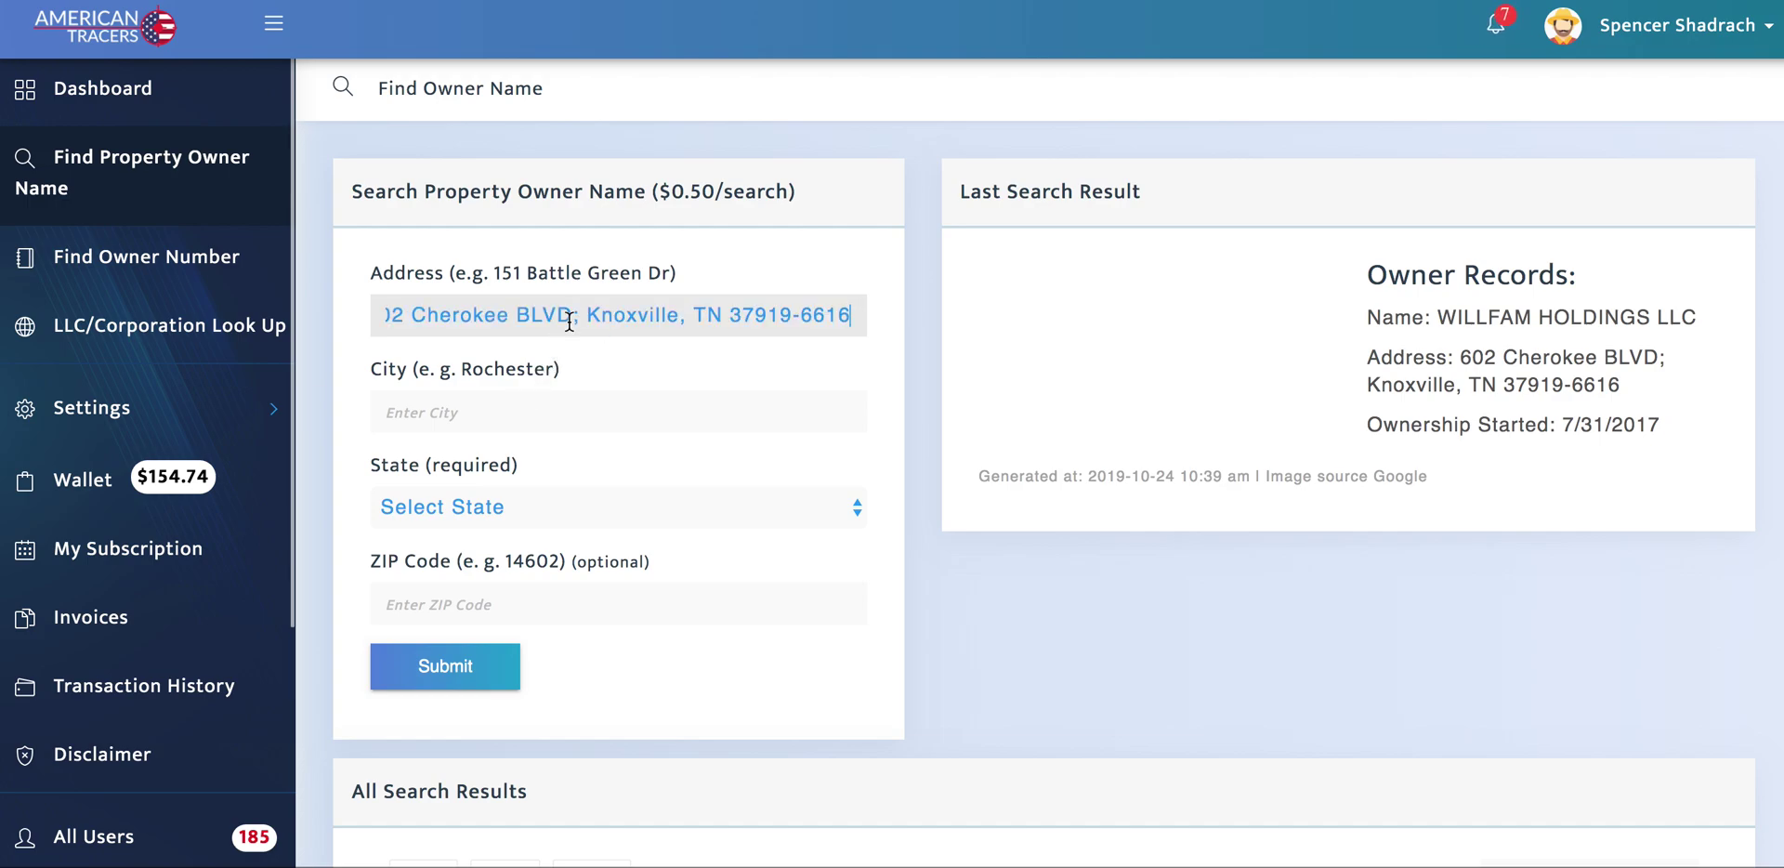
{"action": "left_click", "coordinate": [450, 665]}
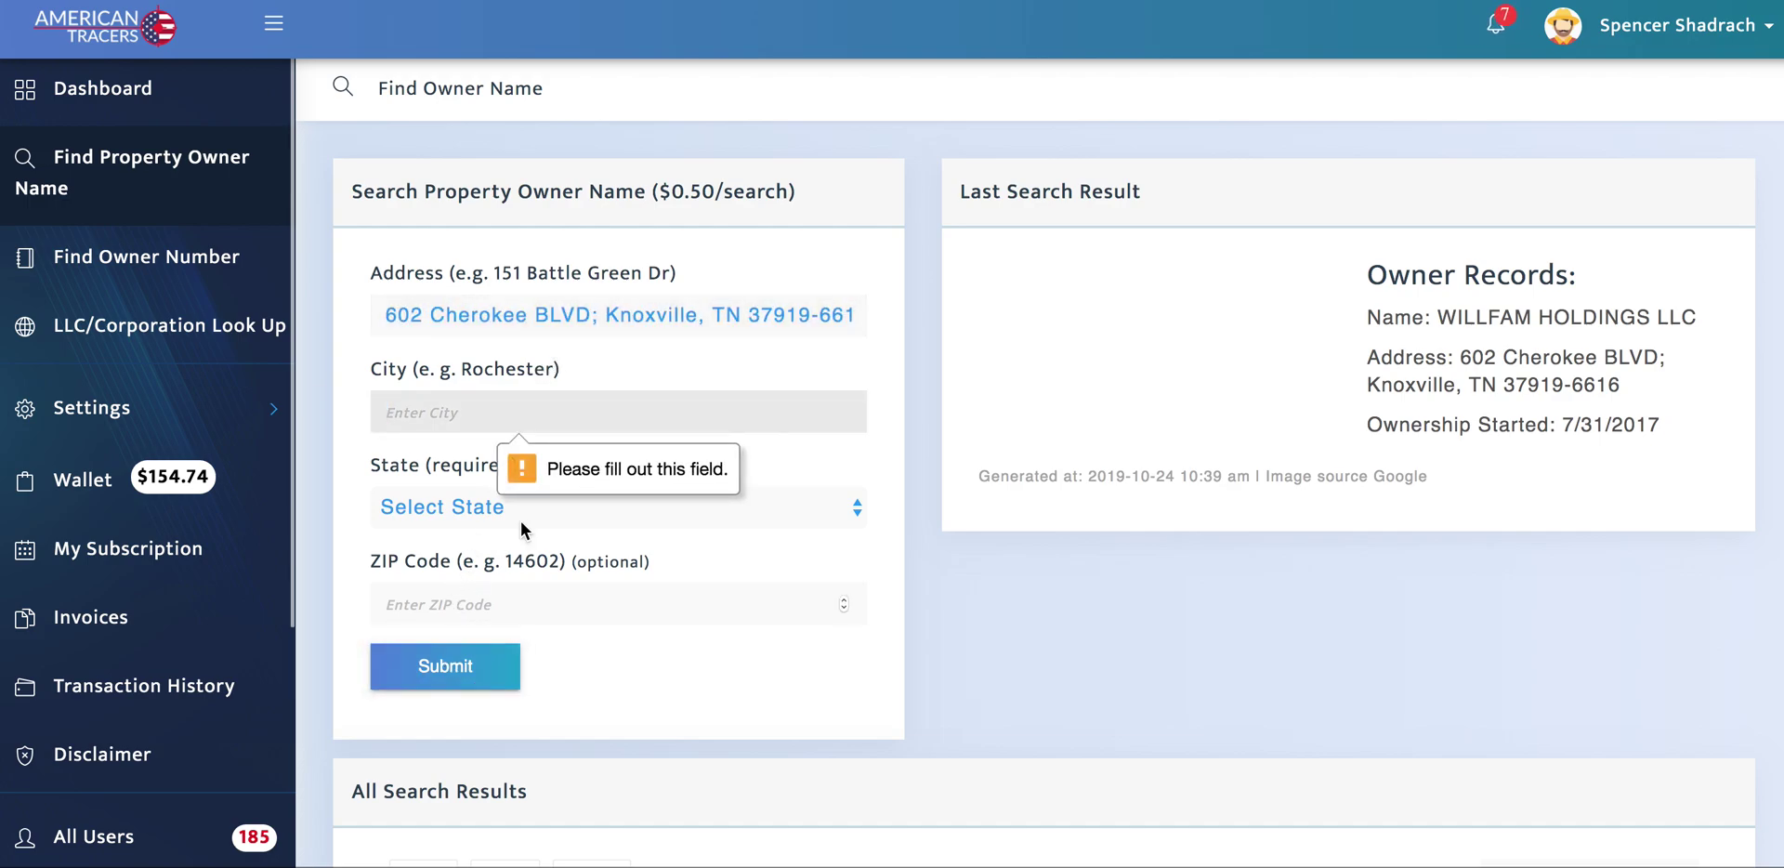
Step: Remove the semicolon and ZIP suffix, accept the suggestion and rerun the owner name search
{"action": "left_click", "coordinate": [600, 315]}
{"action": "key", "text": "BackSpace"}
{"action": "key", "text": "BackSpace"}
{"action": "key", "text": "BackSpace"}
{"action": "key", "text": "BackSpace"}
{"action": "type", "text": "lvd"}
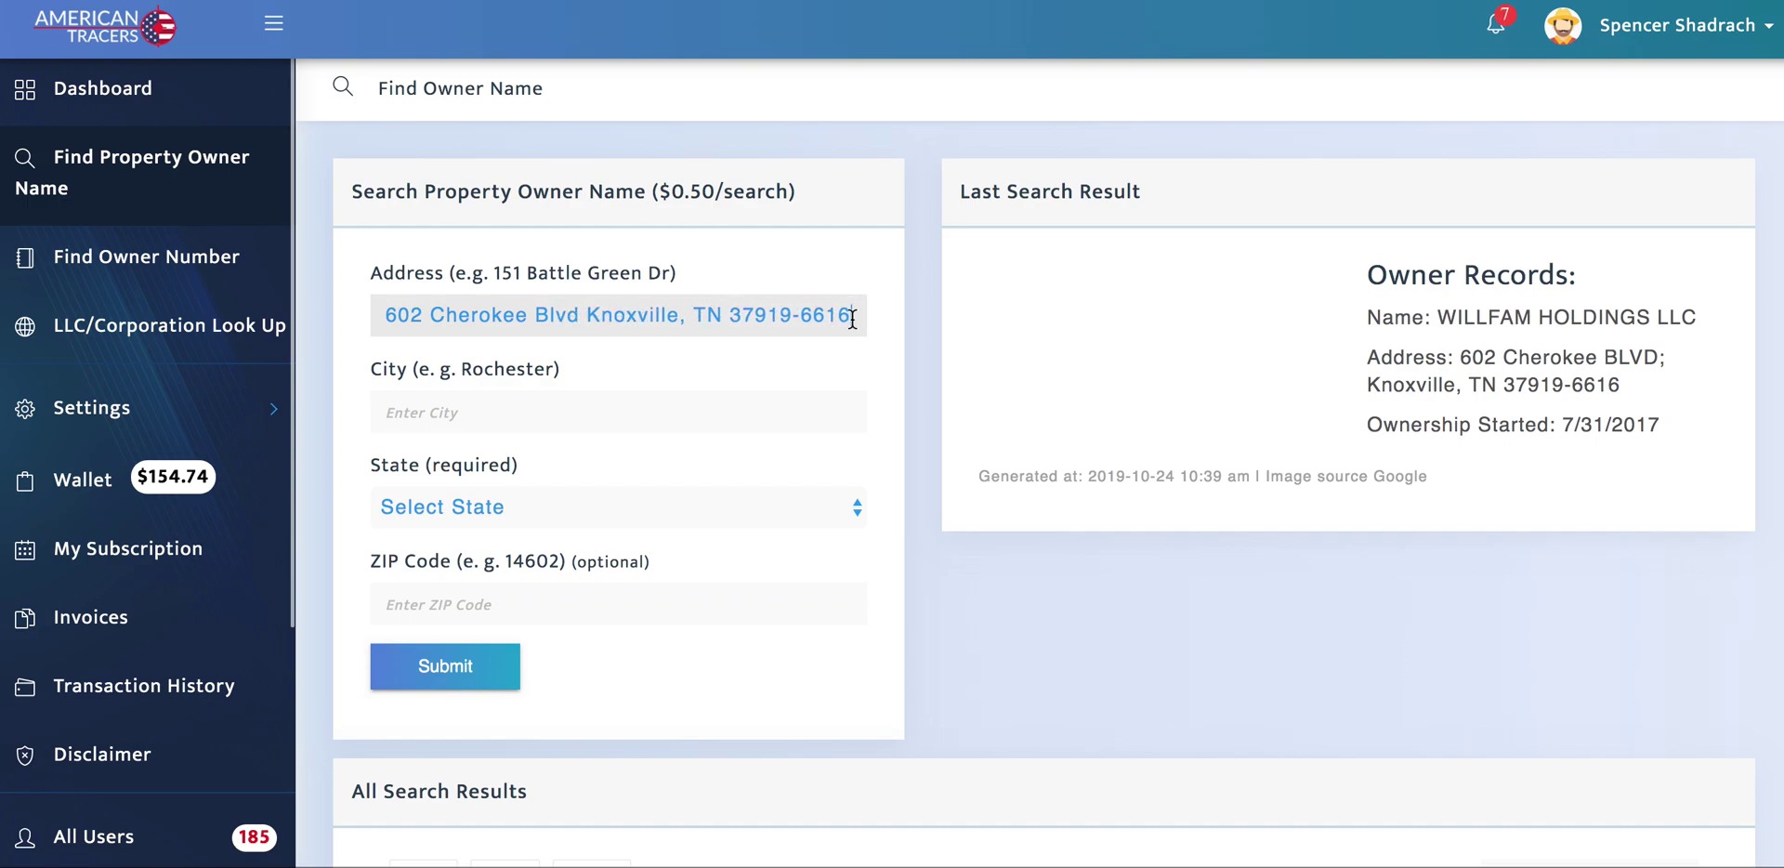
{"action": "key", "text": "BackSpace"}
{"action": "key", "text": "BackSpace"}
{"action": "key", "text": "BackSpace"}
{"action": "left_click", "coordinate": [717, 355]}
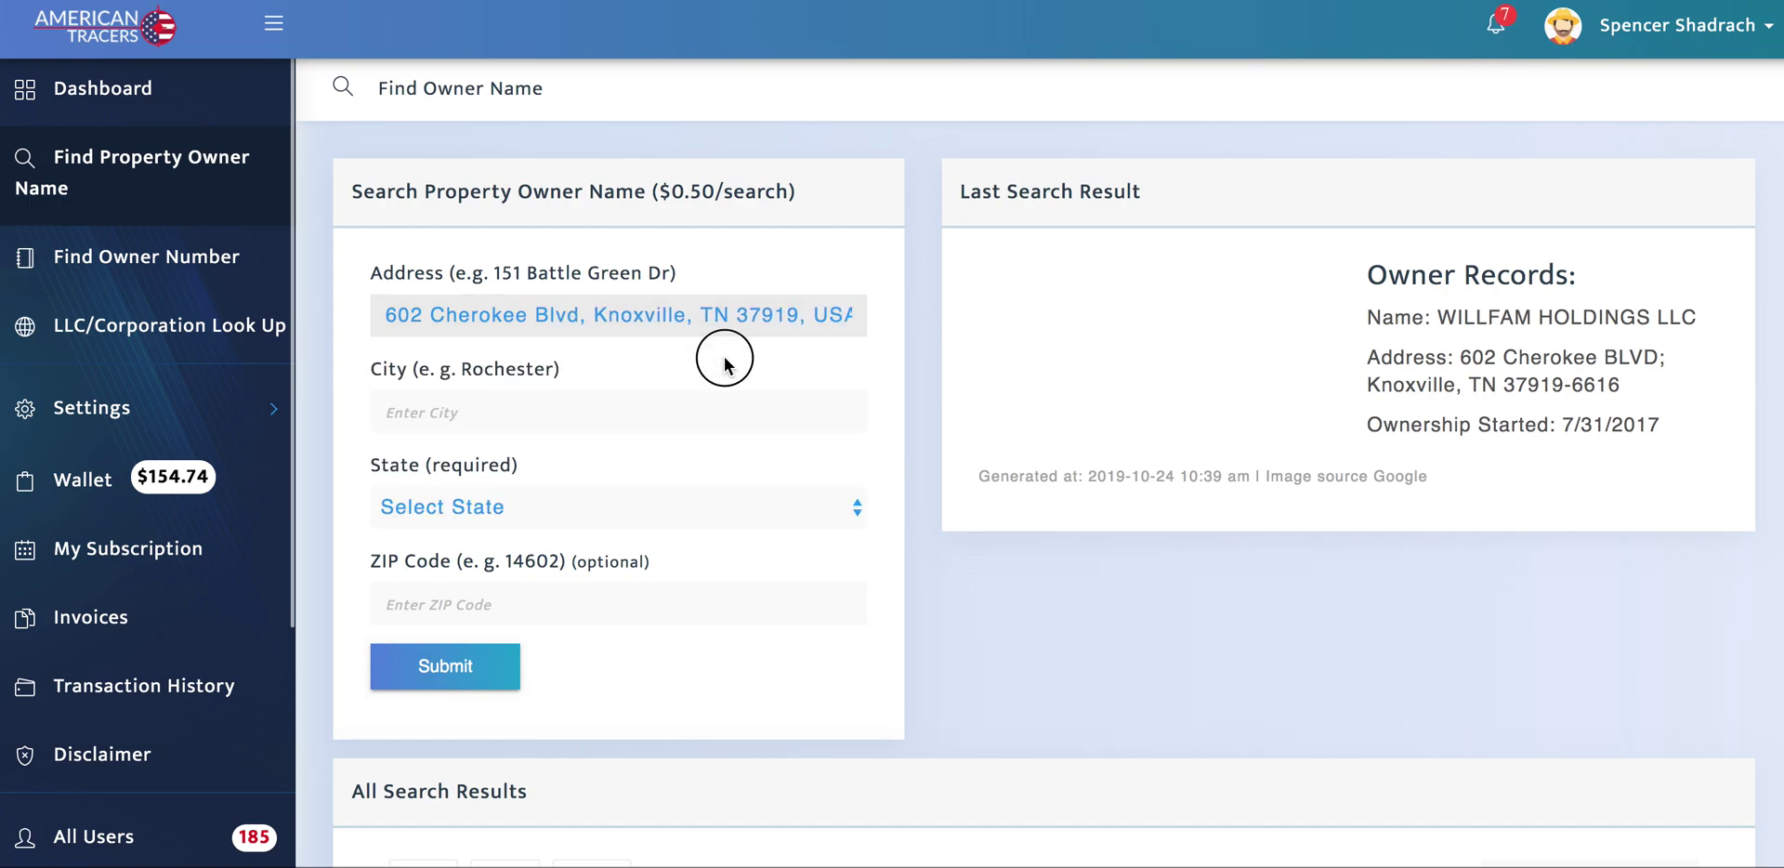
{"action": "left_click", "coordinate": [499, 660]}
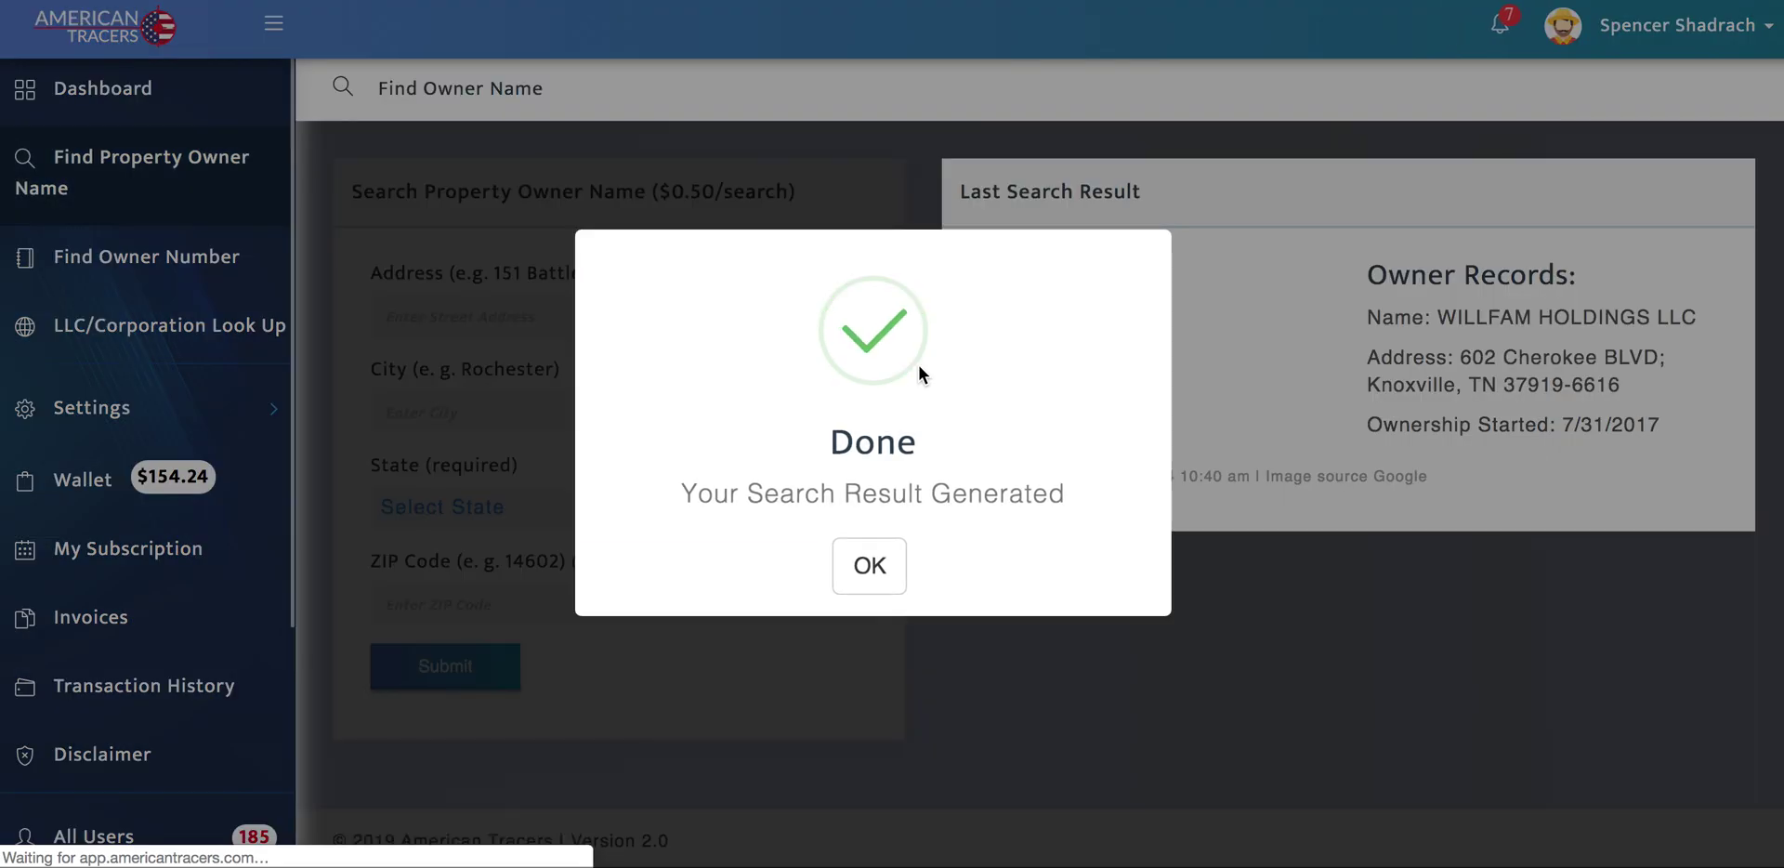
{"action": "left_click", "coordinate": [872, 563]}
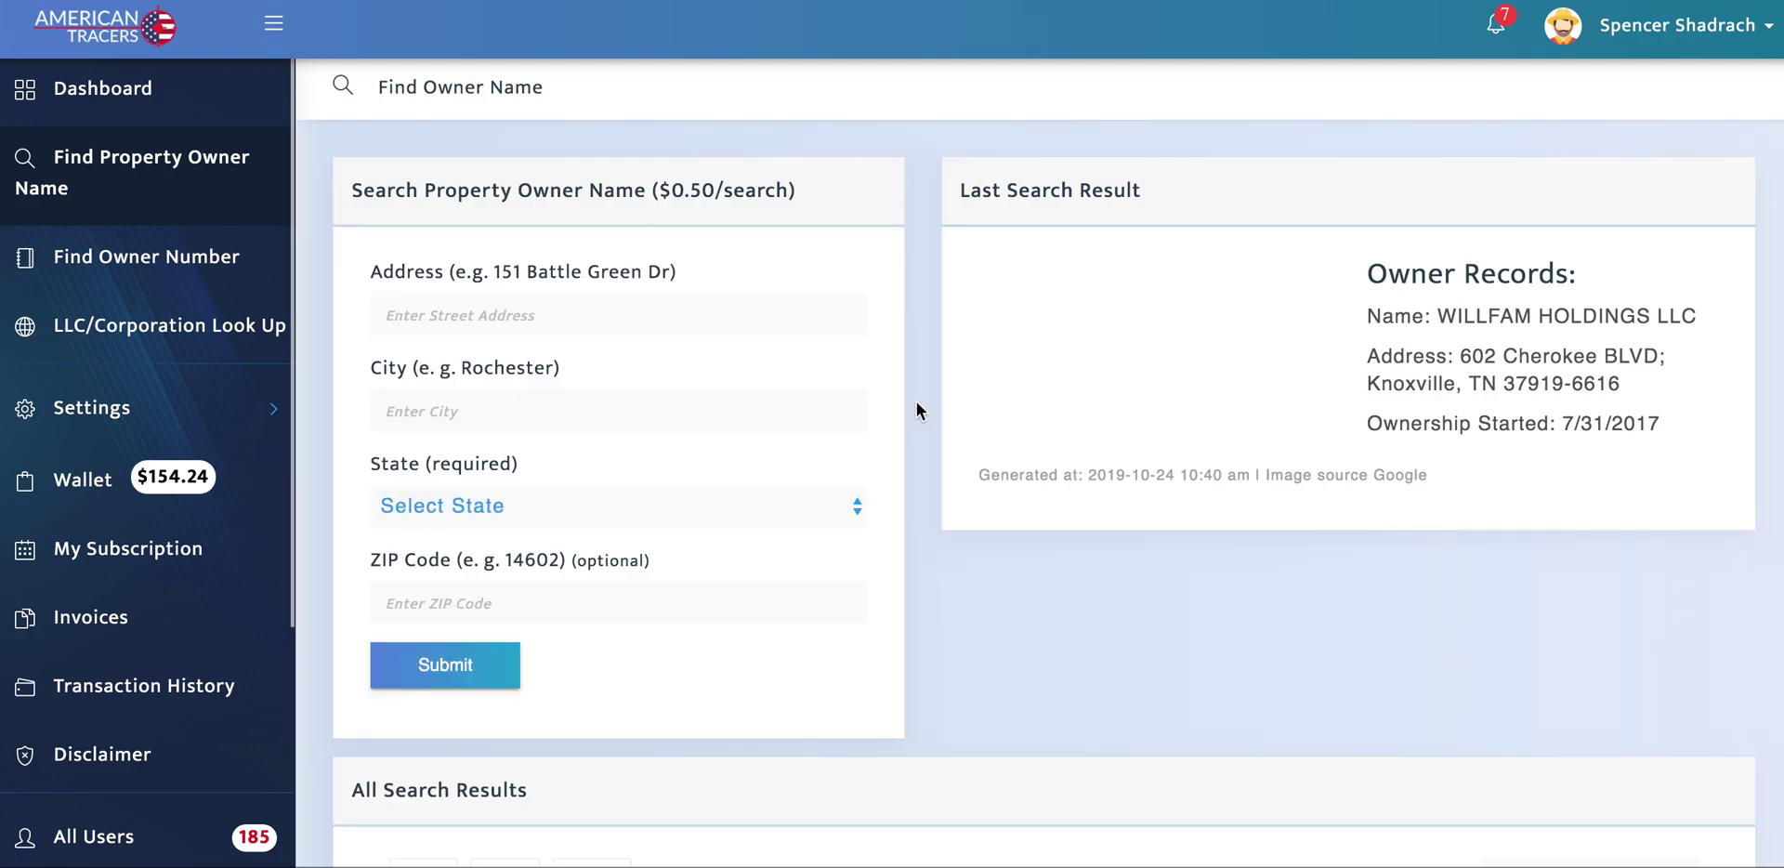
Step: Select the WILLFAM HOLDINGS LLC owner name in the results for copying
{"action": "scroll", "coordinate": [916, 401], "scroll_direction": "down", "scroll_amount": 6}
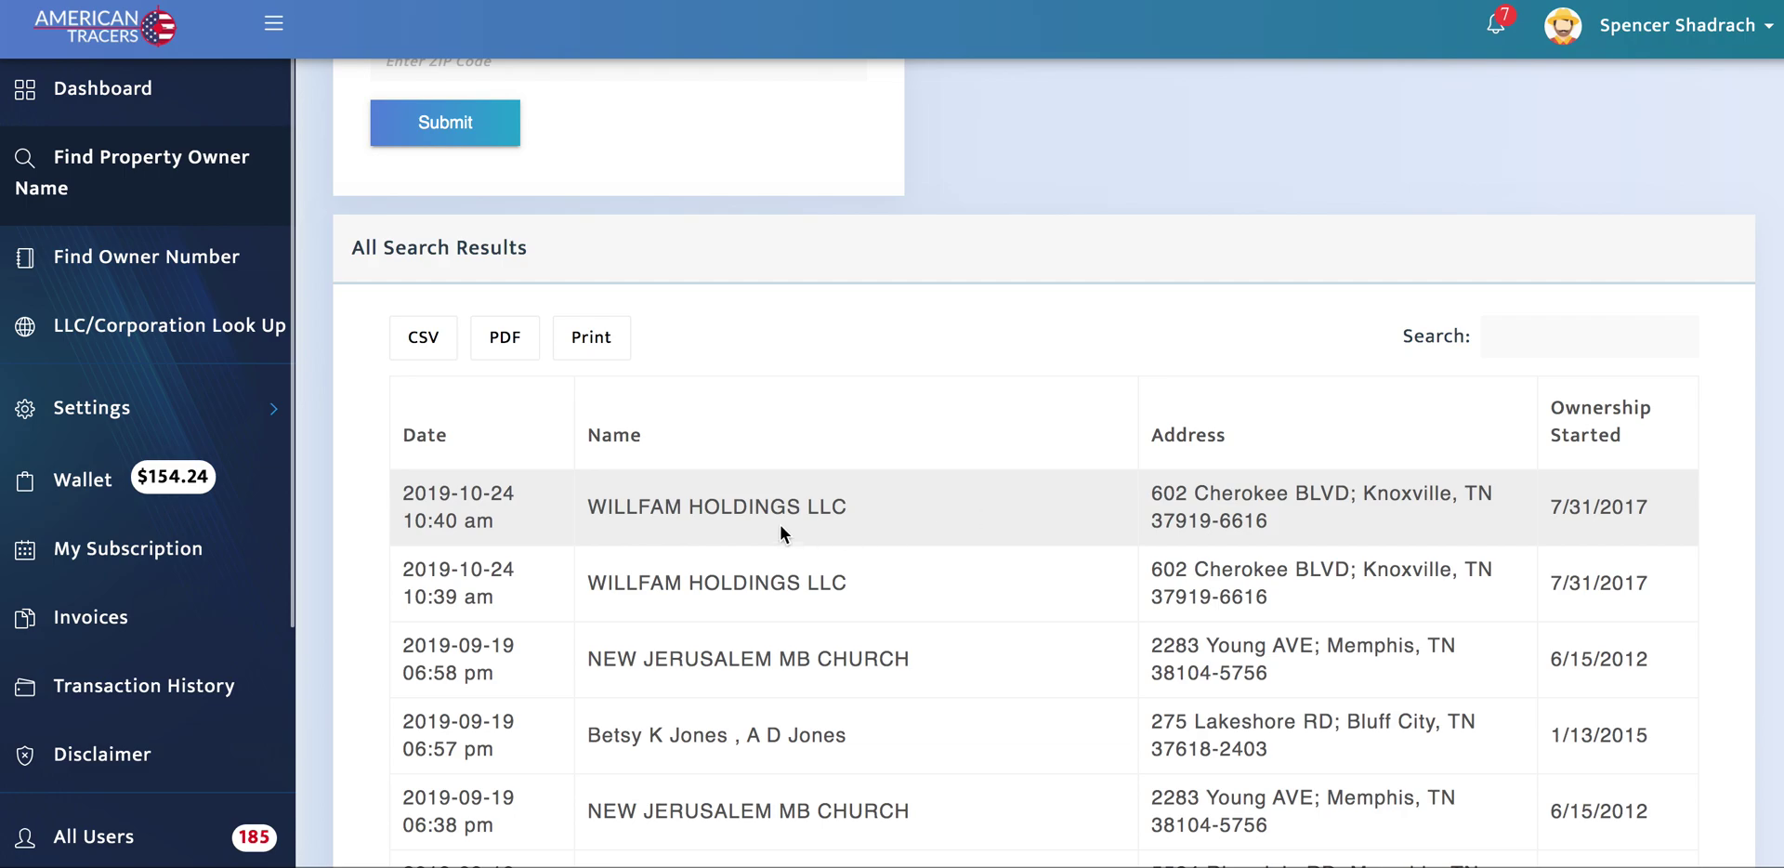
{"action": "left_click_drag", "start_coordinate": [589, 507], "coordinate": [851, 506]}
{"action": "key", "text": "ctrl+c"}
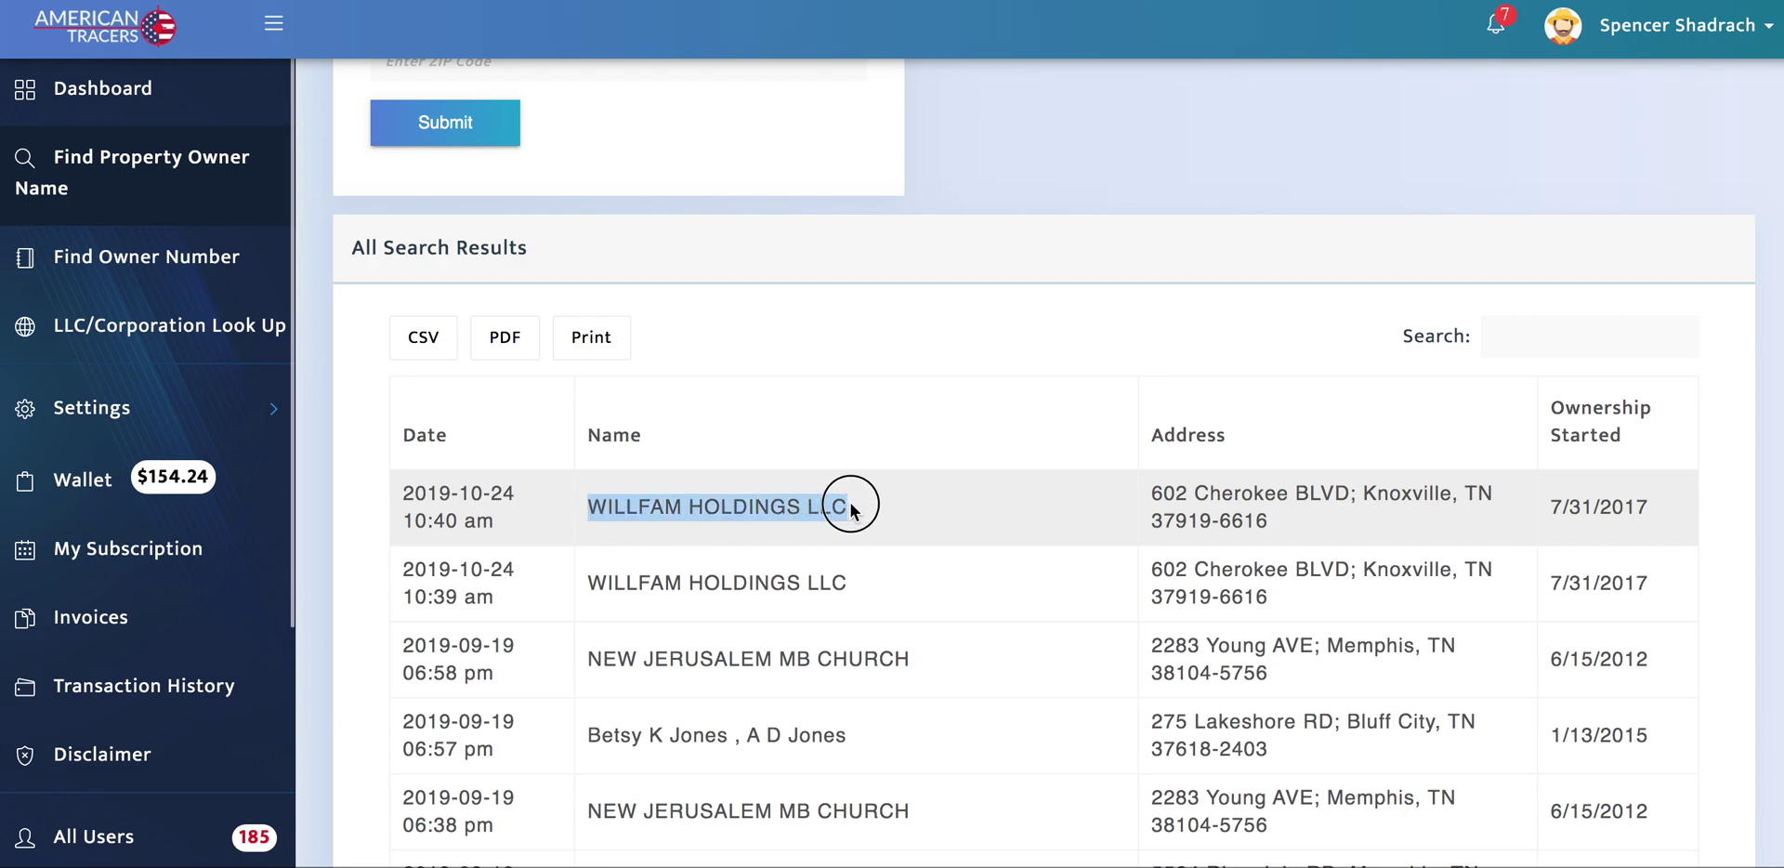
{"action": "scroll", "coordinate": [957, 316], "scroll_direction": "up", "scroll_amount": 6}
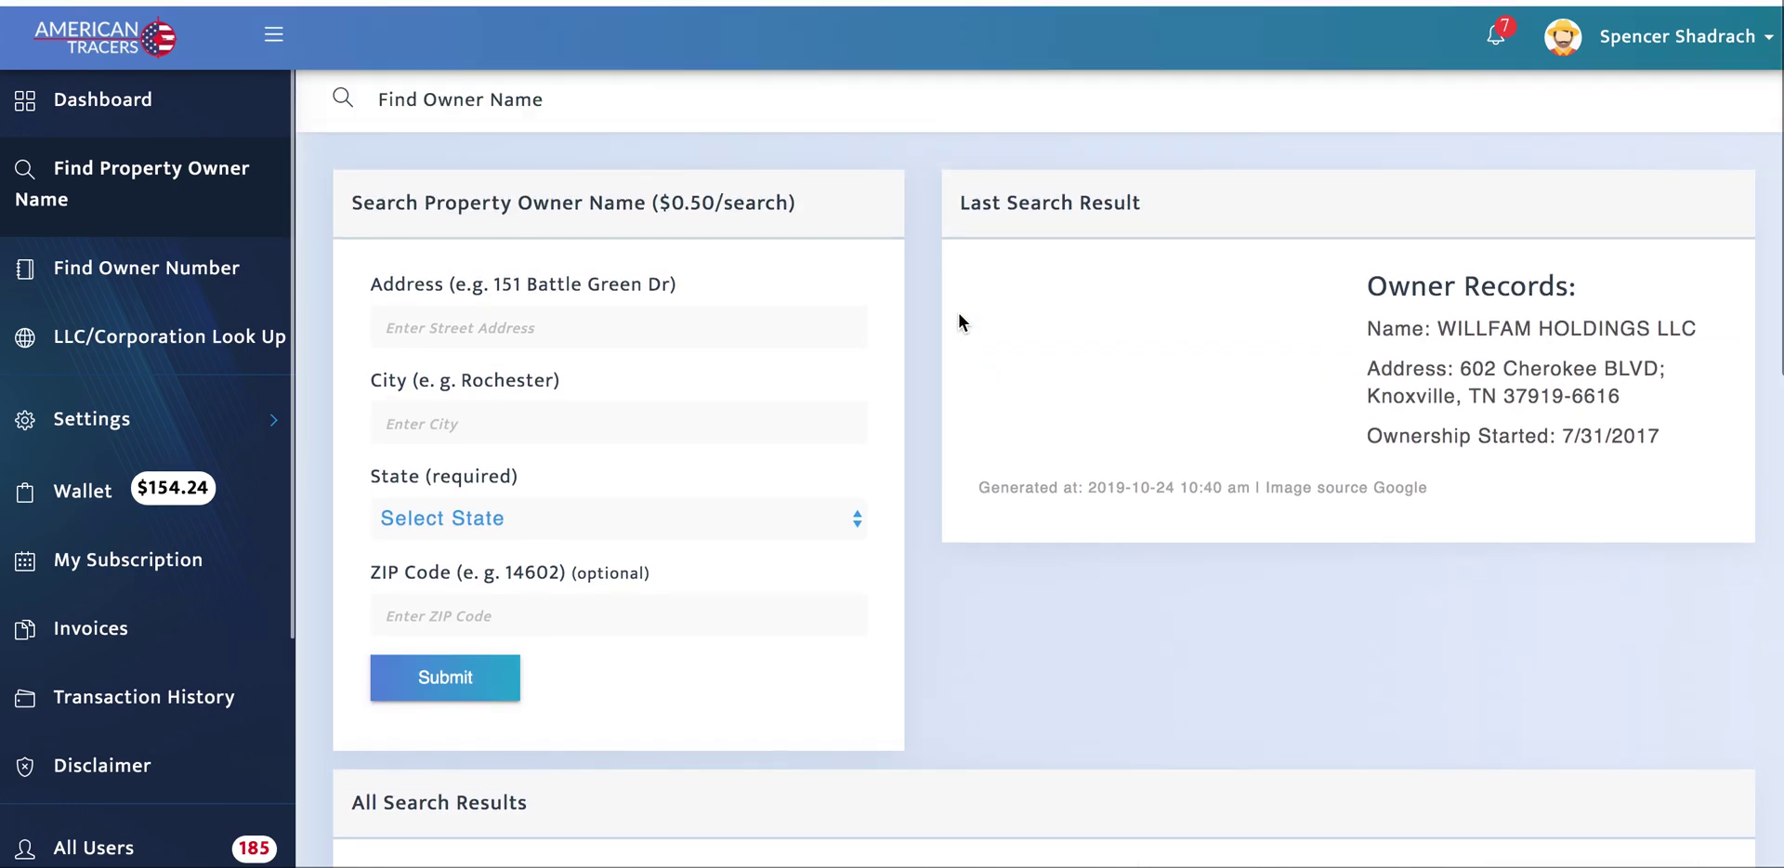
Step: Look up WILLFAM HOLDINGS LLC in Tennessee, returning its 5/9/2017 filing and Knoxville address
{"action": "left_click", "coordinate": [167, 332]}
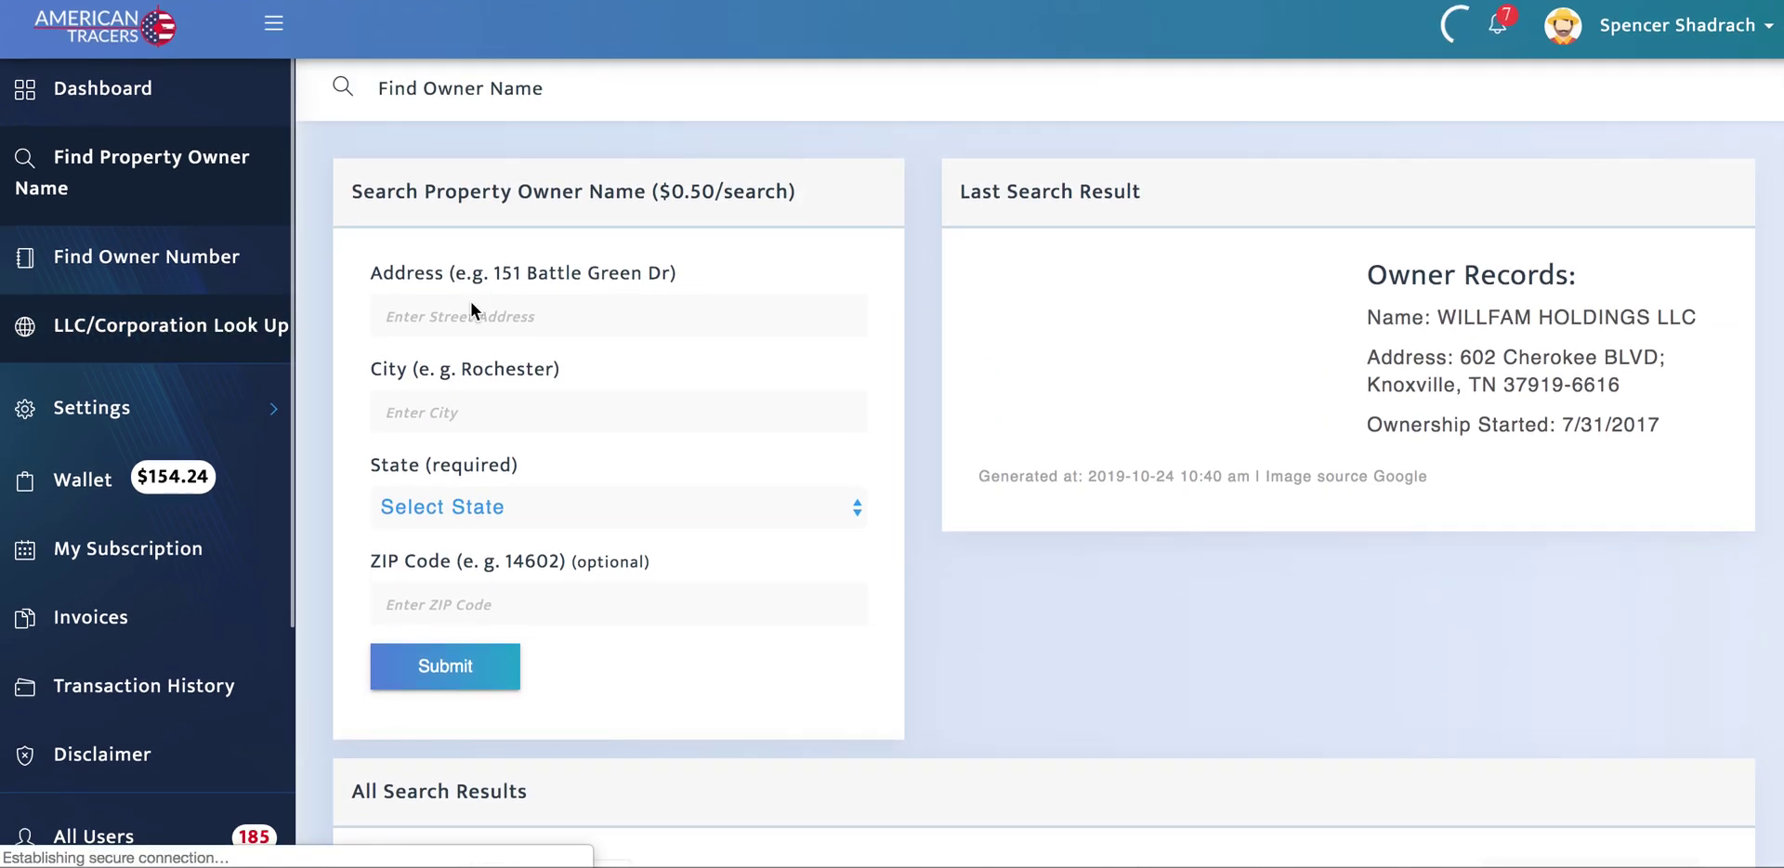
{"action": "left_click", "coordinate": [570, 318]}
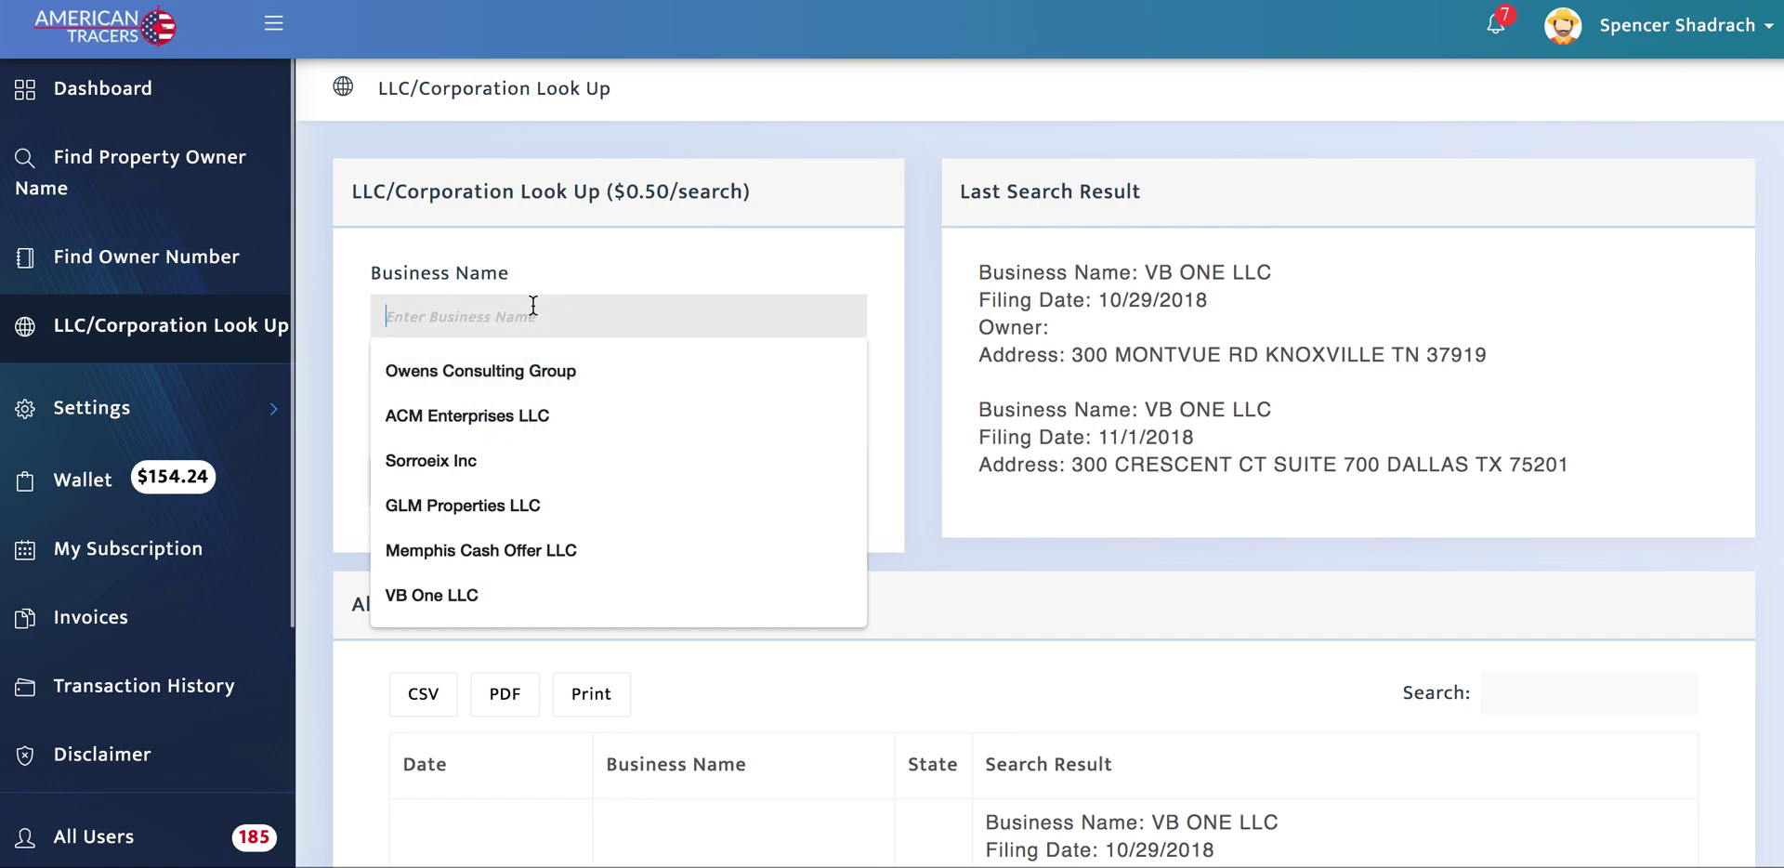
{"action": "key", "text": "ctrl+v"}
{"action": "left_click", "coordinate": [475, 435]}
{"action": "scroll", "coordinate": [557, 625], "scroll_direction": "down", "scroll_amount": 15}
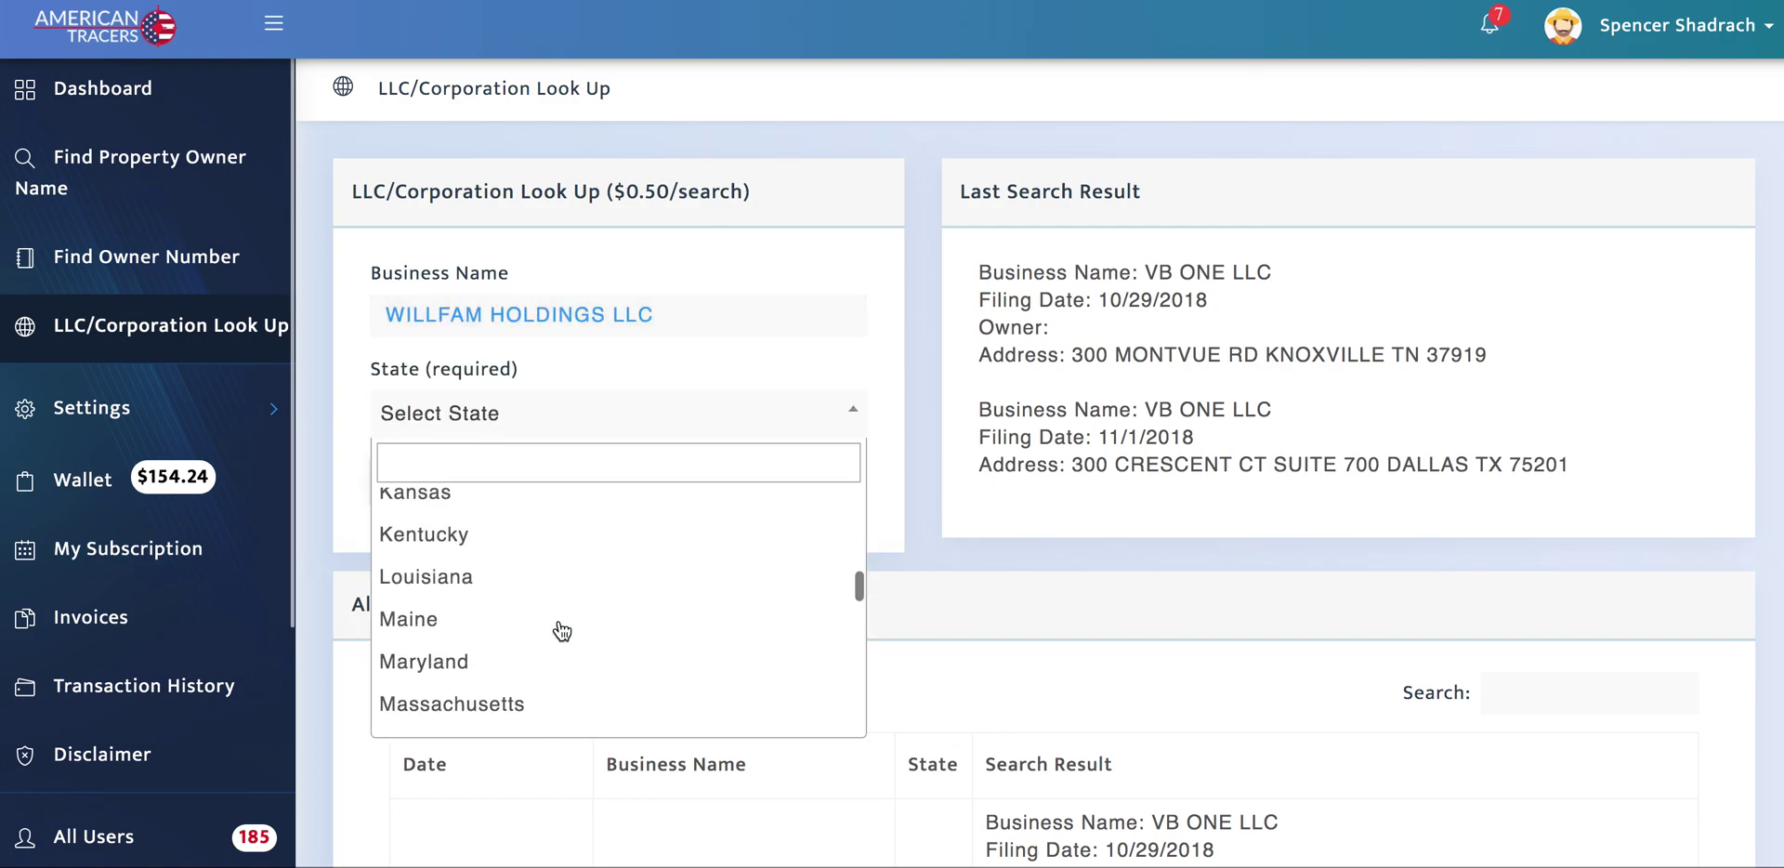
{"action": "scroll", "coordinate": [535, 660], "scroll_direction": "down", "scroll_amount": 3}
{"action": "left_click", "coordinate": [492, 668]}
{"action": "left_click", "coordinate": [452, 483]}
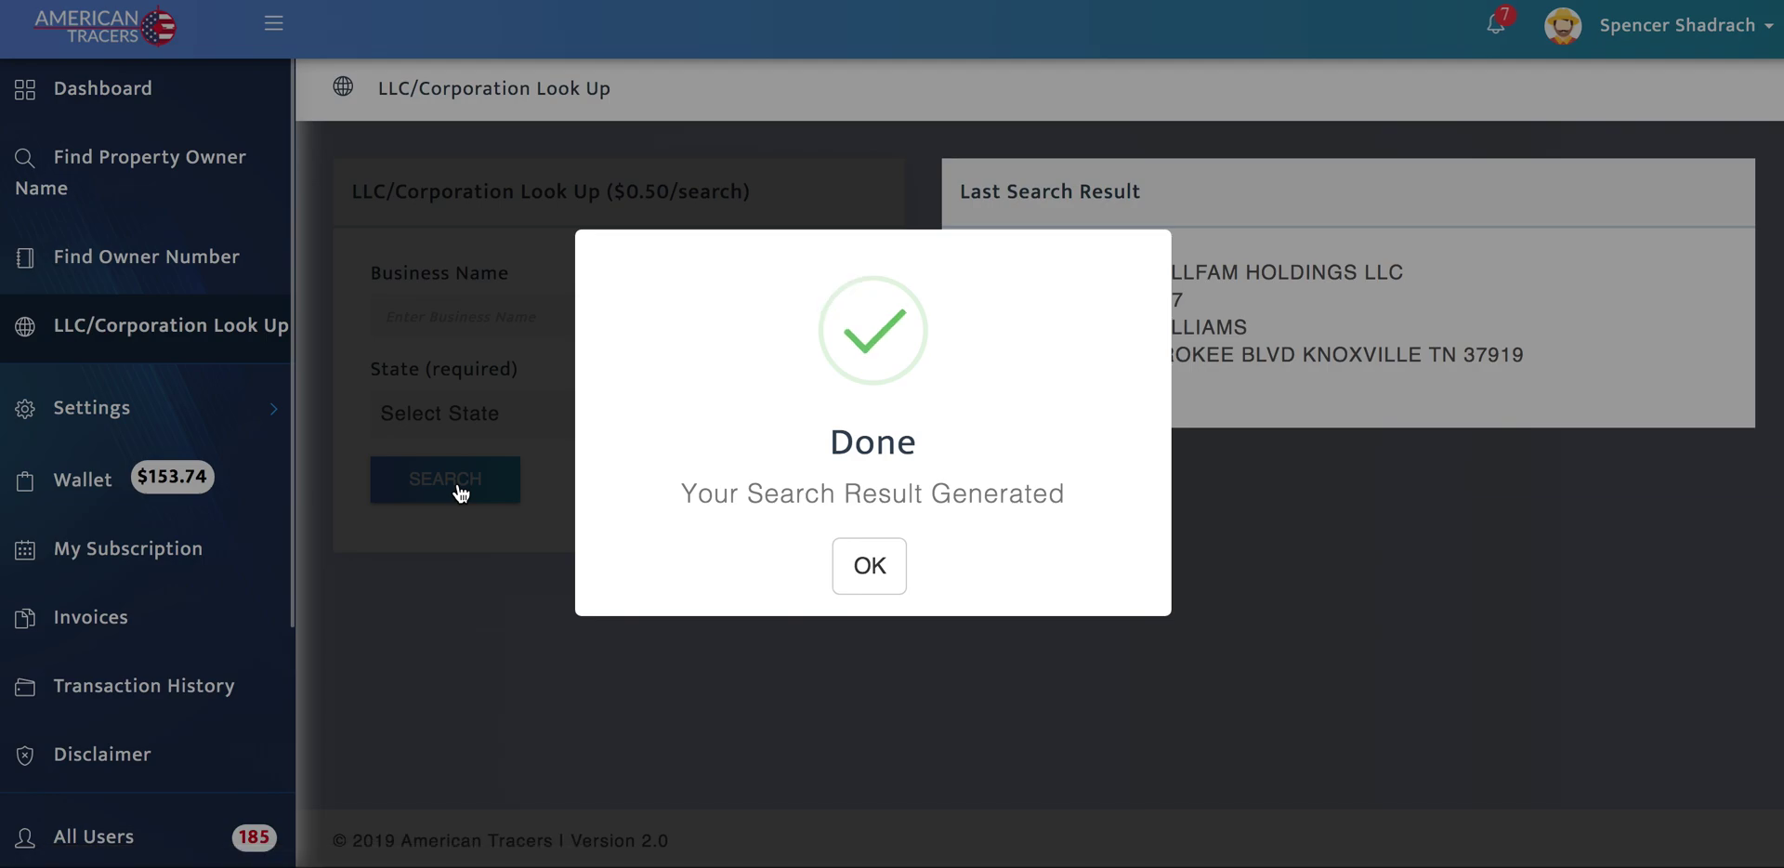
{"action": "left_click", "coordinate": [864, 567]}
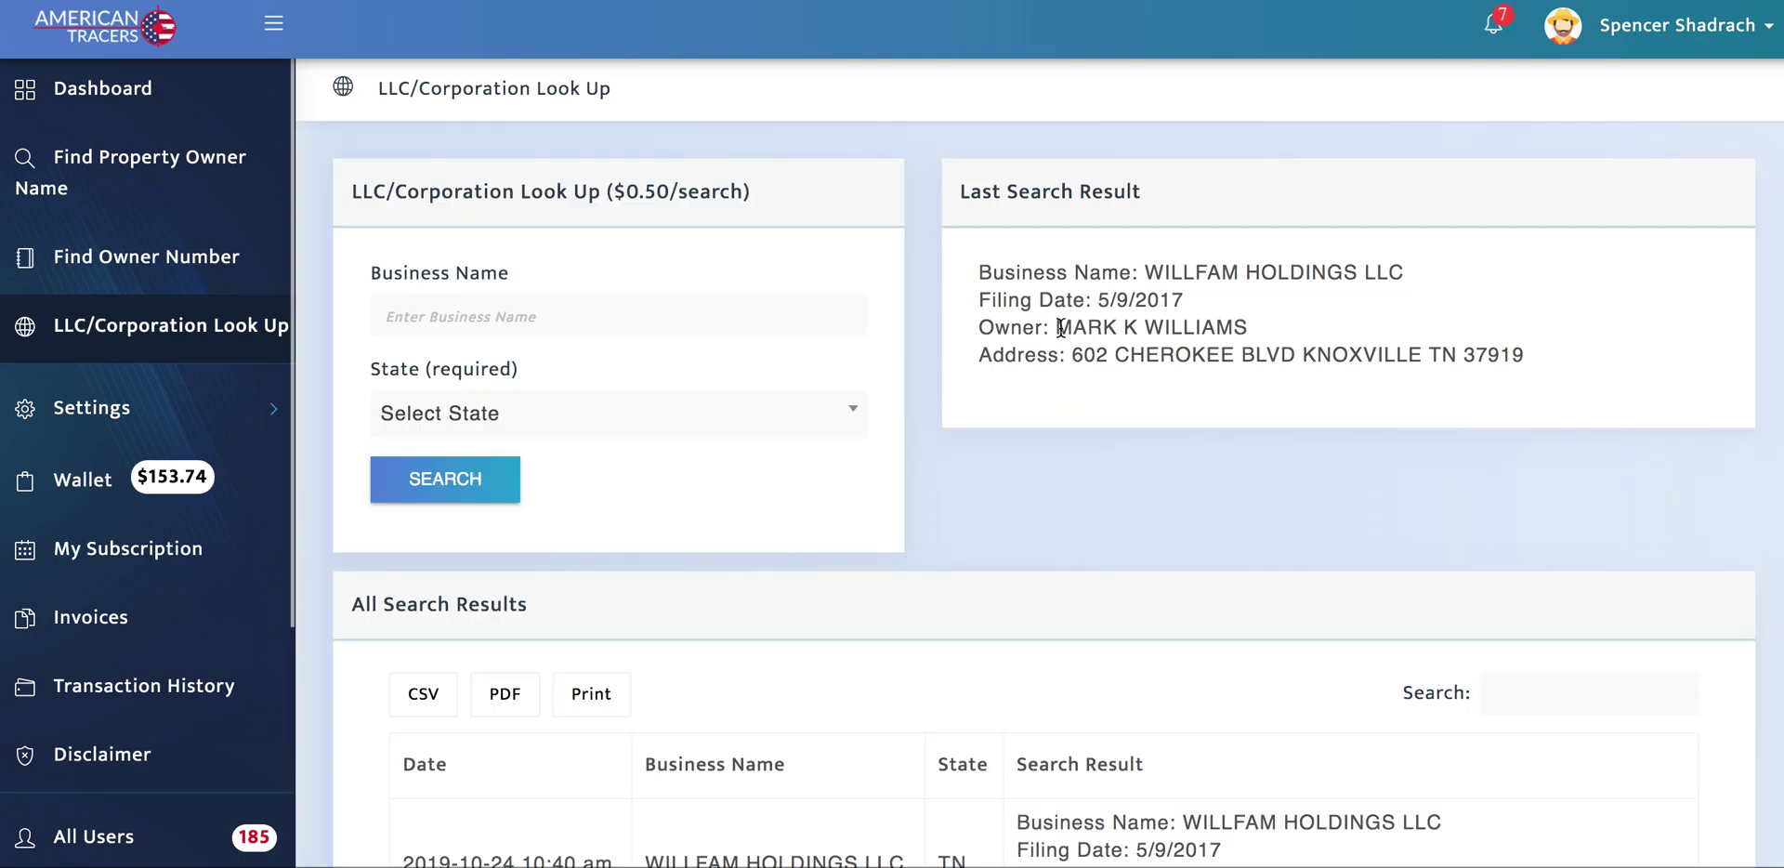
Step: On the owner-number search form, enter the LLC owner's first name, middle initial and last name
{"action": "left_click", "coordinate": [142, 259]}
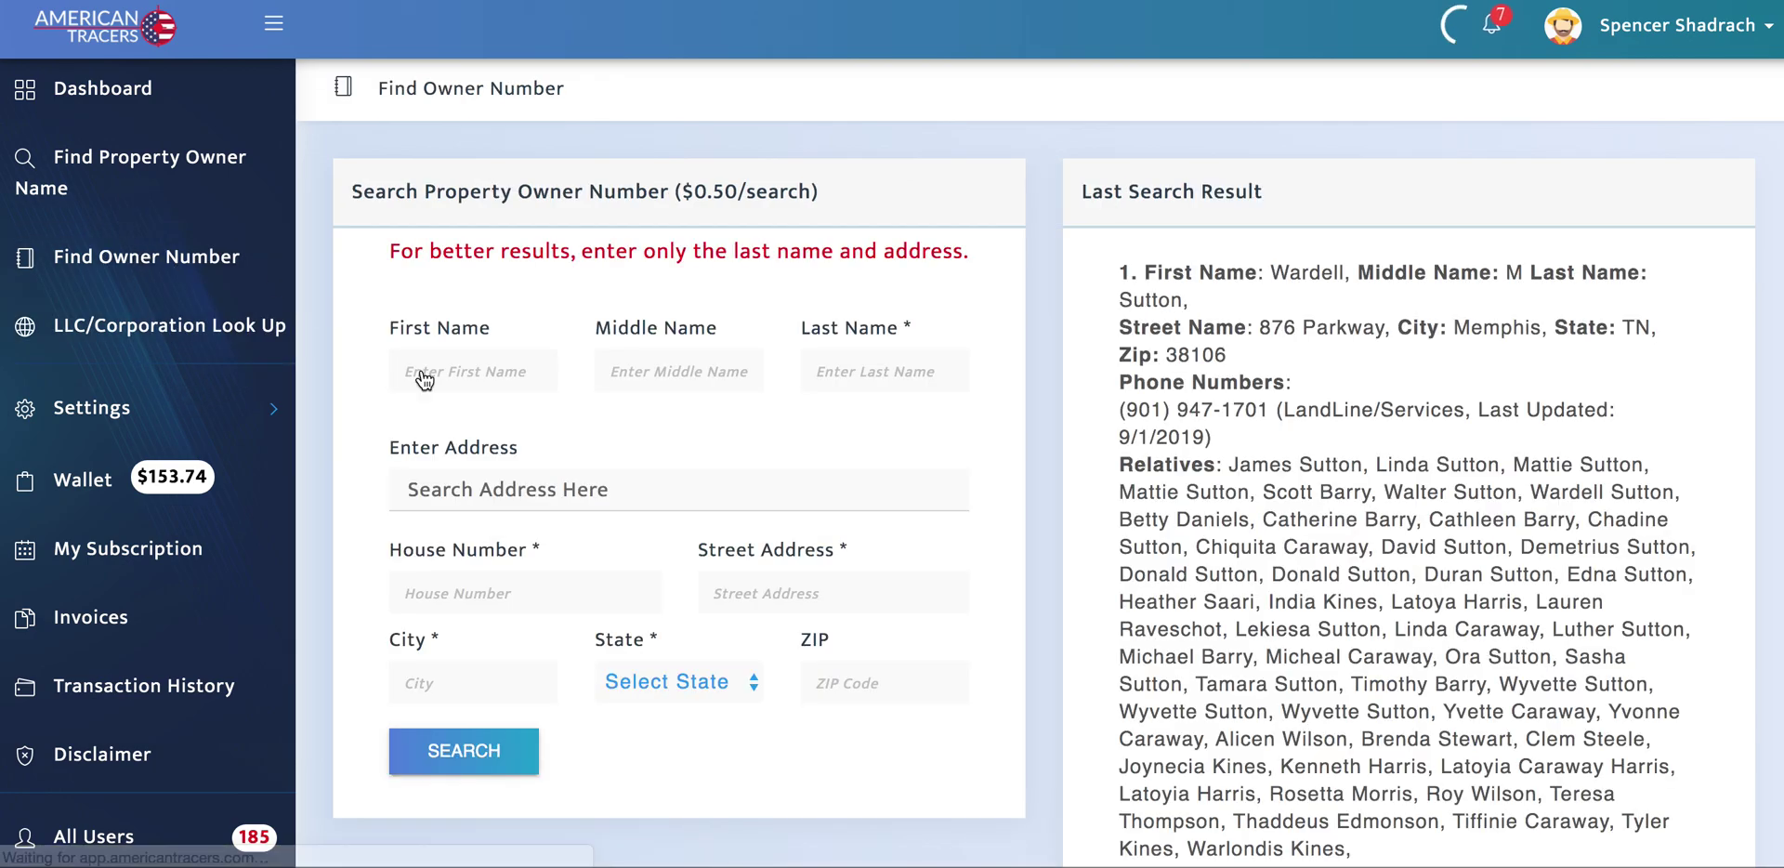
{"action": "left_click", "coordinate": [464, 368]}
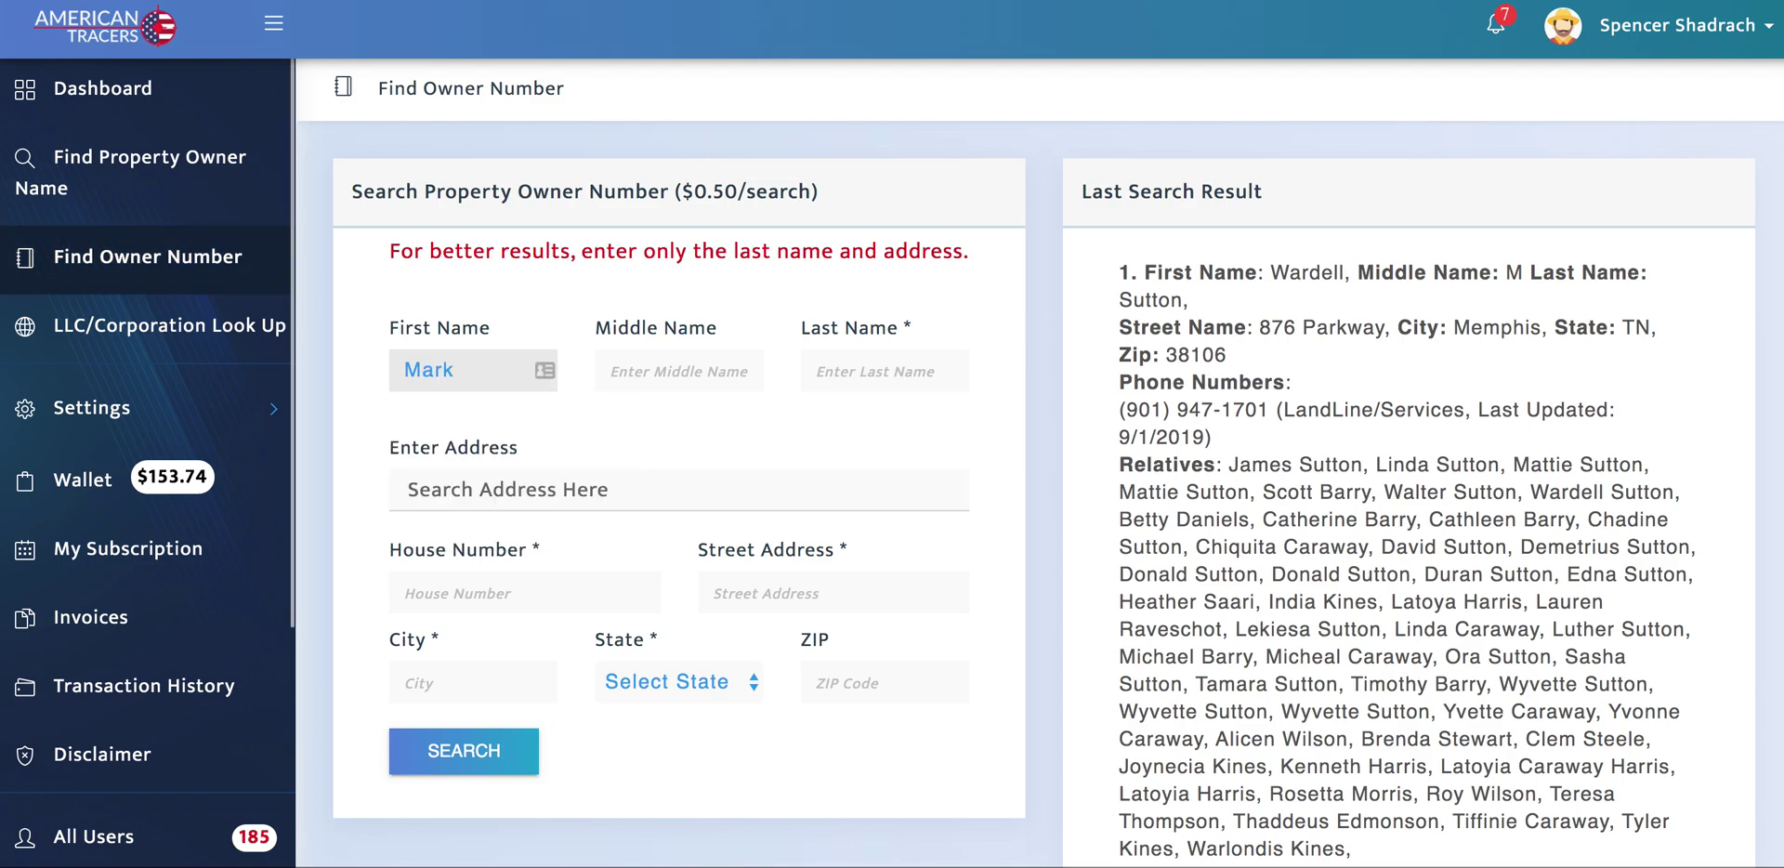
{"action": "key", "text": "Tab"}
{"action": "key", "text": "Tab"}
Step: Clear the company name pasted into the address field, leaving it empty
{"action": "key", "text": "Tab"}
{"action": "key", "text": "ctrl+v"}
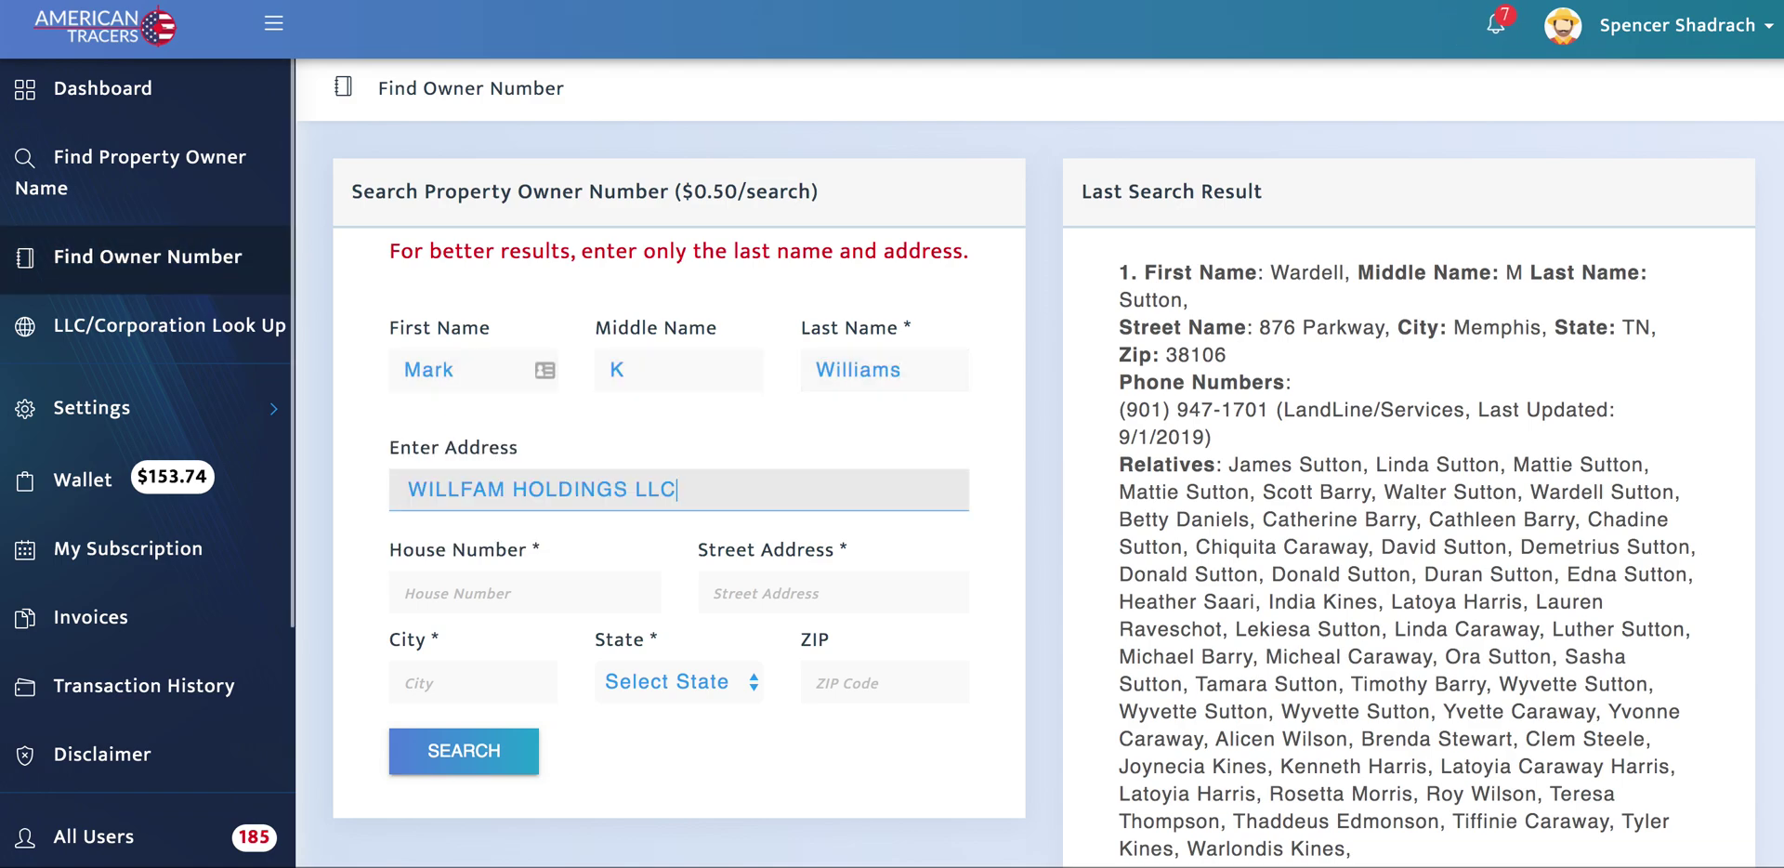
{"action": "triple_click", "coordinate": [651, 495]}
{"action": "key", "text": "BackSpace"}
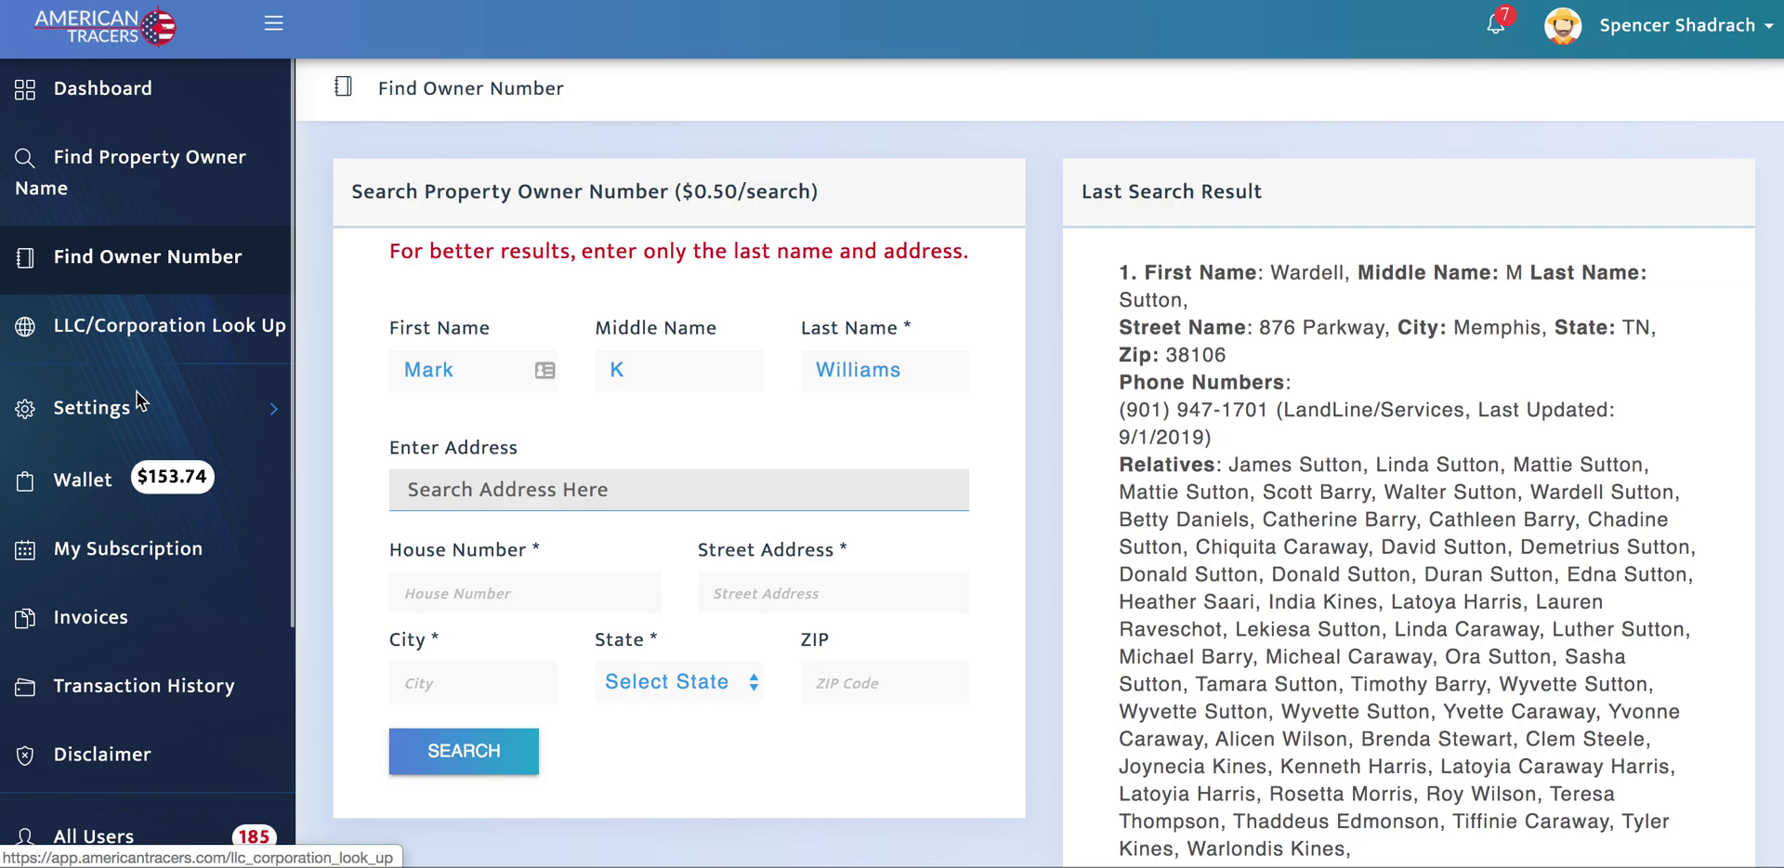
Step: Copy the WILLFAM HOLDINGS LLC Knoxville address from the LLC/Corporation Look Up results
{"action": "left_click", "coordinate": [128, 335]}
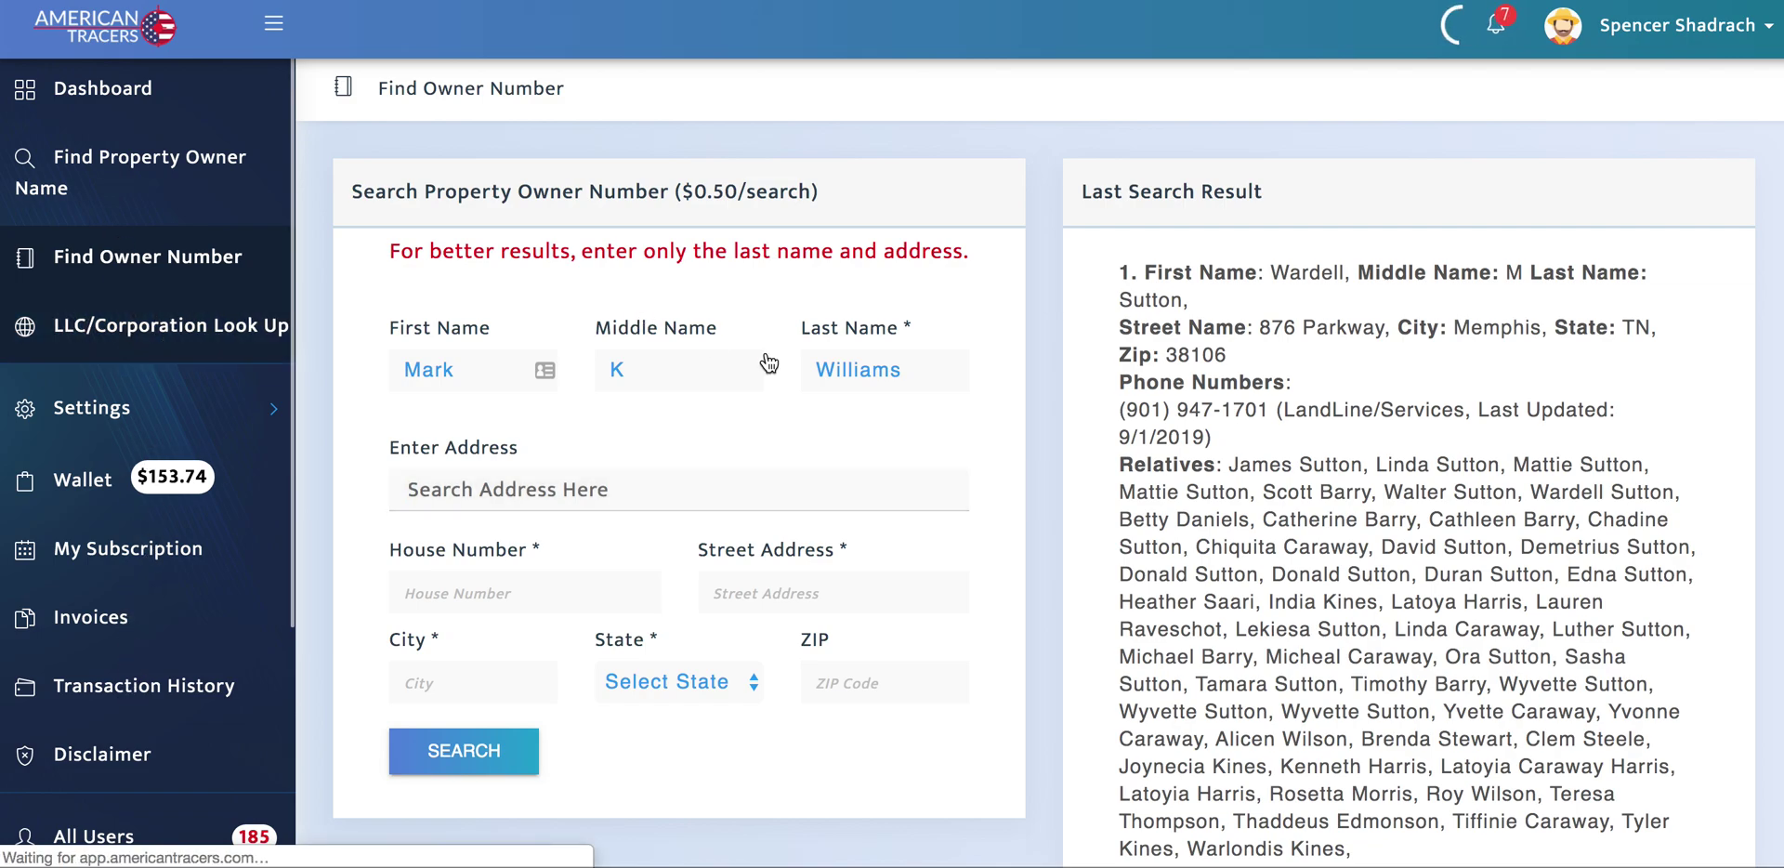
{"action": "scroll", "coordinate": [952, 470], "scroll_direction": "down", "scroll_amount": 2}
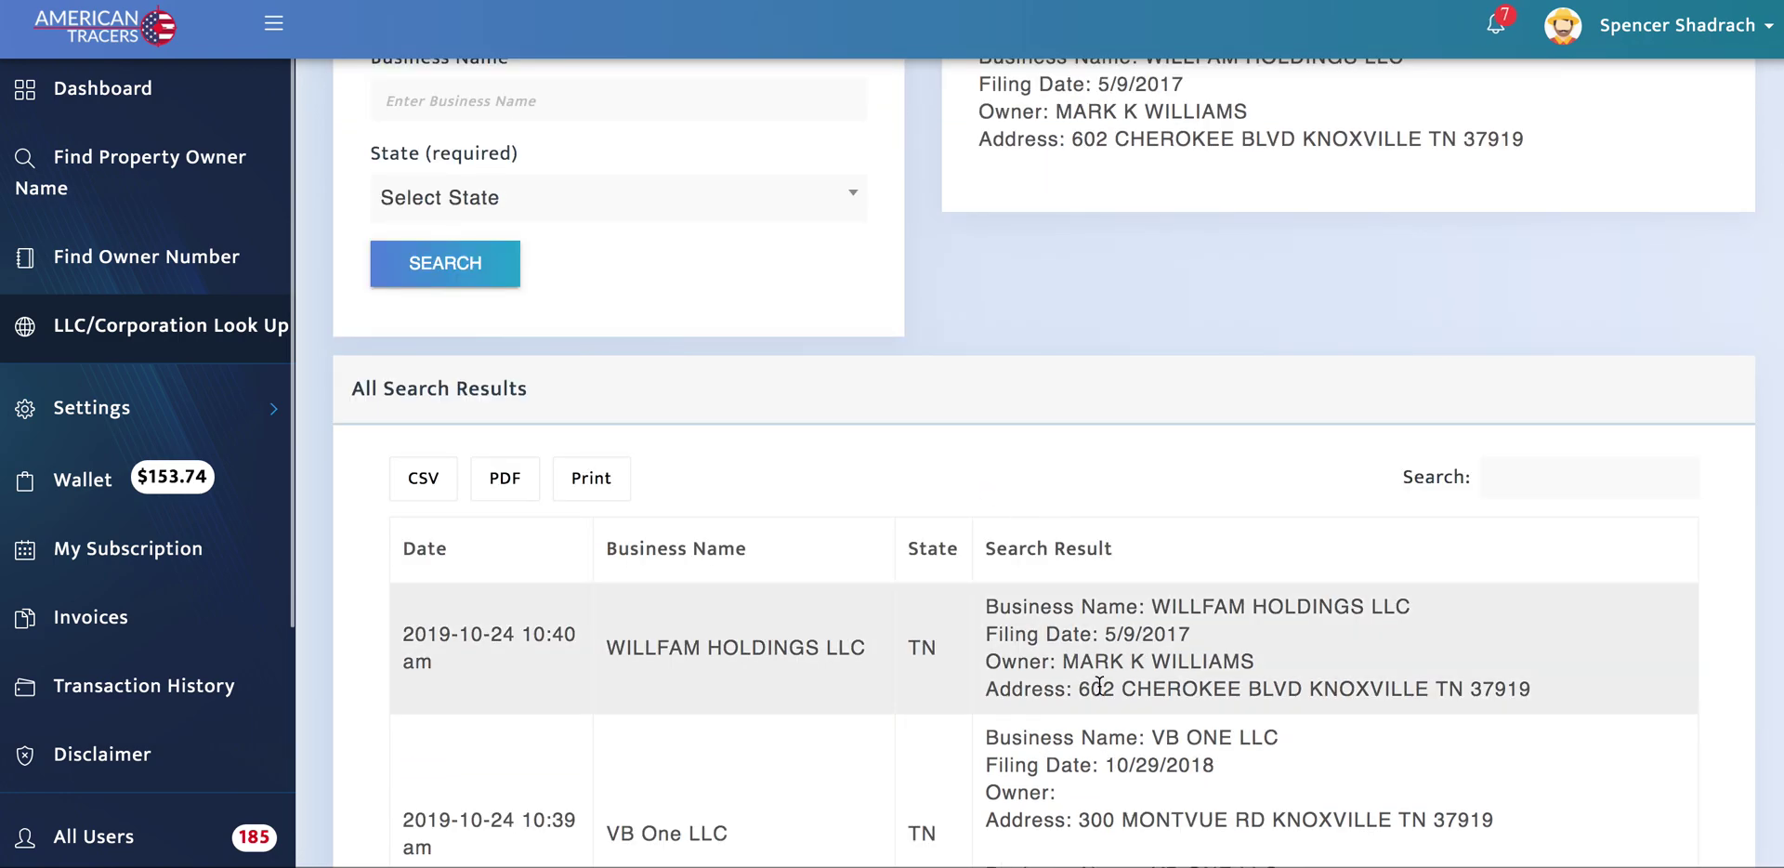
{"action": "left_click_drag", "start_coordinate": [1084, 690], "coordinate": [1528, 691]}
{"action": "key", "text": "ctrl+c"}
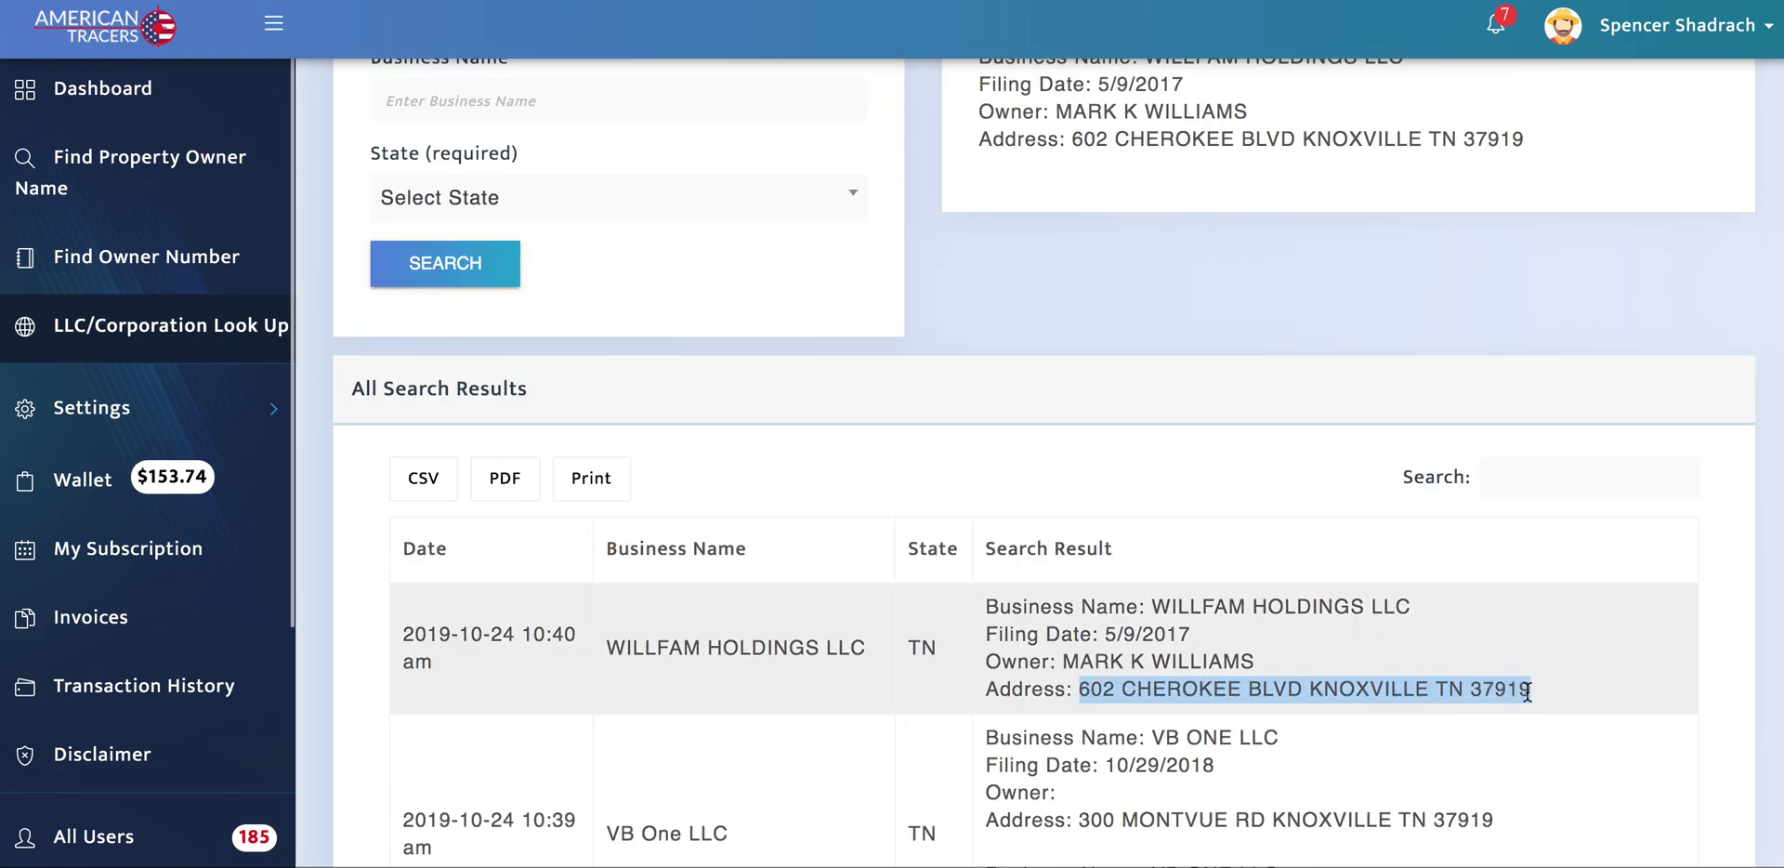
{"action": "scroll", "coordinate": [1195, 464], "scroll_direction": "up", "scroll_amount": 2}
Step: Run an owner-number search with the owner's first and last name and the pasted company address
{"action": "left_click", "coordinate": [162, 165]}
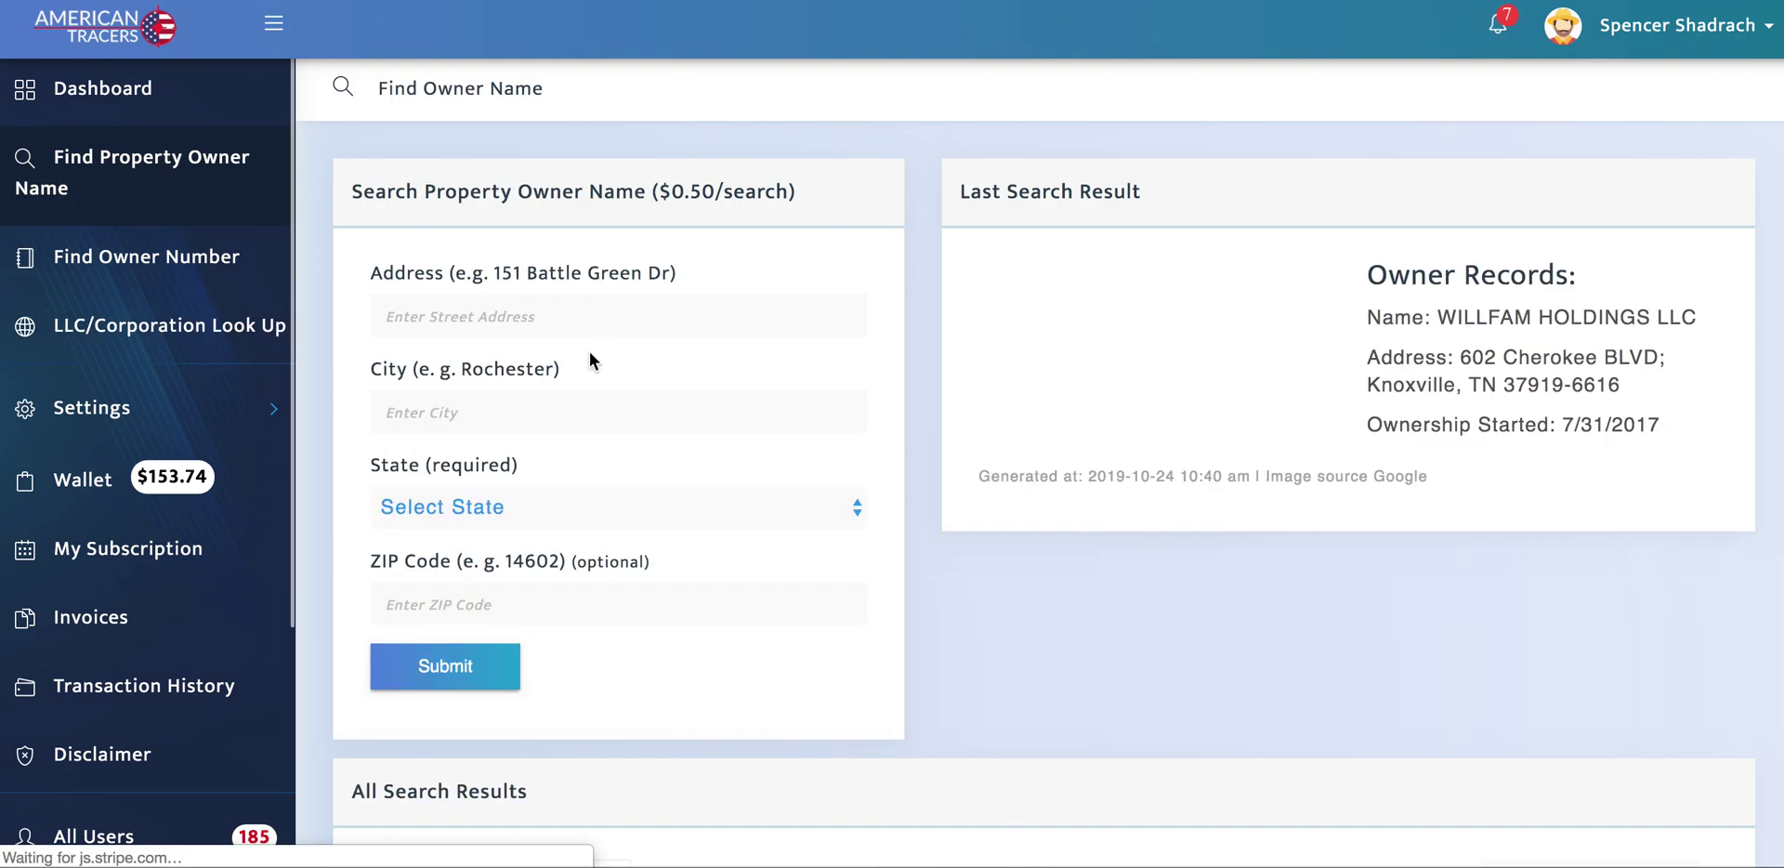
{"action": "left_click", "coordinate": [111, 256]}
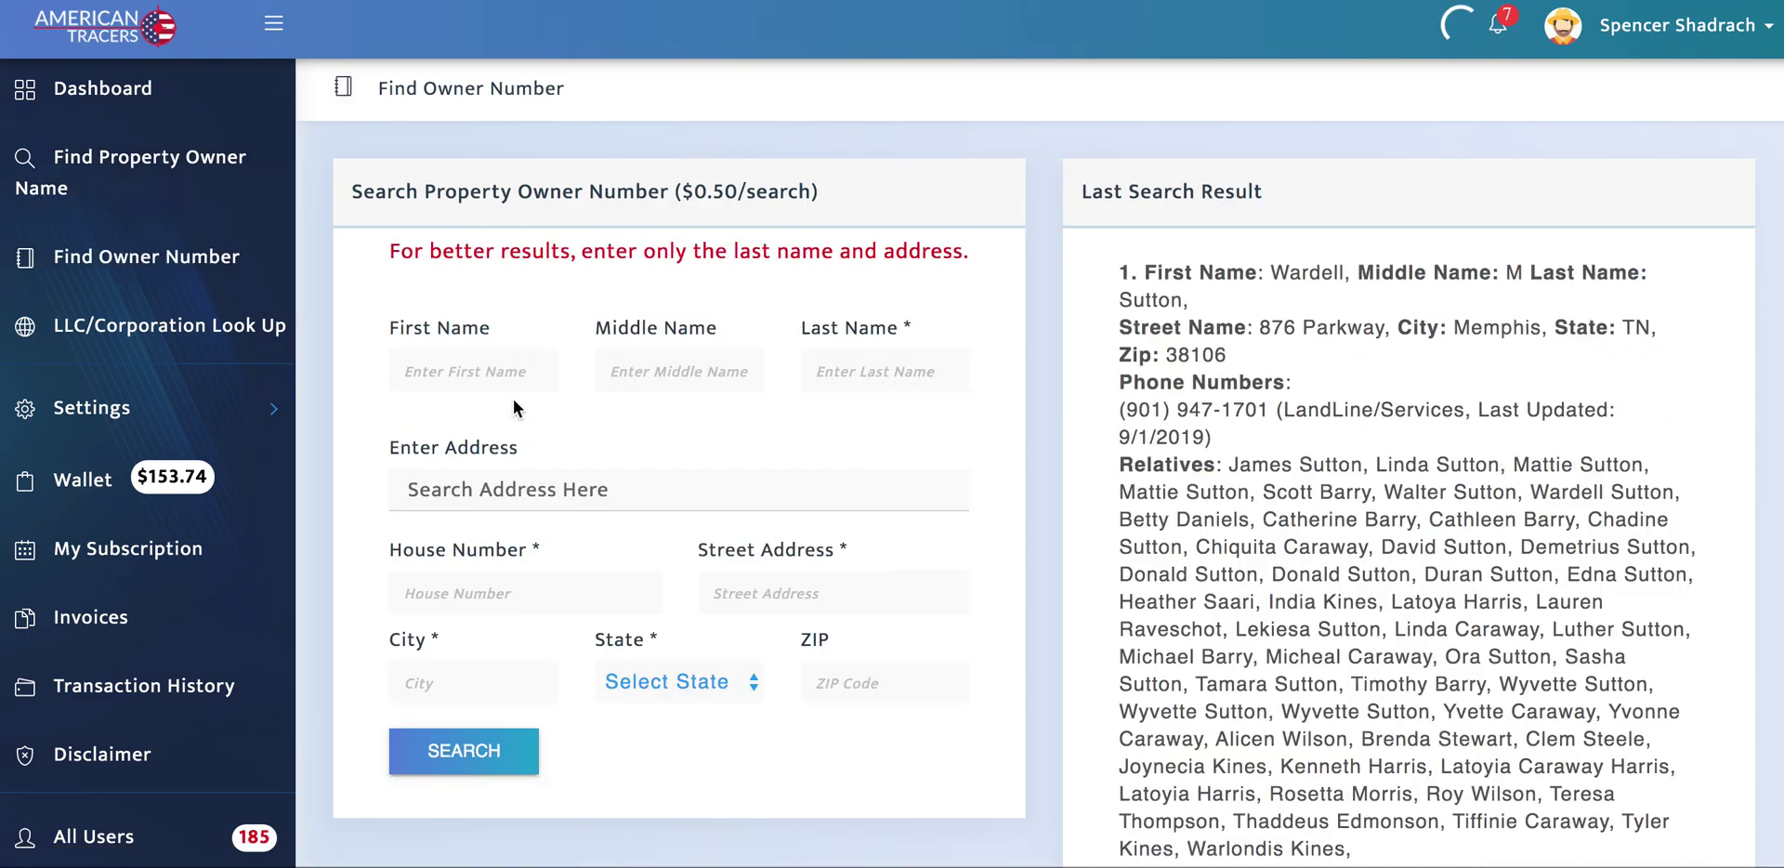
{"action": "left_click", "coordinate": [507, 373]}
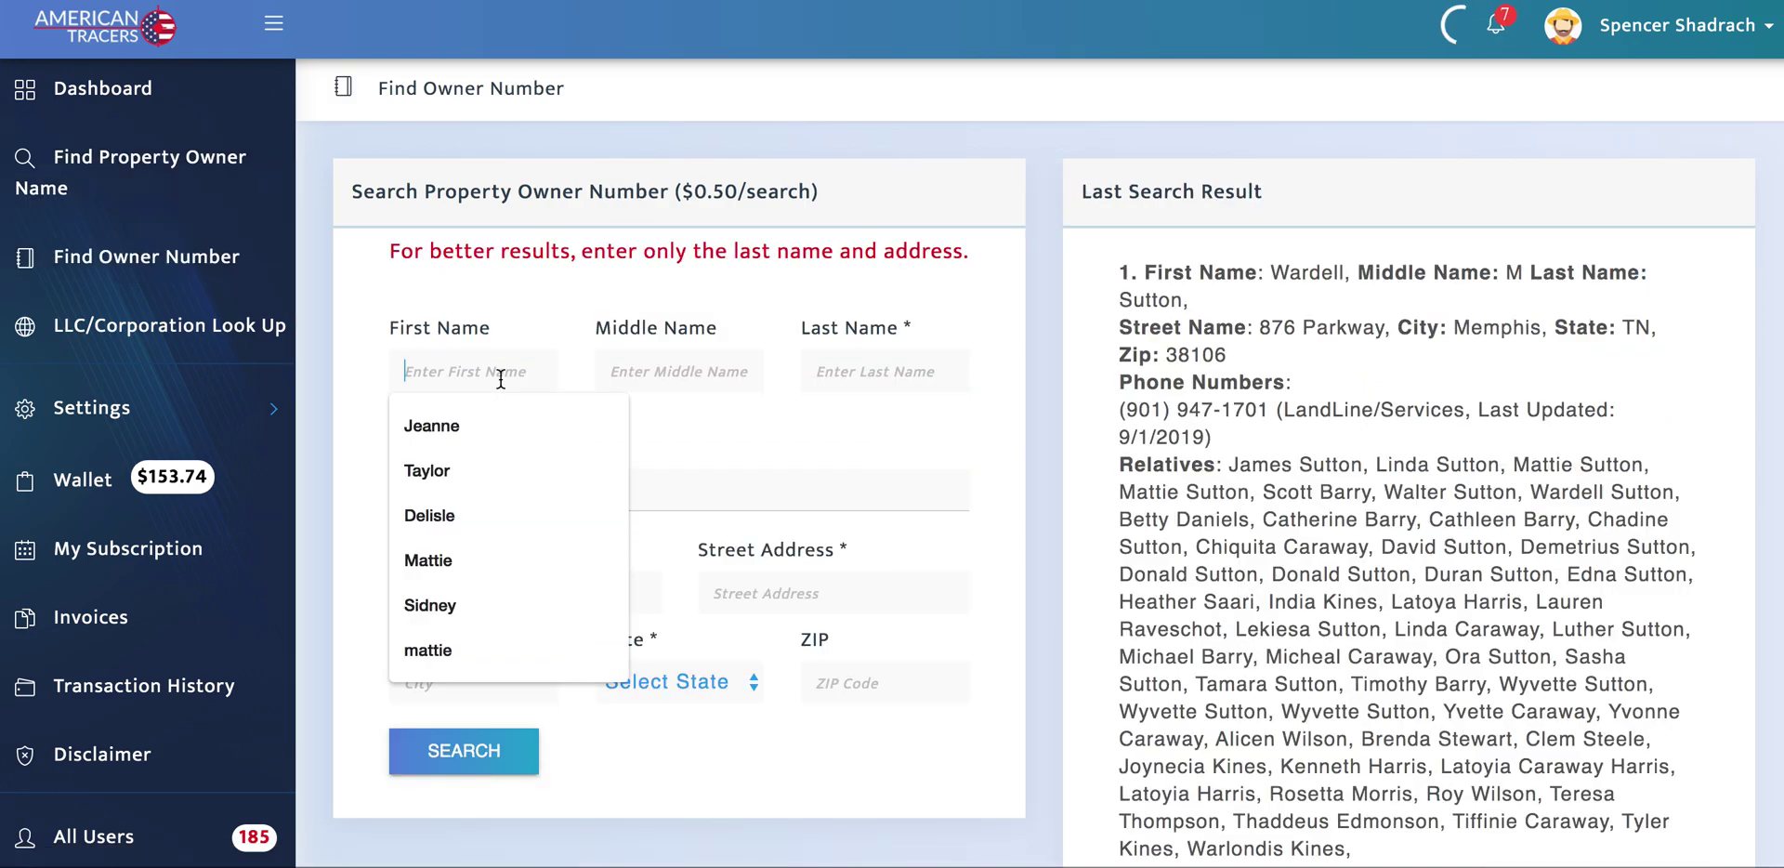
{"action": "key", "text": "Tab"}
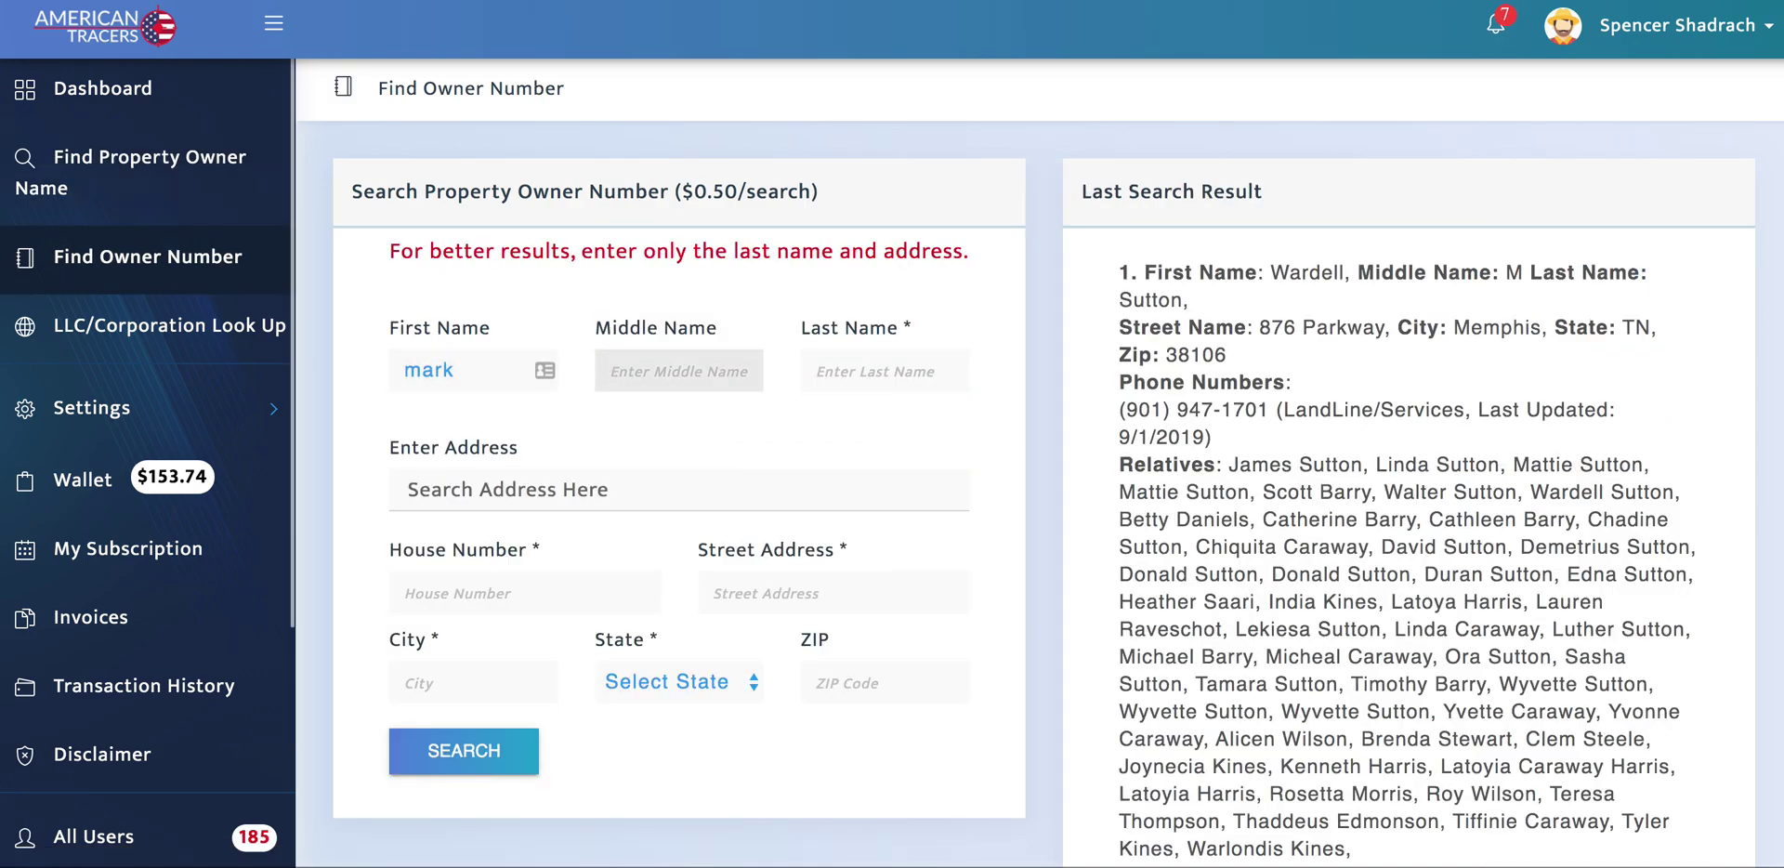
{"action": "key", "text": "Tab"}
{"action": "key", "text": "Tab"}
{"action": "key", "text": "ctrl+v"}
{"action": "left_click", "coordinate": [667, 539]}
{"action": "left_click", "coordinate": [470, 749]}
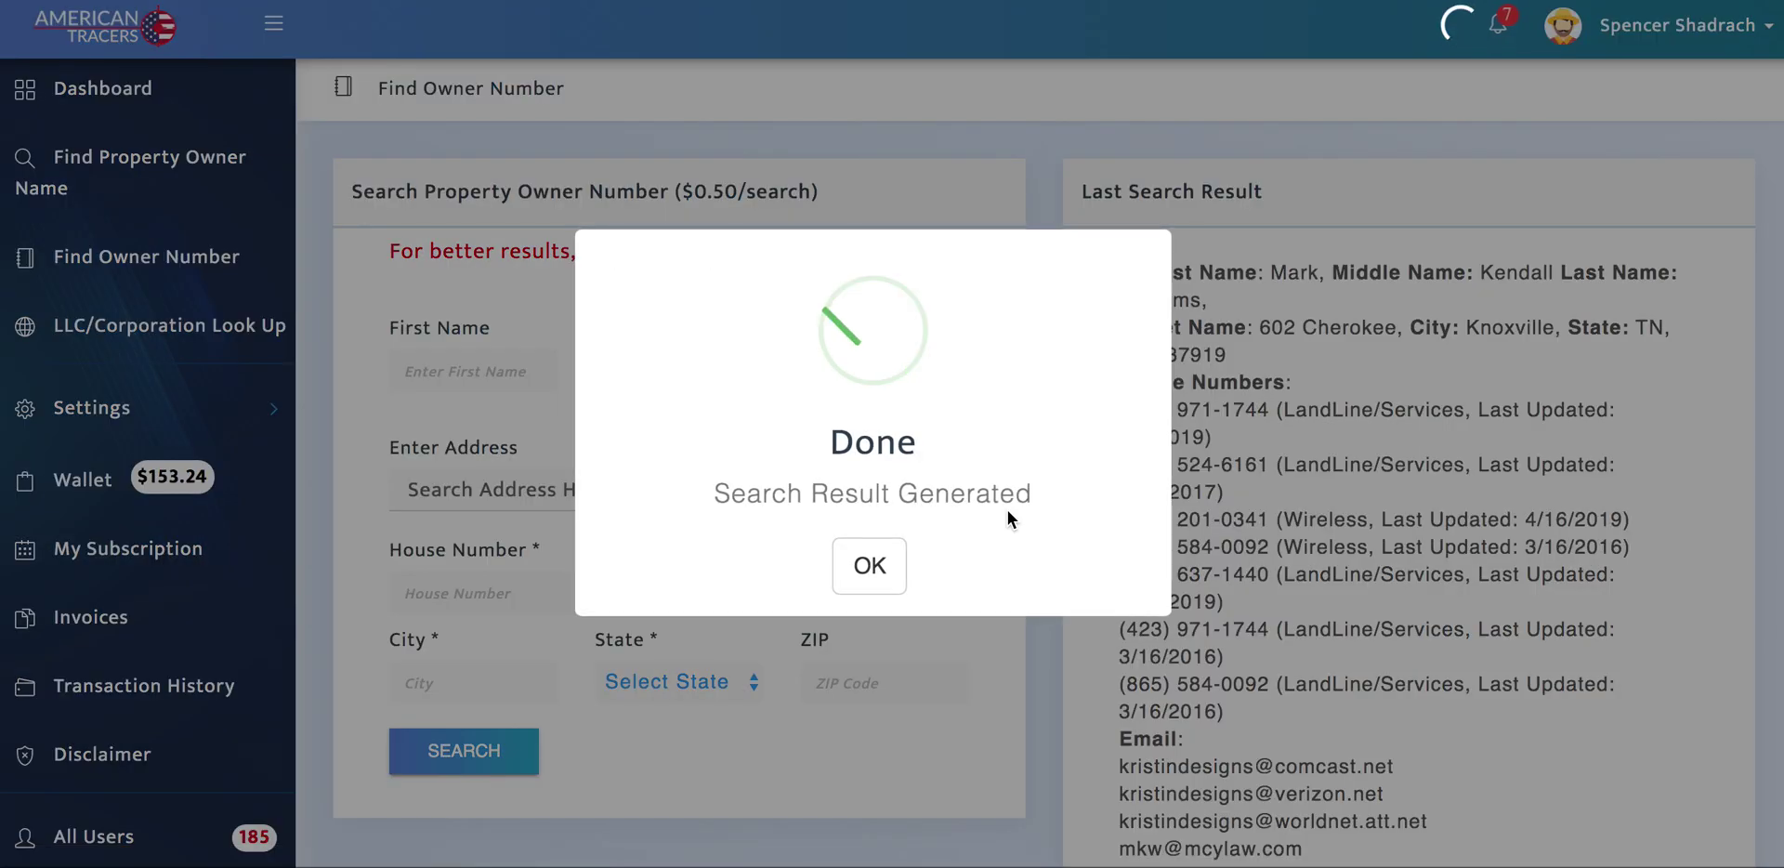
Step: Dismiss the search-complete message and scroll through the Last Search Result
{"action": "left_click", "coordinate": [892, 558]}
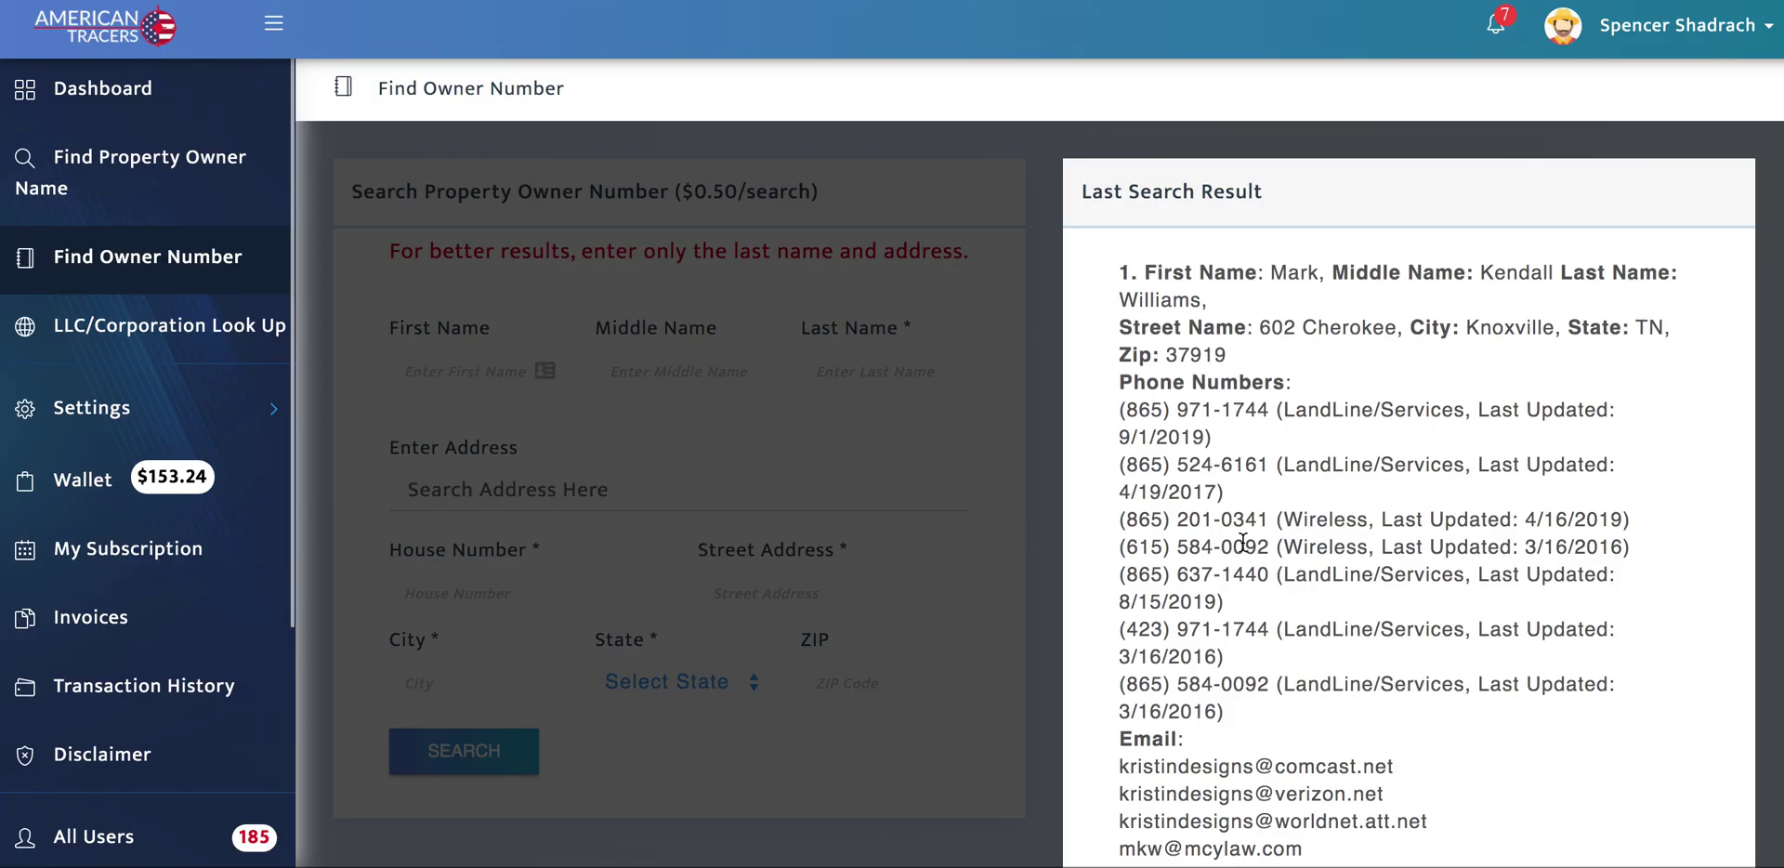
{"action": "scroll", "coordinate": [1371, 562], "scroll_direction": "down", "scroll_amount": 3}
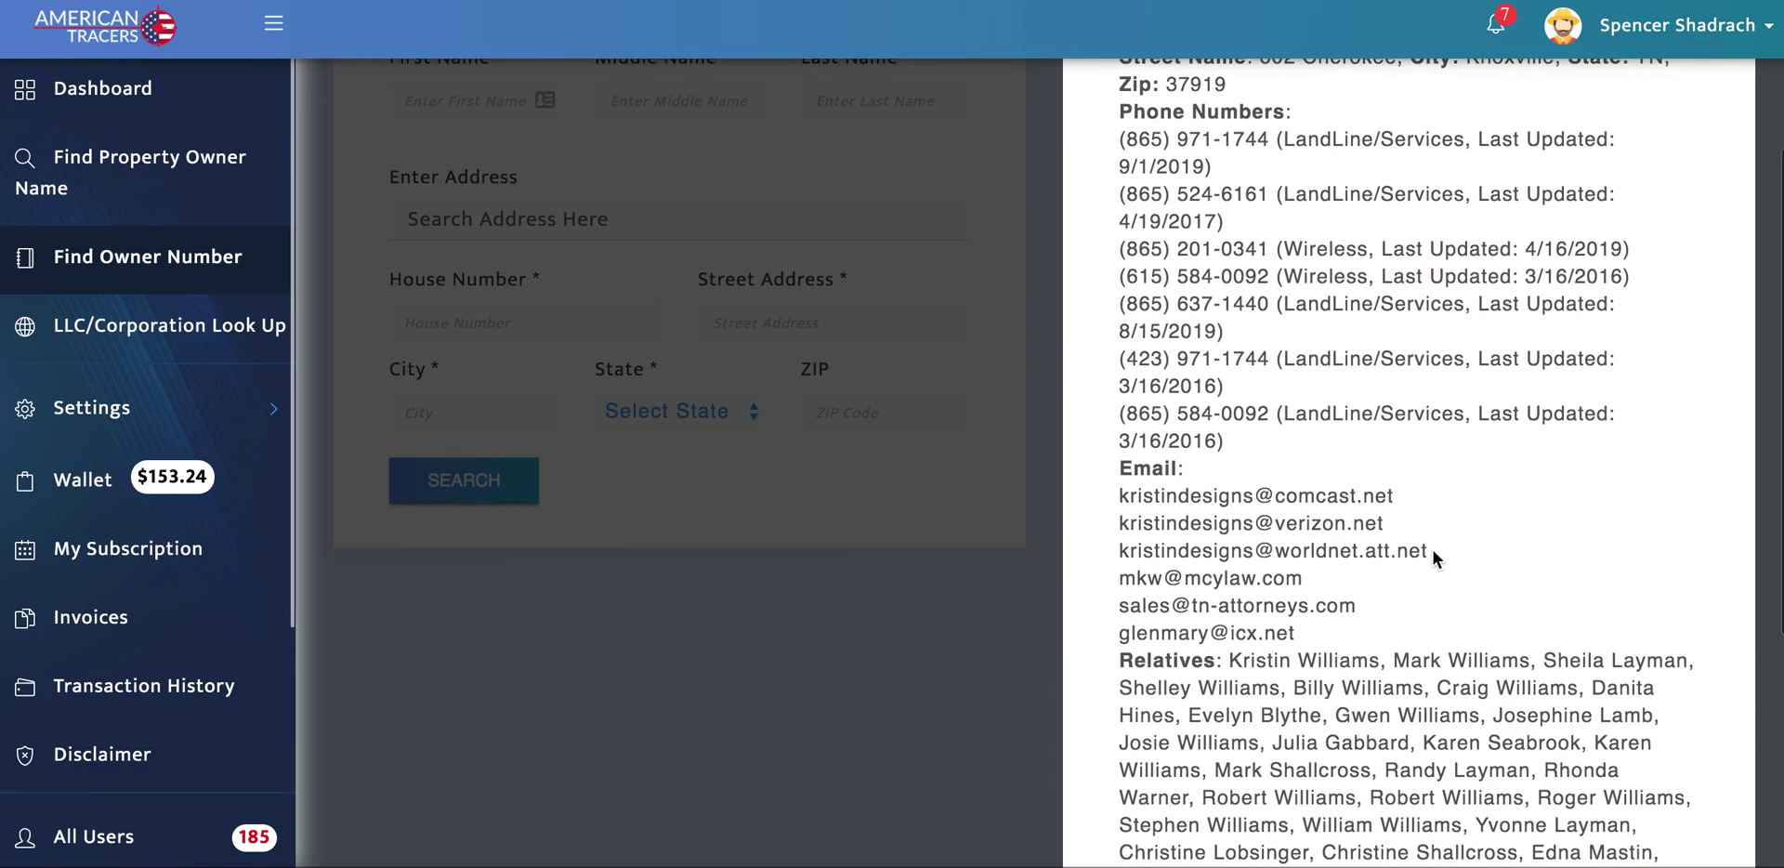
{"action": "scroll", "coordinate": [1485, 561], "scroll_direction": "down", "scroll_amount": 4}
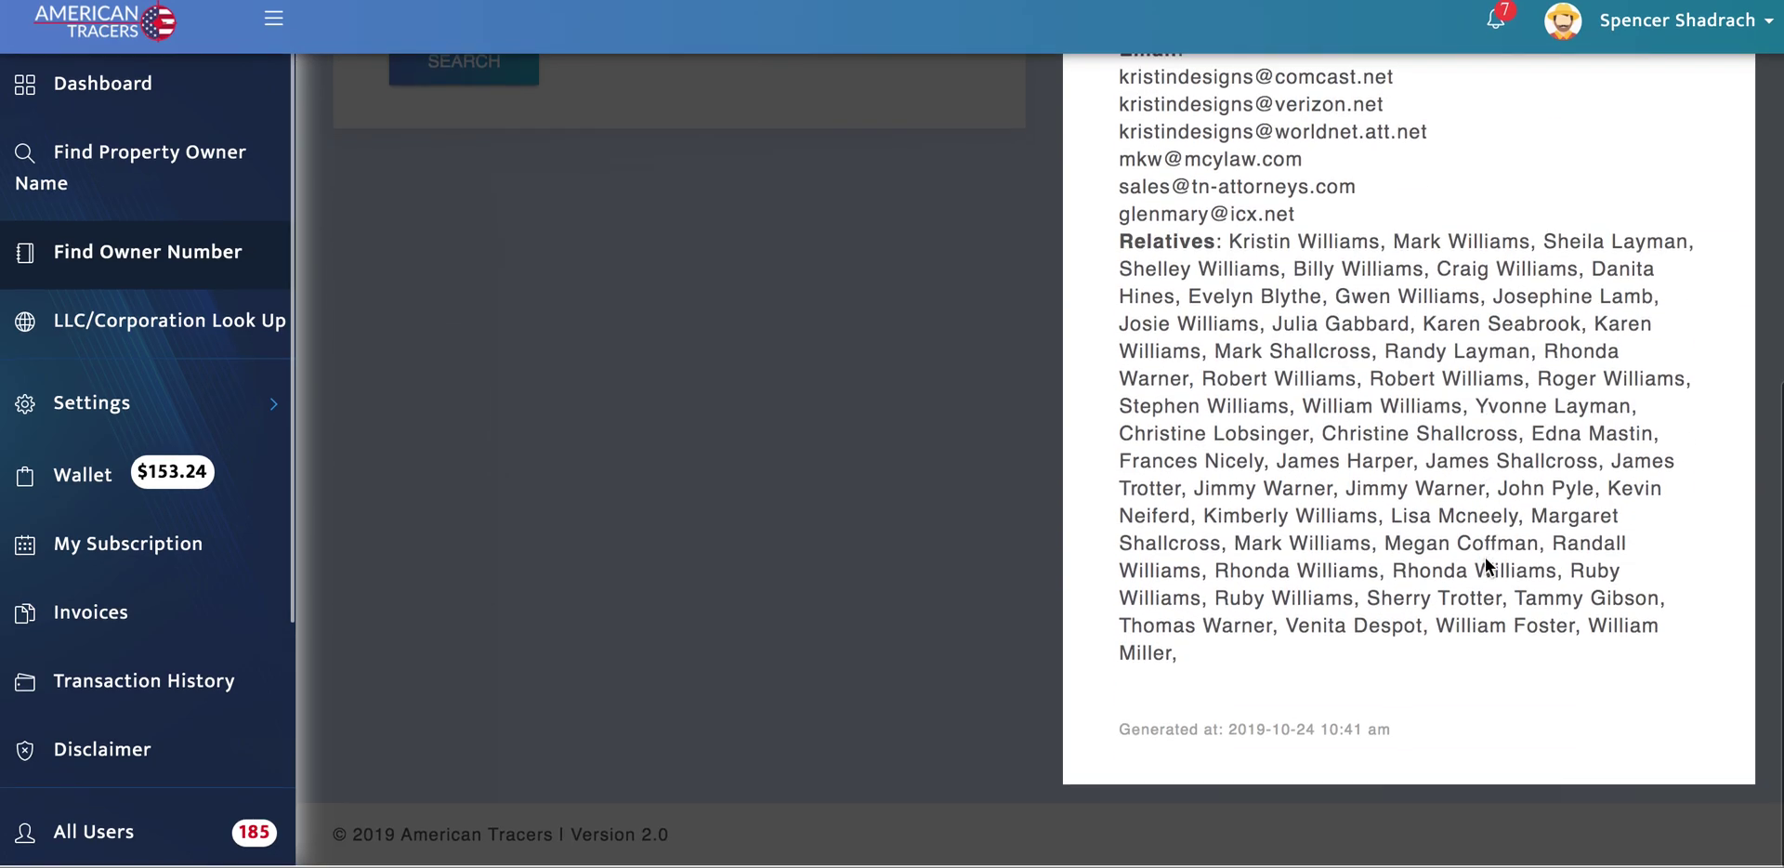
{"action": "scroll", "coordinate": [1485, 557], "scroll_direction": "up", "scroll_amount": 7}
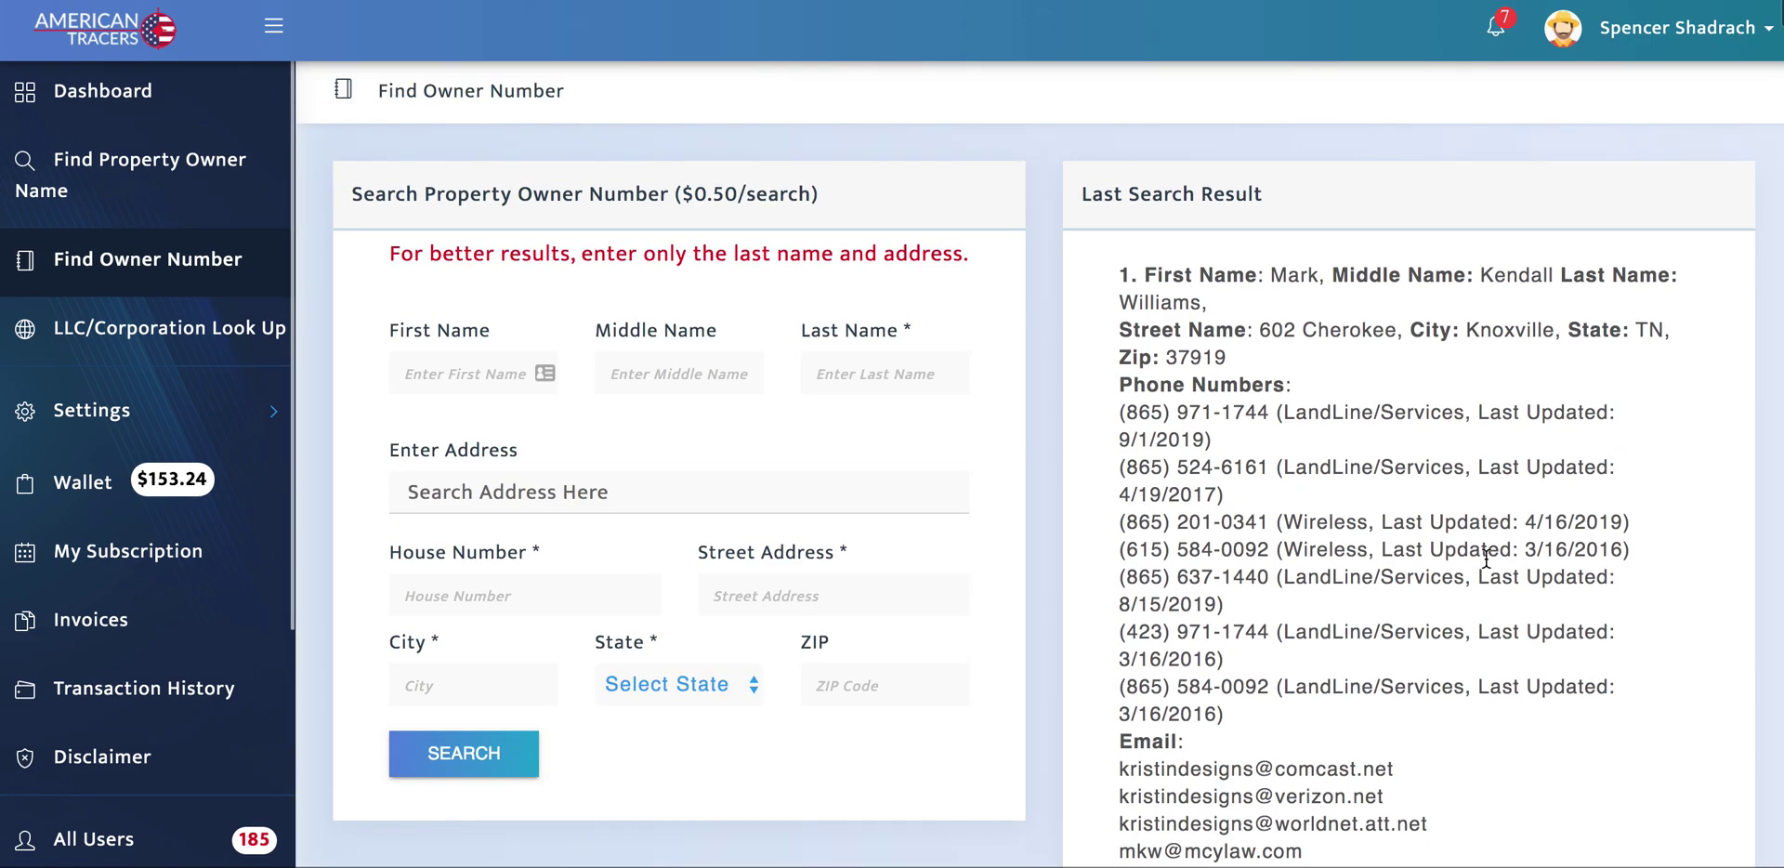
Step: Select the first three phone number entries, including the wireless one, then clear the selection
{"action": "left_click_drag", "start_coordinate": [1122, 414], "coordinate": [1378, 438]}
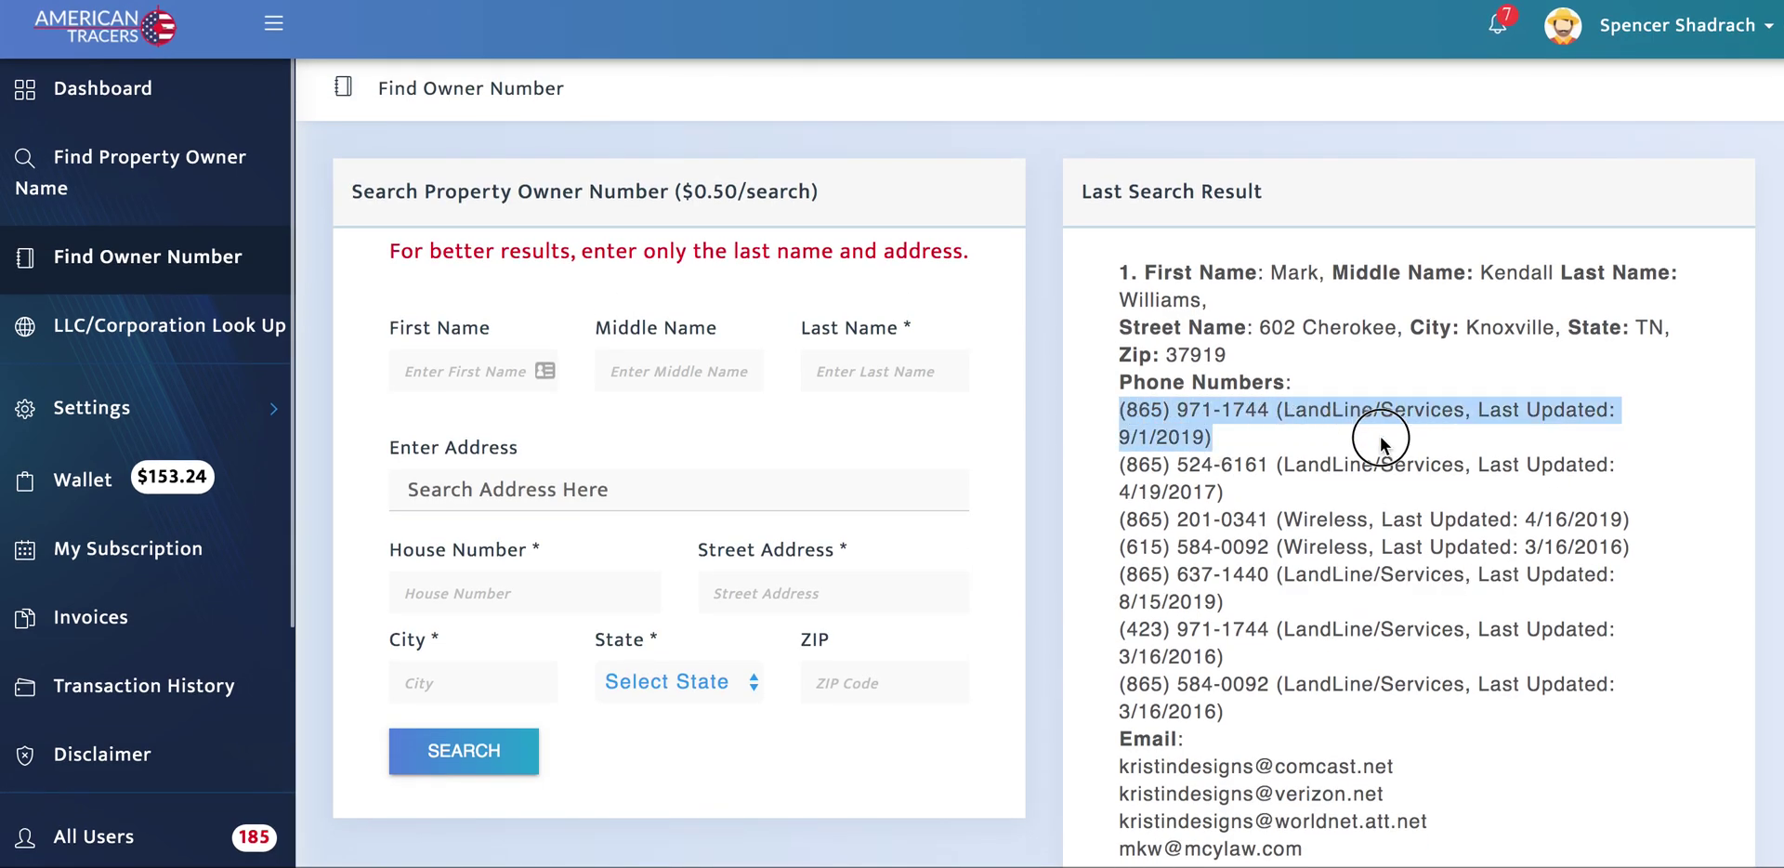
{"action": "left_click_drag", "start_coordinate": [1123, 469], "coordinate": [1287, 484]}
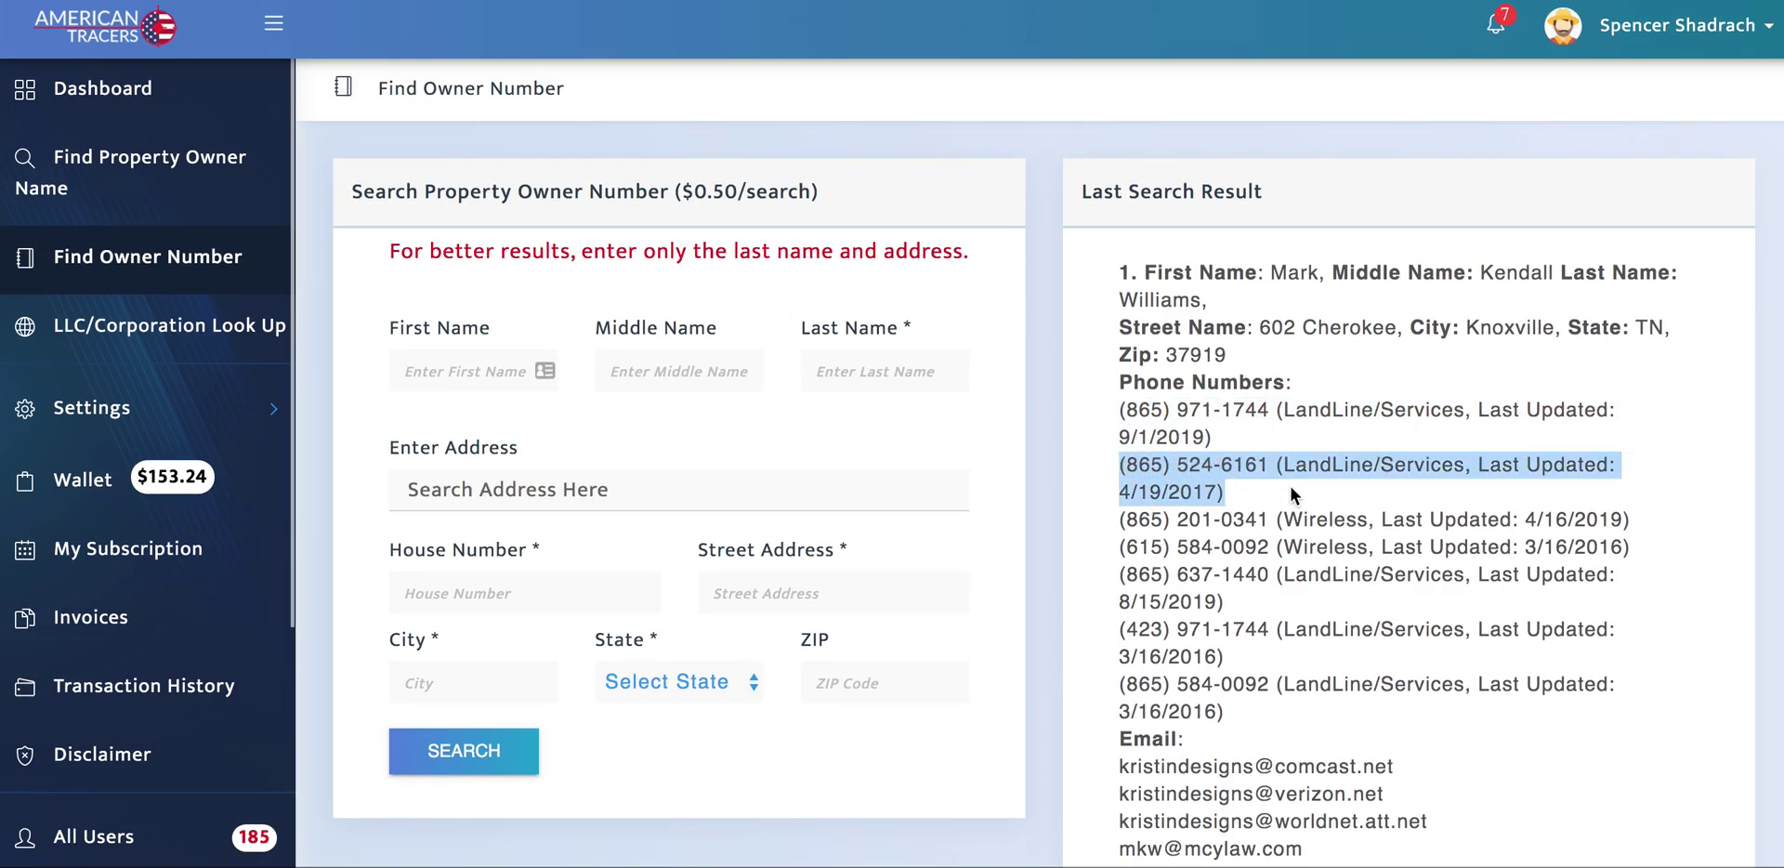
{"action": "left_click_drag", "start_coordinate": [1119, 522], "coordinate": [1640, 519]}
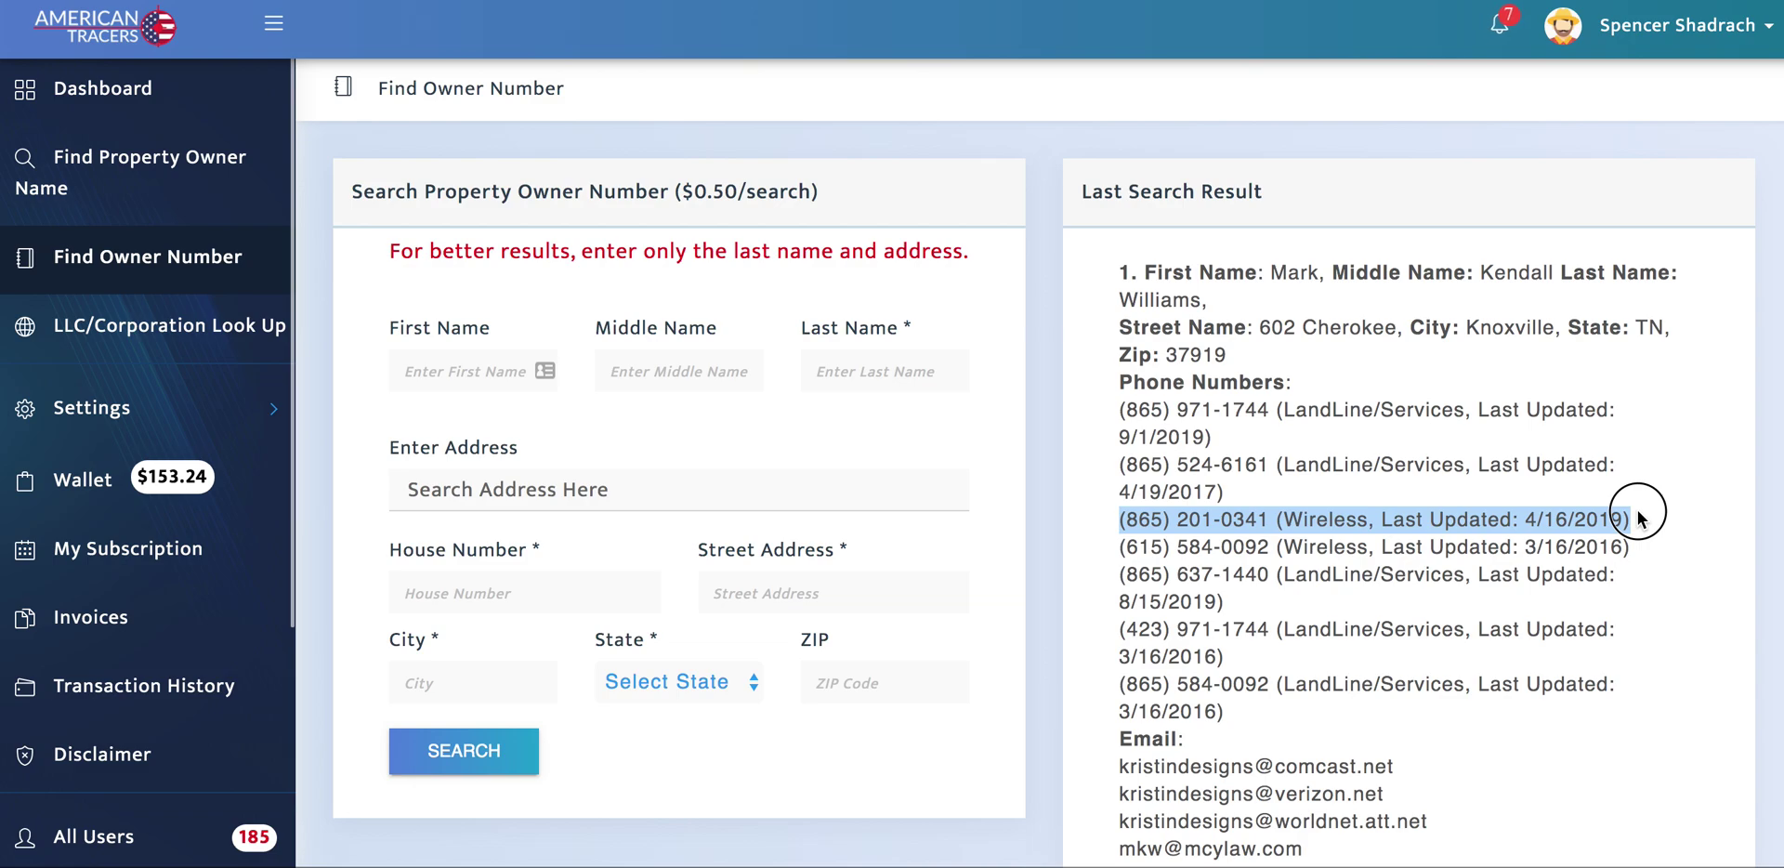
{"action": "scroll", "coordinate": [1456, 537], "scroll_direction": "down", "scroll_amount": 1}
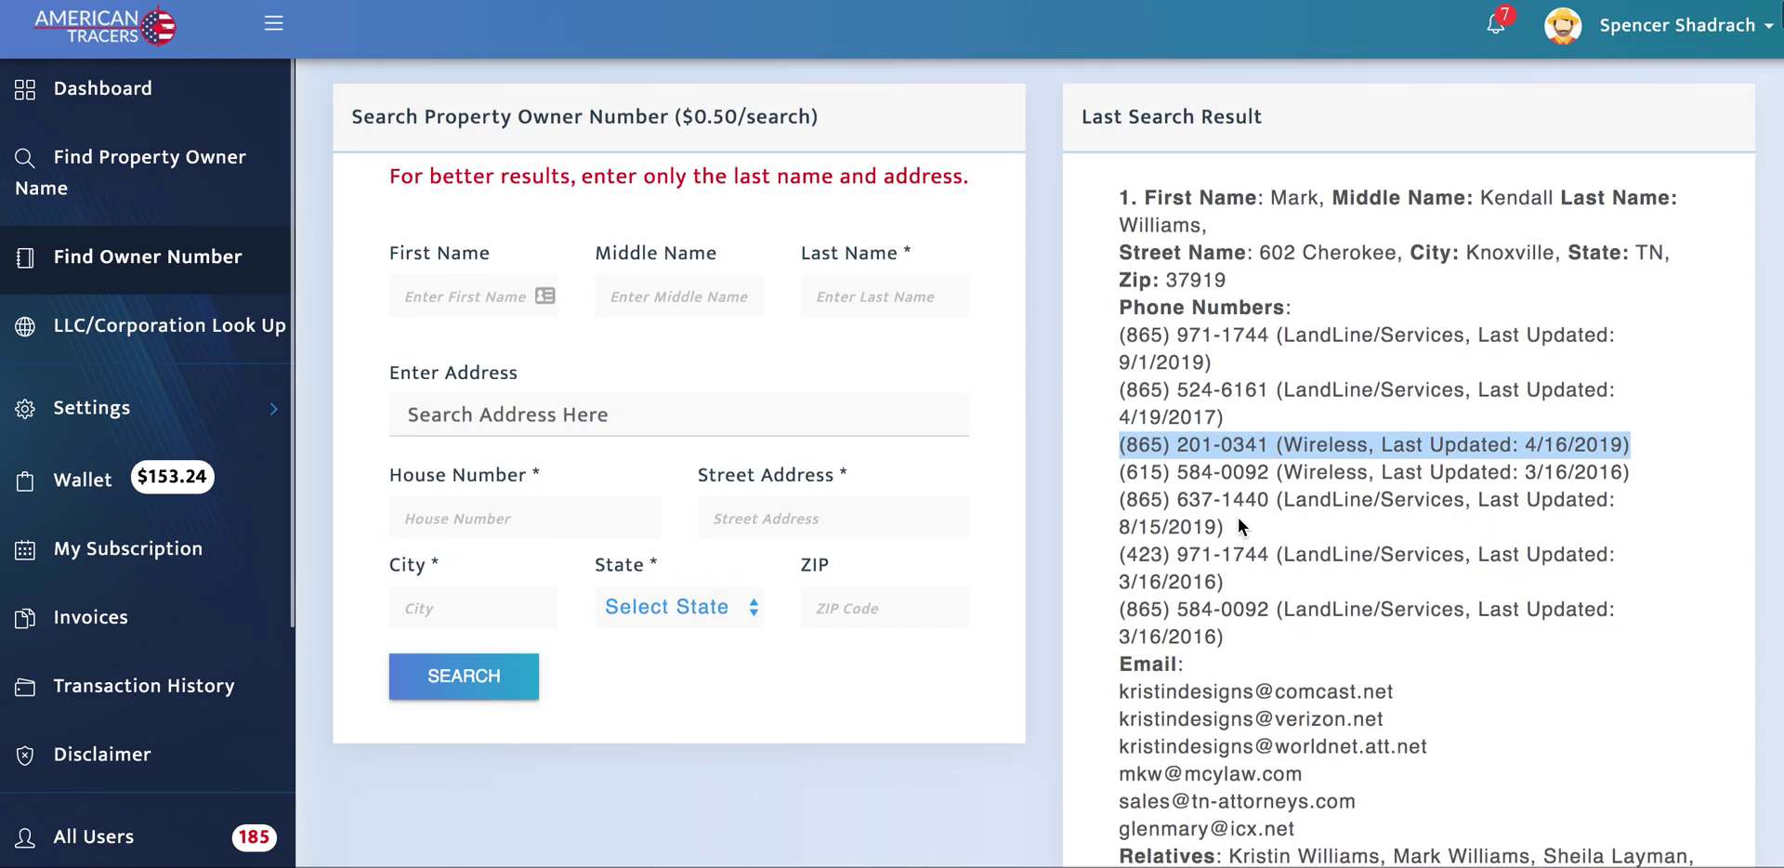
{"action": "left_click", "coordinate": [1104, 450]}
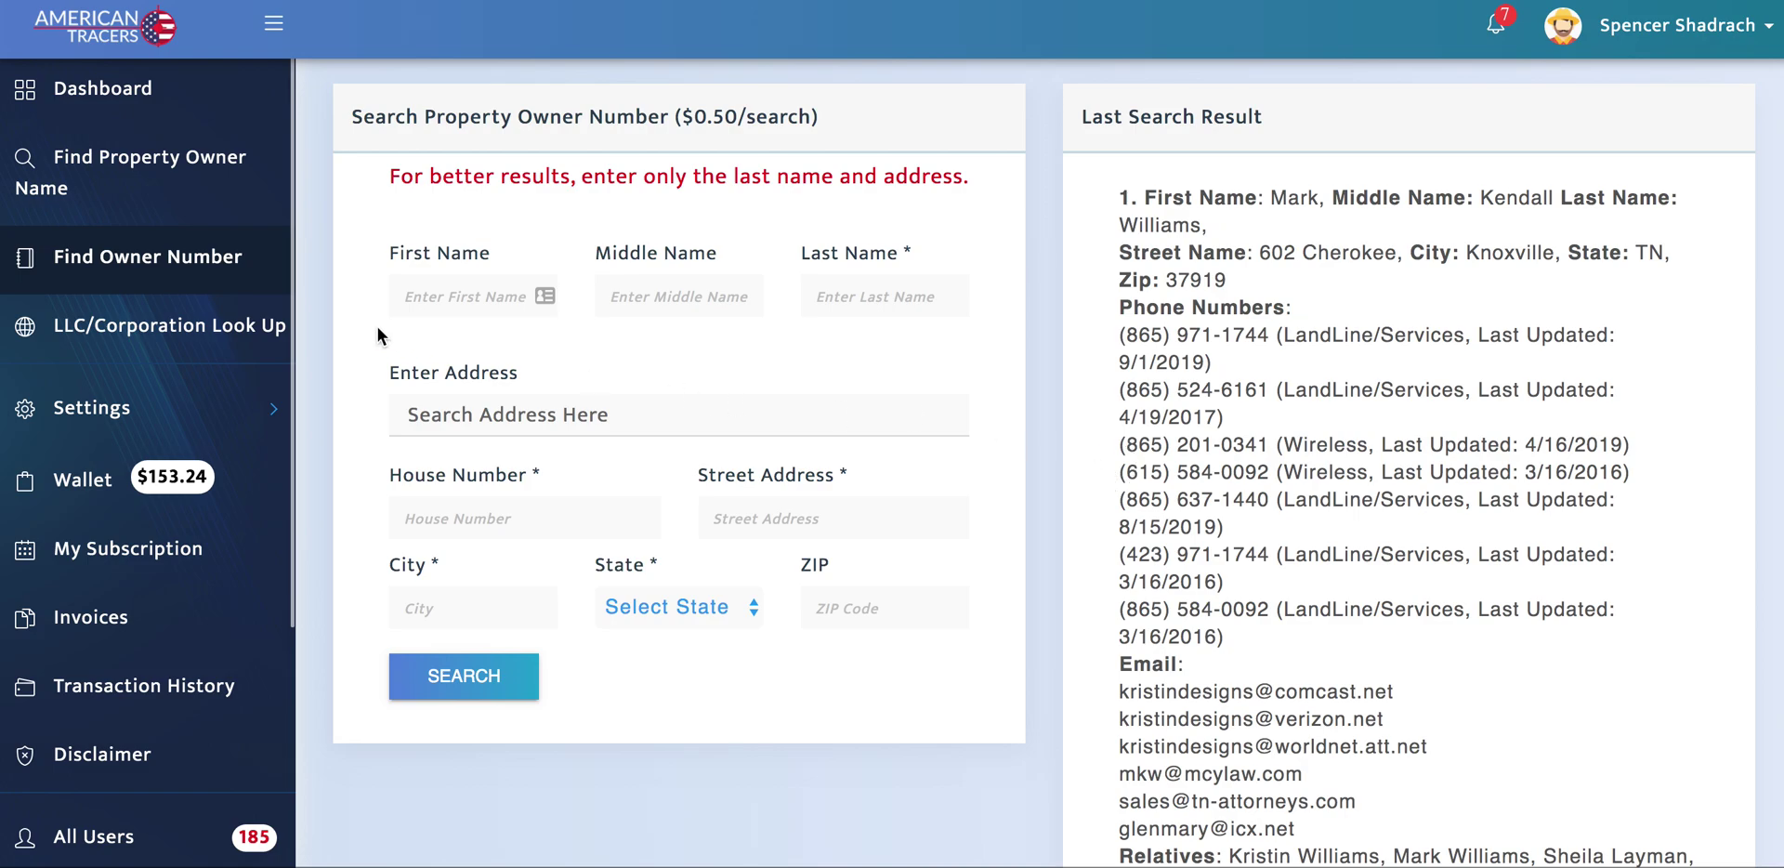
Step: Select the VB One LLC Knoxville address in the LLC lookup results, then browse the owner name search page
{"action": "left_click", "coordinate": [167, 324]}
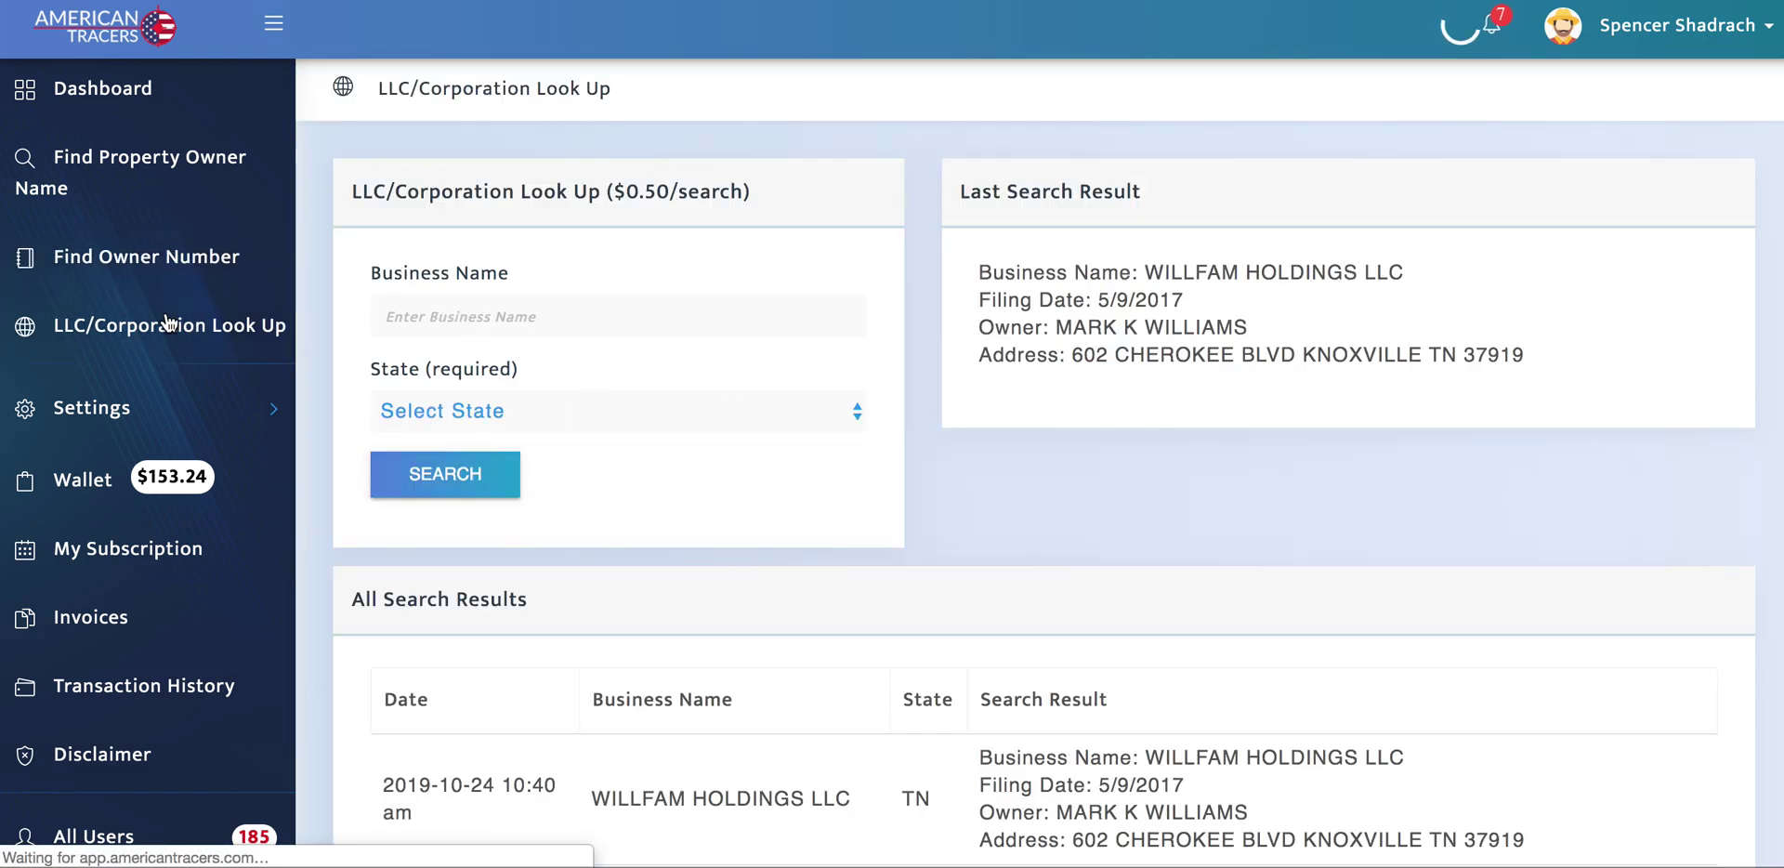
{"action": "scroll", "coordinate": [906, 521], "scroll_direction": "down", "scroll_amount": 7}
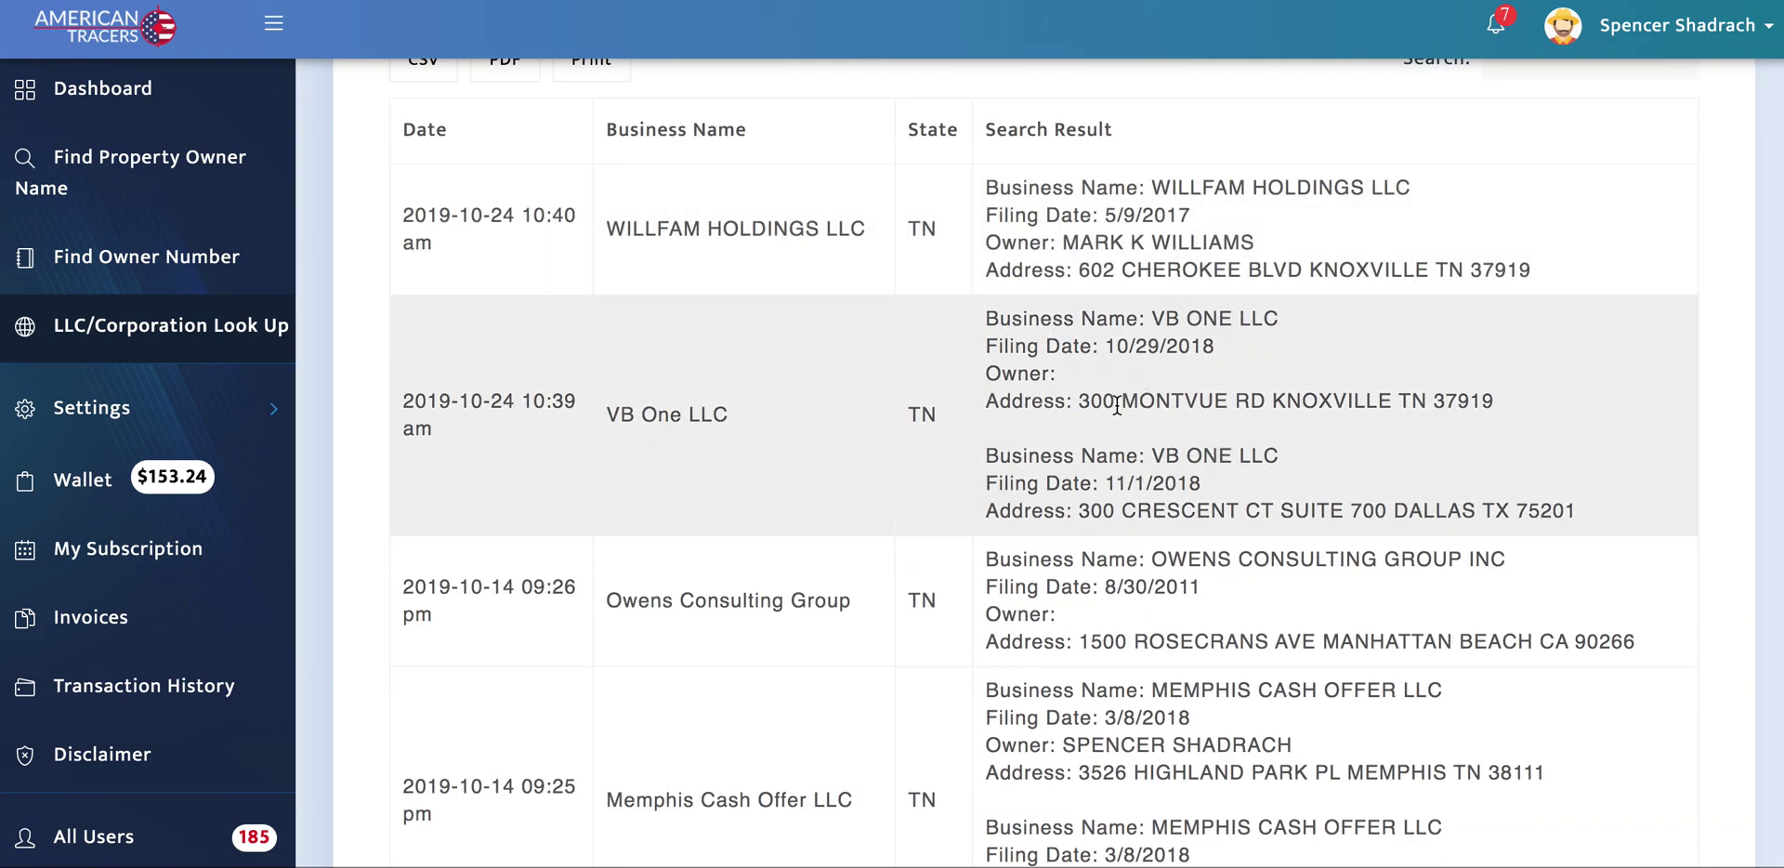
{"action": "left_click_drag", "start_coordinate": [1082, 401], "coordinate": [1501, 414]}
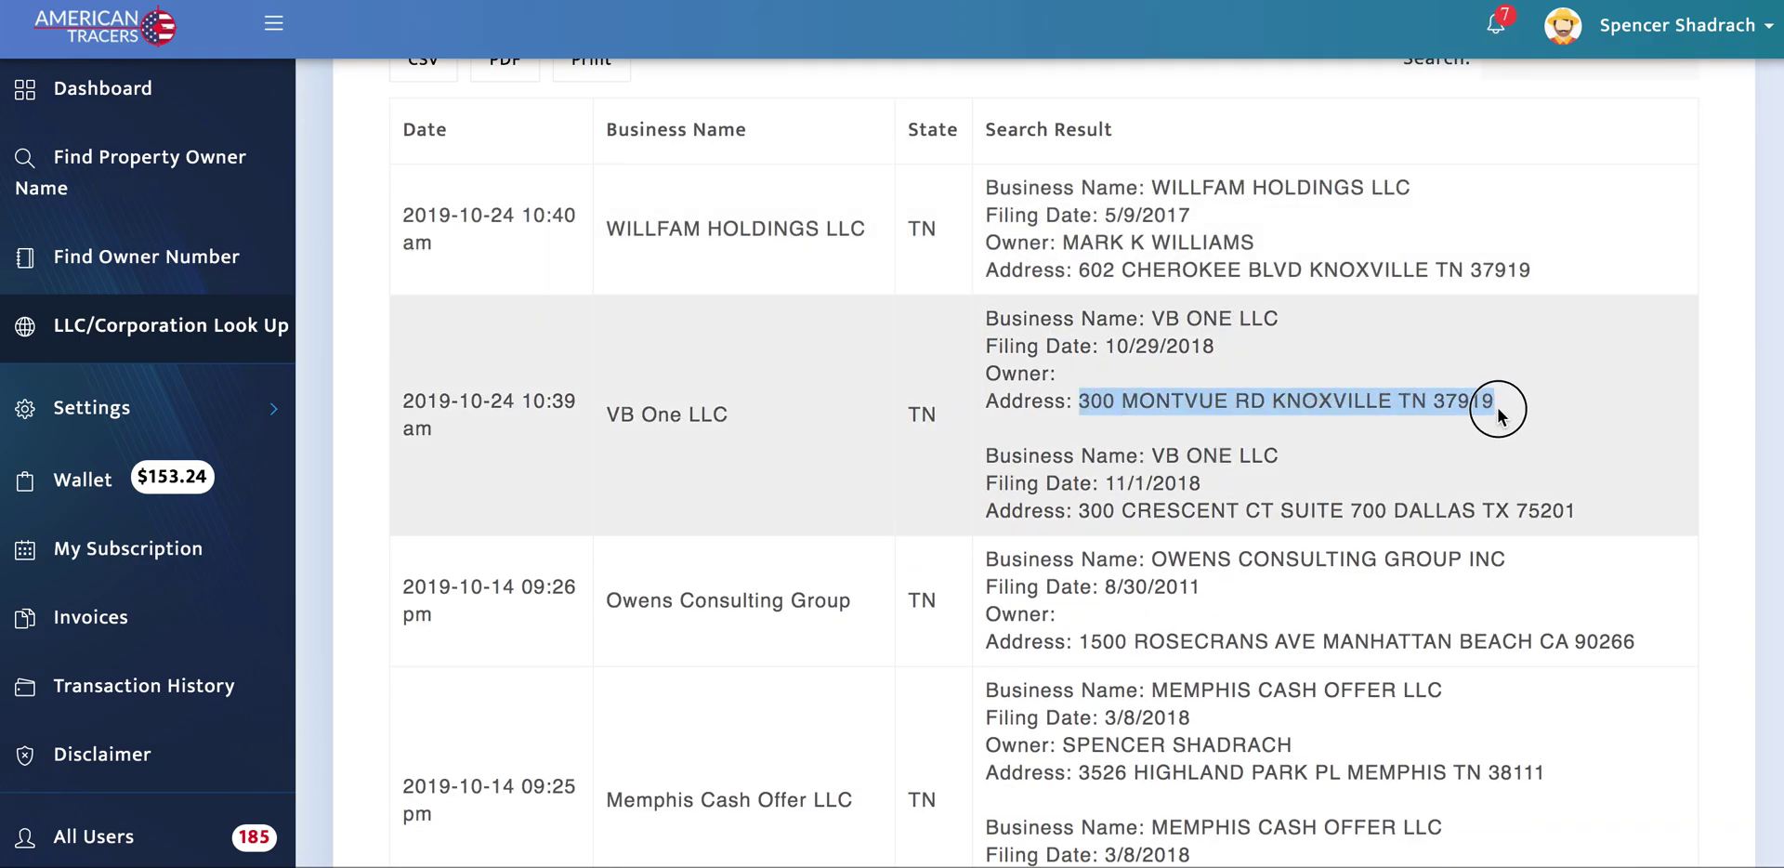
{"action": "scroll", "coordinate": [866, 337], "scroll_direction": "up", "scroll_amount": 1}
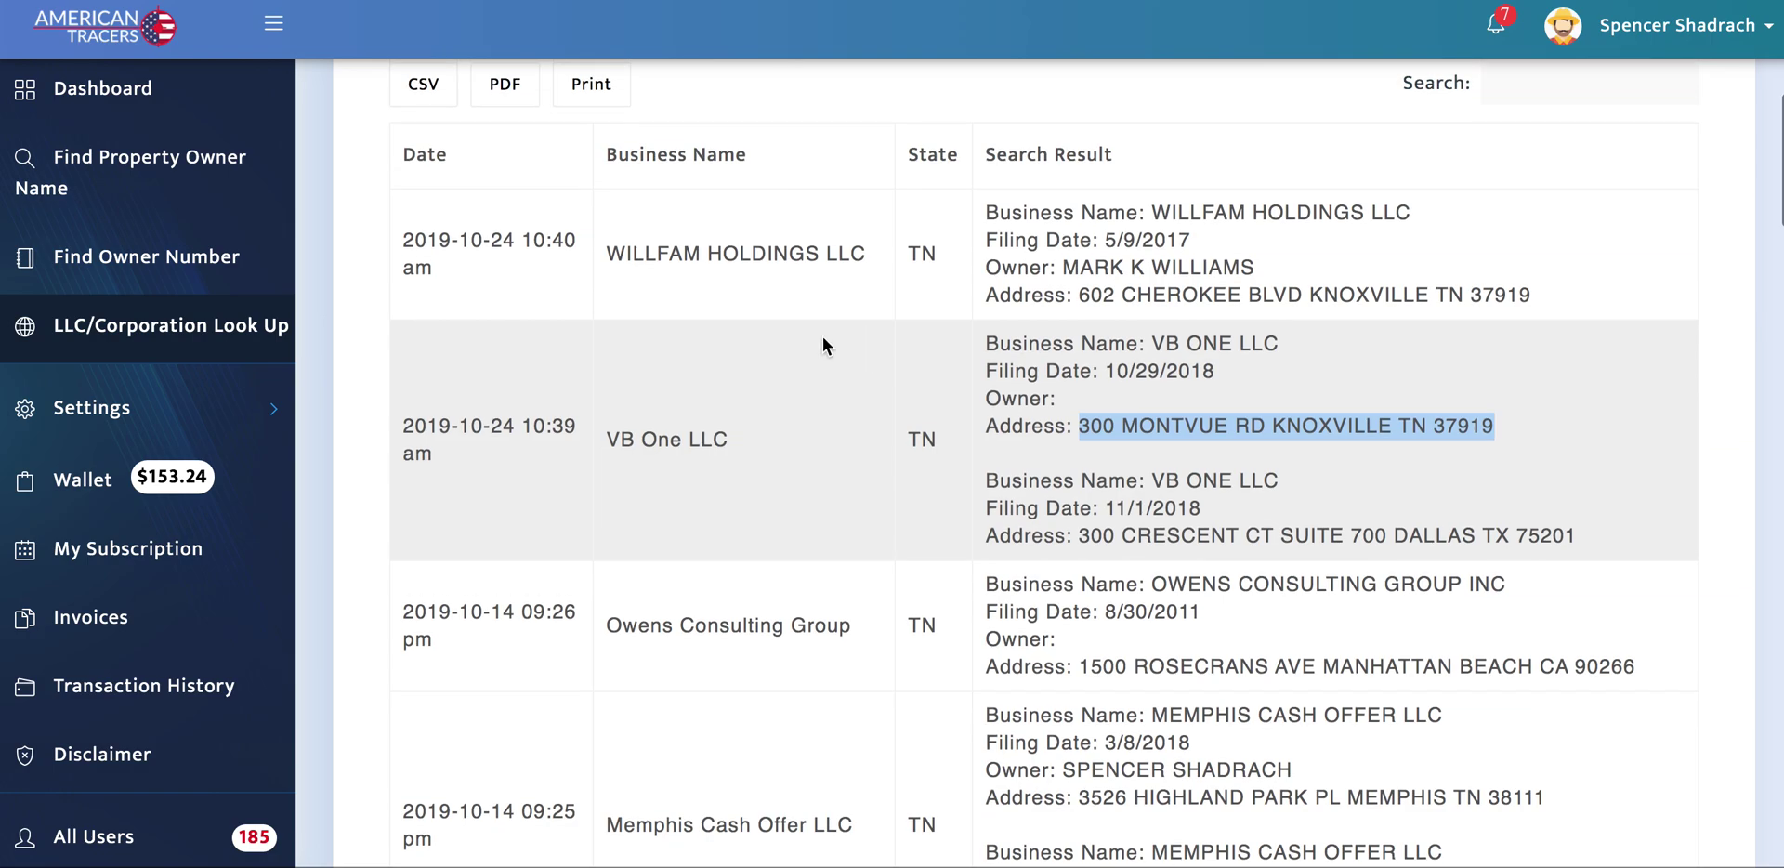
{"action": "left_click", "coordinate": [144, 167]}
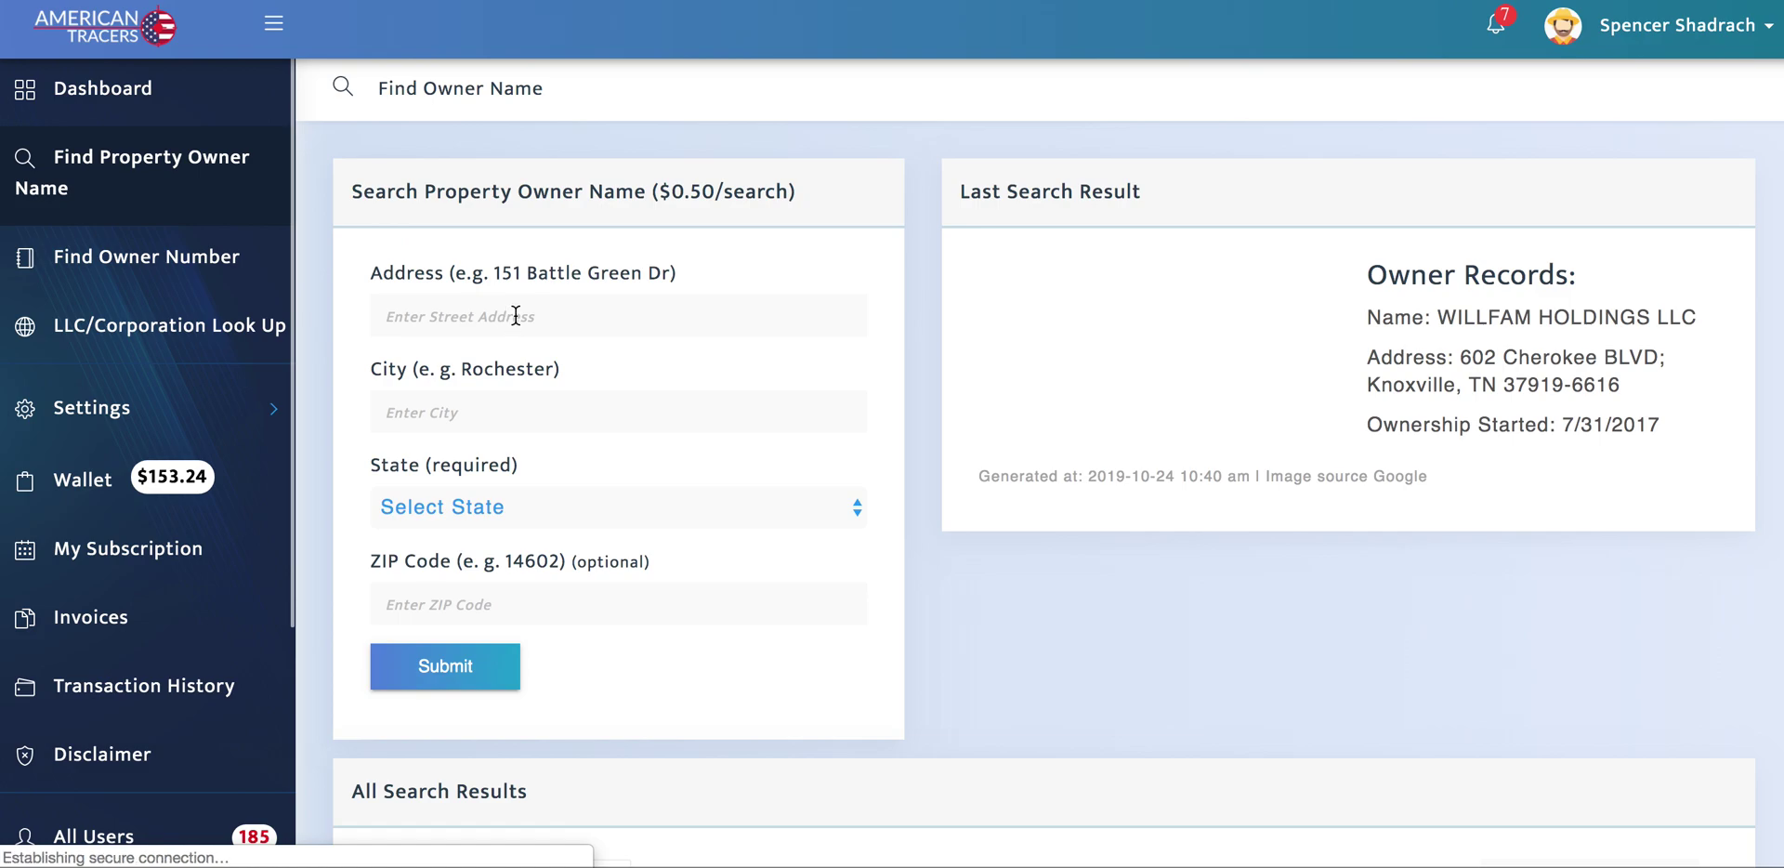
{"action": "scroll", "coordinate": [739, 530], "scroll_direction": "down", "scroll_amount": 5}
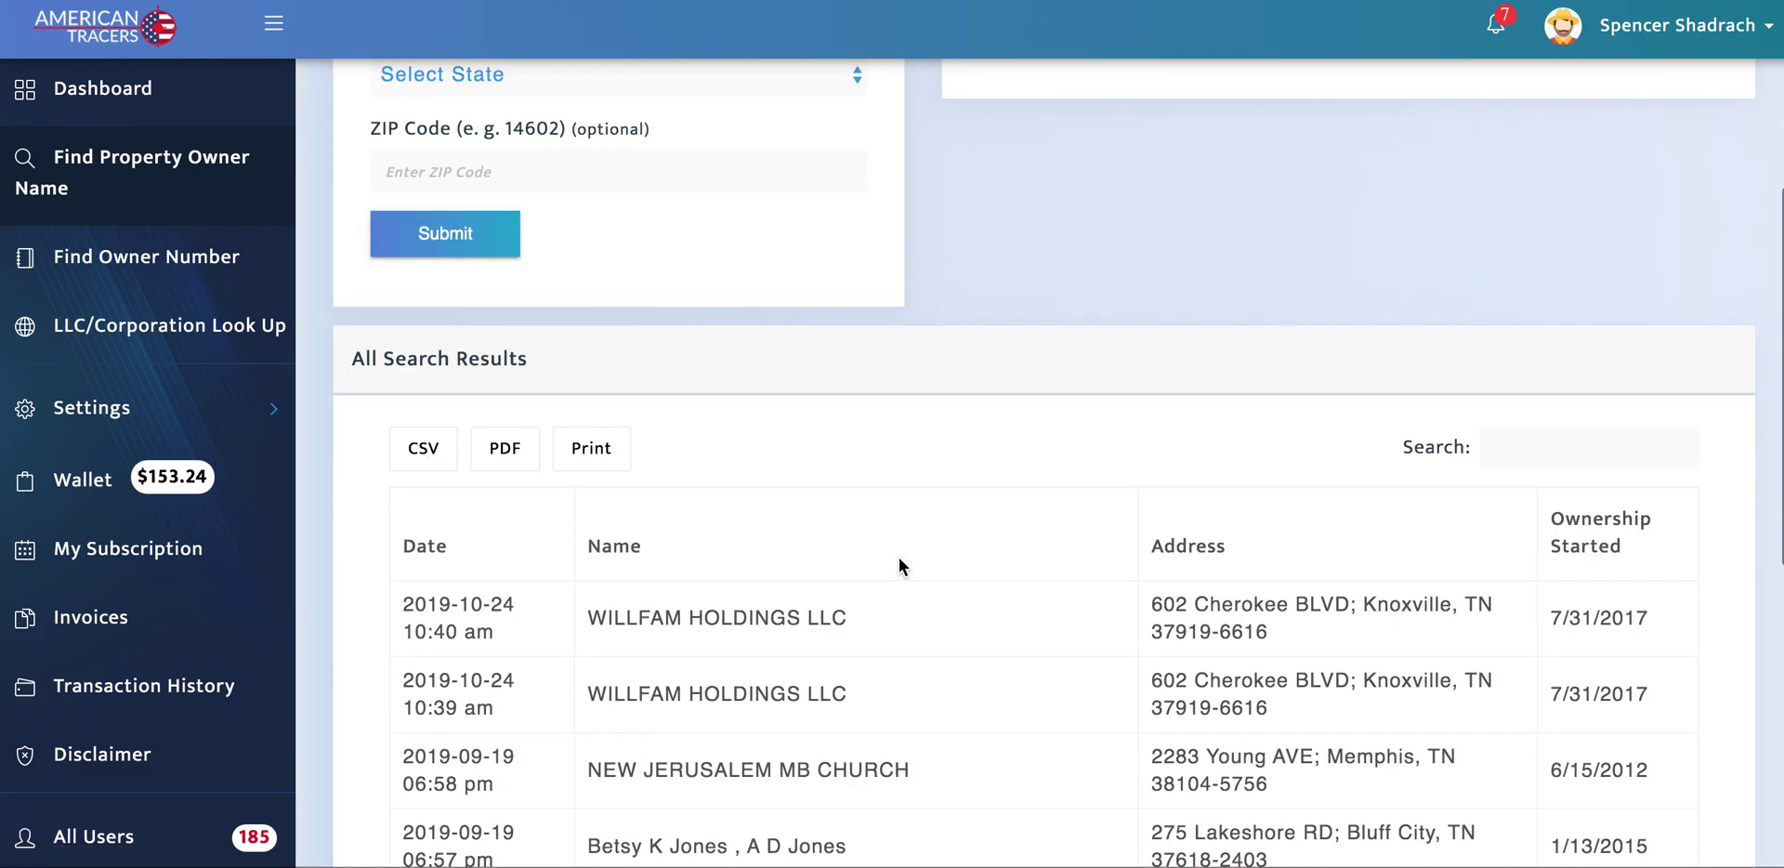
{"action": "scroll", "coordinate": [899, 557], "scroll_direction": "down", "scroll_amount": 1}
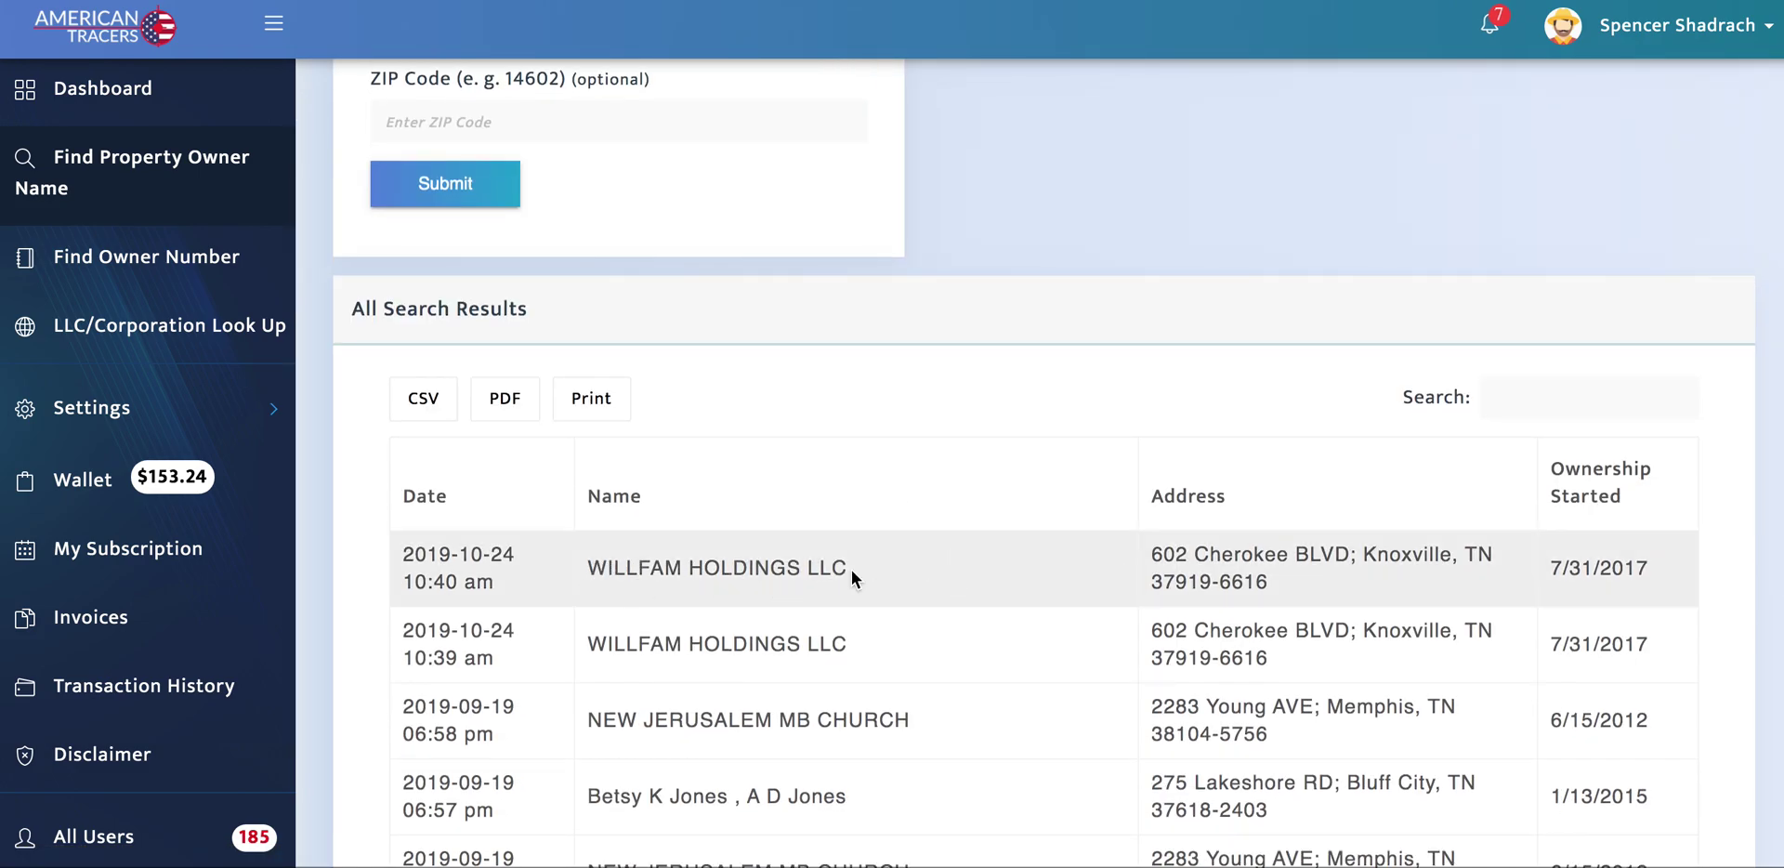
{"action": "scroll", "coordinate": [928, 461], "scroll_direction": "up", "scroll_amount": 4}
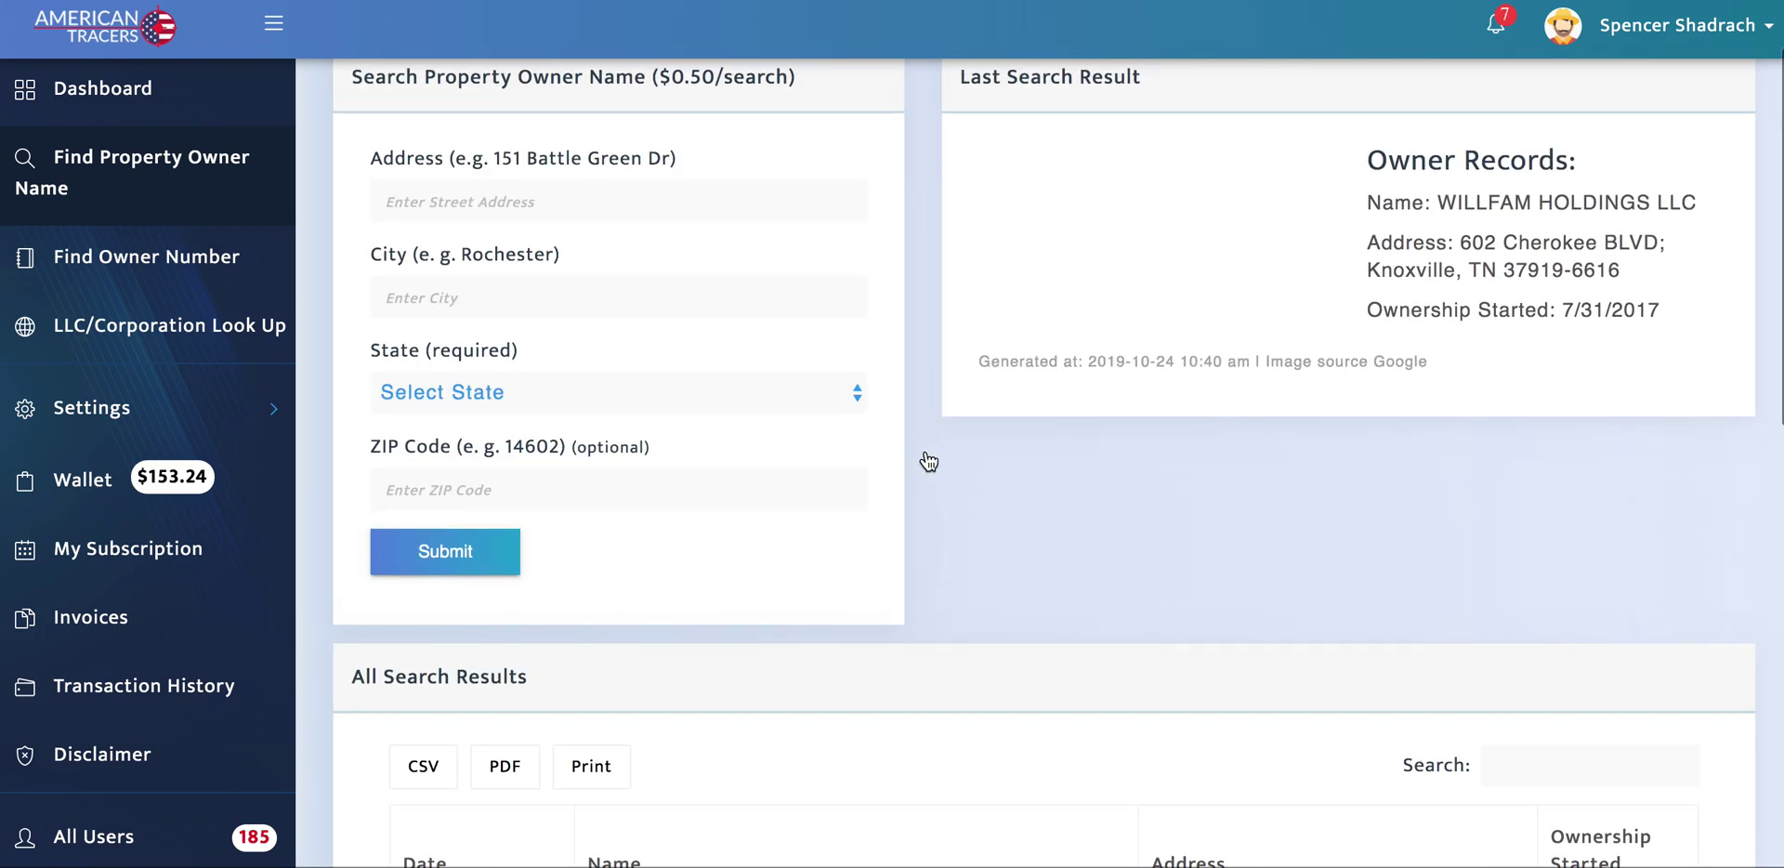
Step: Highlight the owner's full name in the WILLFAM HOLDINGS LLC lookup result
{"action": "left_click", "coordinate": [130, 332]}
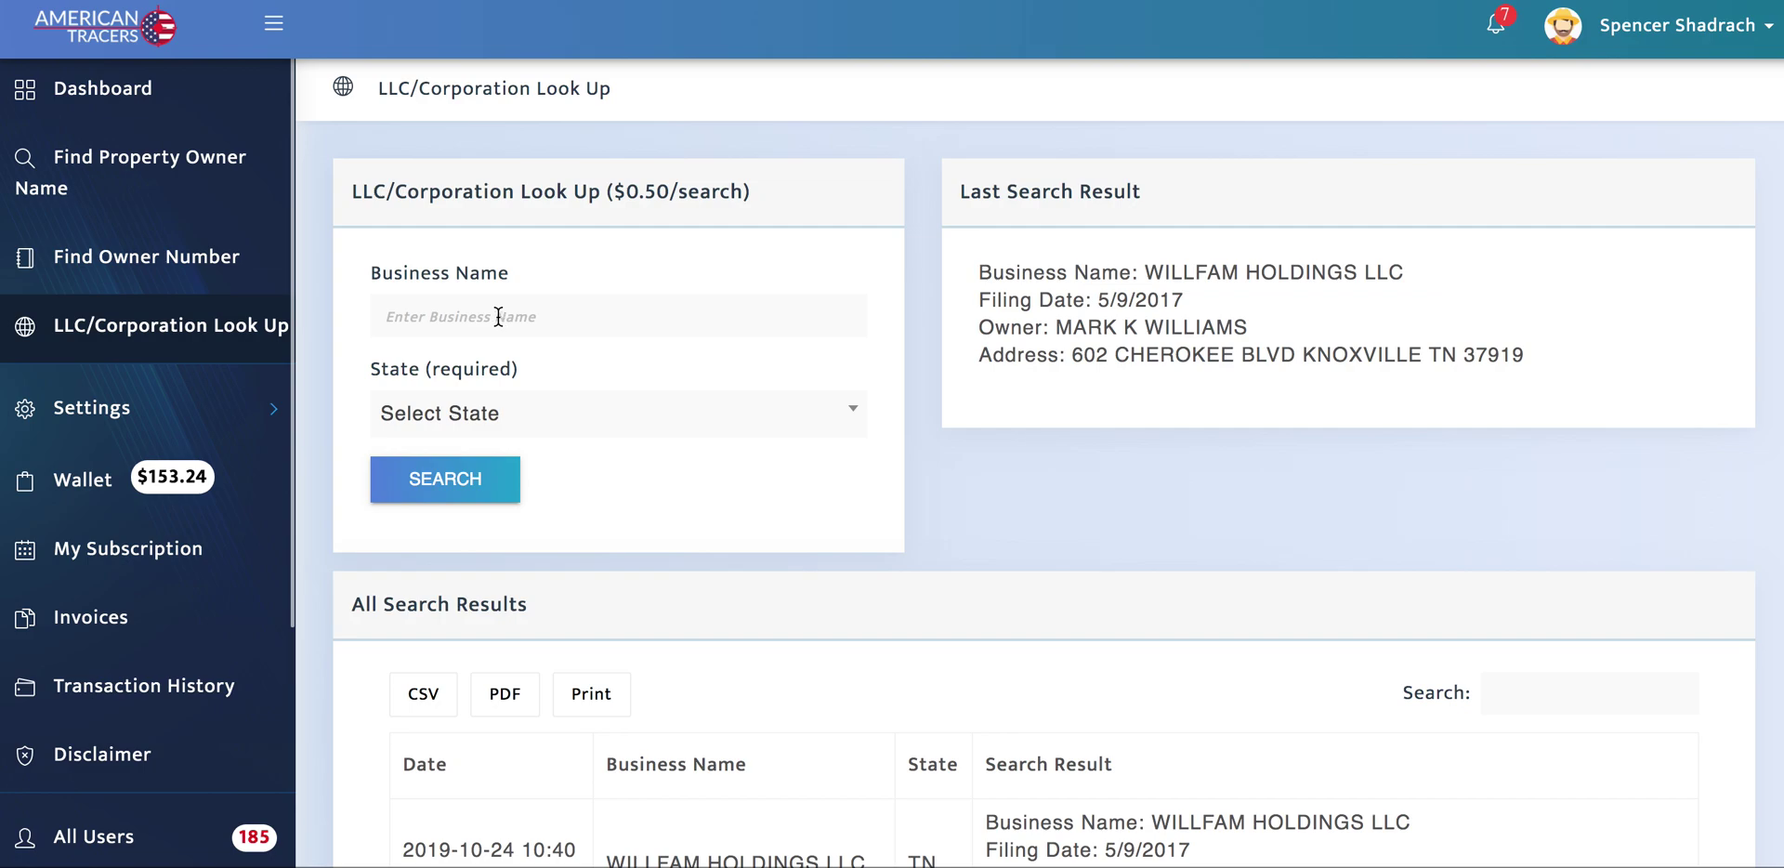
{"action": "scroll", "coordinate": [860, 577], "scroll_direction": "down", "scroll_amount": 3}
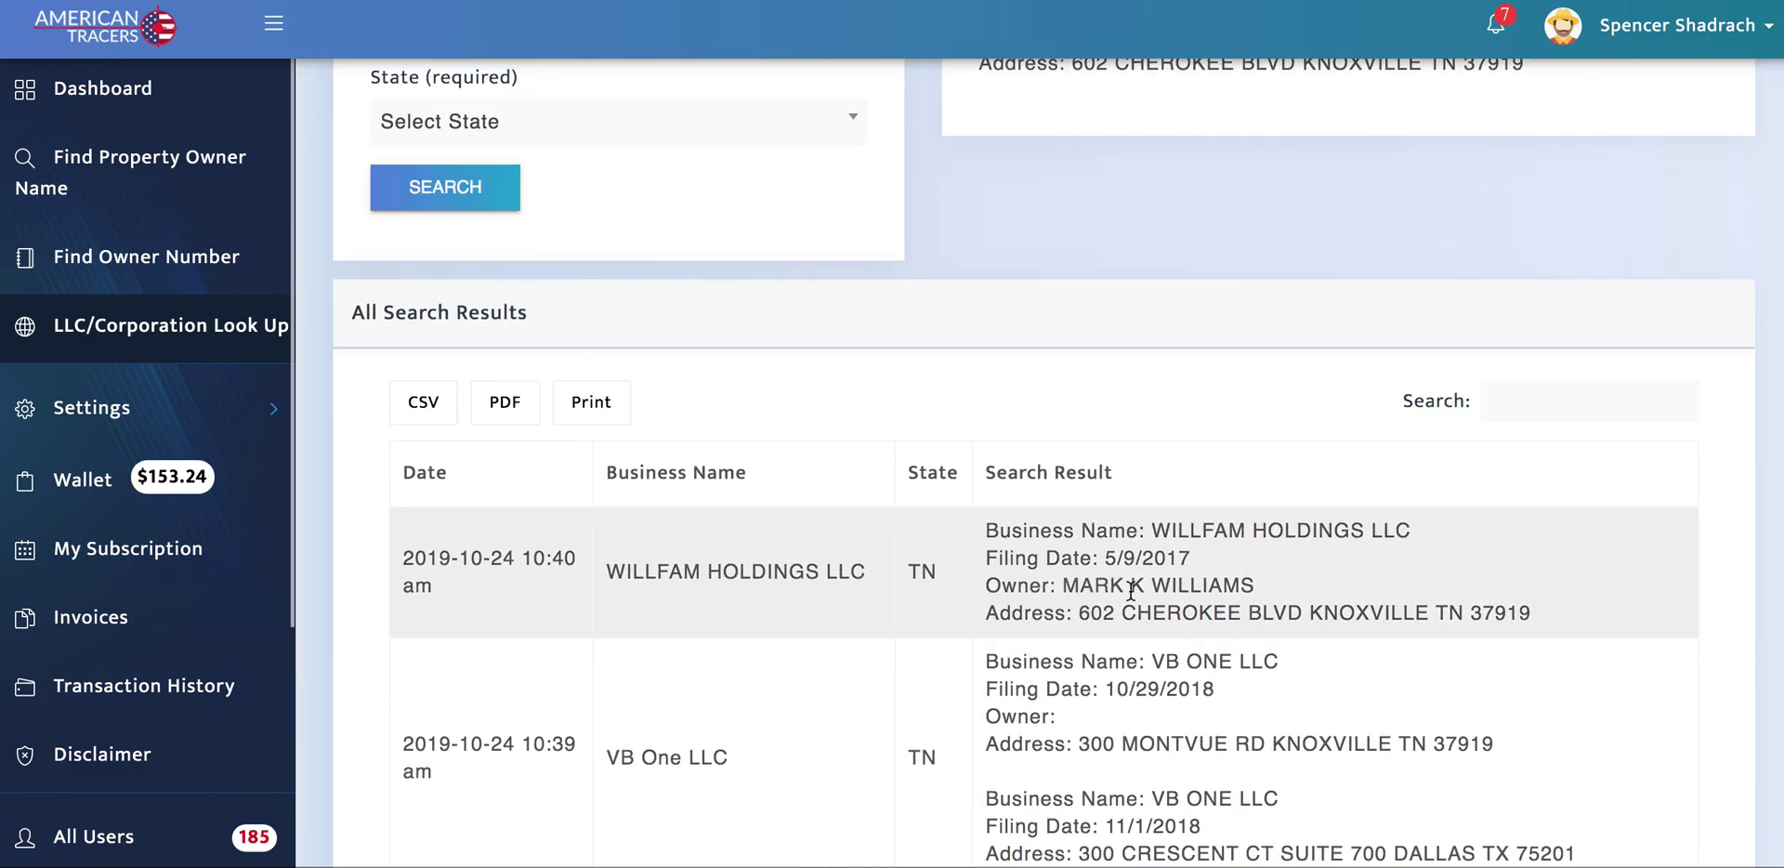
{"action": "left_click_drag", "start_coordinate": [1066, 589], "coordinate": [1277, 583]}
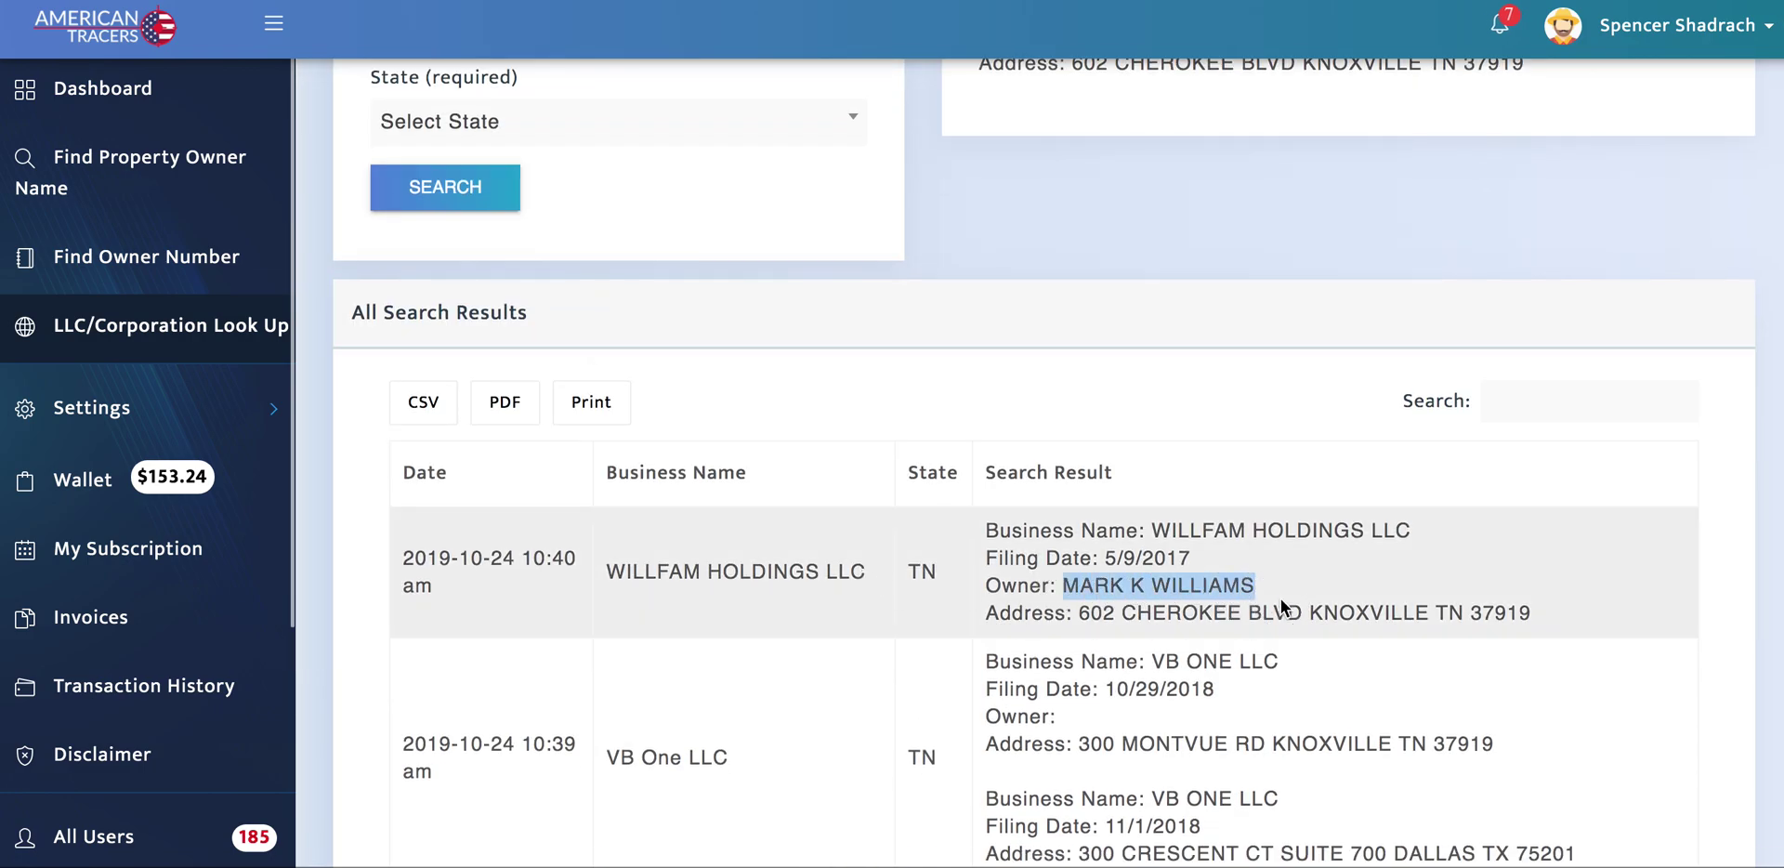
{"action": "left_click_drag", "start_coordinate": [1150, 580], "coordinate": [1197, 581]}
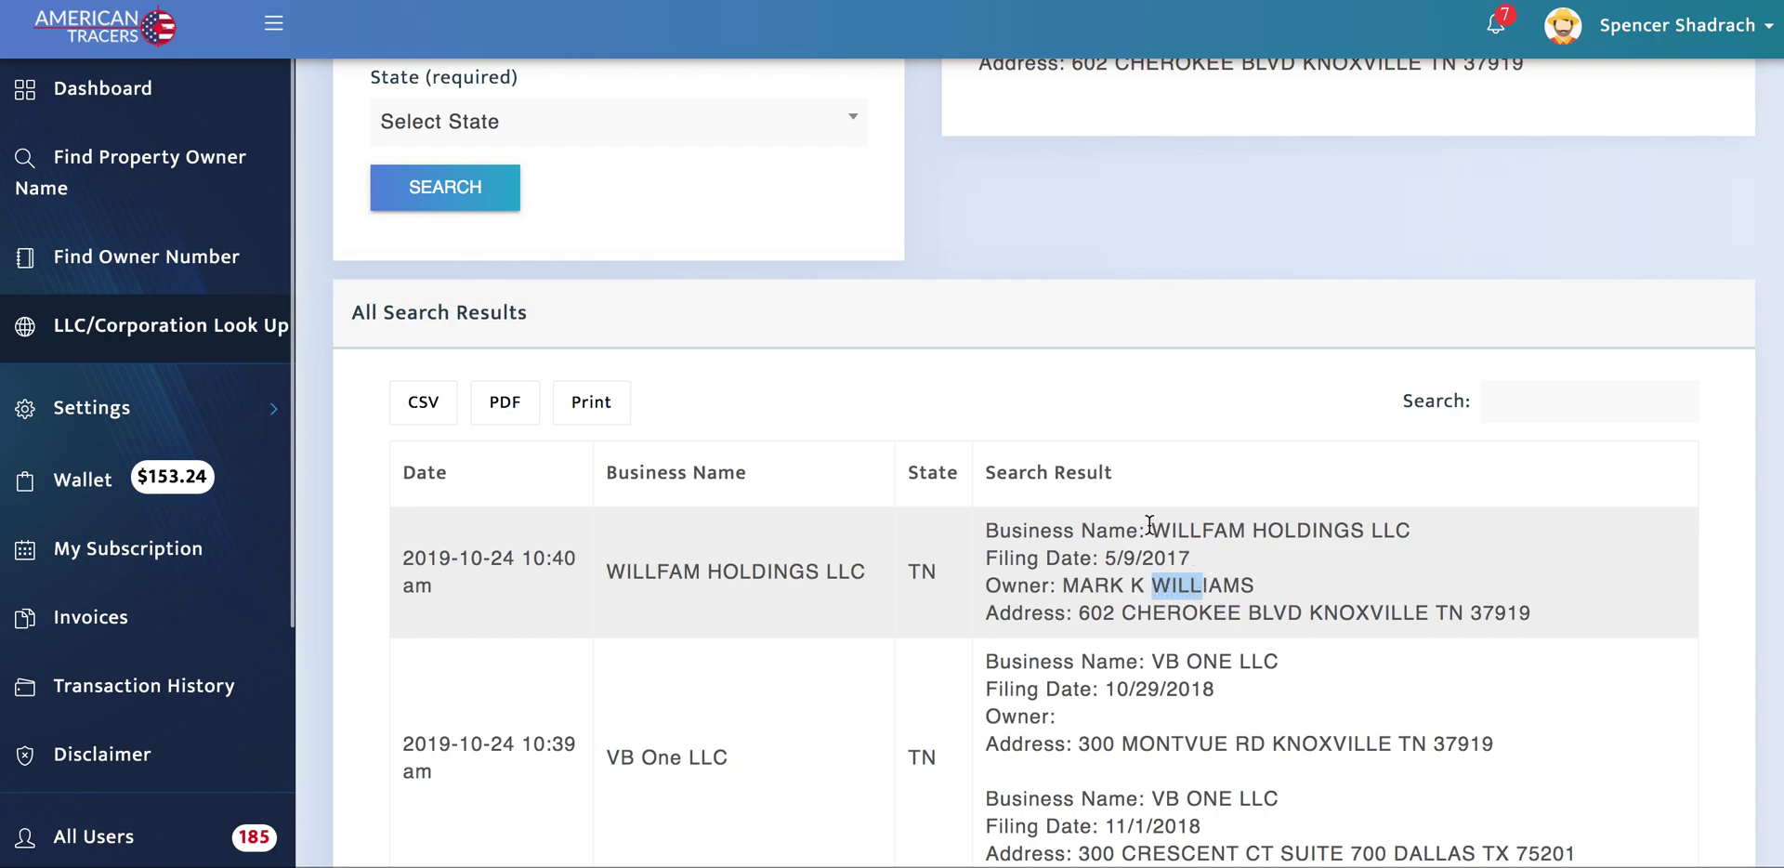
{"action": "left_click_drag", "start_coordinate": [1062, 590], "coordinate": [1295, 585]}
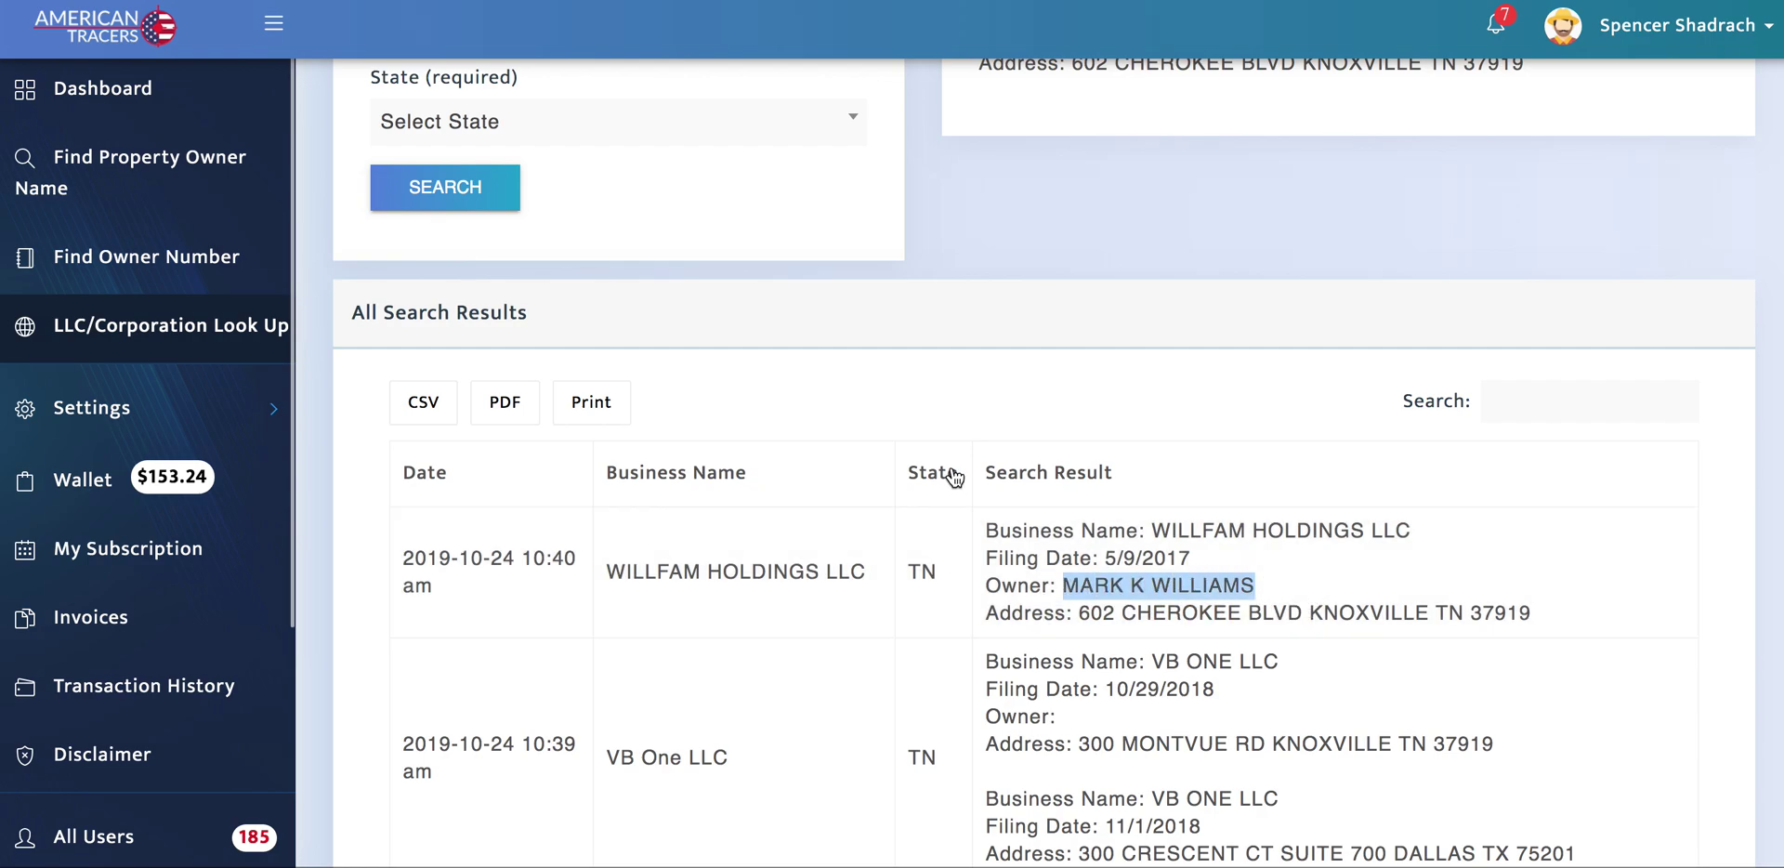
{"action": "scroll", "coordinate": [916, 430], "scroll_direction": "up", "scroll_amount": 3}
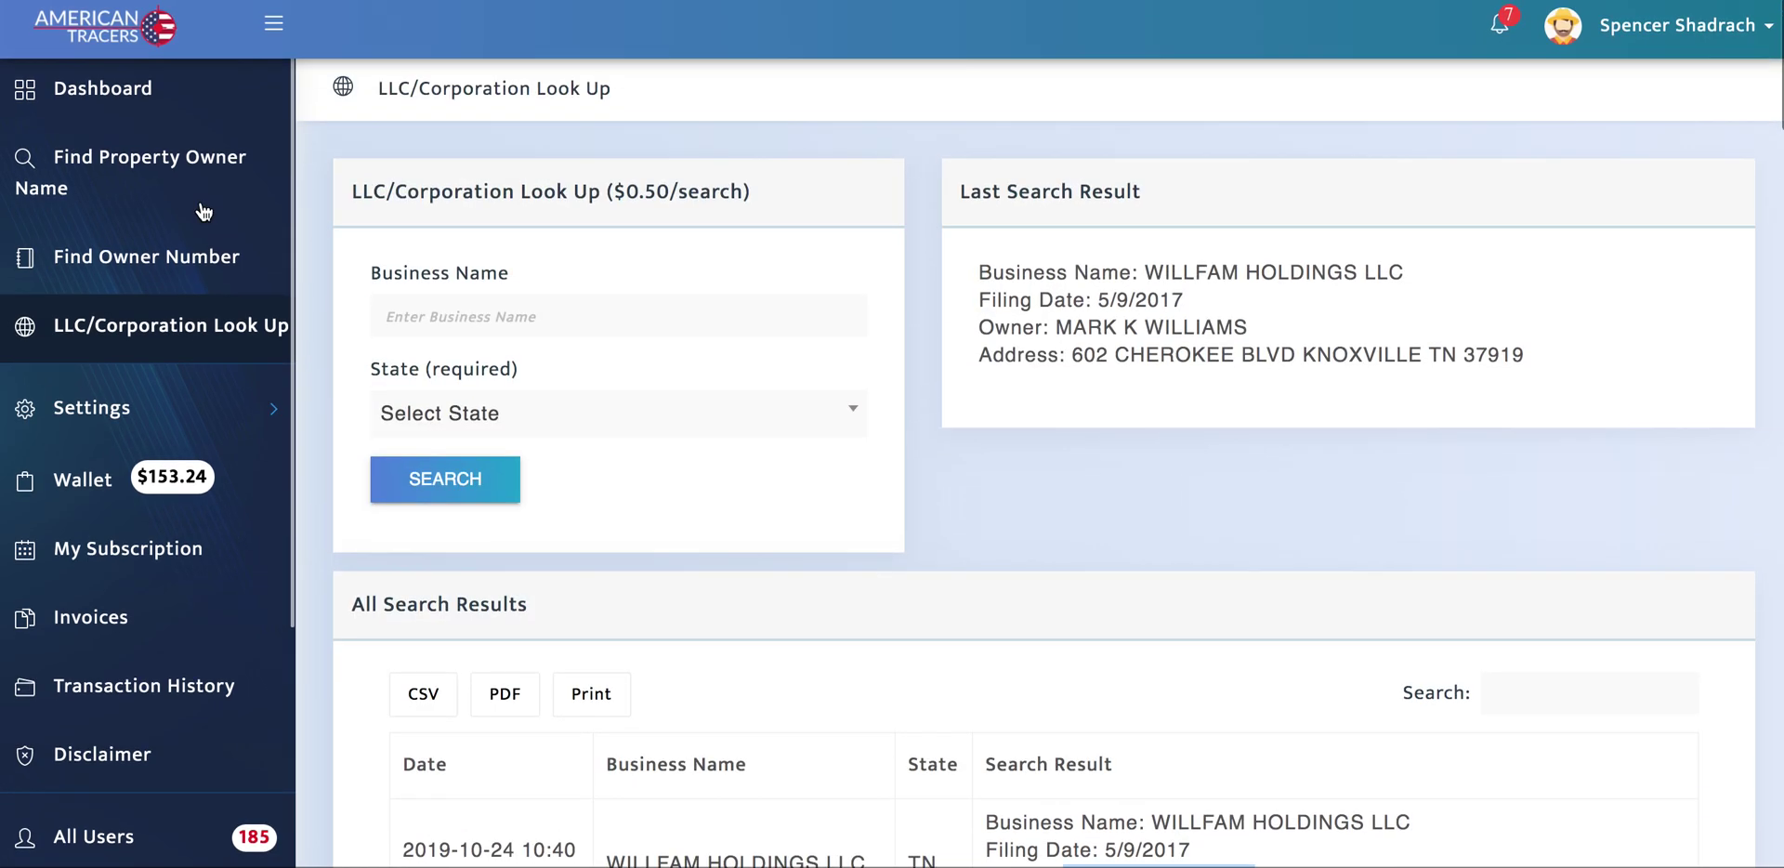
Step: Open Find Owner Number and scroll through the All Search Results phone numbers, e-mails and relatives
{"action": "left_click", "coordinate": [151, 260]}
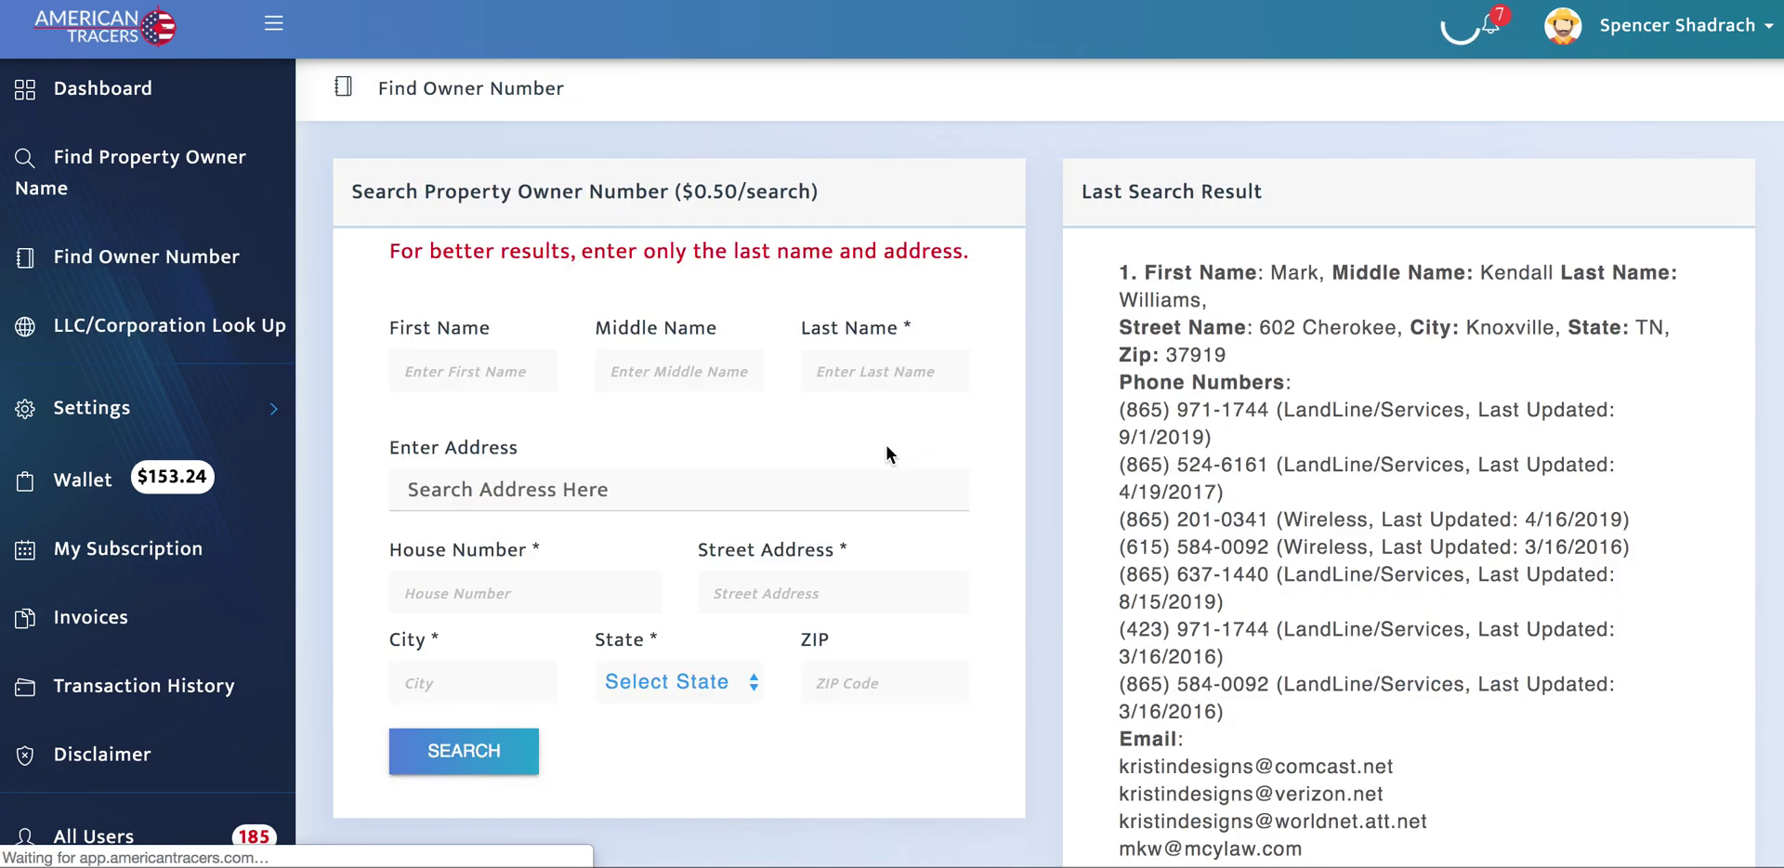
{"action": "scroll", "coordinate": [1008, 471], "scroll_direction": "down", "scroll_amount": 10}
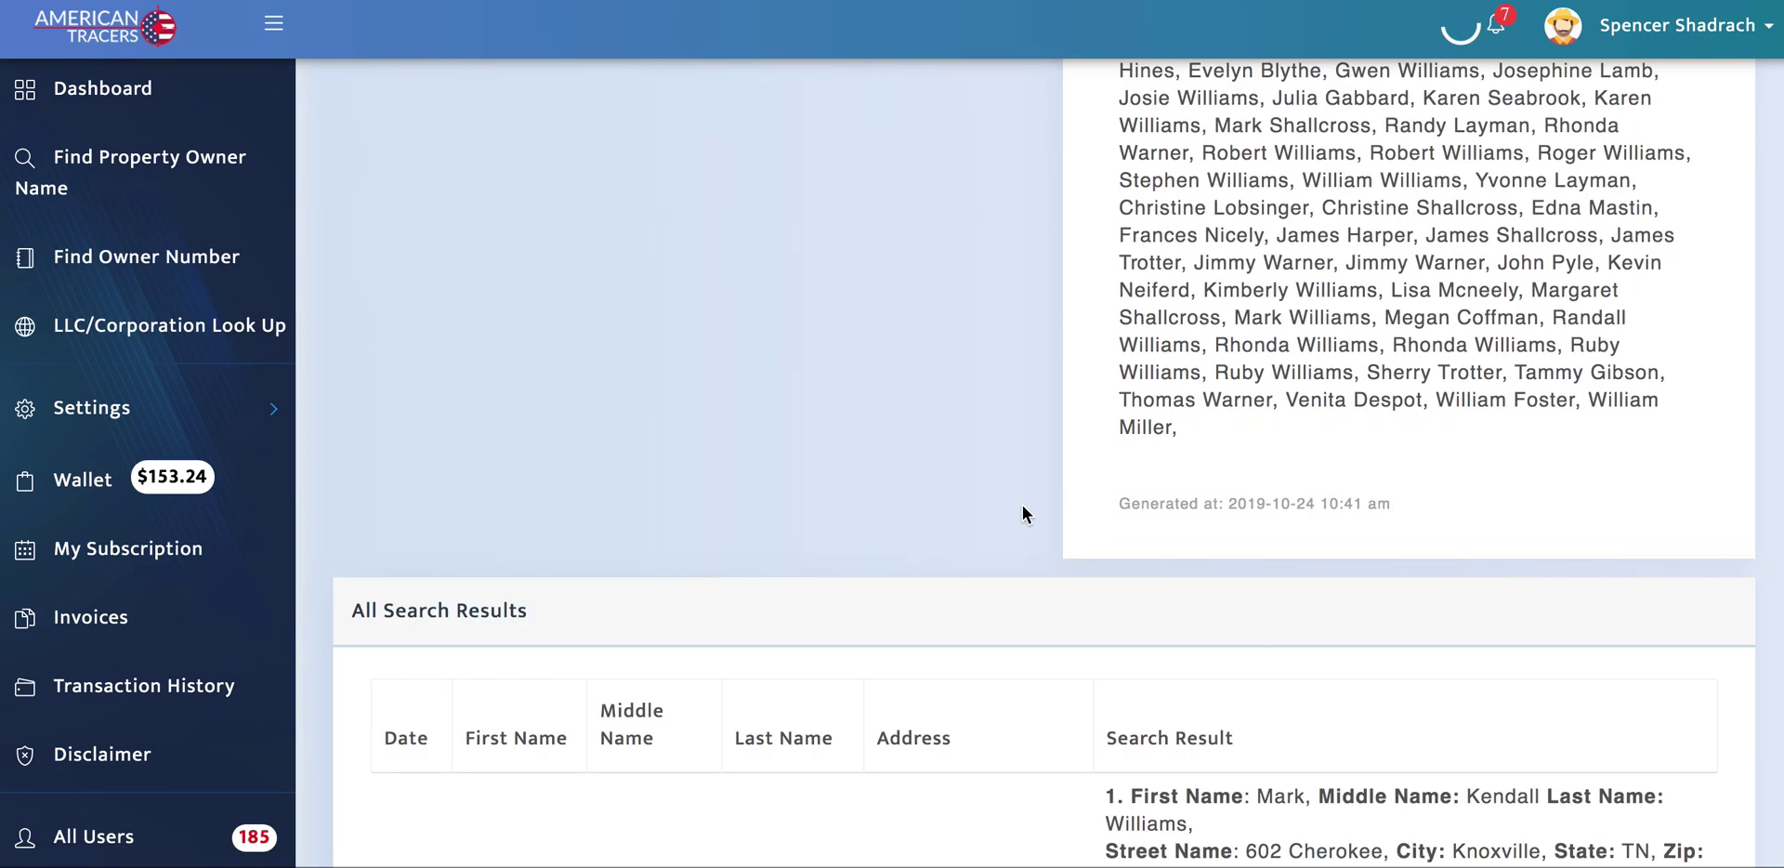
{"action": "scroll", "coordinate": [1022, 492], "scroll_direction": "down", "scroll_amount": 7}
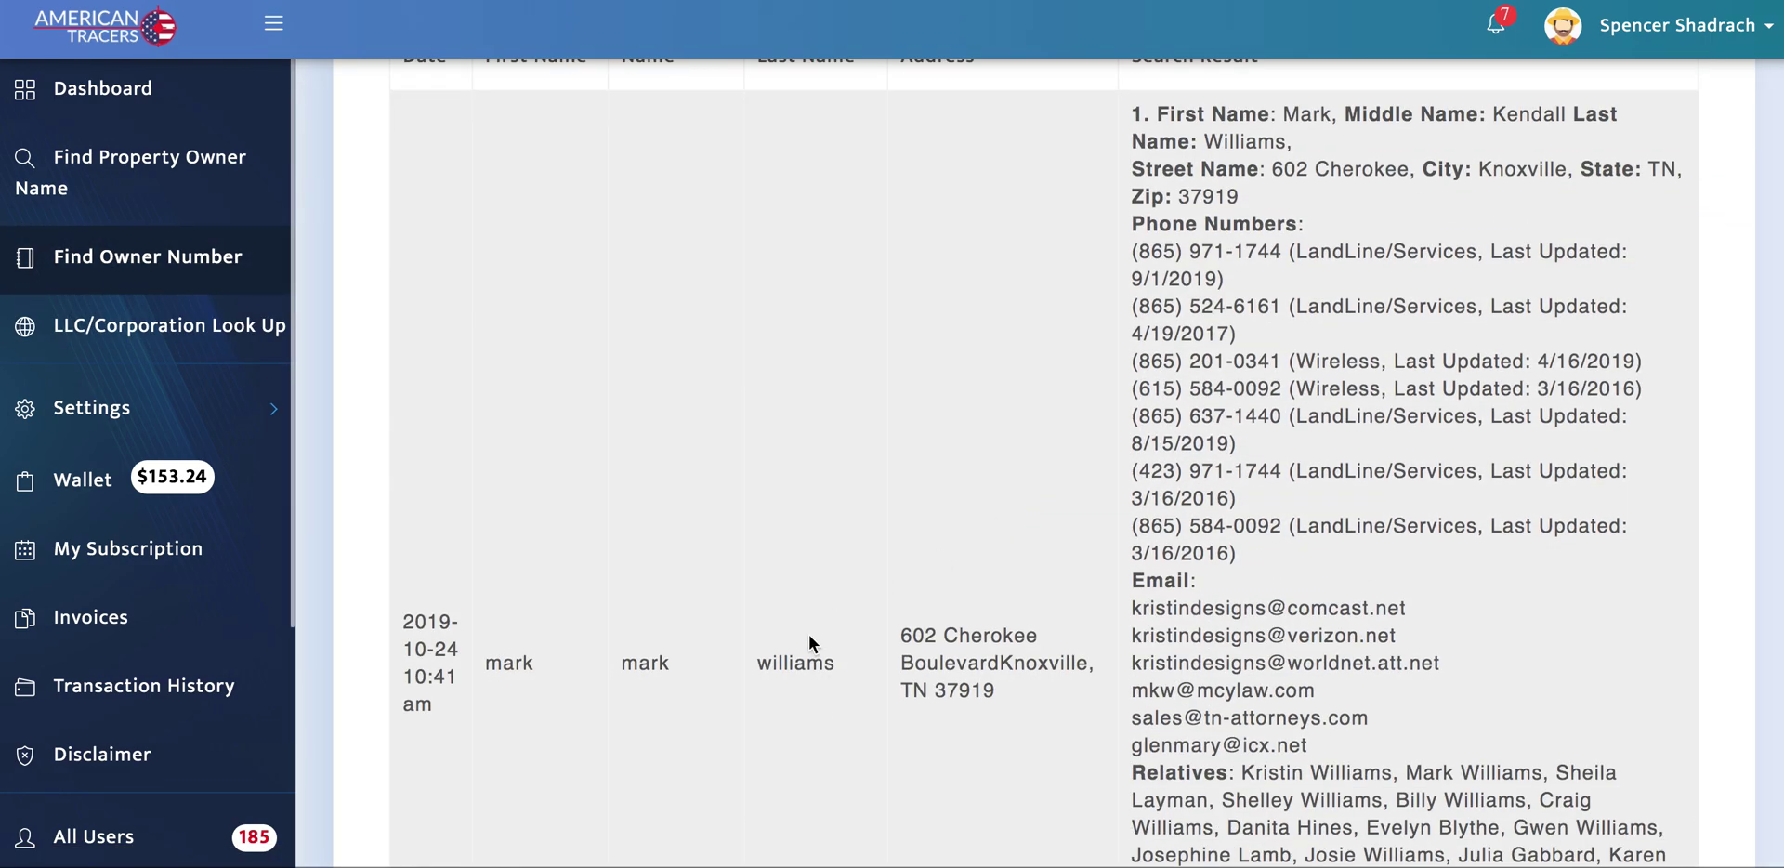
{"action": "scroll", "coordinate": [1018, 599], "scroll_direction": "up", "scroll_amount": 3}
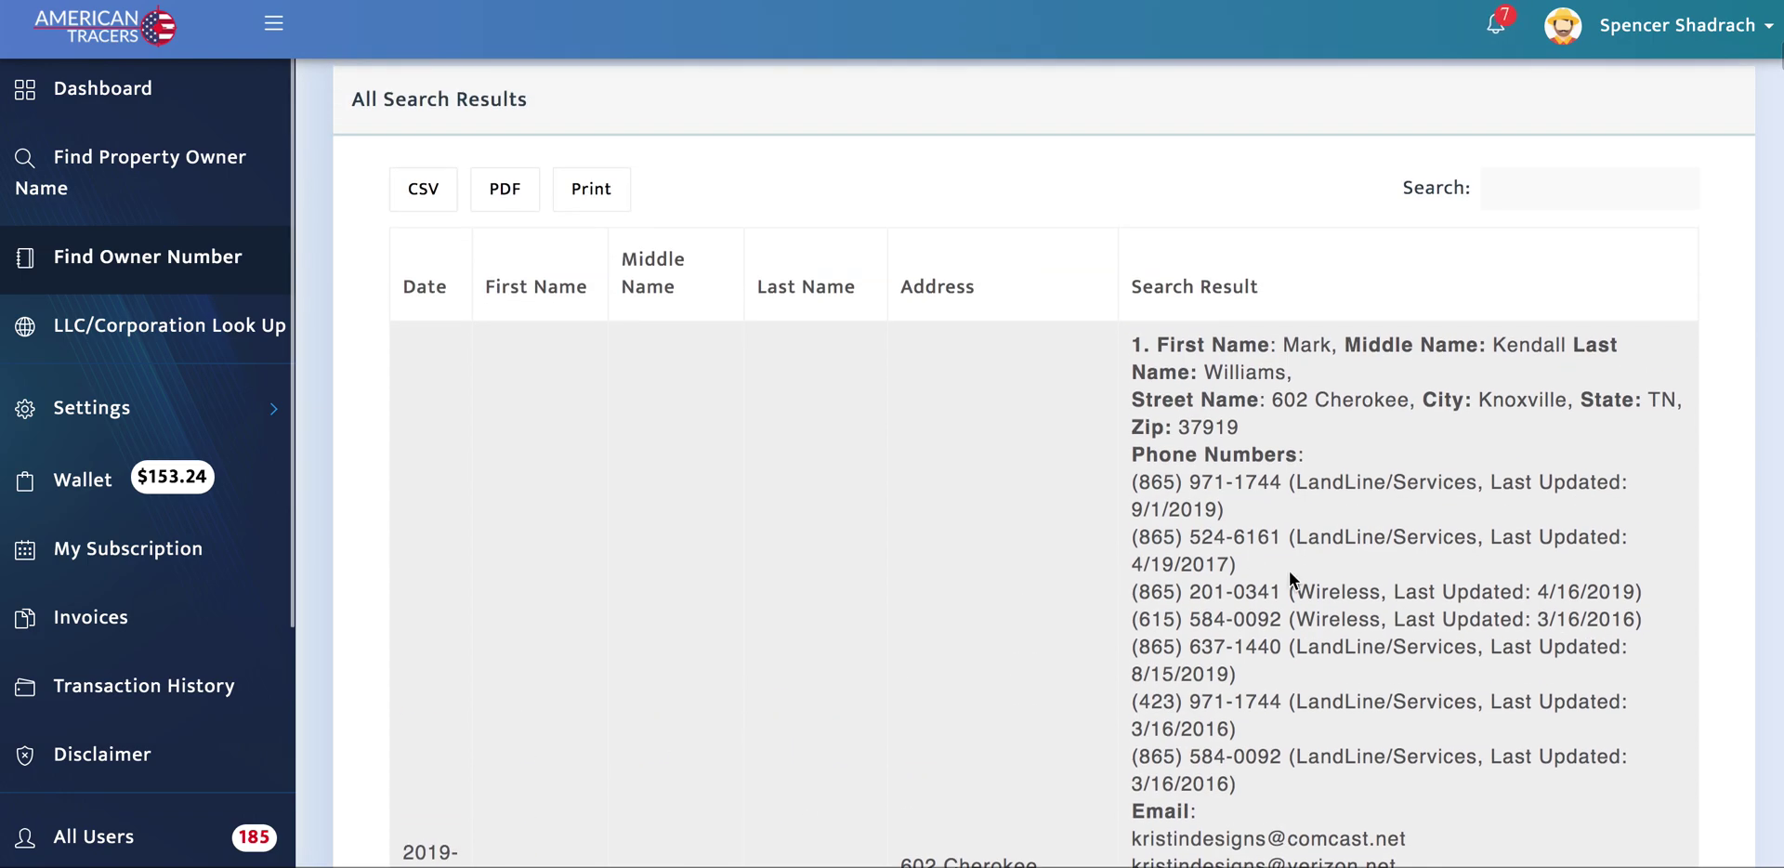
{"action": "scroll", "coordinate": [1300, 539], "scroll_direction": "down", "scroll_amount": 1}
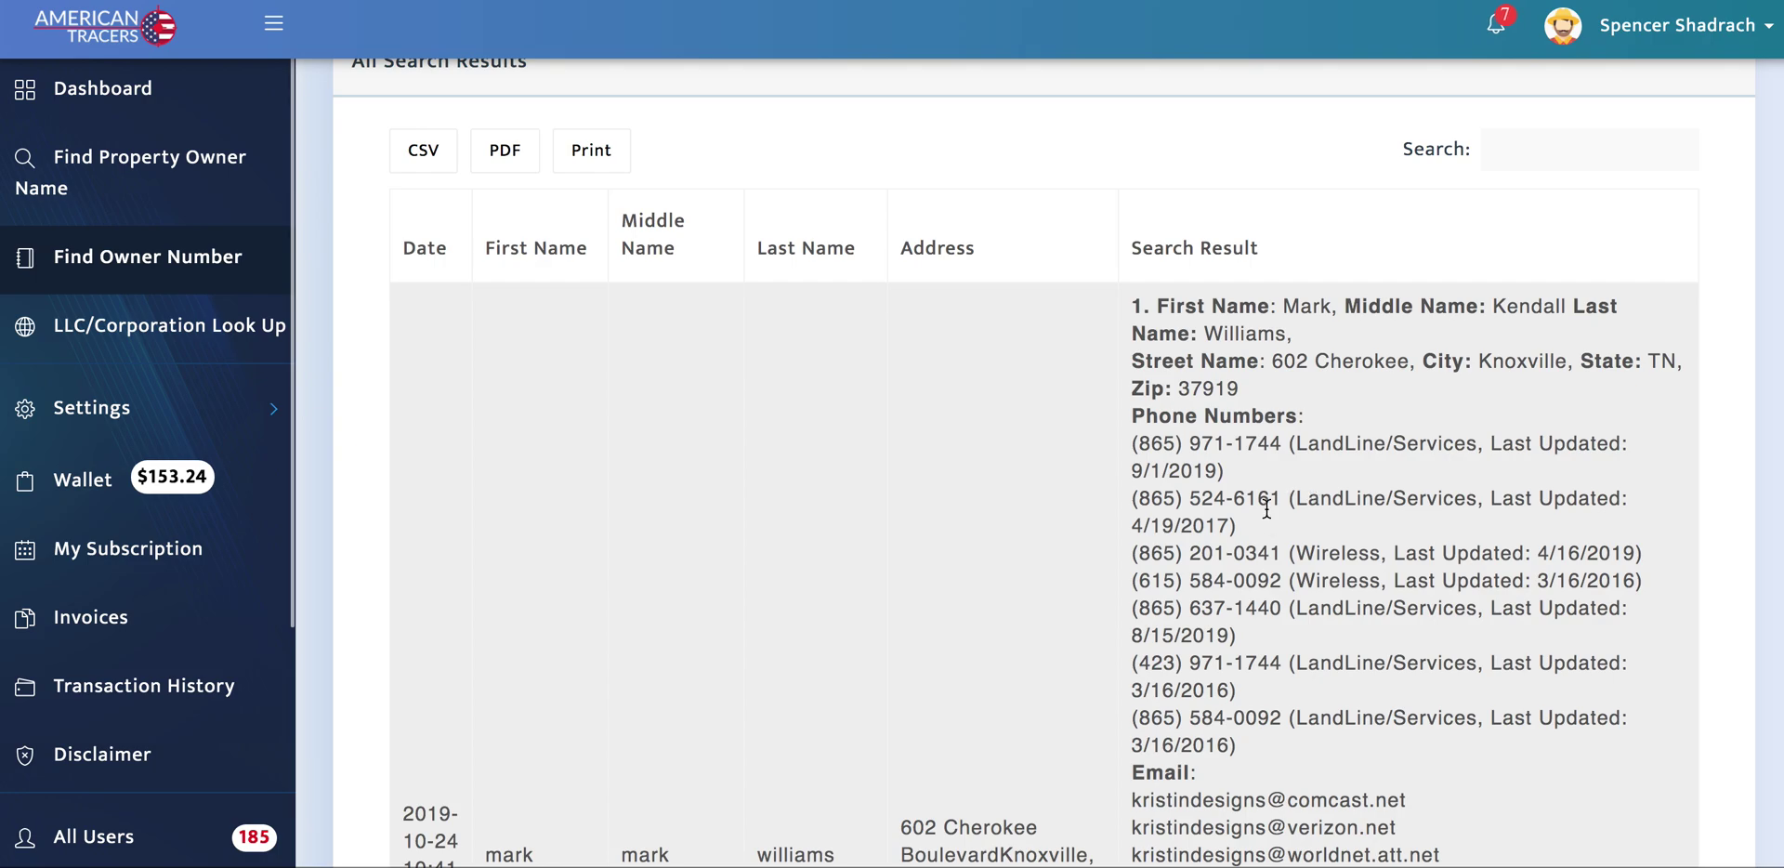
{"action": "scroll", "coordinate": [1266, 515], "scroll_direction": "down", "scroll_amount": 3}
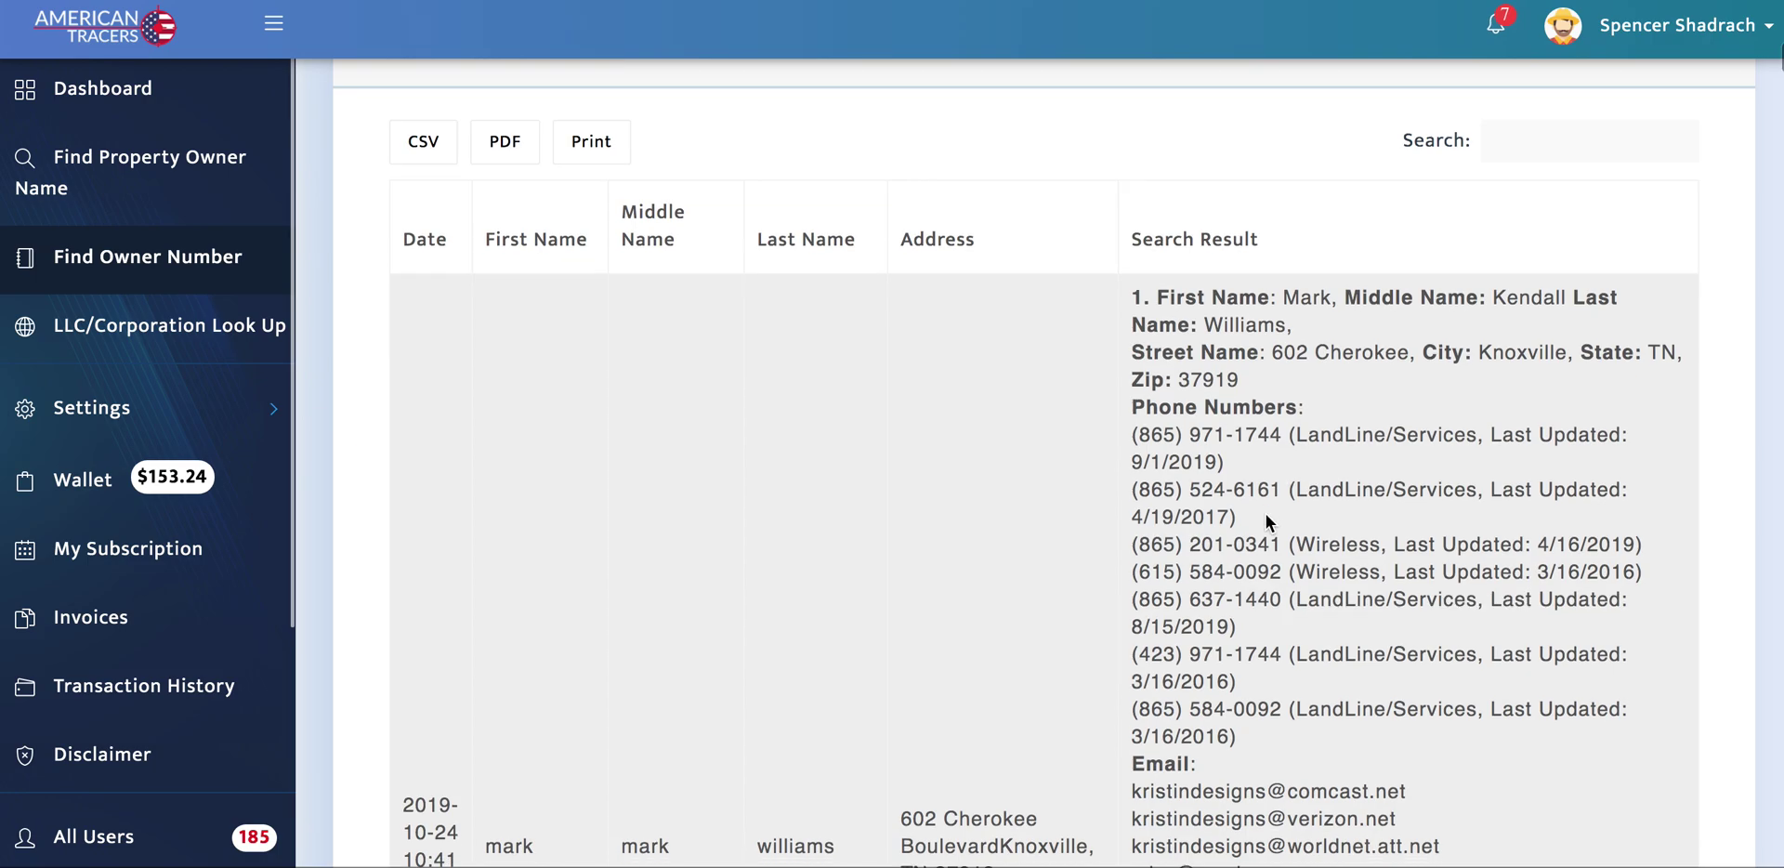
{"action": "scroll", "coordinate": [1266, 515], "scroll_direction": "down", "scroll_amount": 3}
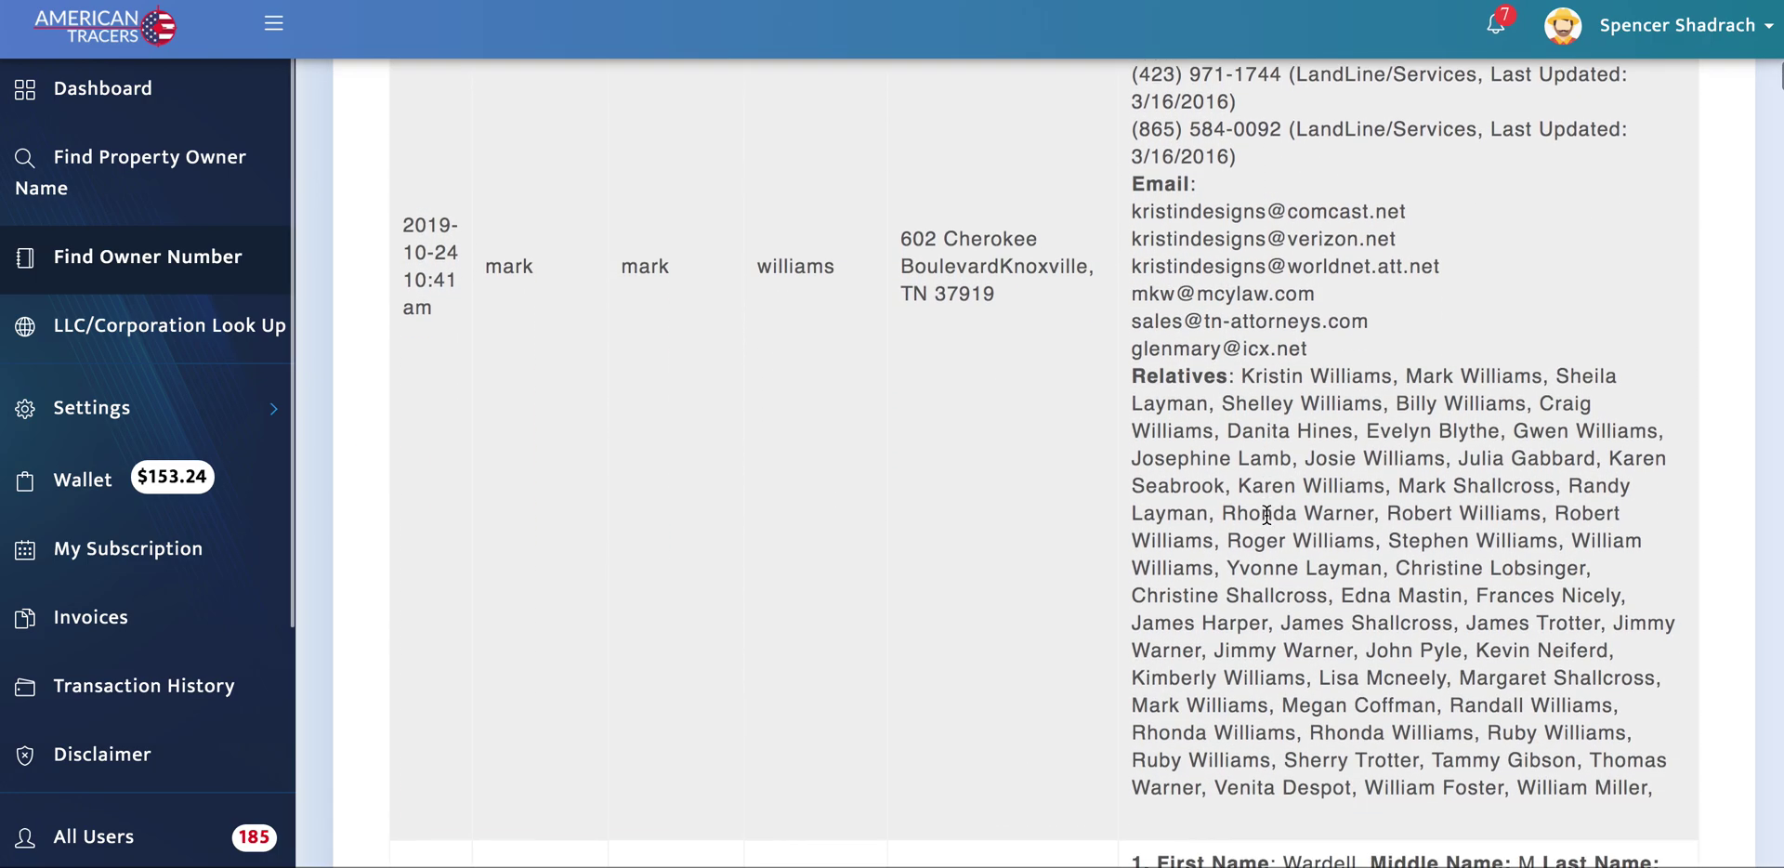
{"action": "scroll", "coordinate": [1266, 515], "scroll_direction": "up", "scroll_amount": 7}
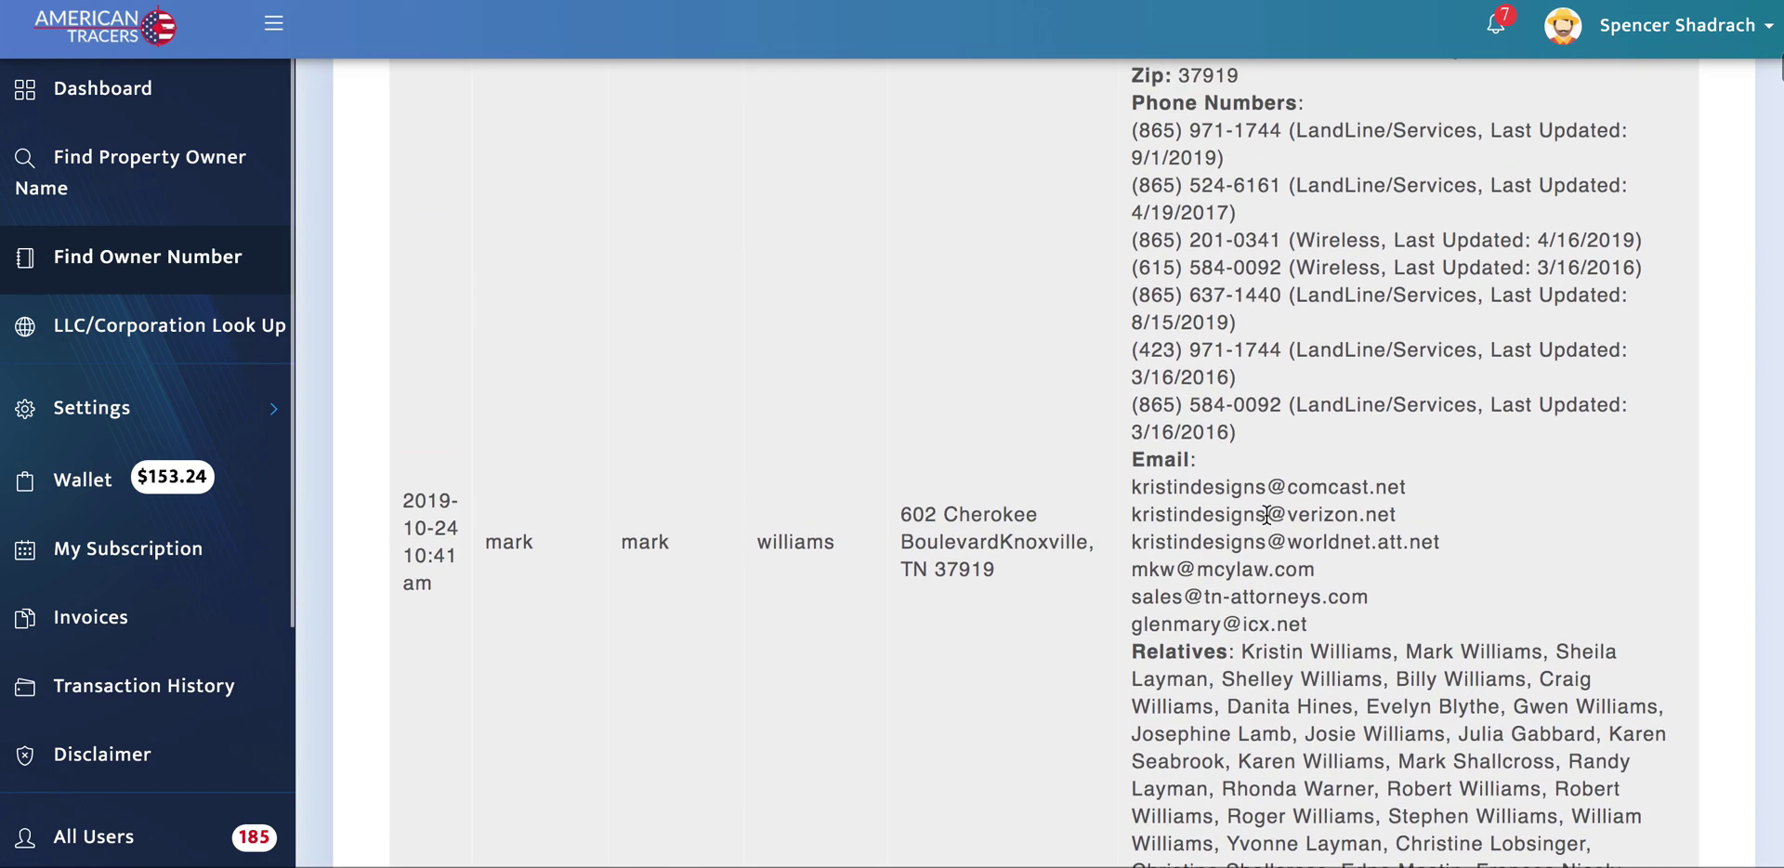
{"action": "scroll", "coordinate": [1266, 515], "scroll_direction": "up", "scroll_amount": 4}
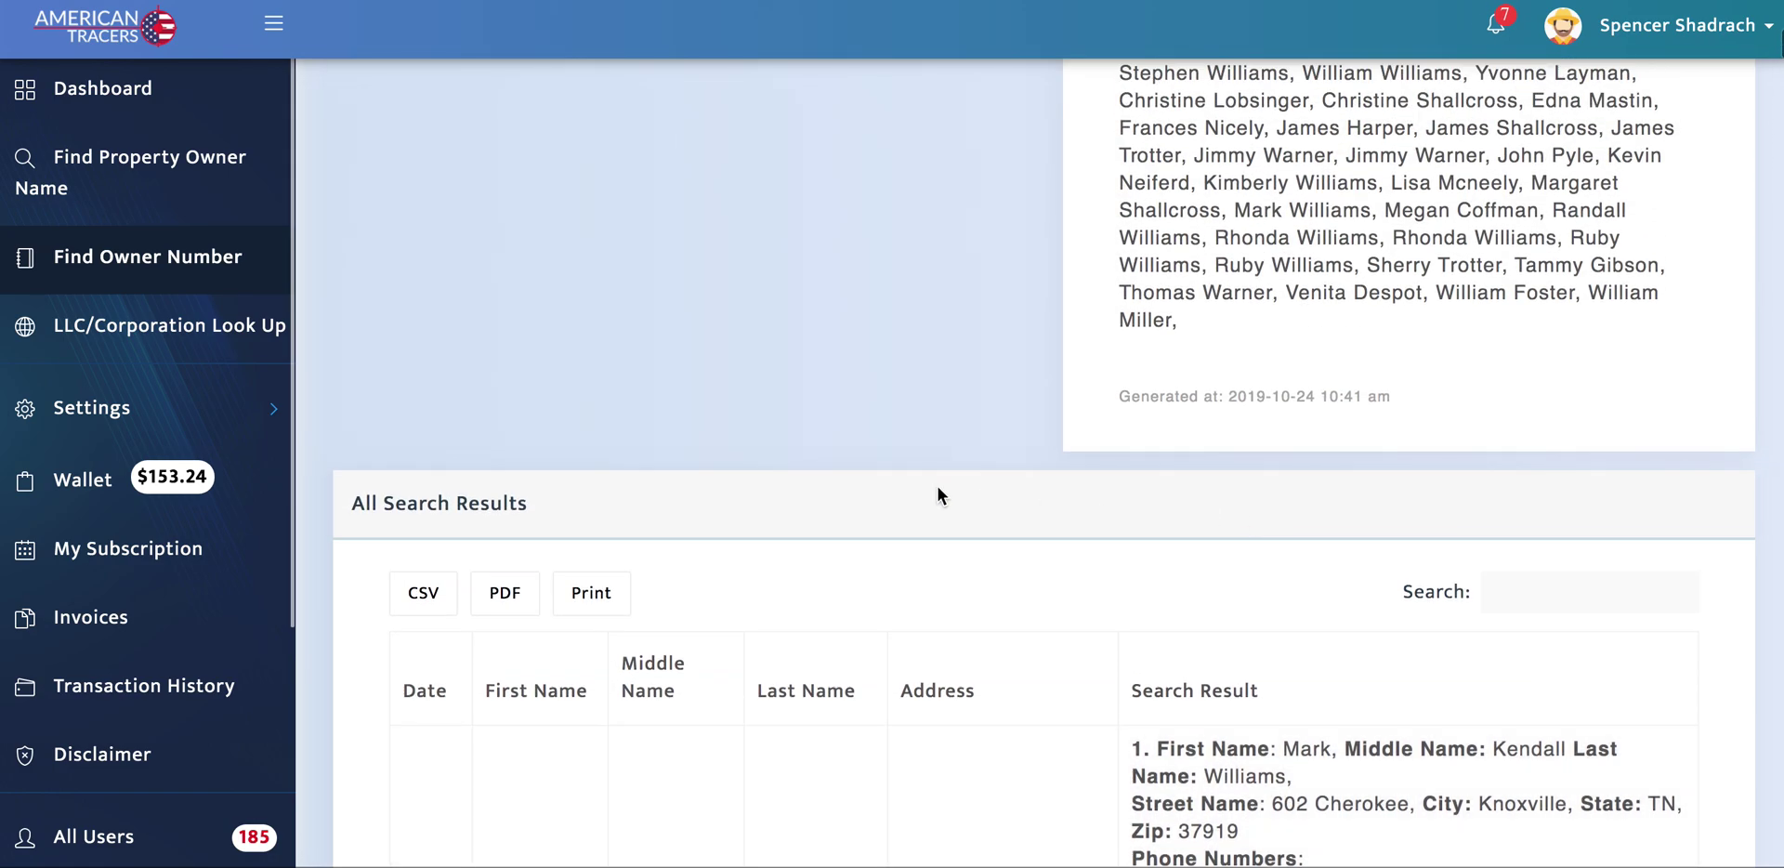
{"action": "scroll", "coordinate": [949, 489], "scroll_direction": "up", "scroll_amount": 6}
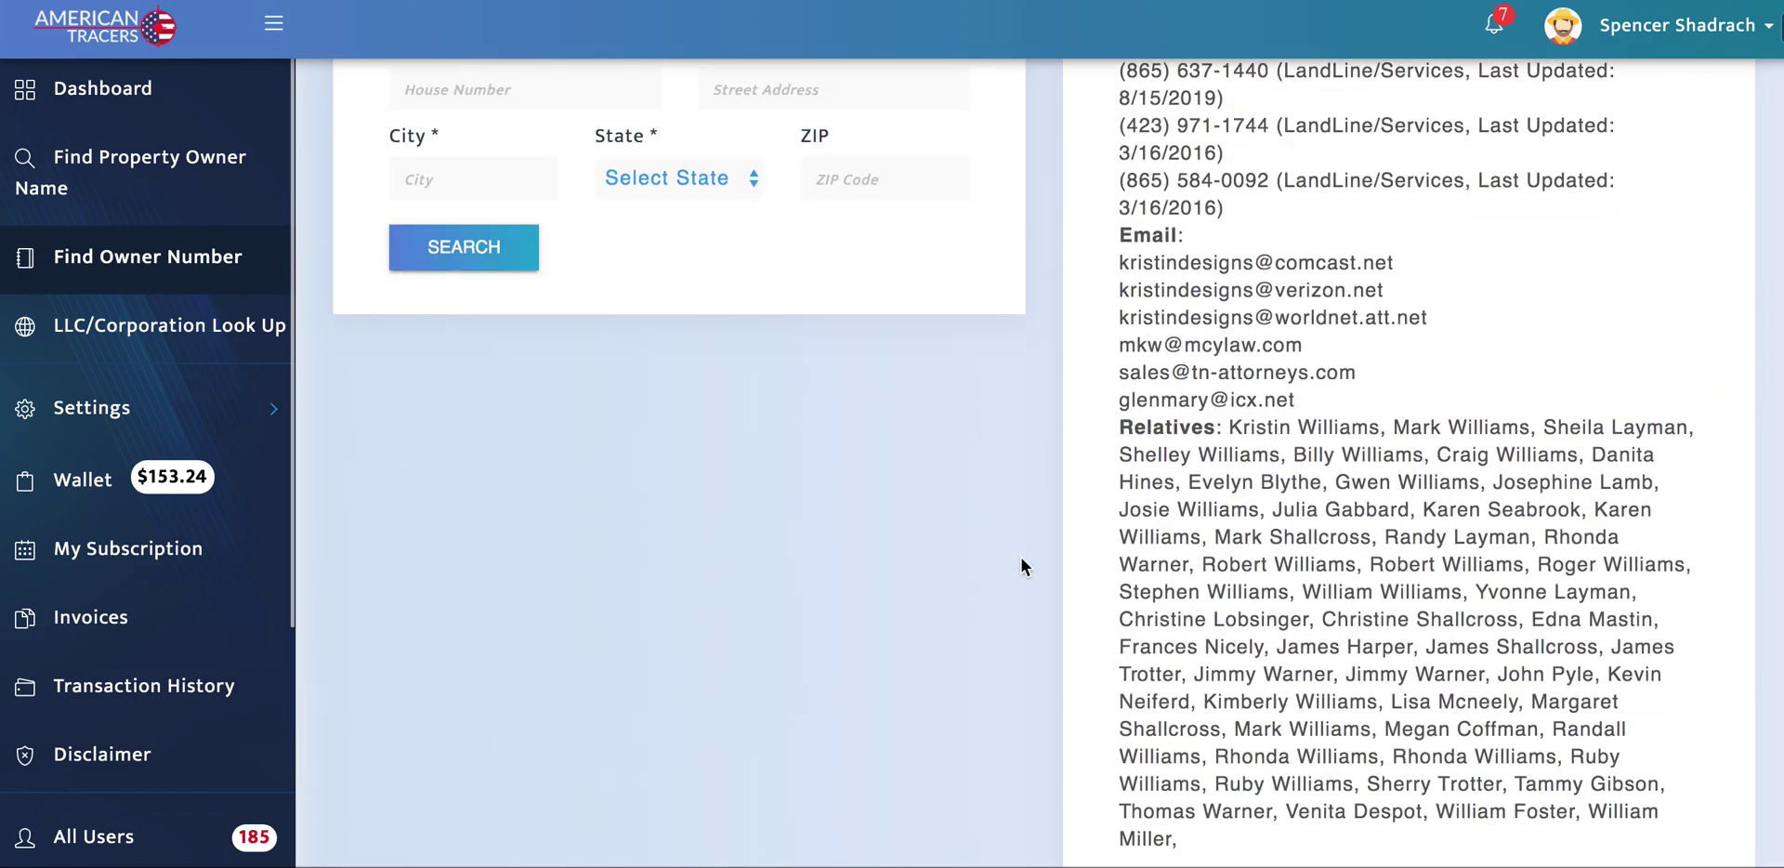
{"action": "scroll", "coordinate": [1013, 460], "scroll_direction": "up", "scroll_amount": 6}
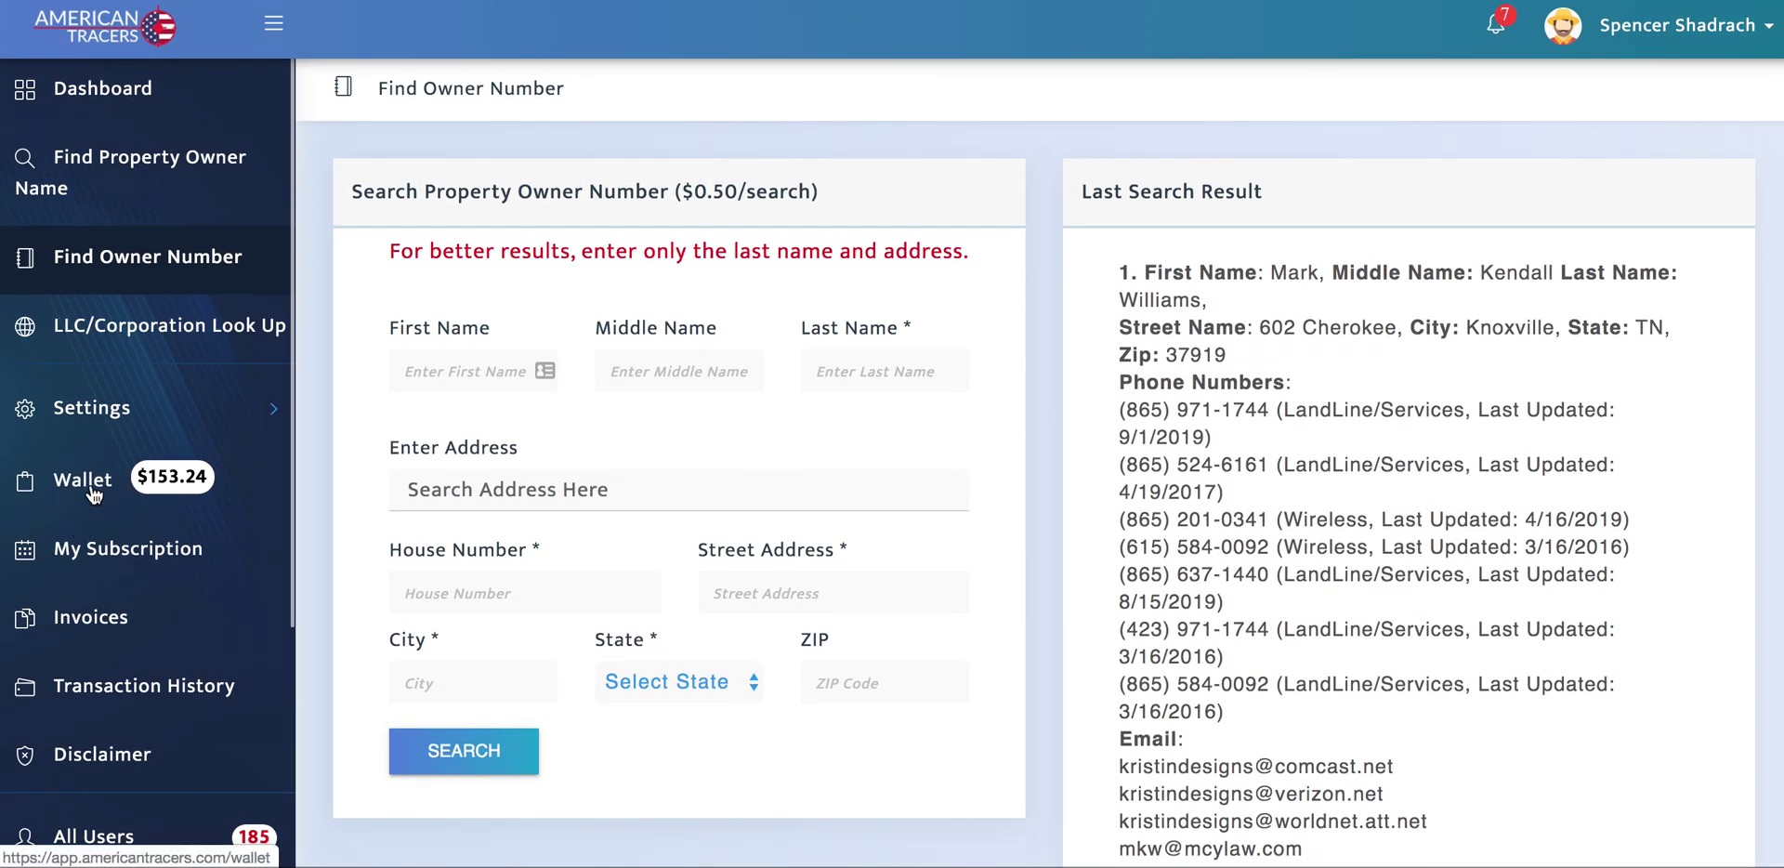
Step: Check the $153.24 wallet balance, then go back to the dashboard and scroll over its tool cards
{"action": "left_click", "coordinate": [93, 490]}
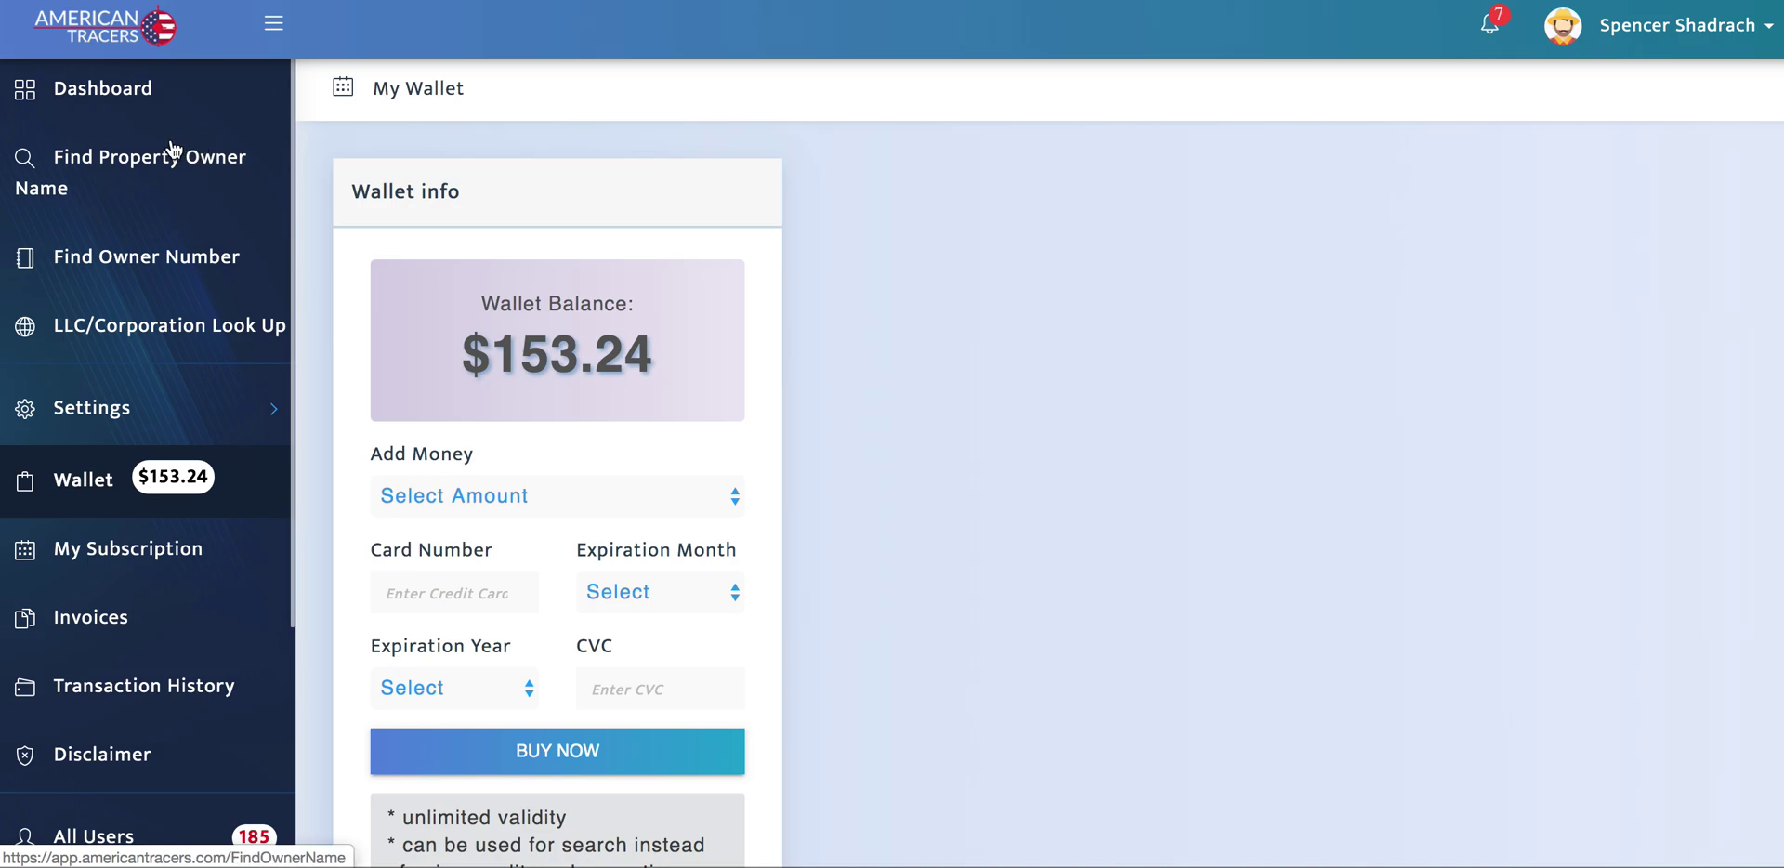
{"action": "left_click", "coordinate": [104, 101]}
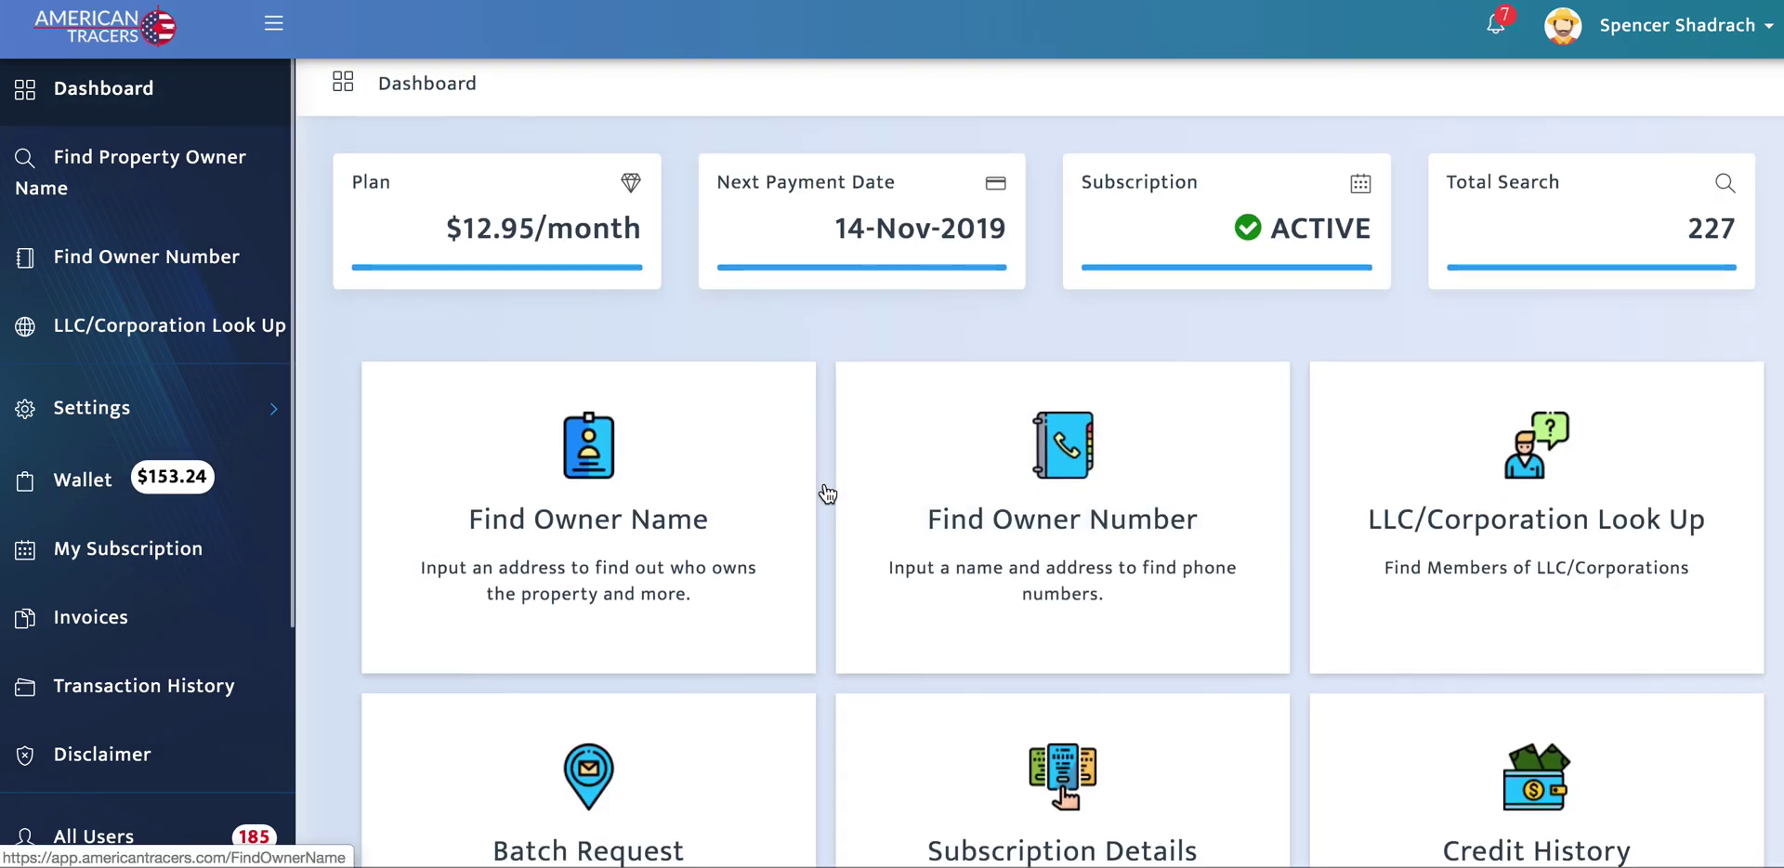
{"action": "scroll", "coordinate": [826, 494], "scroll_direction": "down", "scroll_amount": 1}
{"action": "scroll", "coordinate": [826, 494], "scroll_direction": "down", "scroll_amount": 2}
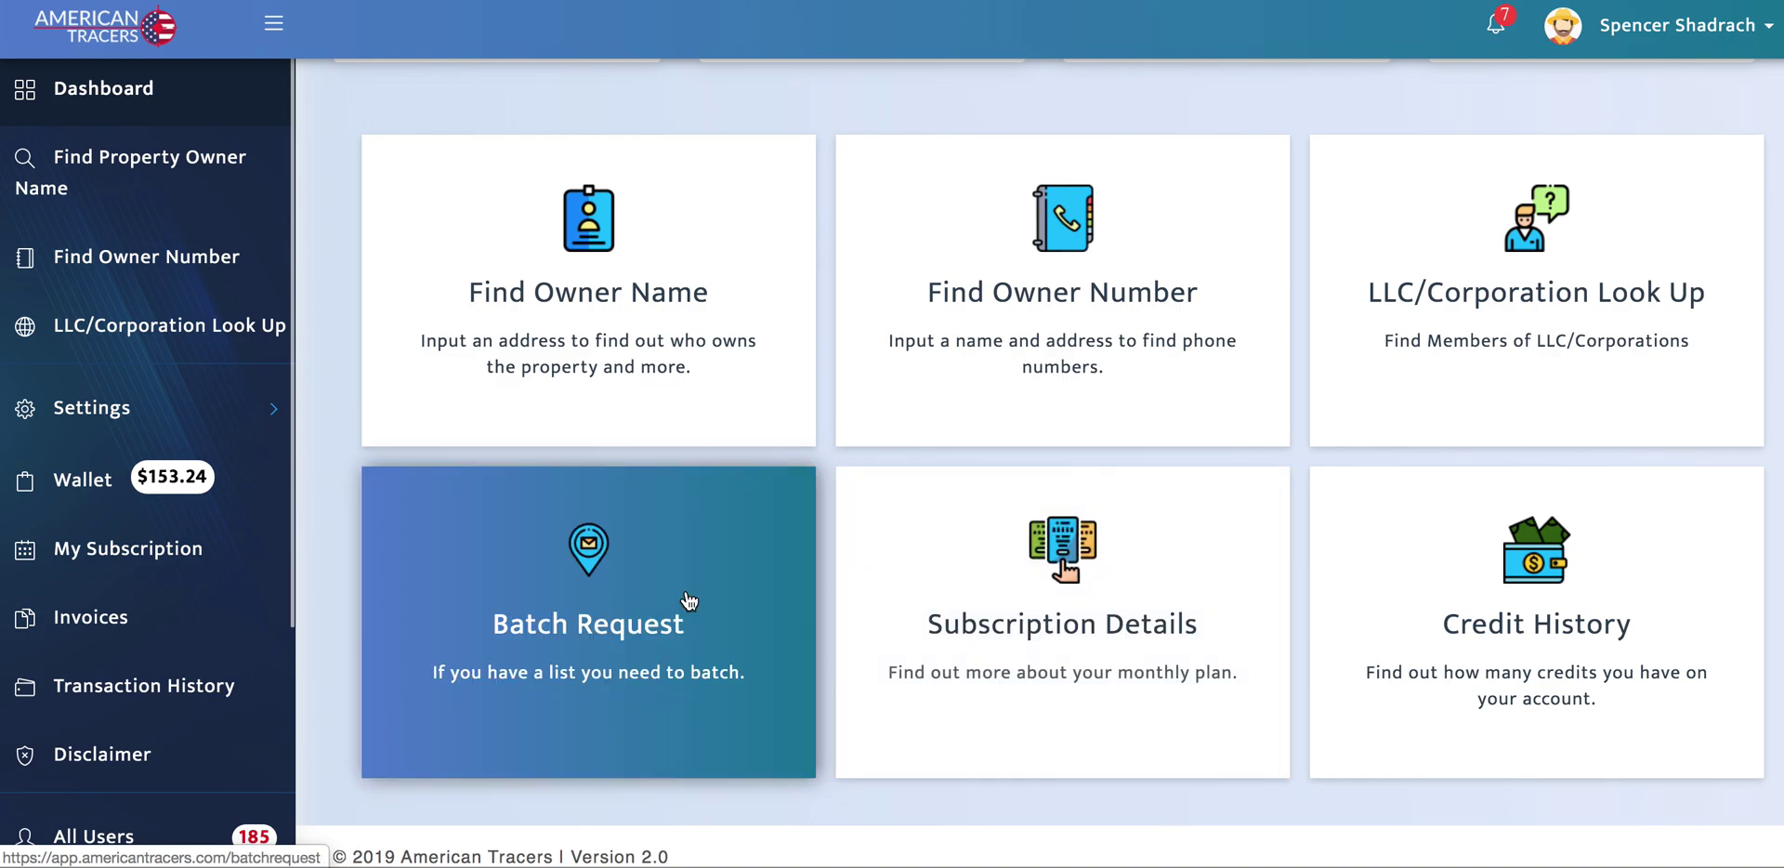
{"action": "scroll", "coordinate": [820, 502], "scroll_direction": "down", "scroll_amount": 1}
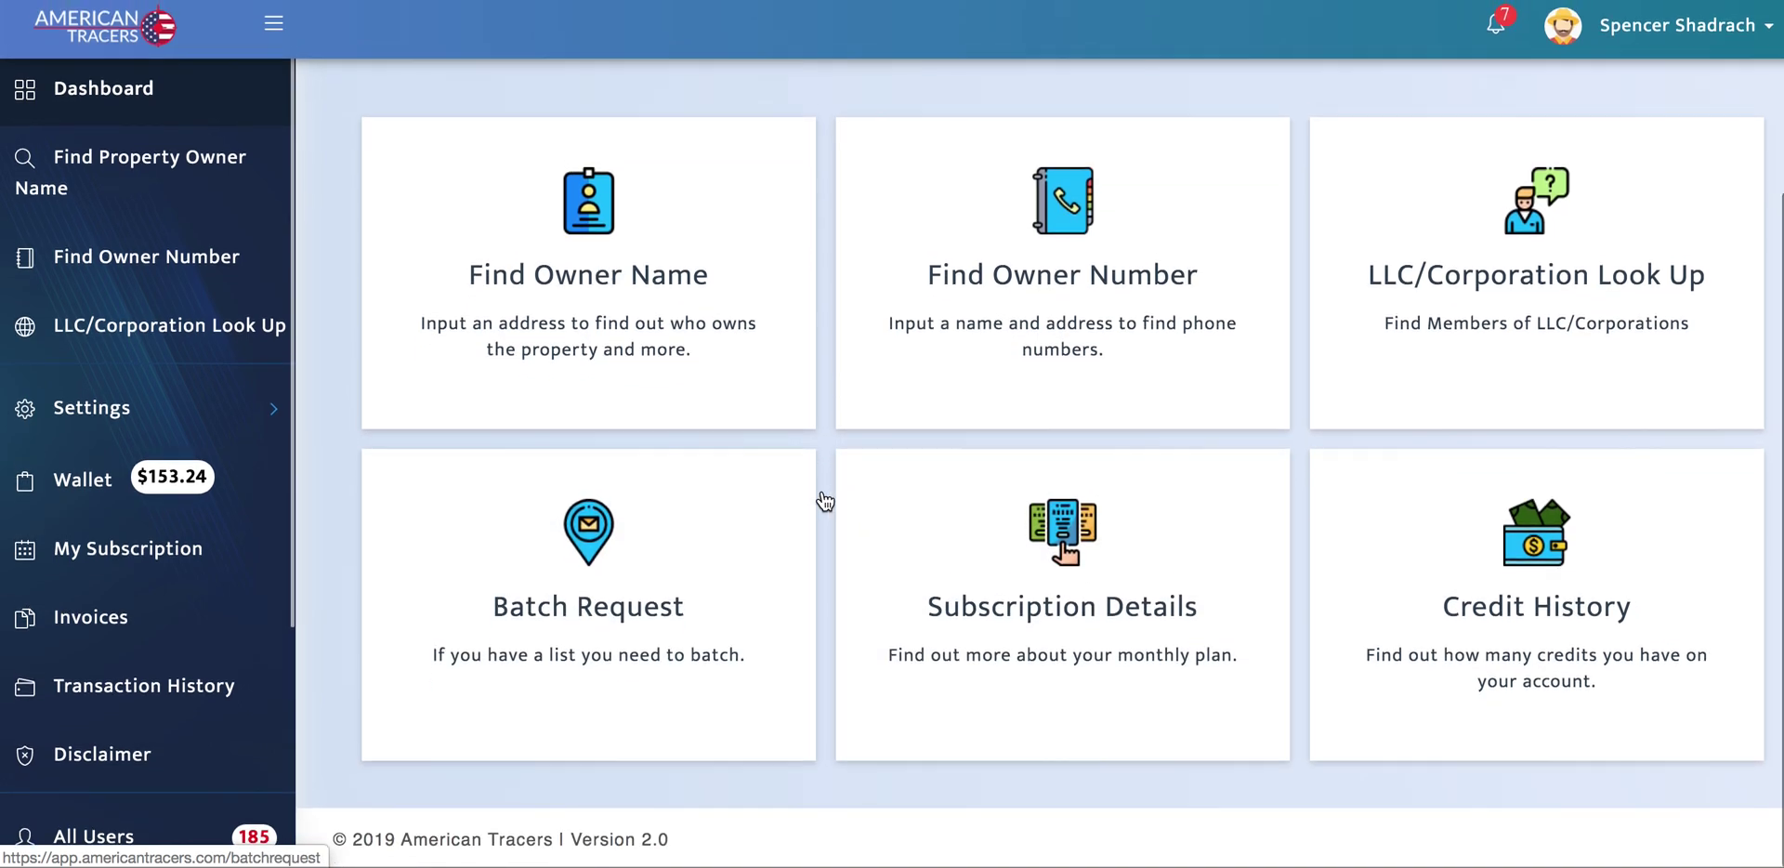
{"action": "scroll", "coordinate": [820, 502], "scroll_direction": "up", "scroll_amount": 2}
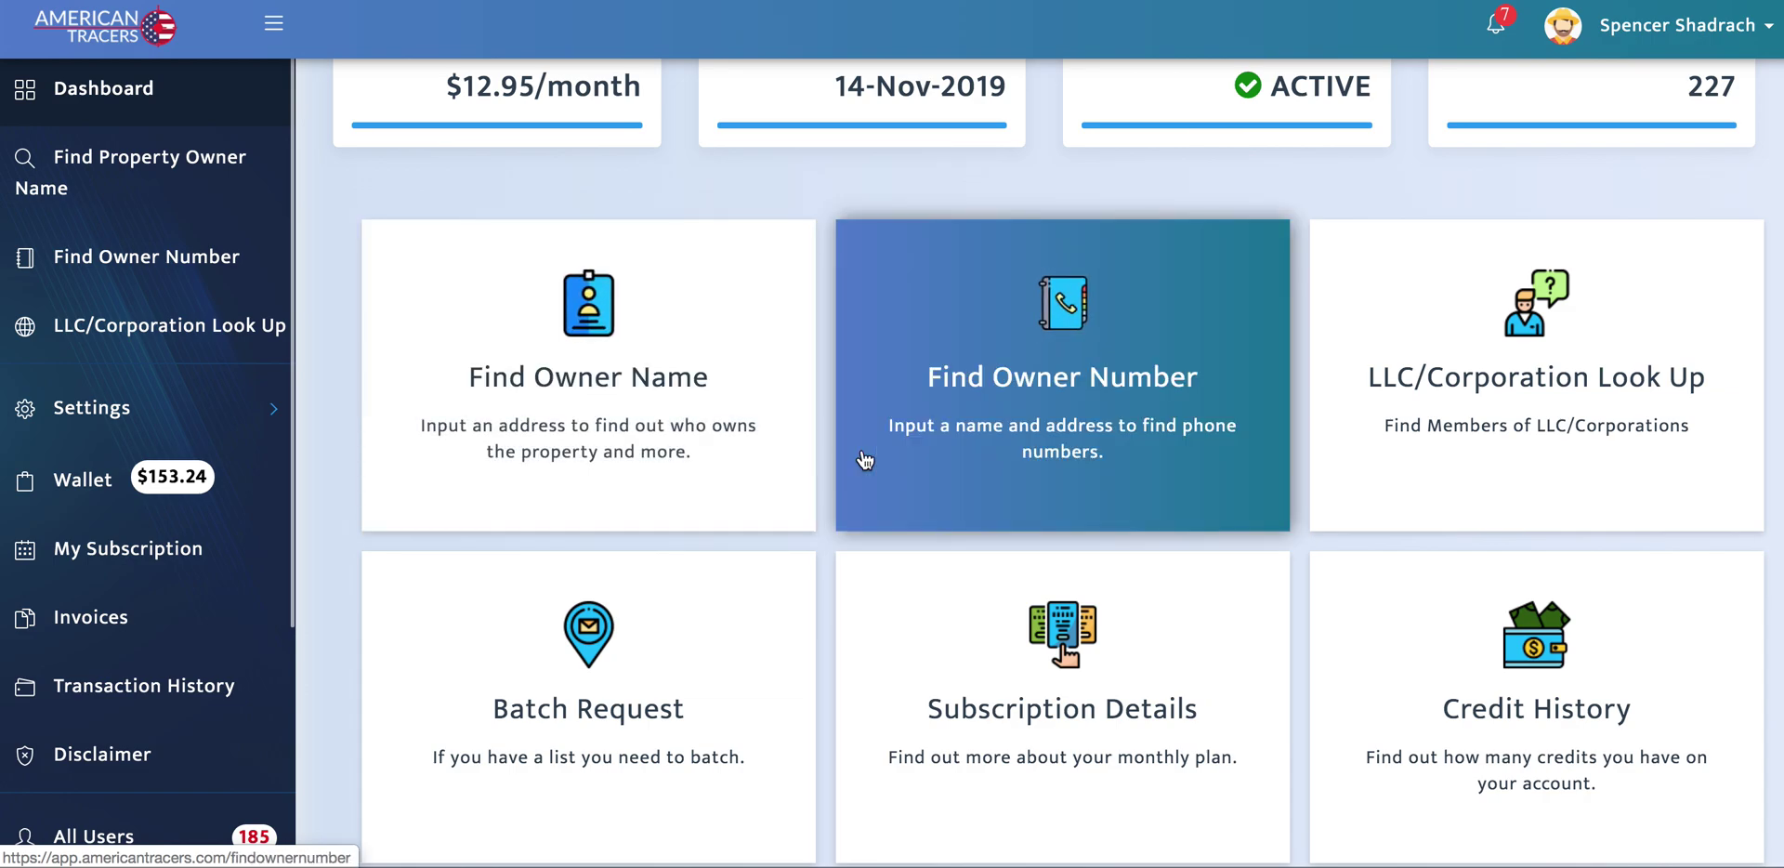
Step: Open Find Owner Number from the dashboard card, scroll its last result, then return home via the logo
{"action": "left_click", "coordinate": [904, 454]}
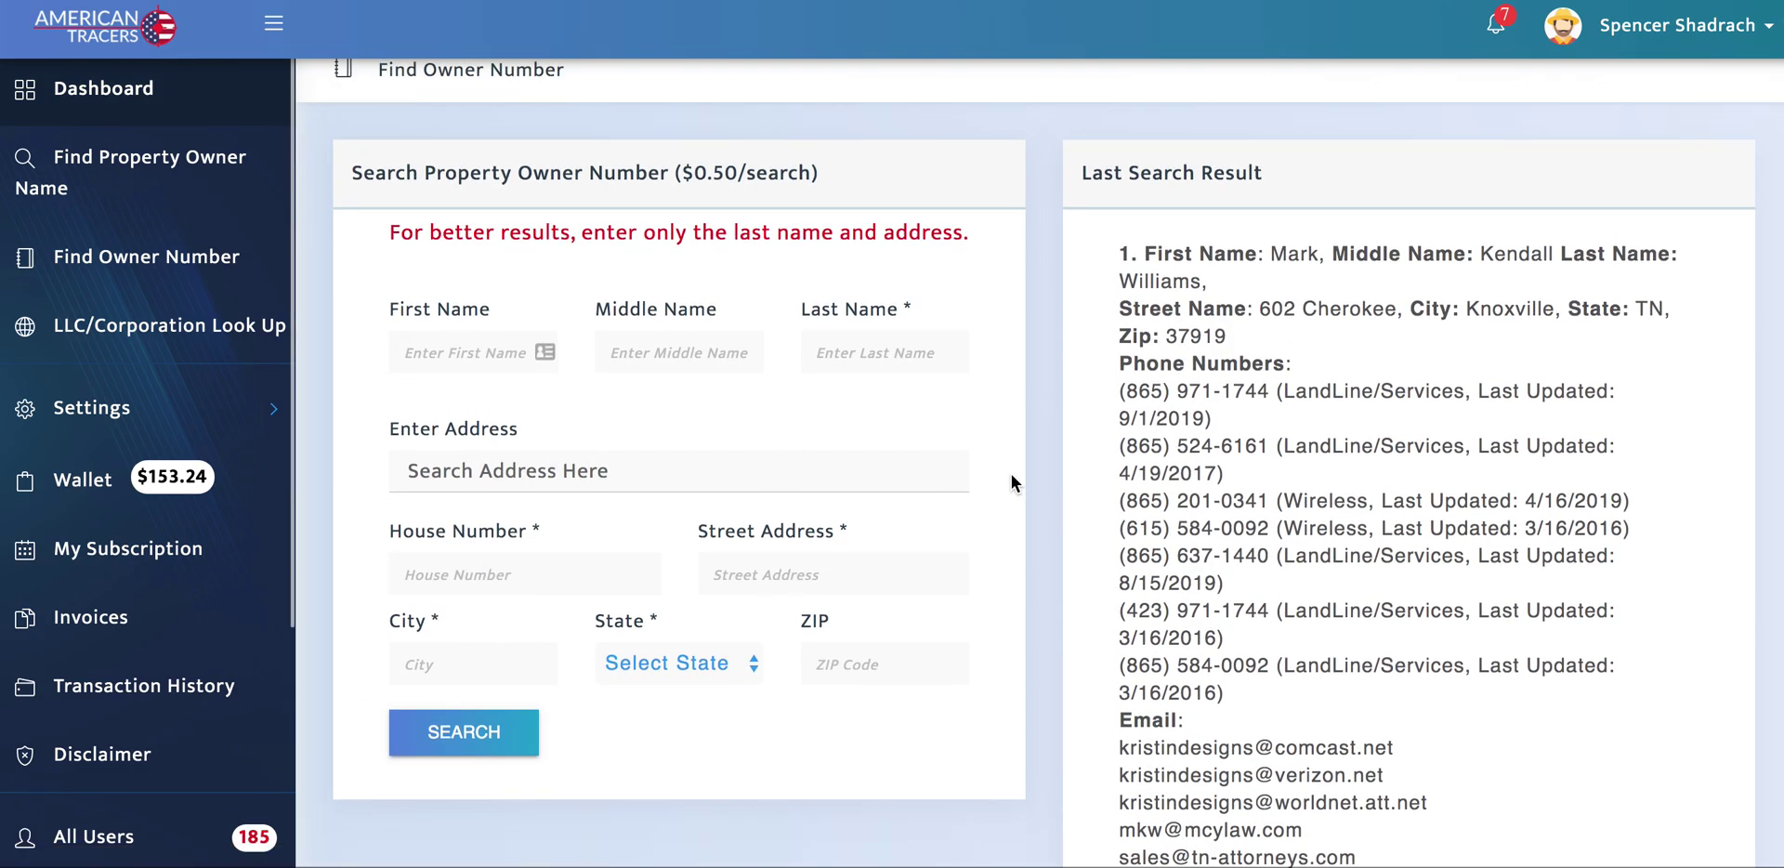
{"action": "scroll", "coordinate": [1011, 480], "scroll_direction": "down", "scroll_amount": 2}
{"action": "scroll", "coordinate": [1011, 476], "scroll_direction": "down", "scroll_amount": 2}
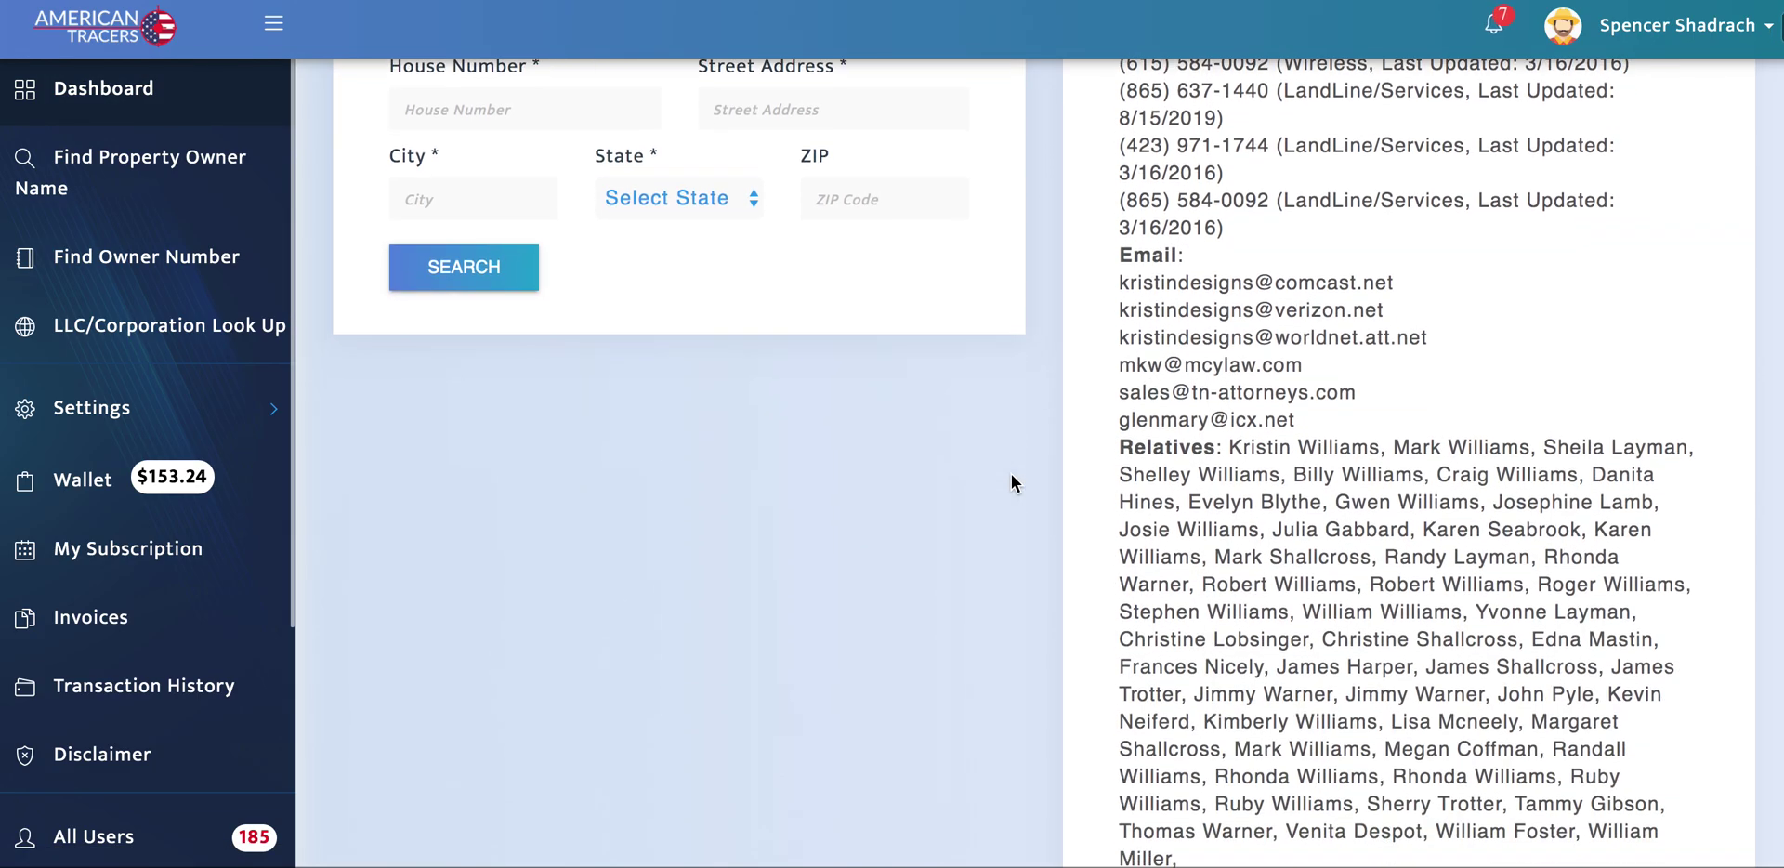
{"action": "scroll", "coordinate": [1011, 476], "scroll_direction": "up", "scroll_amount": 4}
{"action": "scroll", "coordinate": [1011, 474], "scroll_direction": "down", "scroll_amount": 1}
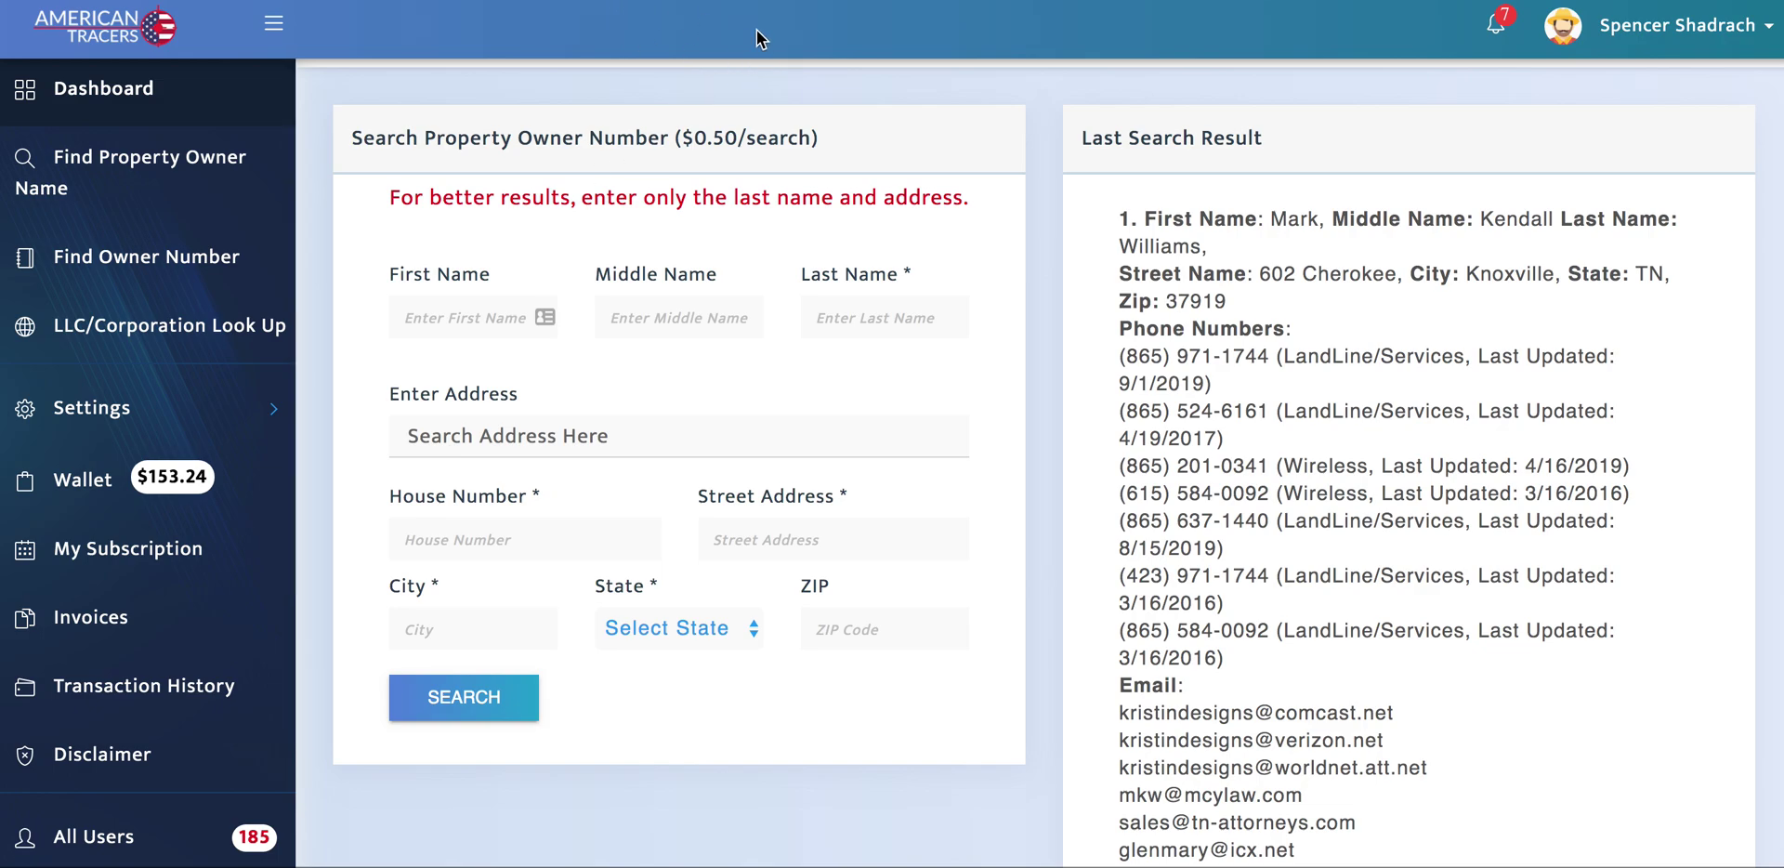
{"action": "scroll", "coordinate": [867, 274], "scroll_direction": "up", "scroll_amount": 1}
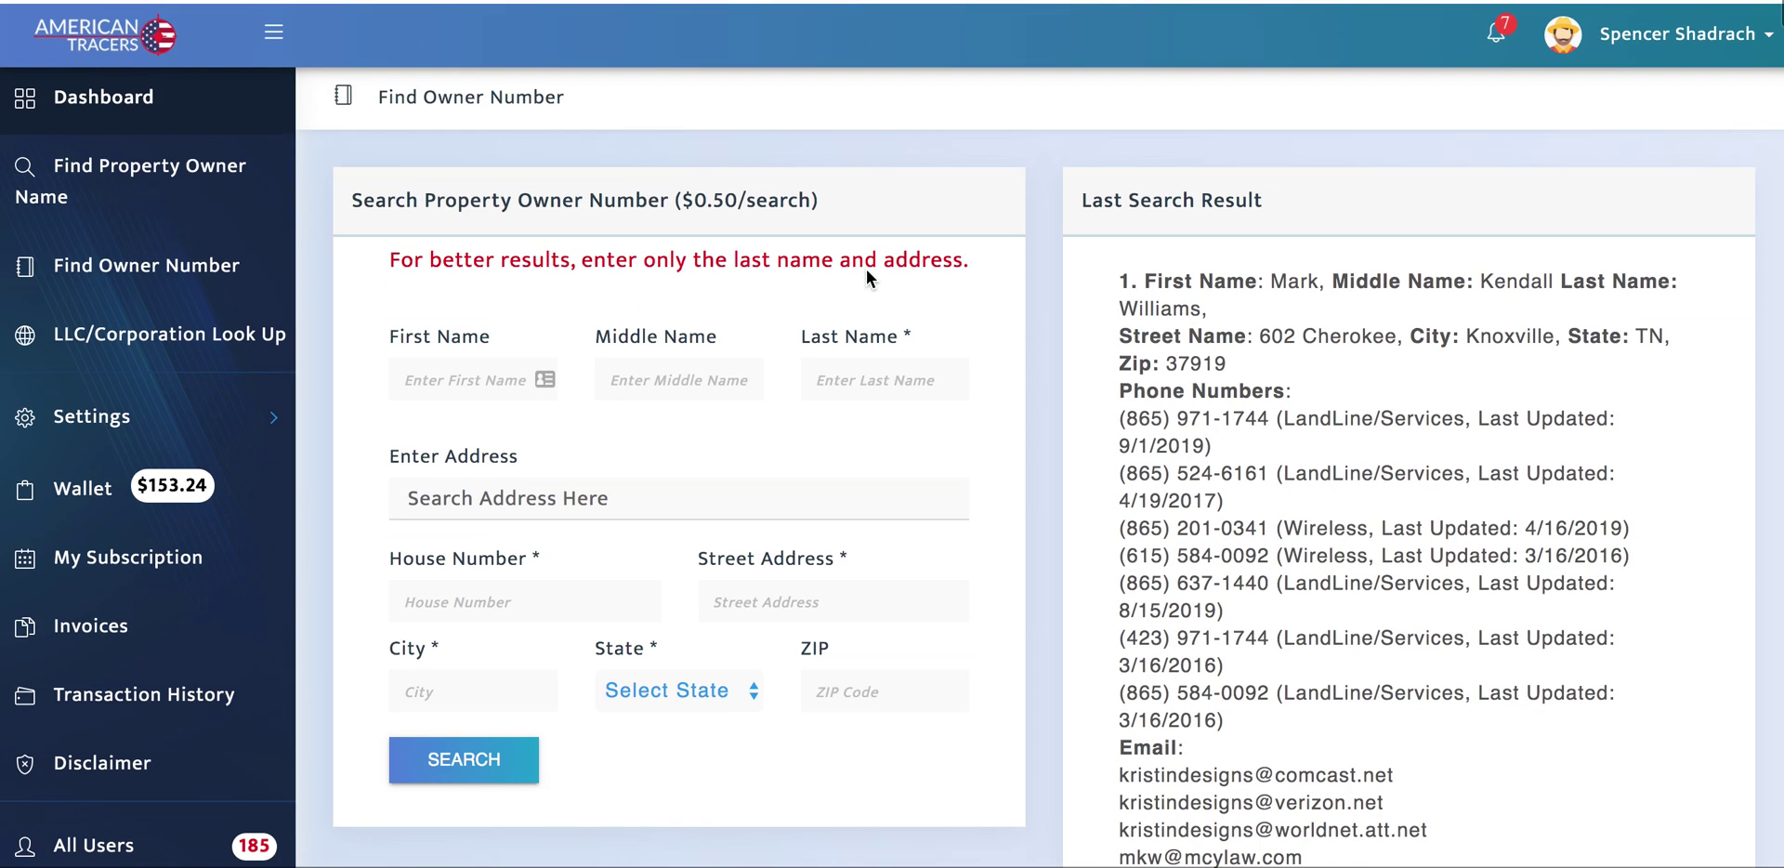
{"action": "left_click", "coordinate": [179, 34]}
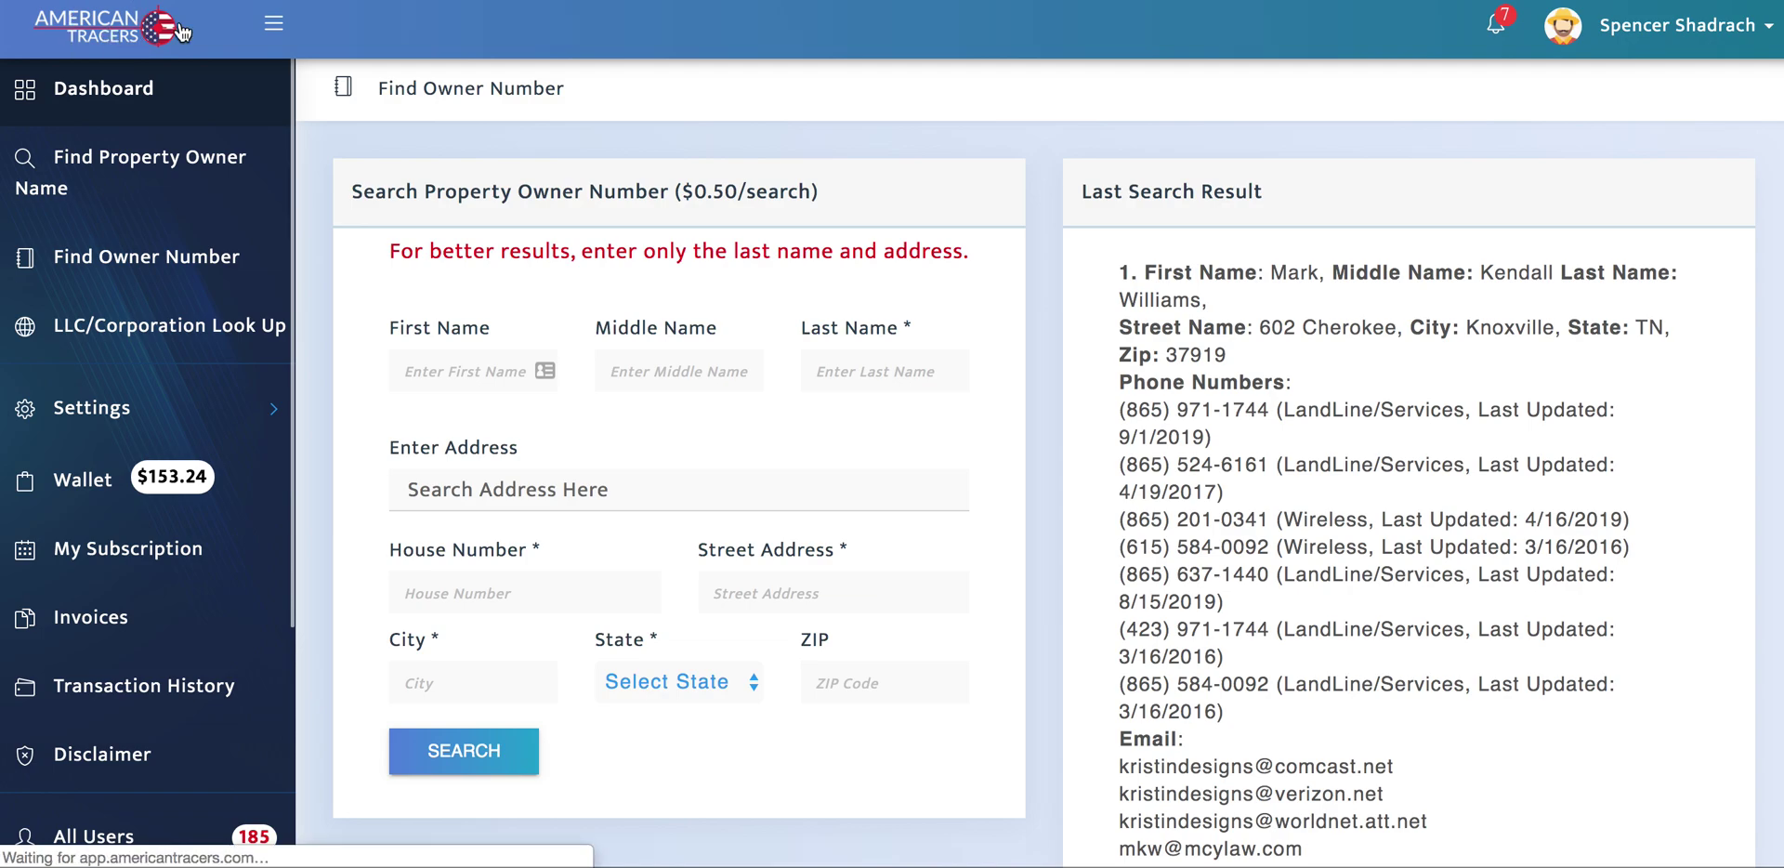